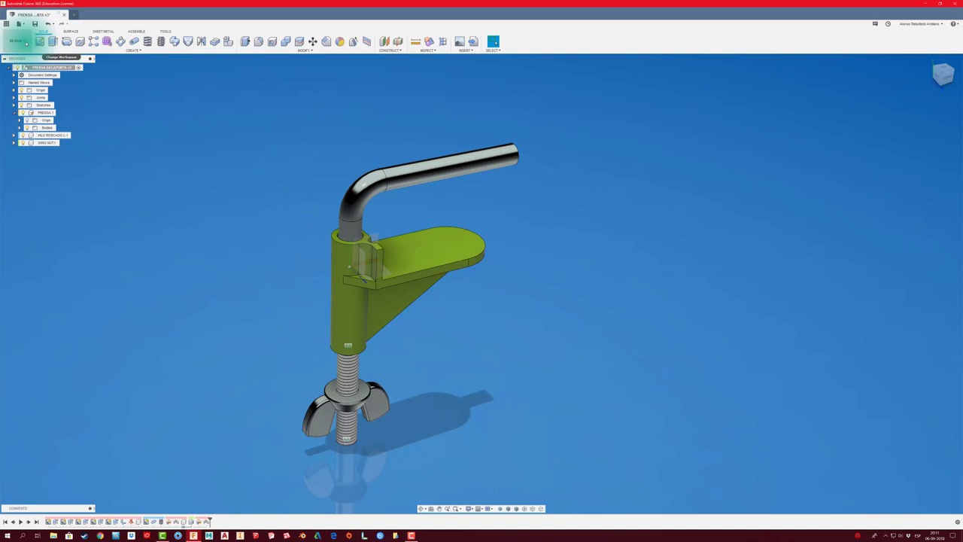
# Create a new PRENSA SACAPUNTA drawing from the design, accepting the default Create Drawing settings
pyautogui.click(26, 42)
pyautogui.moveTo(15, 115)
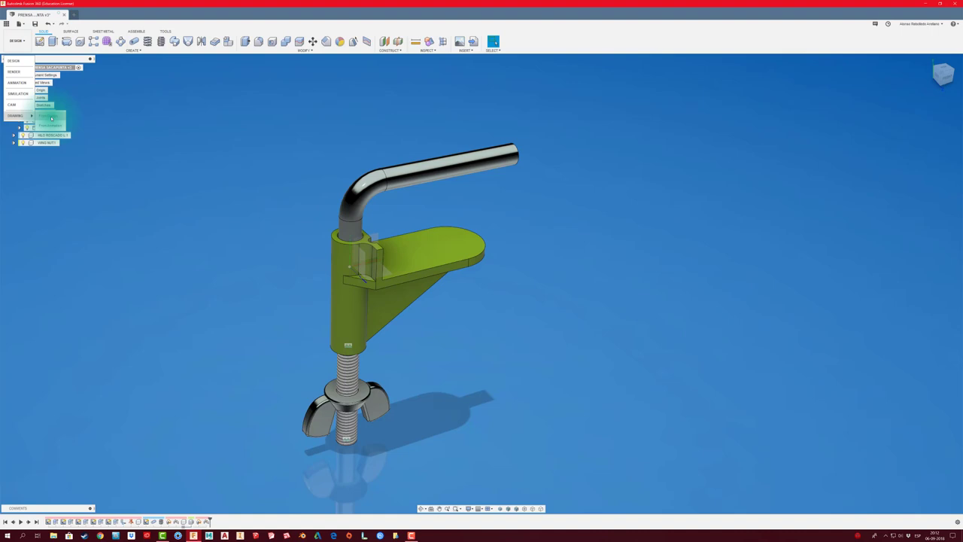
pyautogui.click(51, 118)
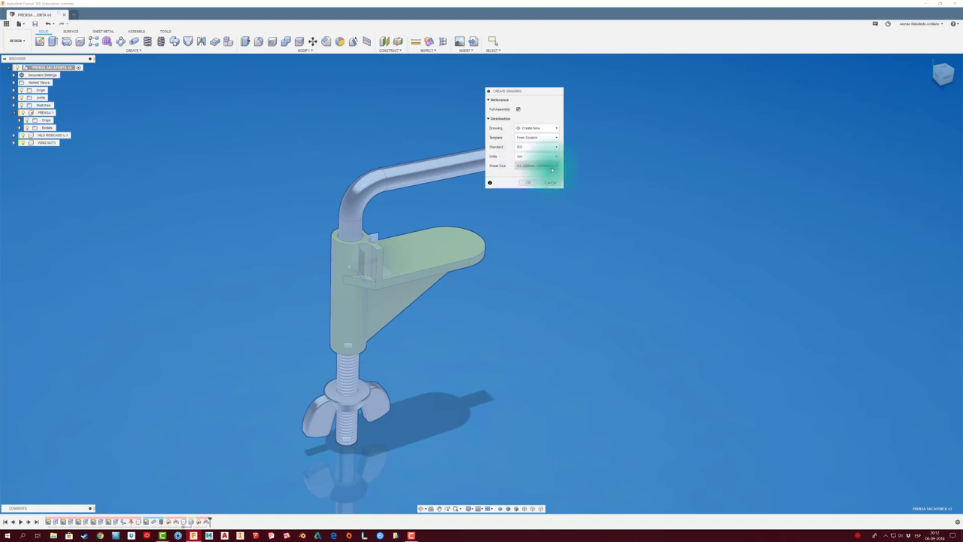
pyautogui.click(531, 184)
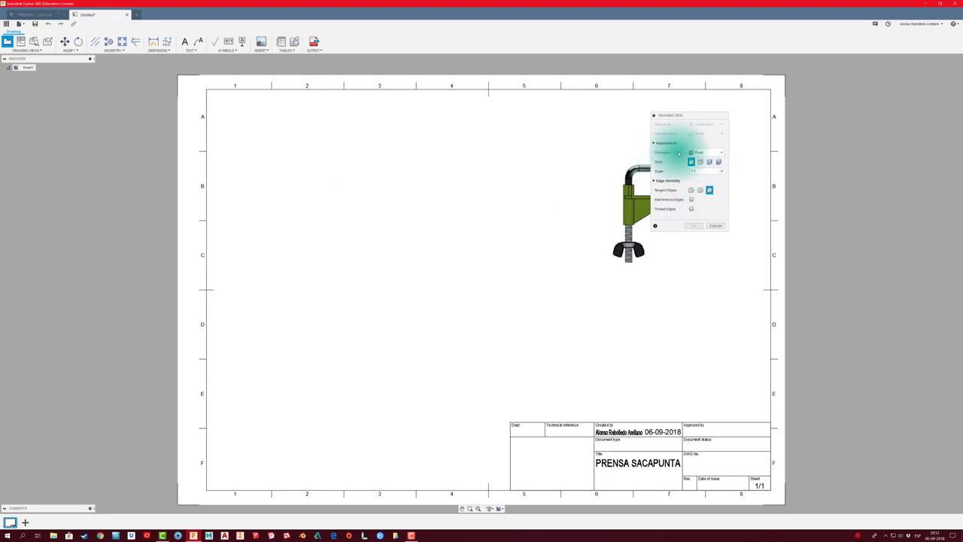
# Place an SW Isometric base view at 2:1 scale on the left of the sheet
pyautogui.click(721, 152)
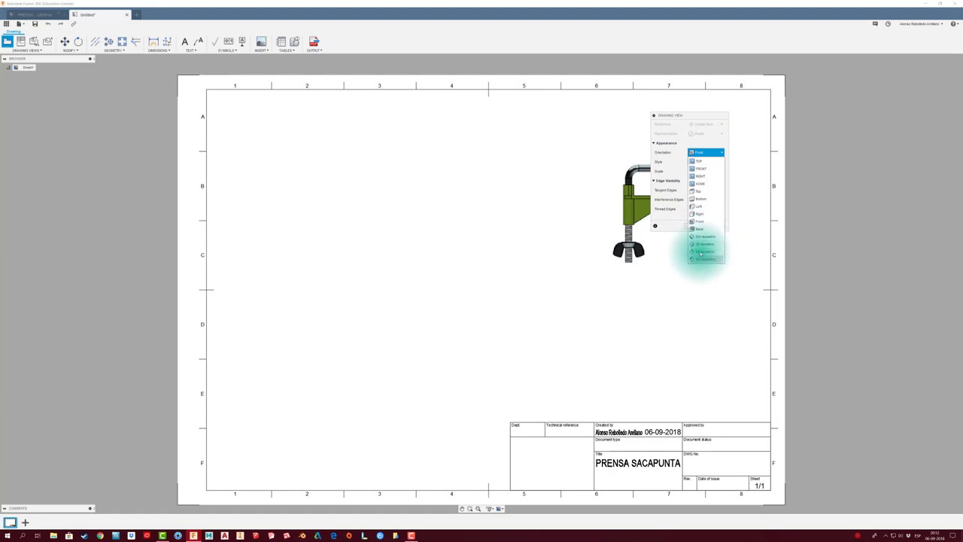
pyautogui.click(700, 237)
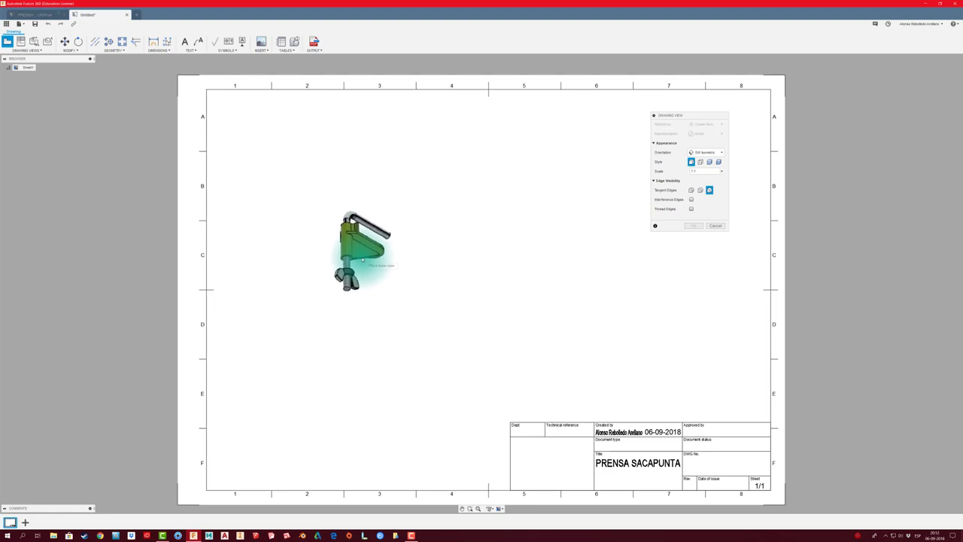
pyautogui.click(707, 172)
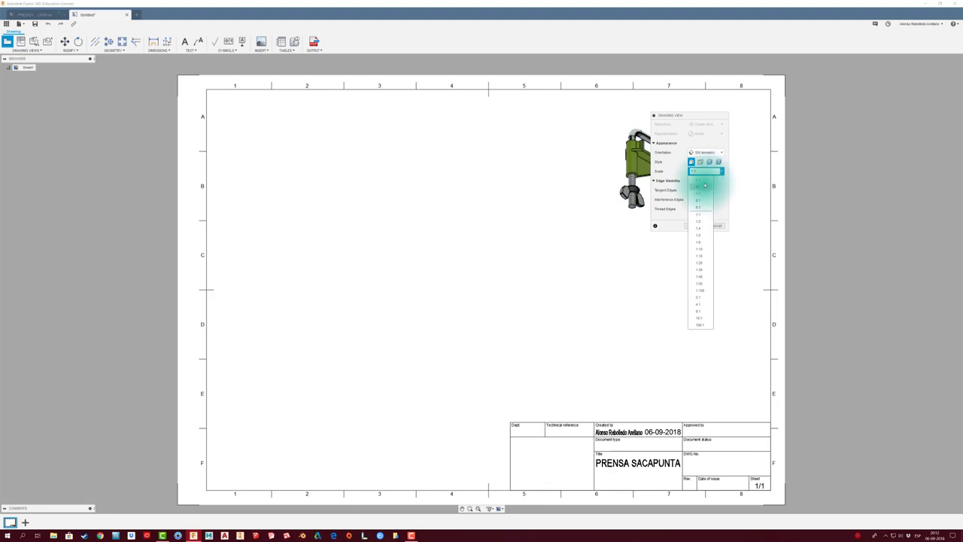
pyautogui.click(701, 186)
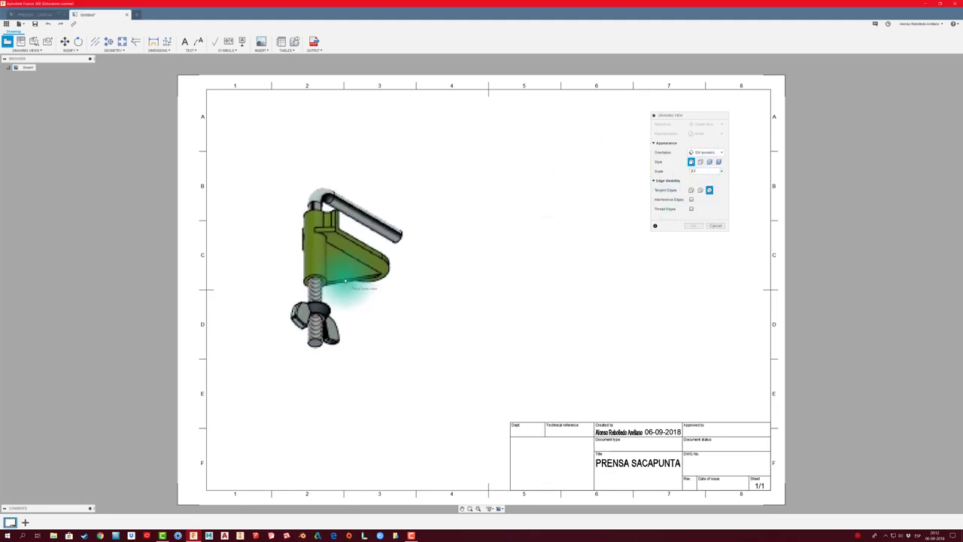
pyautogui.click(328, 297)
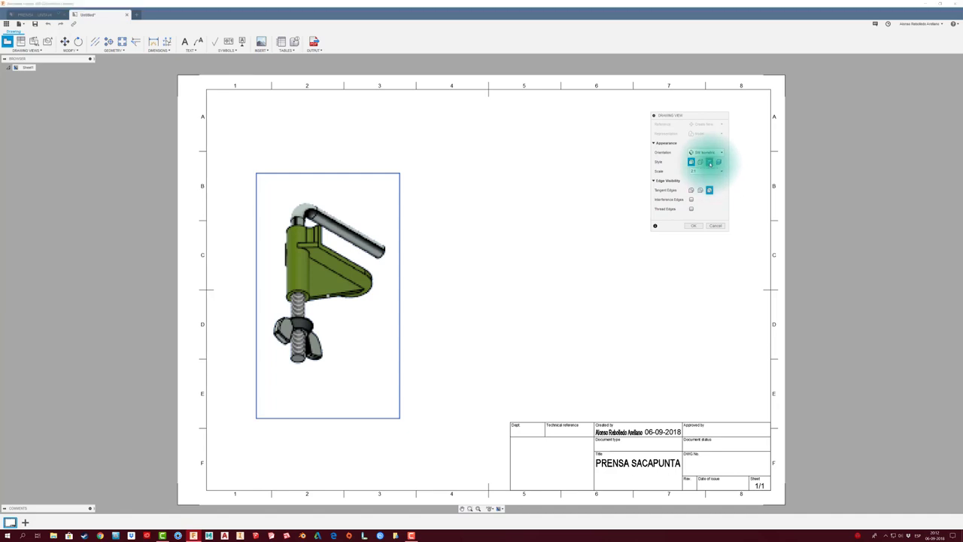
pyautogui.click(694, 226)
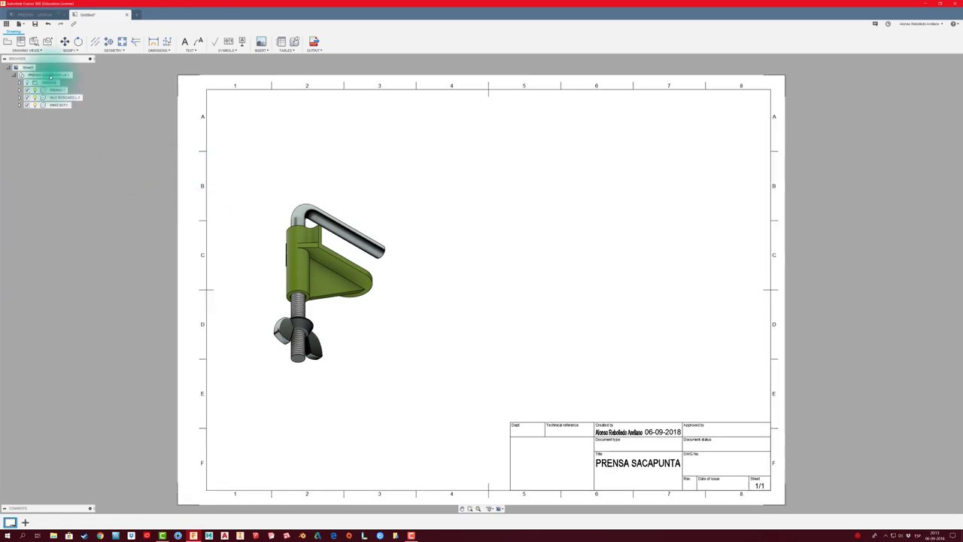
# Add an SE Isometric base view at 2:1 scale in the middle of the sheet
pyautogui.click(8, 41)
pyautogui.click(662, 210)
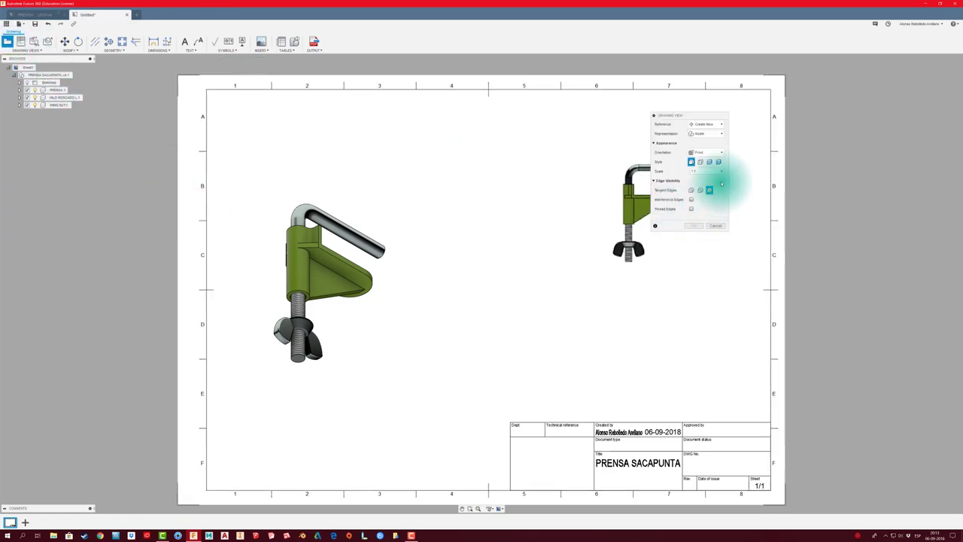
pyautogui.click(720, 153)
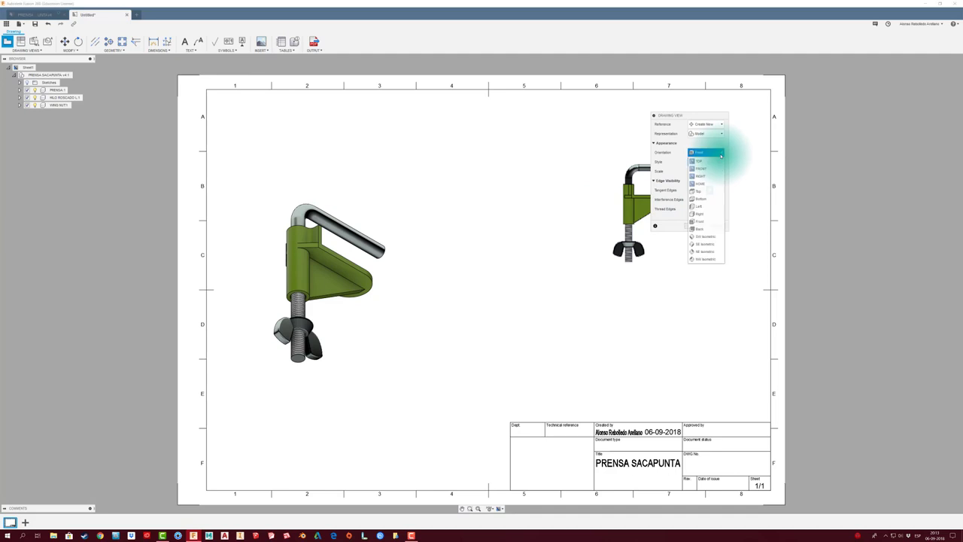
pyautogui.click(706, 244)
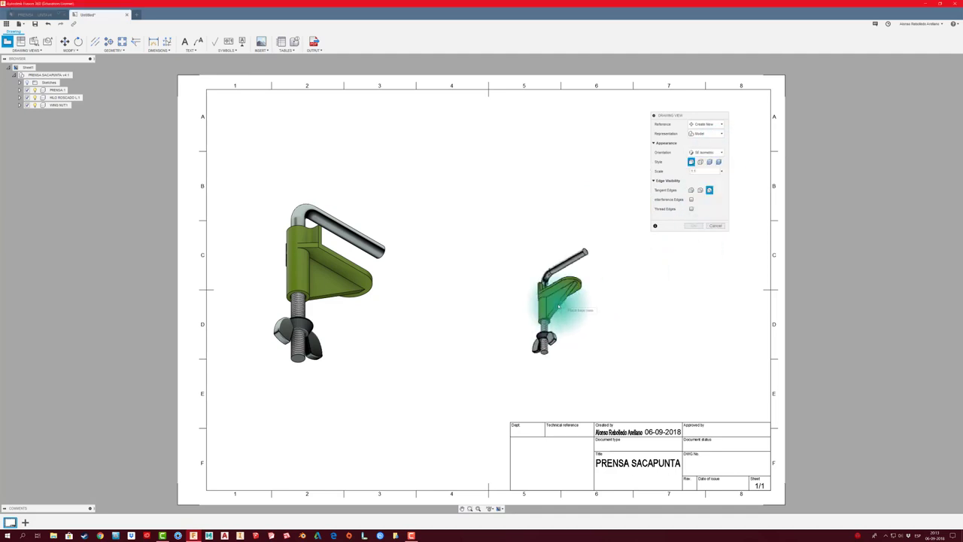
pyautogui.click(718, 171)
pyautogui.click(703, 180)
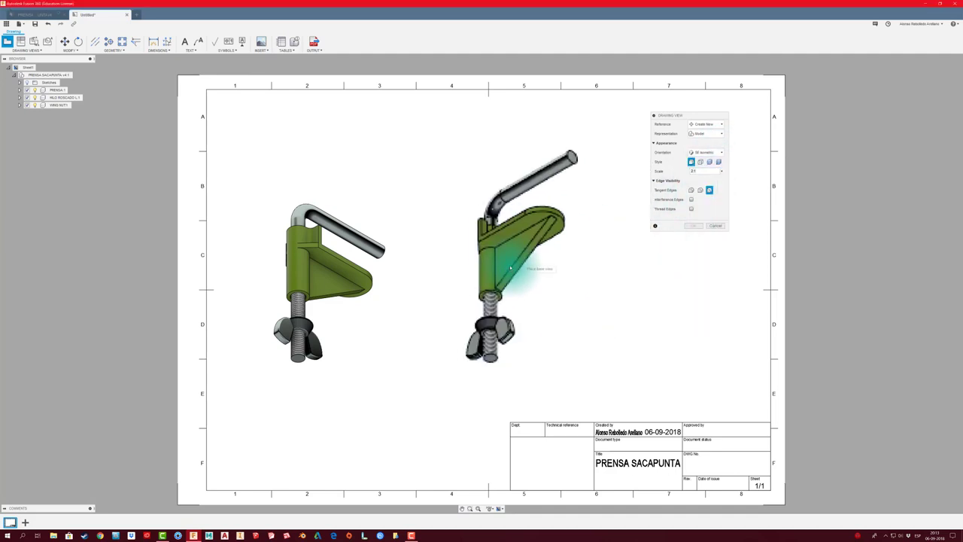
pyautogui.moveTo(654, 207); pyautogui.dragTo(489, 276)
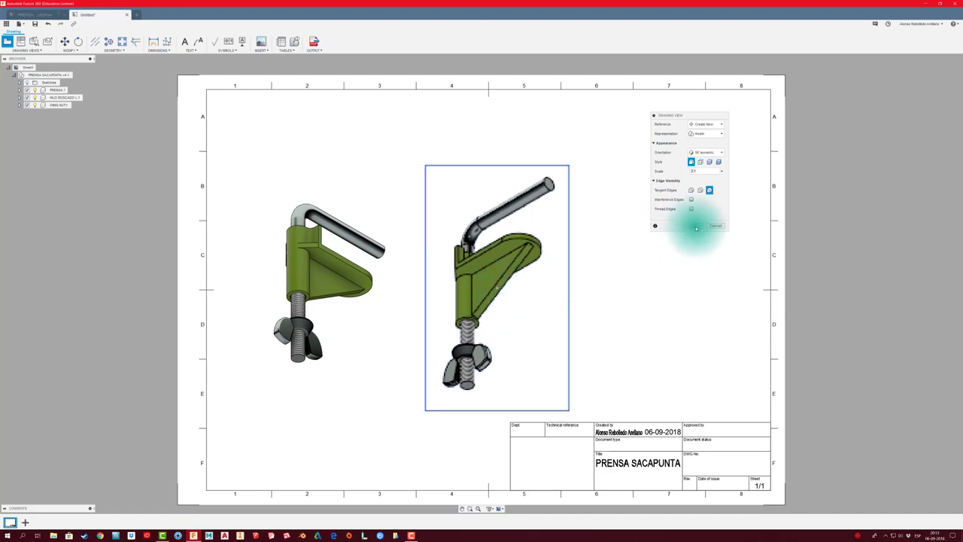
pyautogui.click(693, 225)
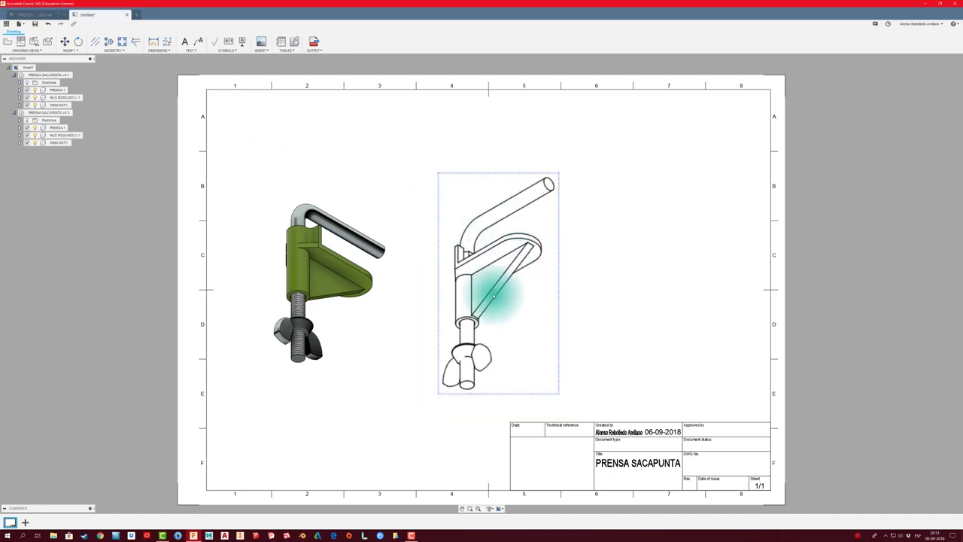
# Switch the middle SE Isometric view's display style to shaded
pyautogui.doubleClick(559, 203)
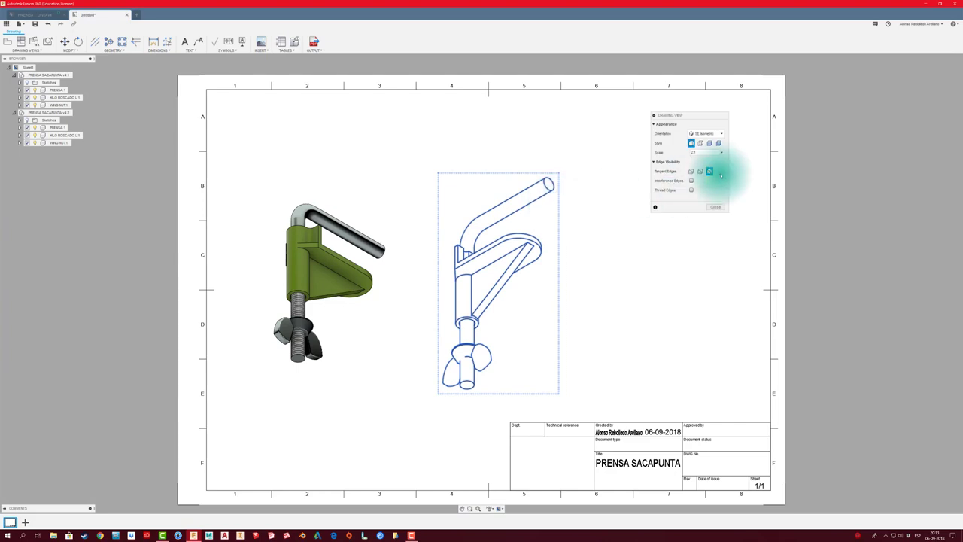
pyautogui.click(708, 143)
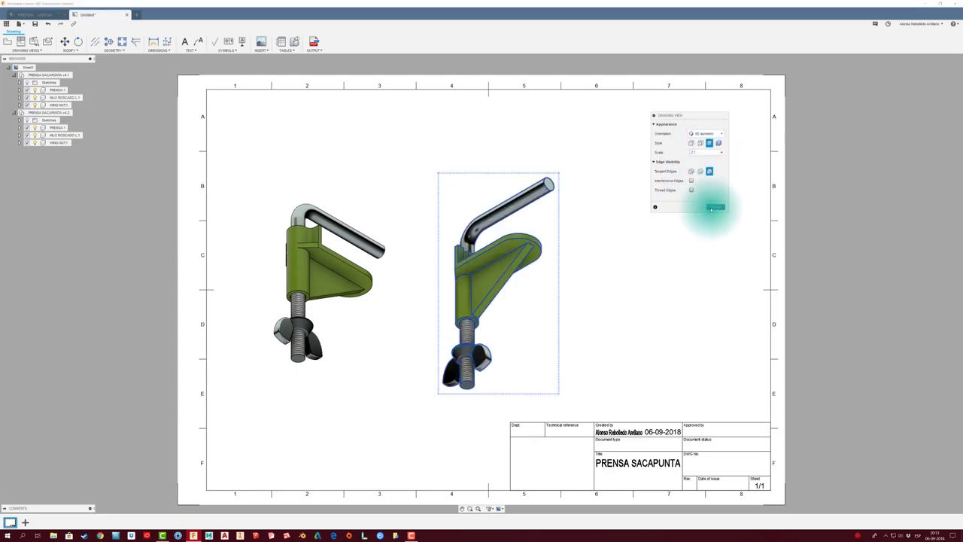
pyautogui.click(711, 206)
pyautogui.click(7, 40)
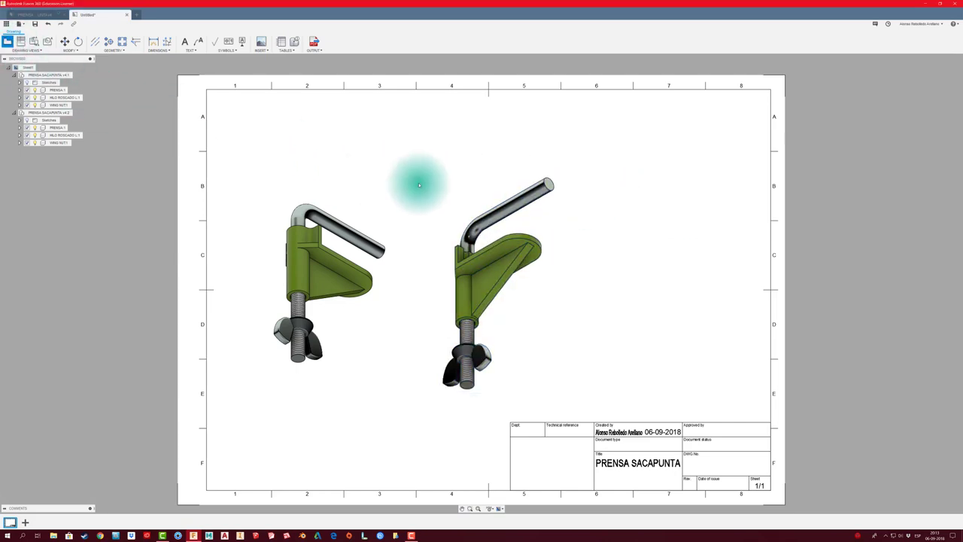
pyautogui.click(633, 203)
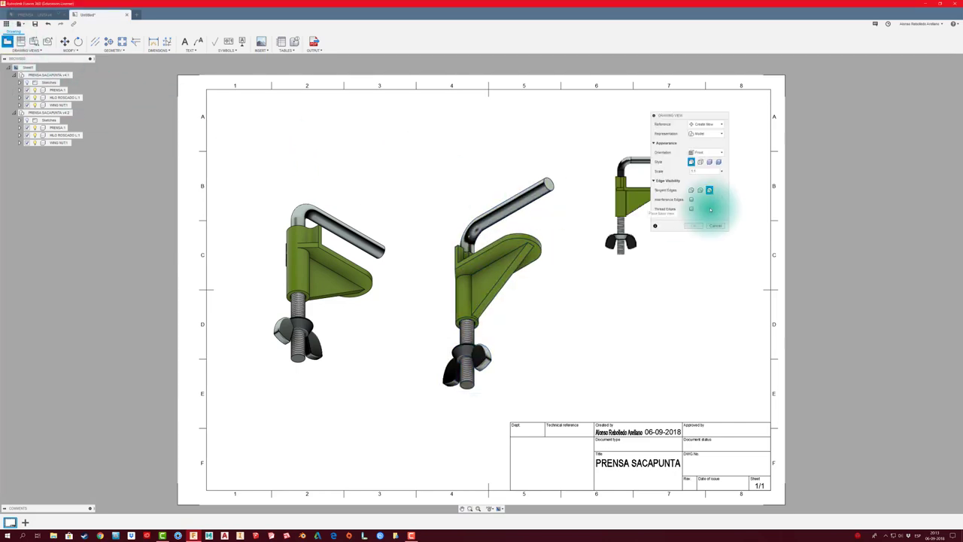
# Place an NW Isometric view at 2:1 scale with shaded style on the right
pyautogui.click(722, 153)
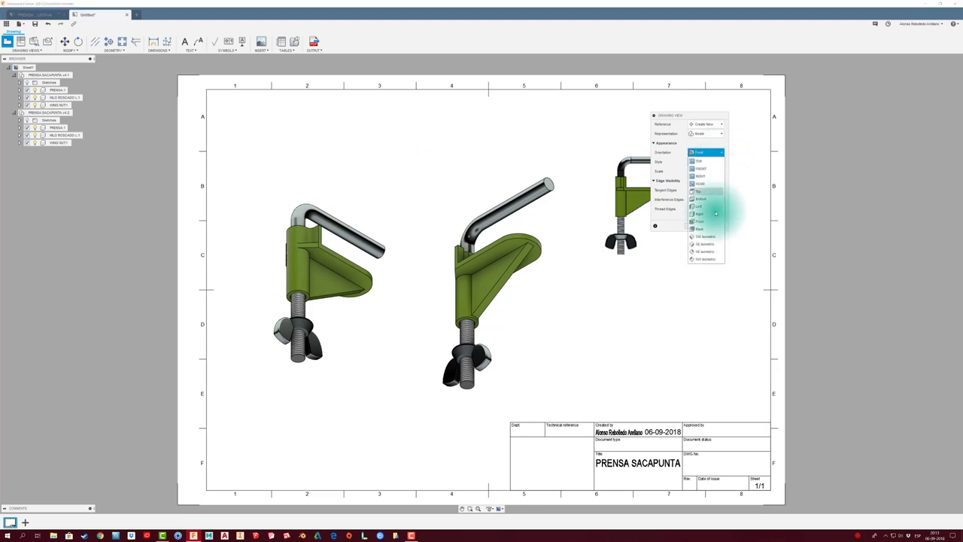
pyautogui.click(712, 260)
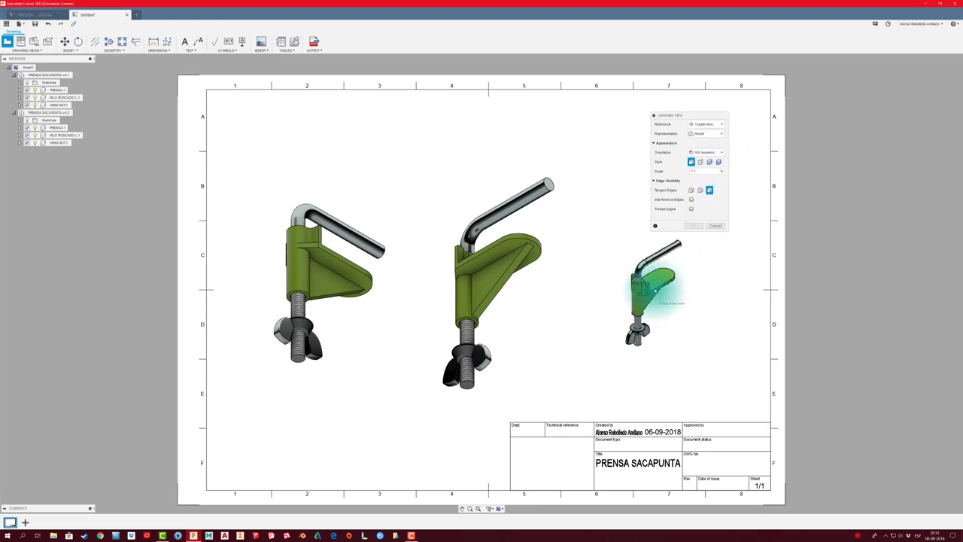
pyautogui.click(711, 171)
pyautogui.click(712, 176)
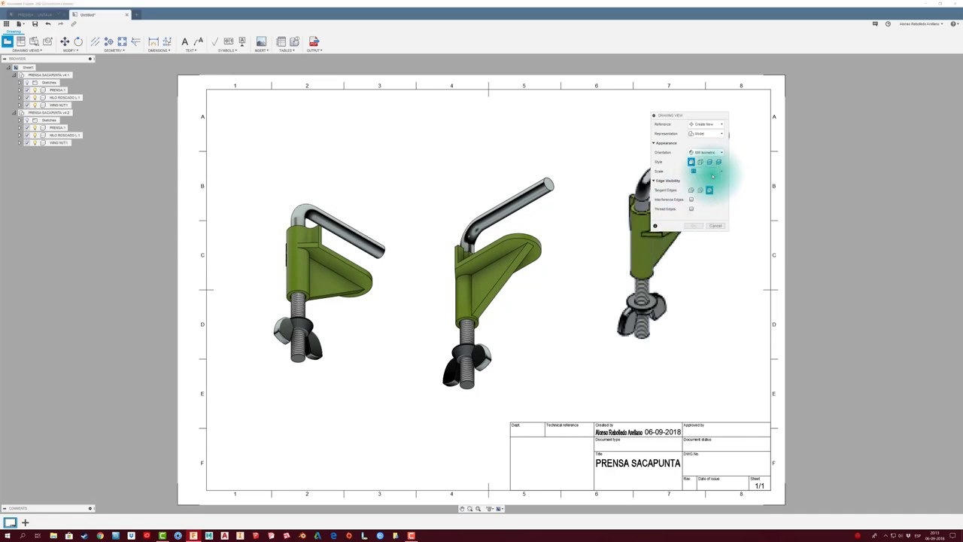
pyautogui.click(709, 162)
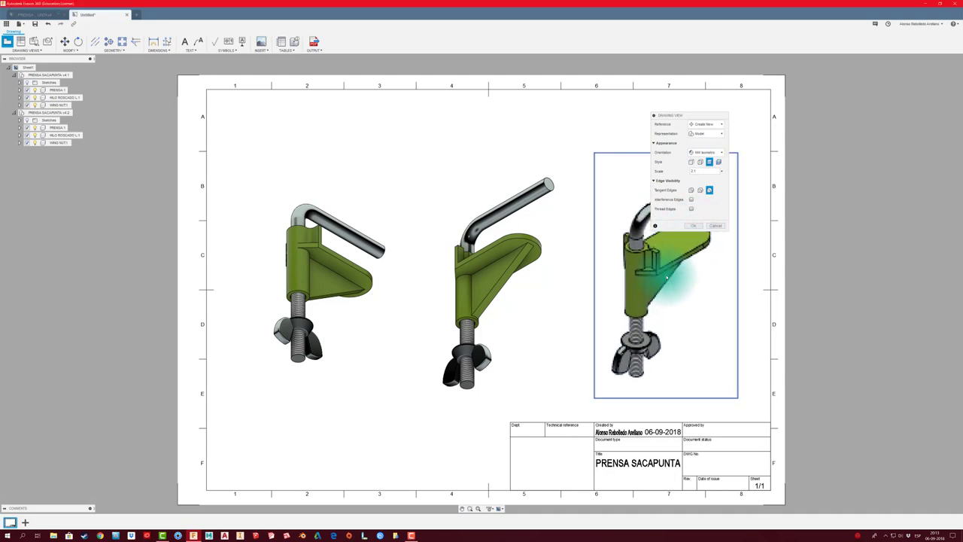
pyautogui.click(693, 226)
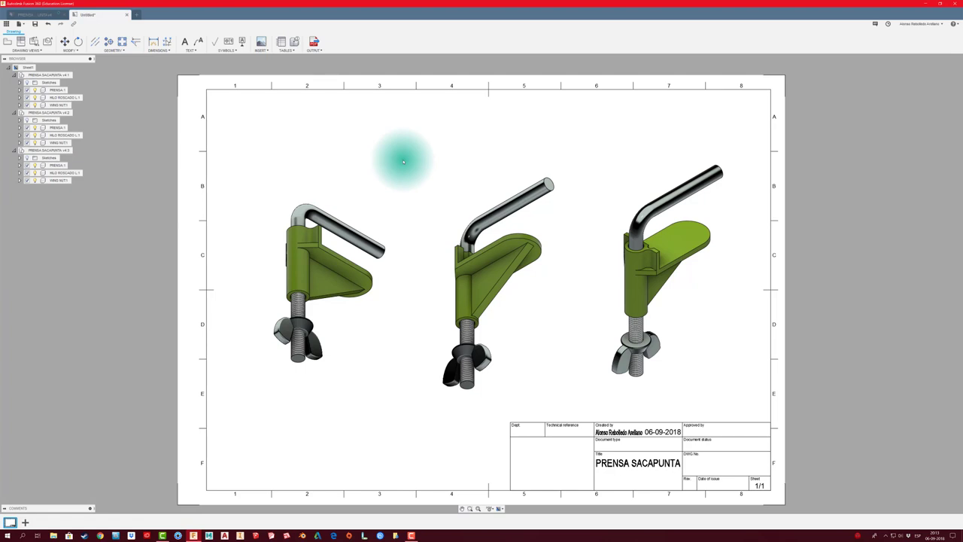
# Add a parts list for the middle view at the sheet's top-right corner
pyautogui.click(280, 44)
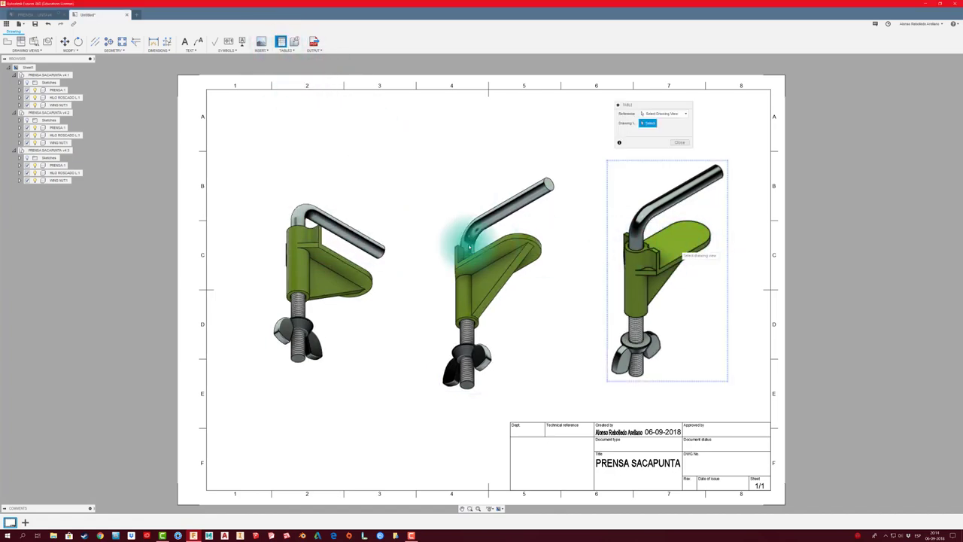
pyautogui.click(499, 175)
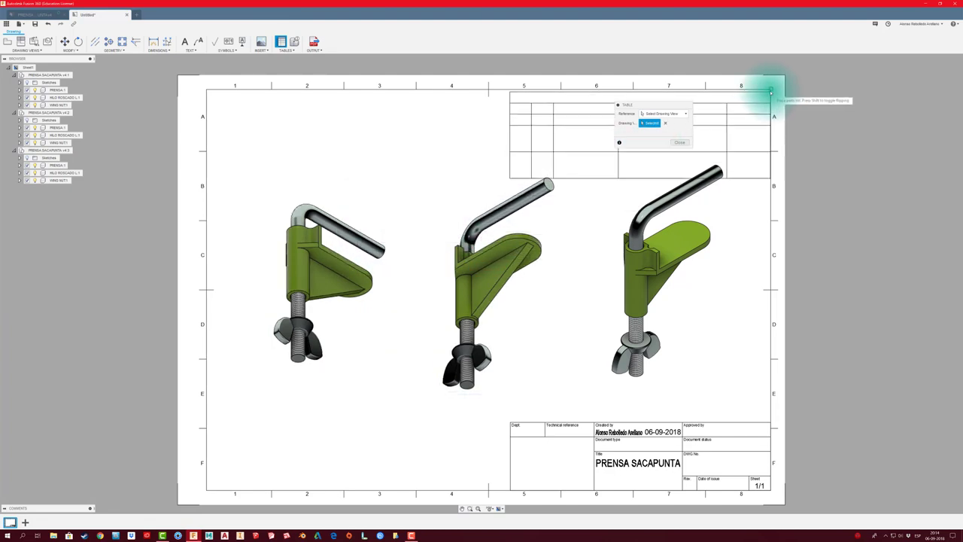
pyautogui.click(771, 91)
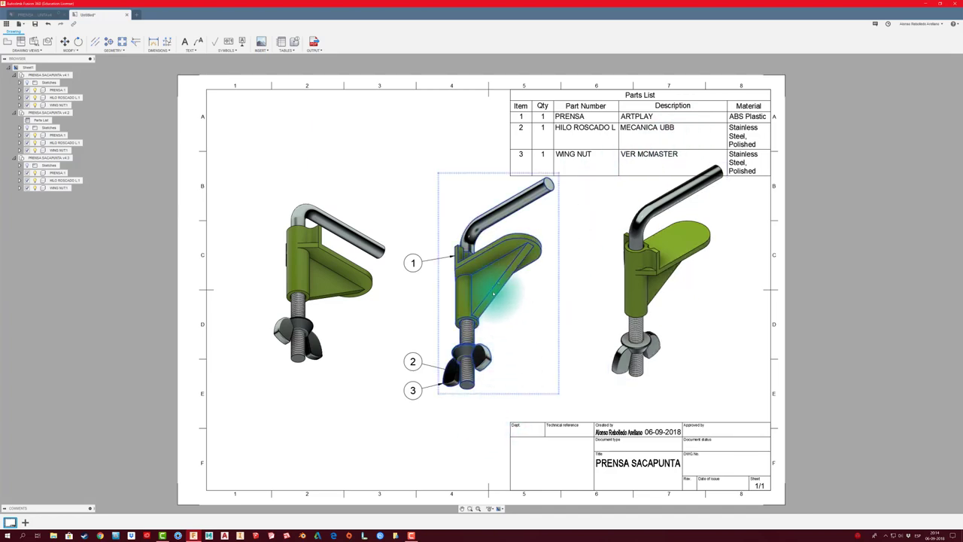
# Rearrange the views, shifting the middle and right views lower-left and the left view upward
pyautogui.moveTo(495, 295); pyautogui.dragTo(468, 327)
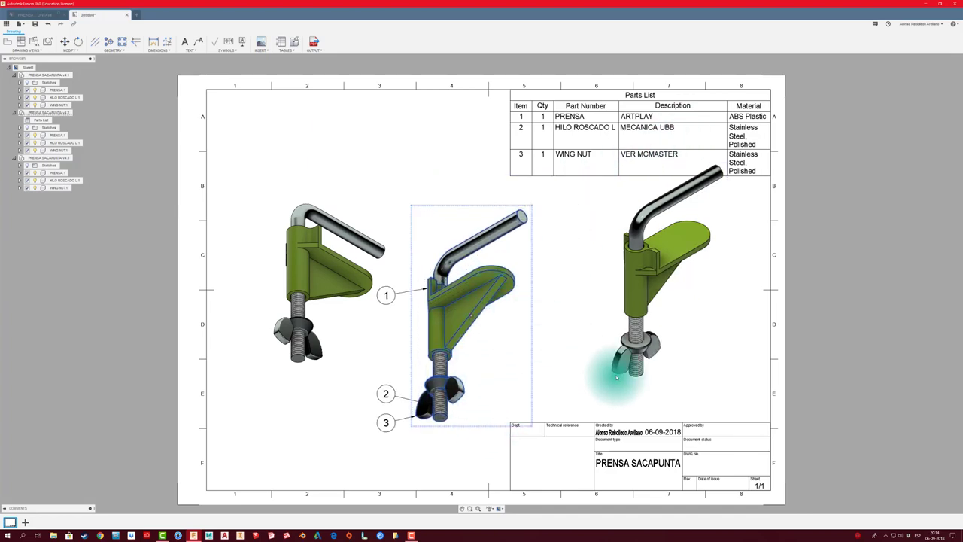
pyautogui.moveTo(641, 280); pyautogui.dragTo(458, 321)
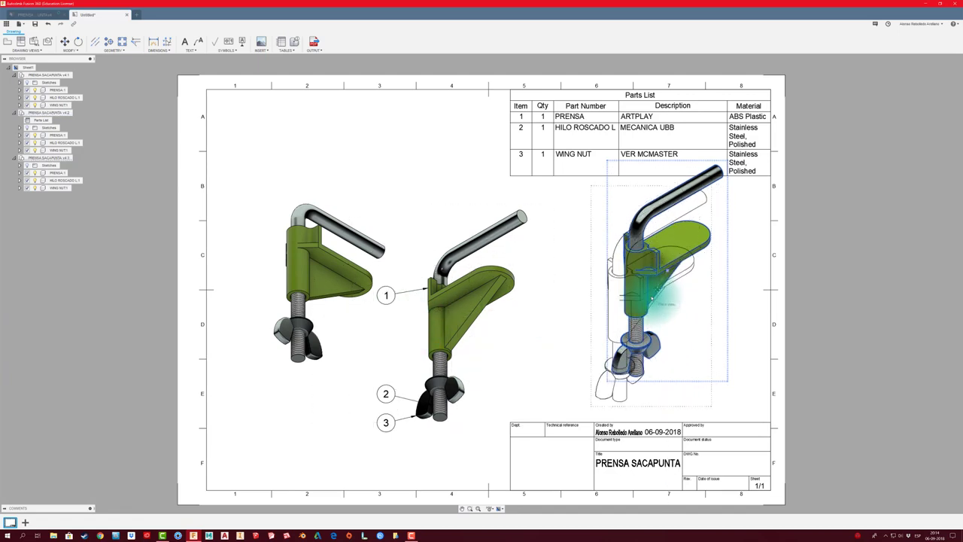
pyautogui.moveTo(457, 321); pyautogui.dragTo(621, 315)
pyautogui.moveTo(326, 342); pyautogui.dragTo(319, 280)
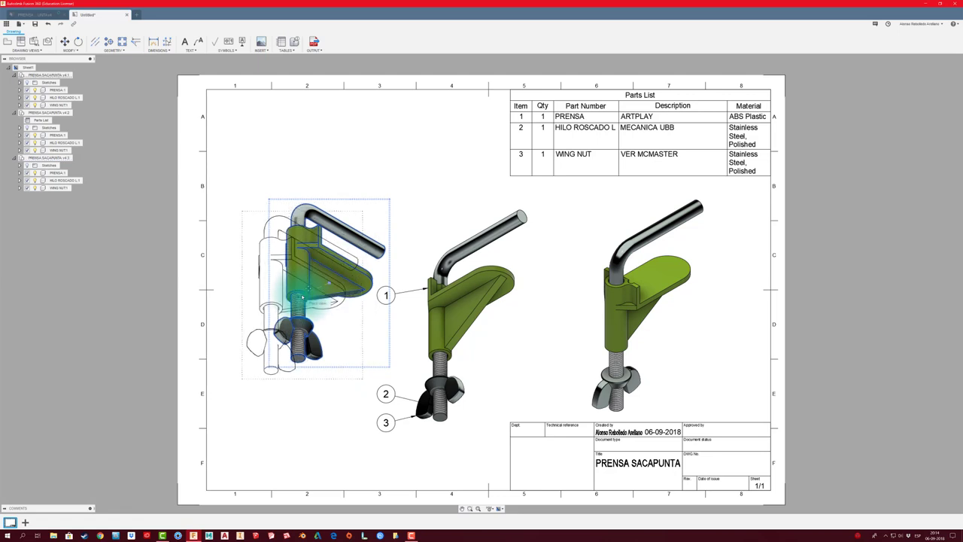
pyautogui.moveTo(320, 280); pyautogui.dragTo(299, 293)
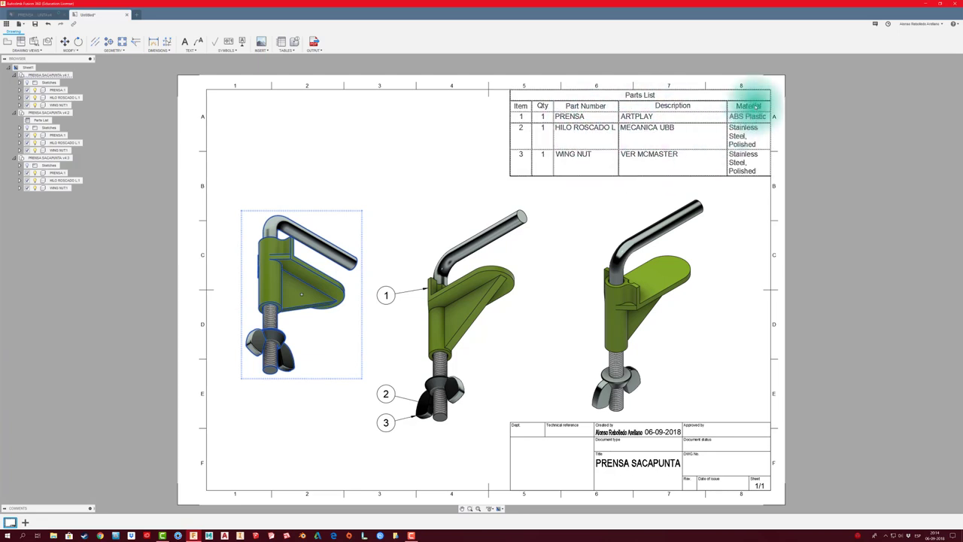
# Drag the parts list column border to widen Material, then raise the middle, right and left views
pyautogui.click(727, 104)
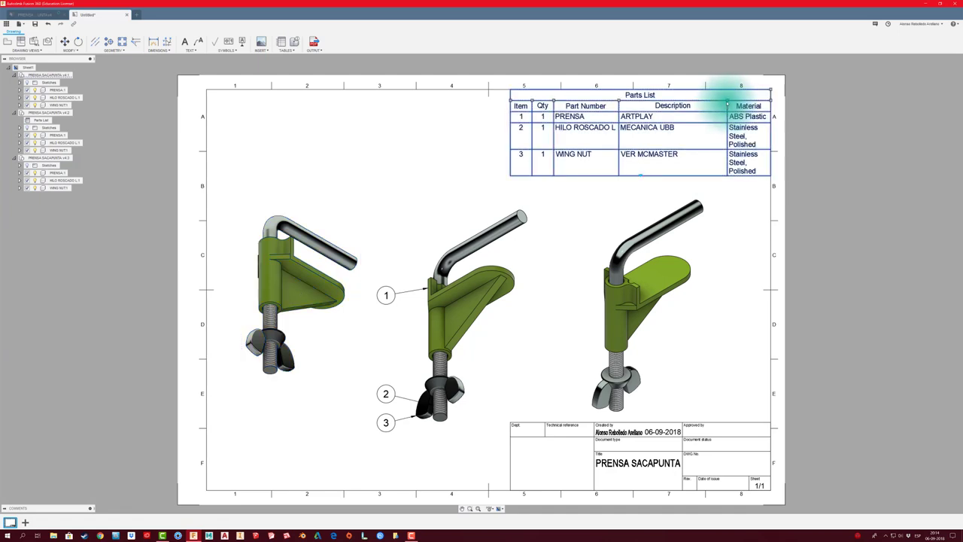
pyautogui.moveTo(727, 102); pyautogui.dragTo(684, 106)
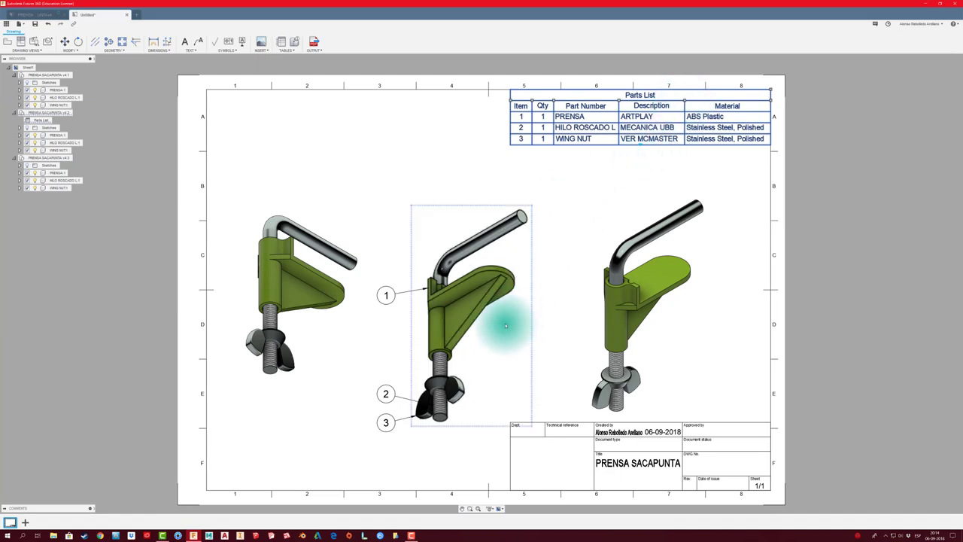
pyautogui.moveTo(527, 323)
pyautogui.mouseDown()
pyautogui.moveTo(482, 299)
pyautogui.moveTo(490, 294)
pyautogui.mouseUp()
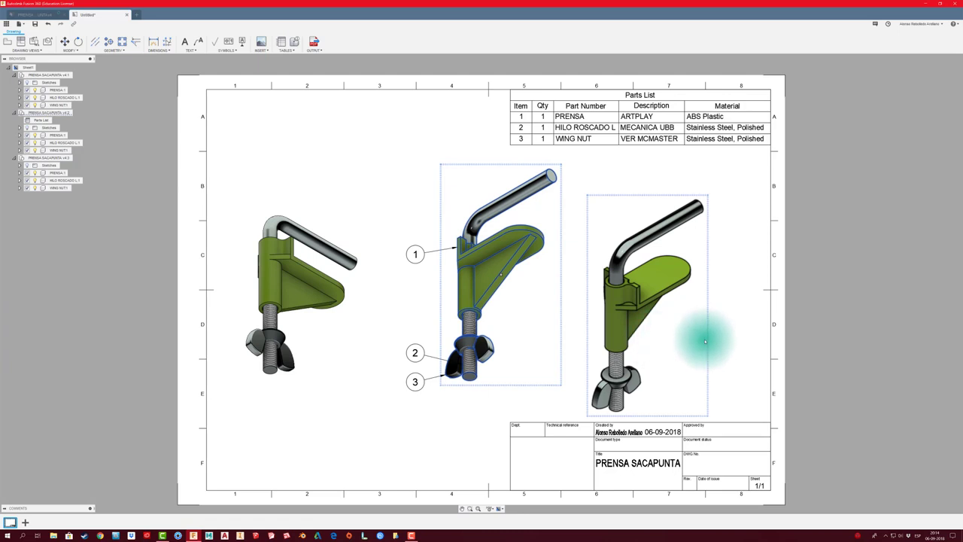
pyautogui.moveTo(647, 293)
pyautogui.mouseDown()
pyautogui.moveTo(665, 292)
pyautogui.moveTo(667, 263)
pyautogui.mouseUp()
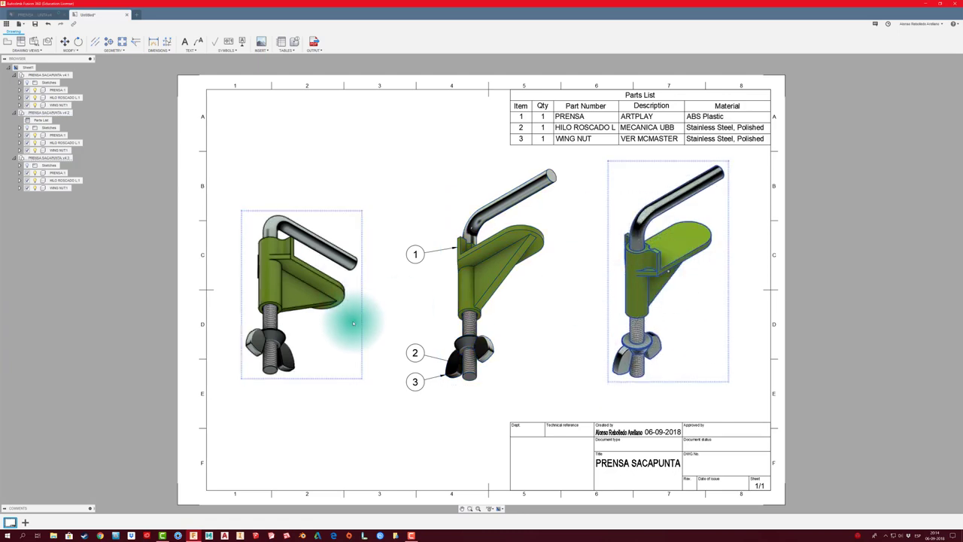
pyautogui.click(307, 295)
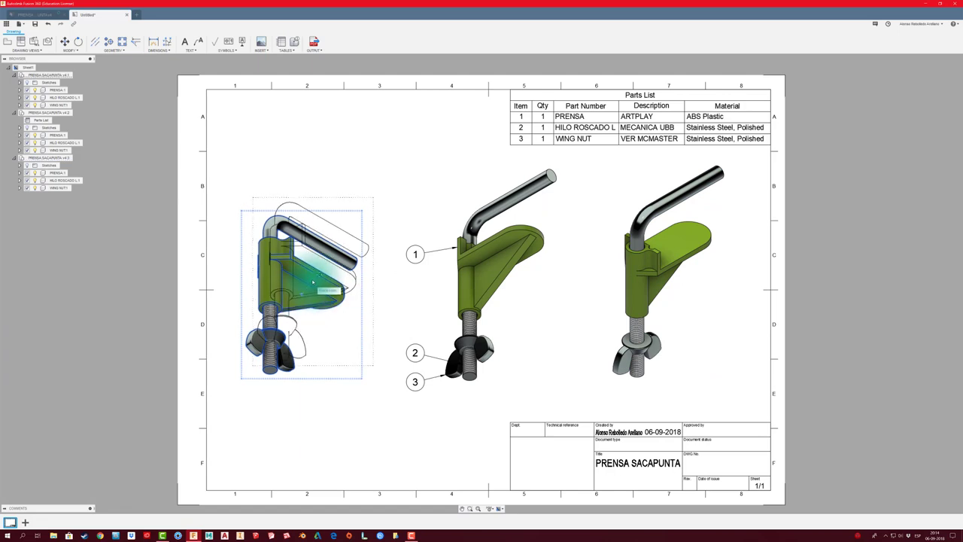
pyautogui.moveTo(304, 297); pyautogui.dragTo(315, 282)
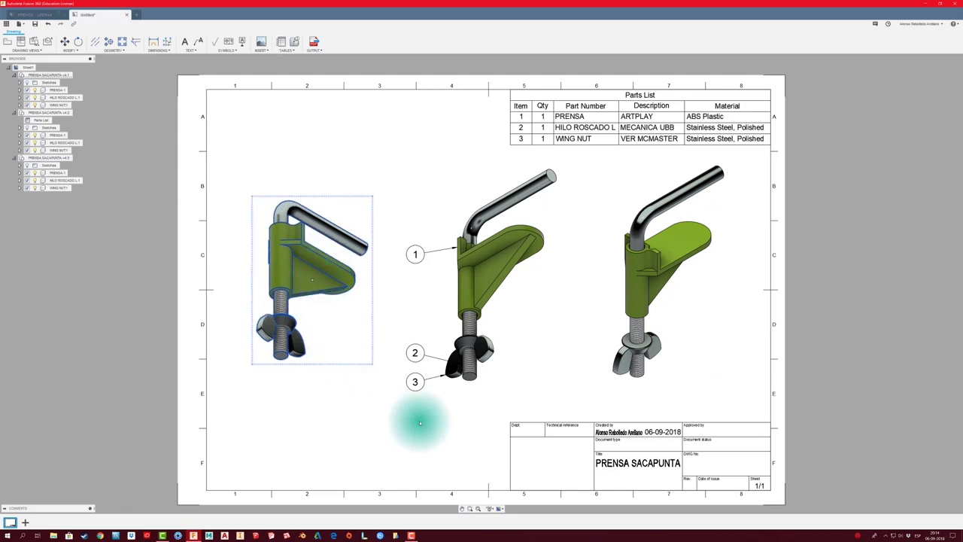
# Move balloon 2 beside the rod end and attach its leader to the rod tip
pyautogui.scroll(3, 456, 395)
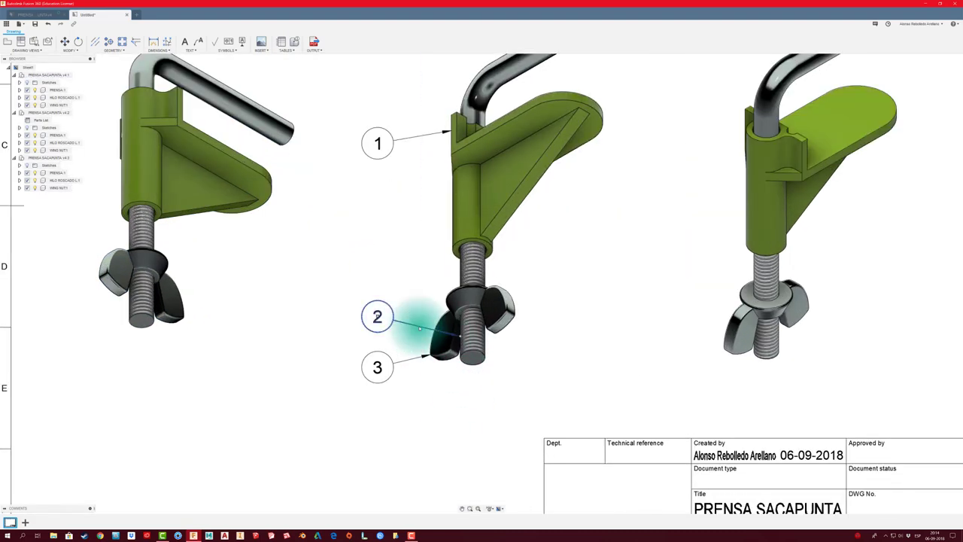
pyautogui.scroll(-2, 421, 332)
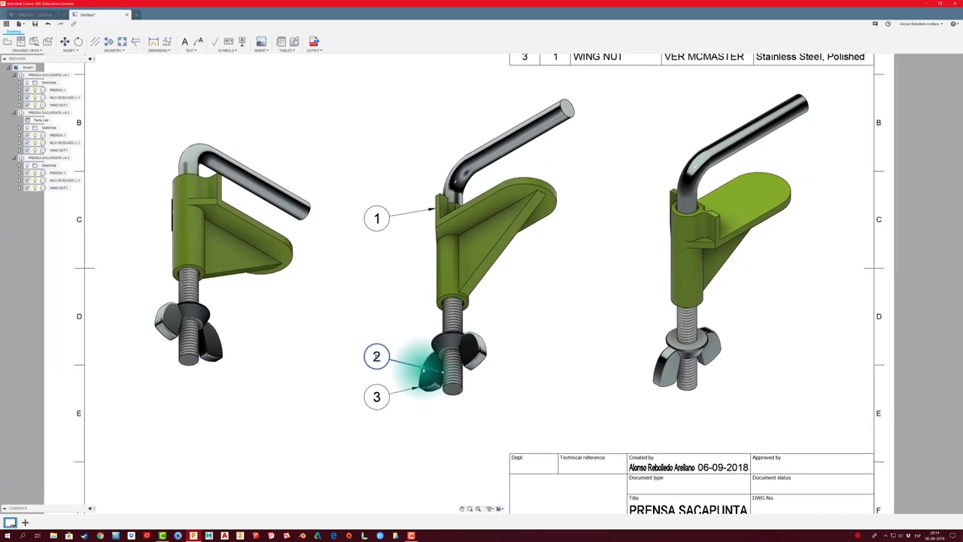
pyautogui.click(376, 356)
pyautogui.moveTo(376, 357); pyautogui.dragTo(602, 130)
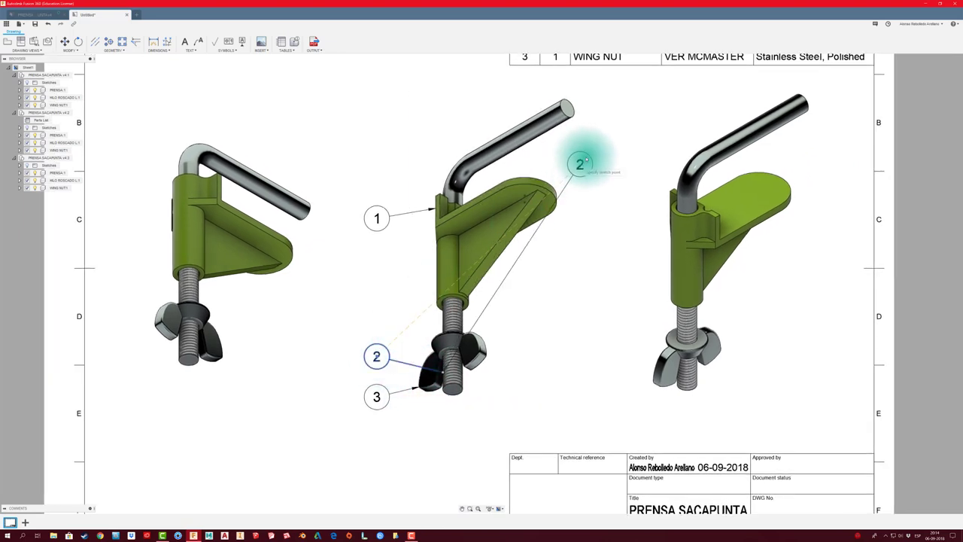
pyautogui.moveTo(444, 362); pyautogui.dragTo(576, 115)
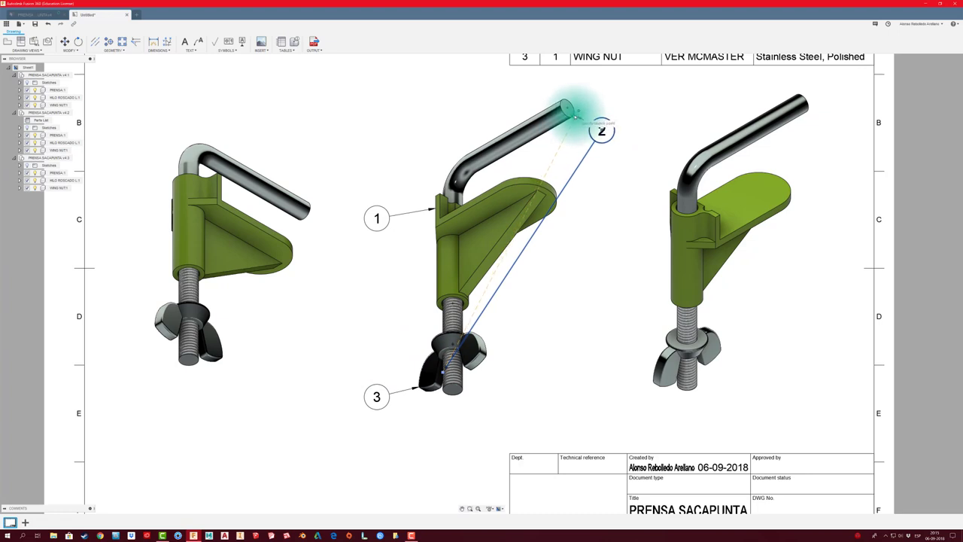
pyautogui.click(576, 116)
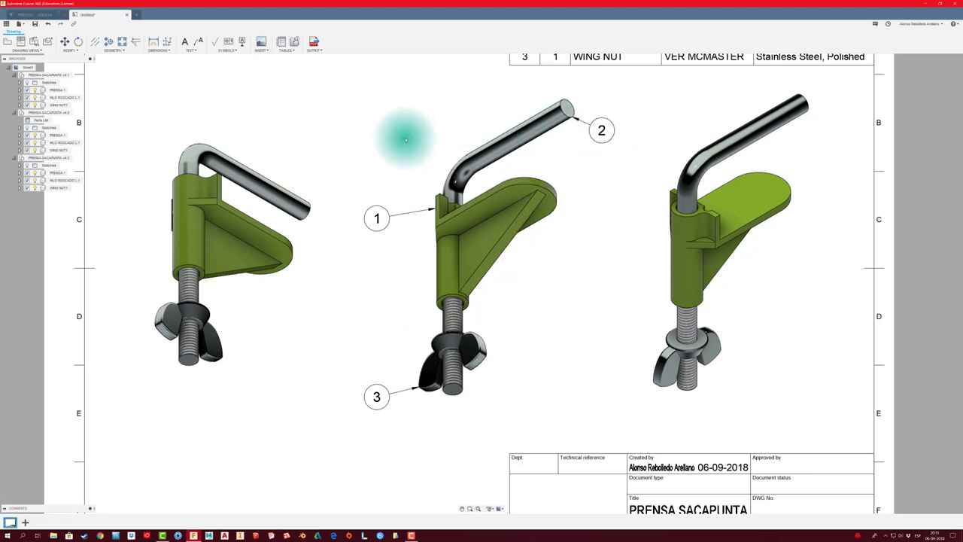
# Nudge the left isometric view slightly right and down, then add a blank Sheet2
pyautogui.scroll(-3, 405, 124)
pyautogui.scroll(-2, 402, 146)
pyautogui.moveTo(494, 260); pyautogui.dragTo(496, 317, button='middle')
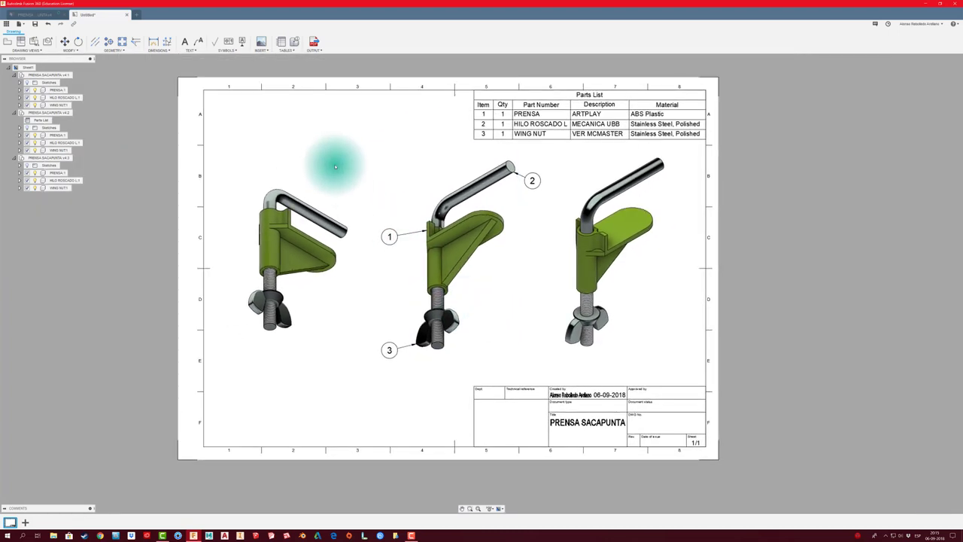
pyautogui.click(299, 262)
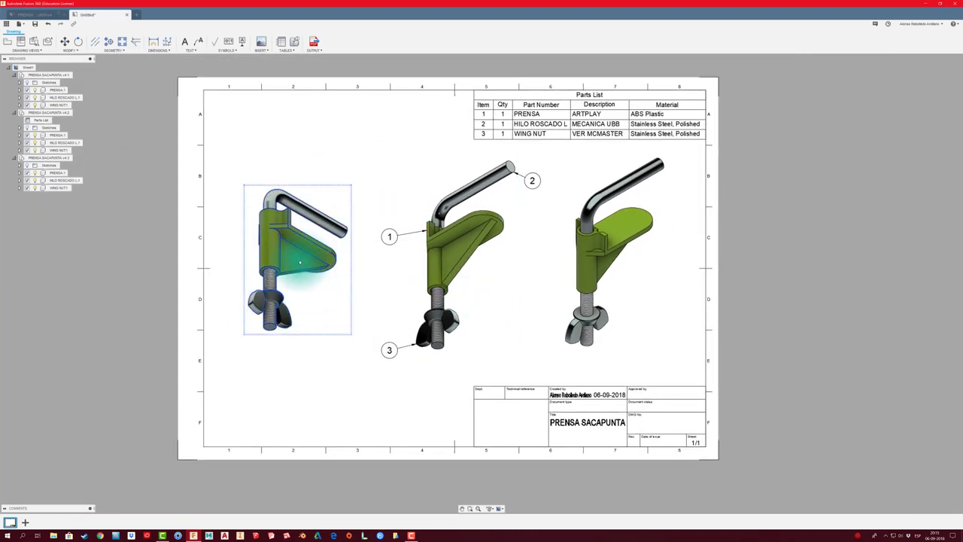
pyautogui.moveTo(303, 267); pyautogui.dragTo(305, 271)
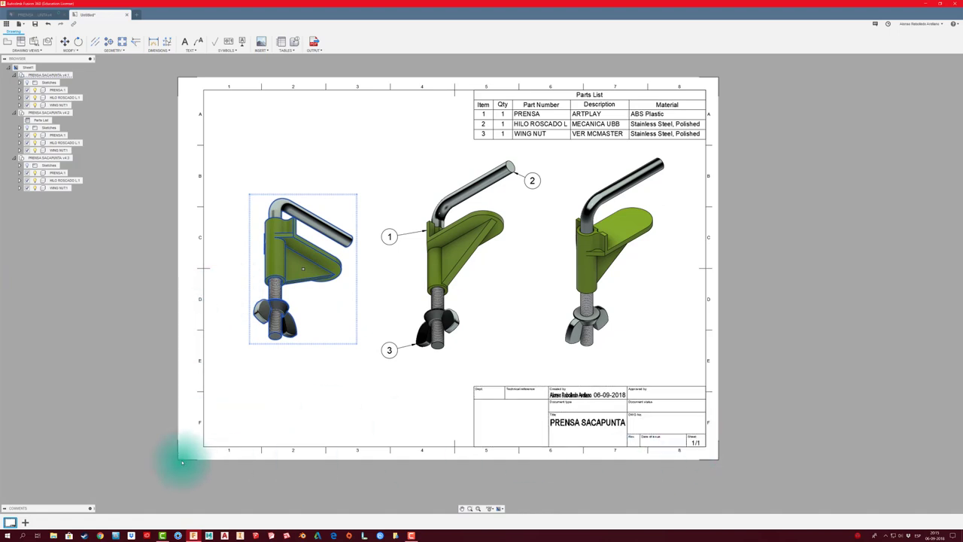
pyautogui.click(24, 521)
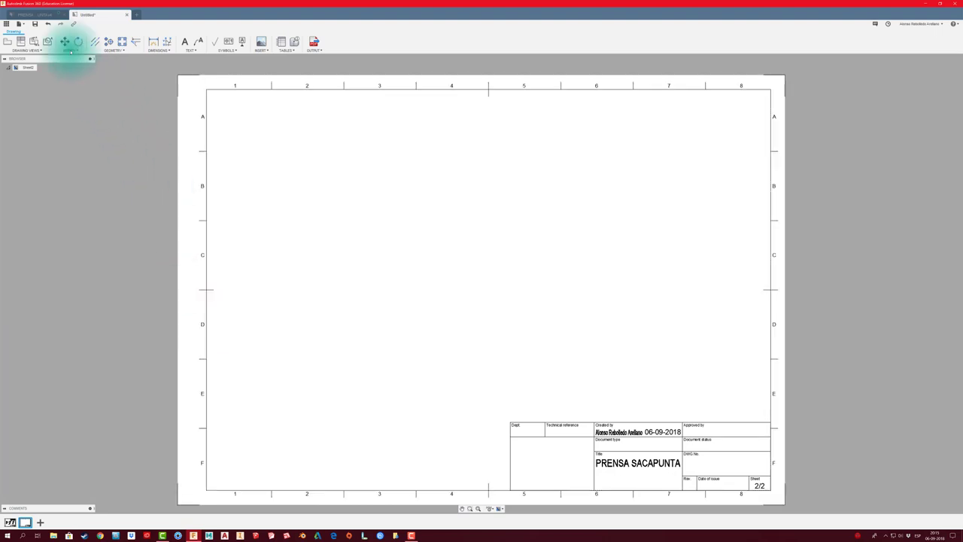
# Check the clamp's orientation in the 3D model, then start a base view on sheet 2
pyautogui.click(30, 14)
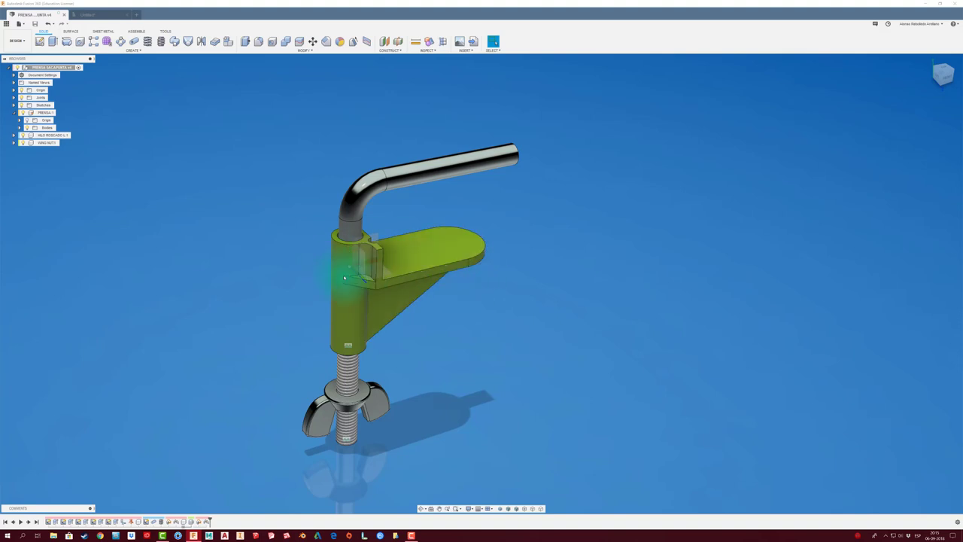
pyautogui.keyDown('shift'); pyautogui.moveTo(283, 282); pyautogui.dragTo(301, 255, button='middle'); pyautogui.keyUp('shift')
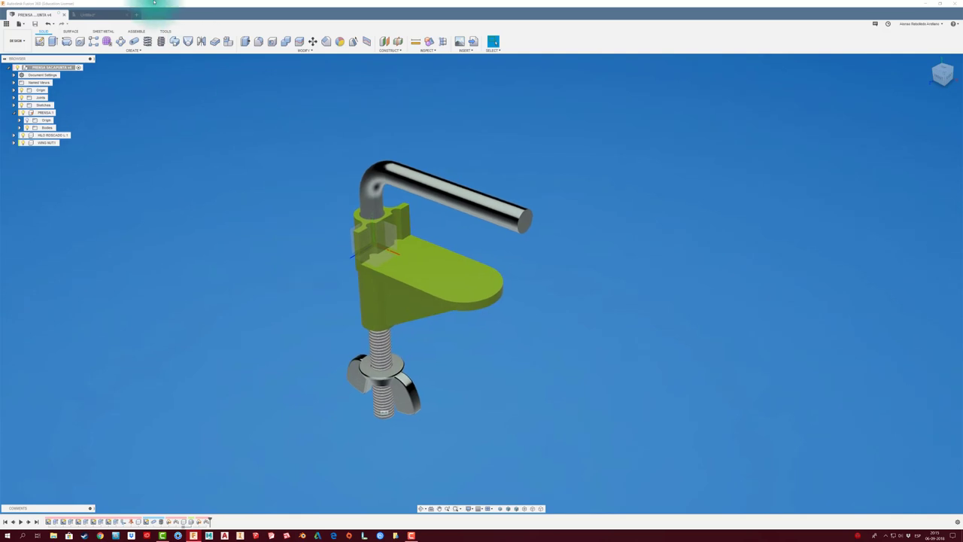
pyautogui.click(114, 17)
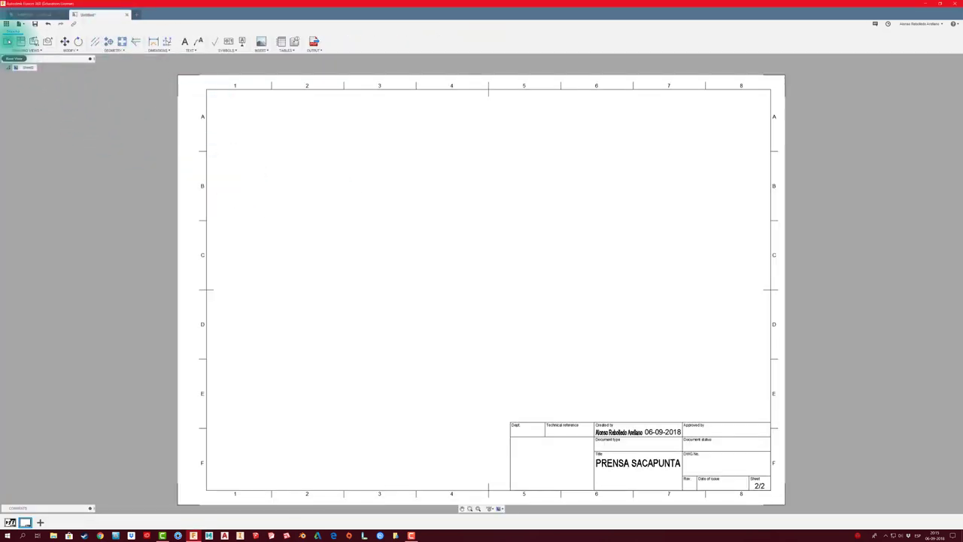
pyautogui.click(7, 42)
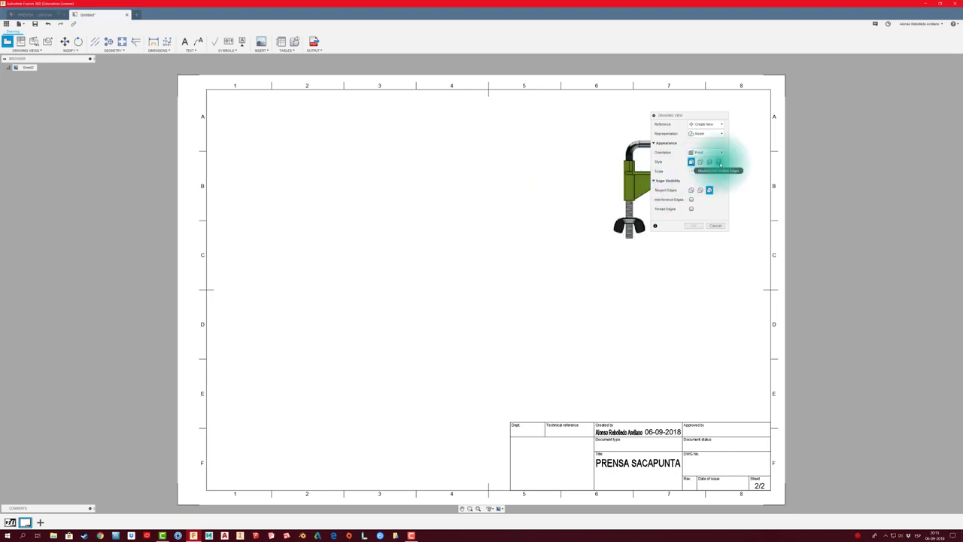
# Place a 2:1 front view in the upper left of sheet 2 with a changed display style
pyautogui.click(722, 172)
pyautogui.click(700, 181)
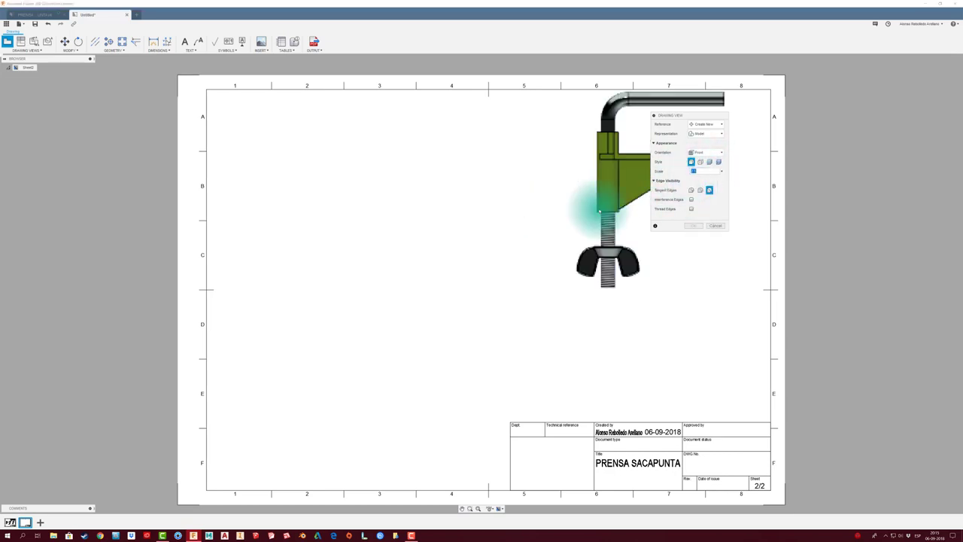
pyautogui.click(320, 218)
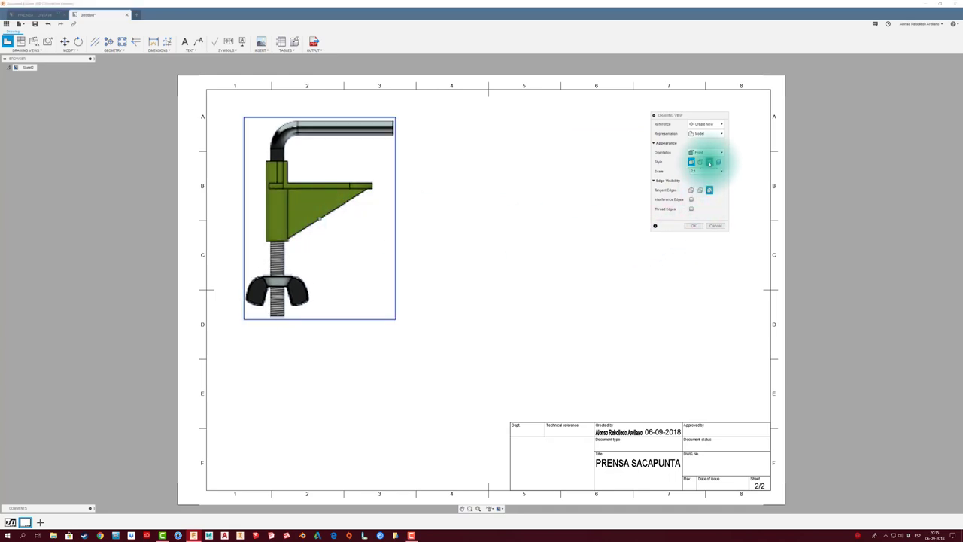
pyautogui.click(719, 163)
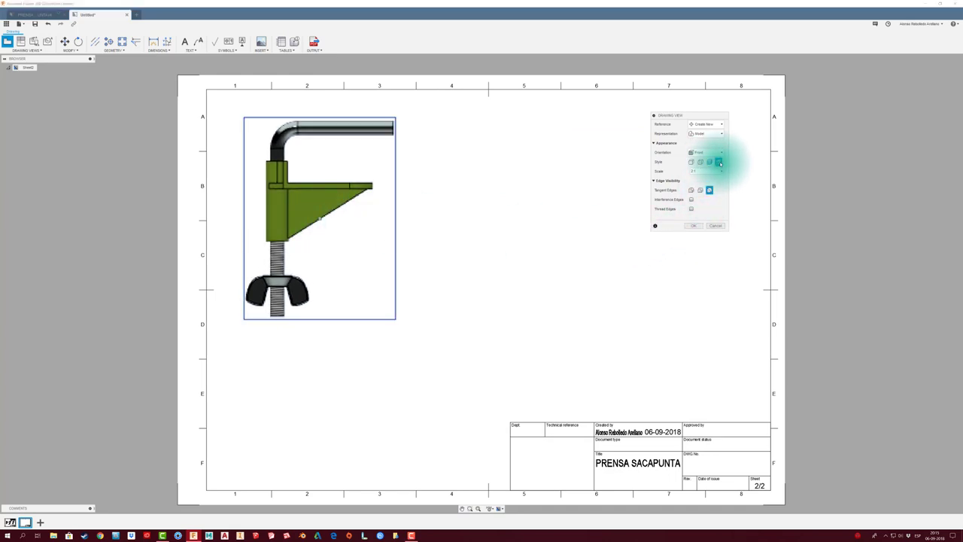
pyautogui.click(694, 226)
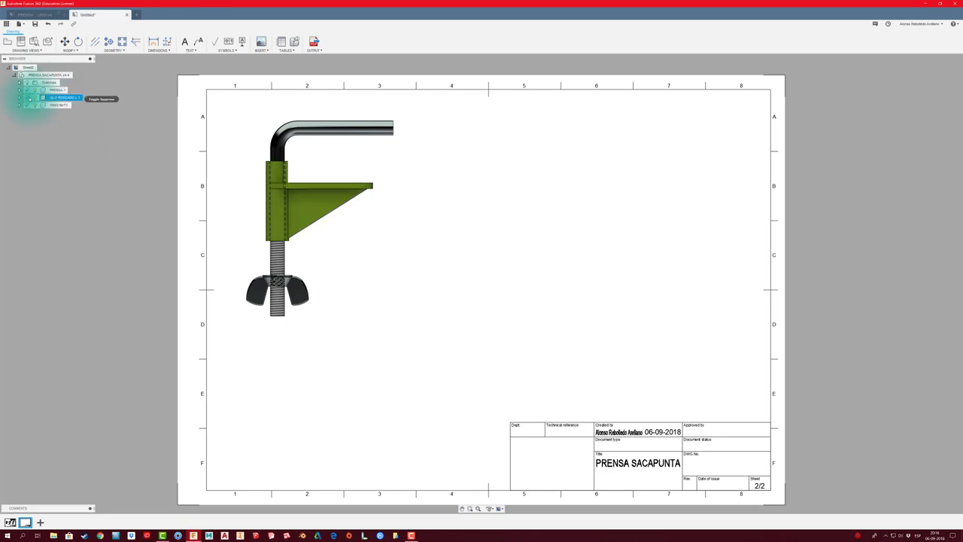
# Hide the threaded rod and wing nut in the front view, leaving only the bracket, and shift it up
pyautogui.click(28, 99)
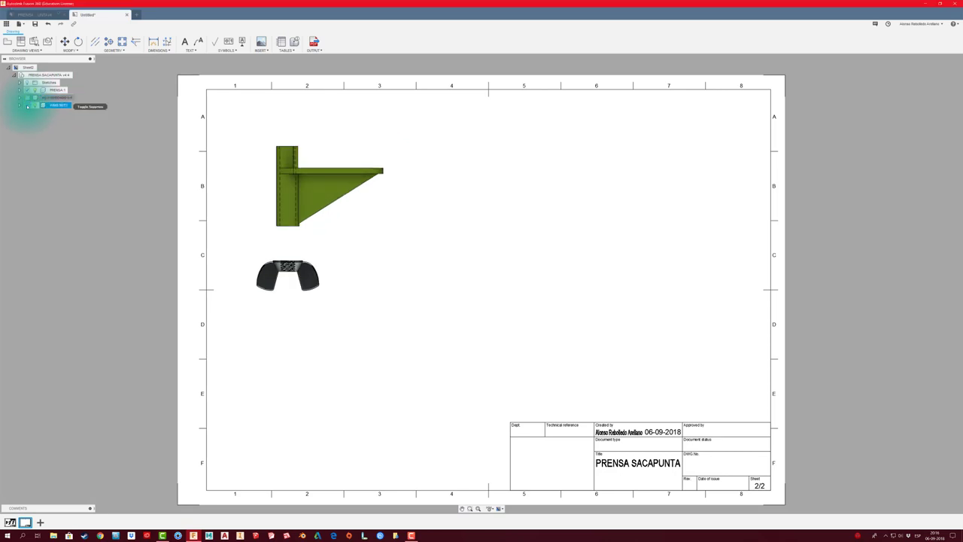
pyautogui.click(28, 105)
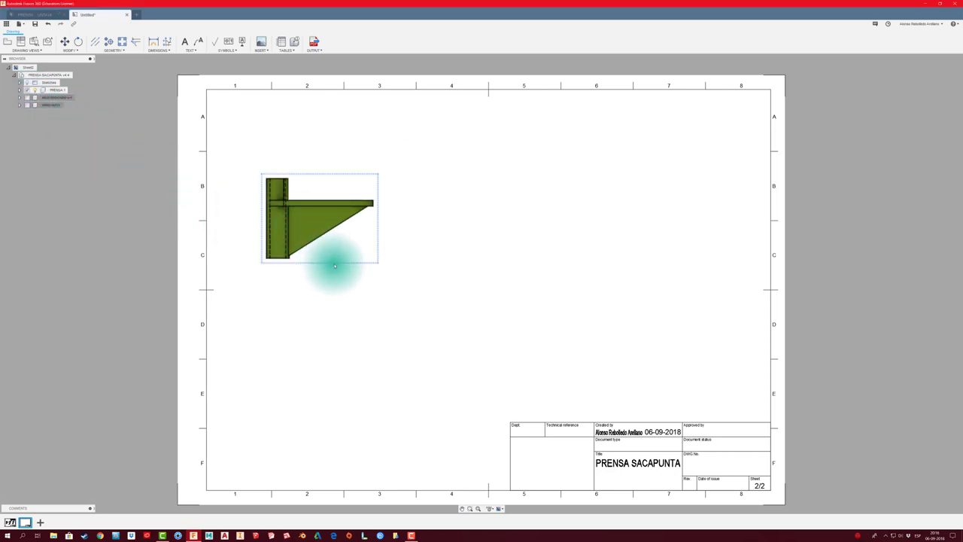
pyautogui.moveTo(321, 220); pyautogui.dragTo(318, 206)
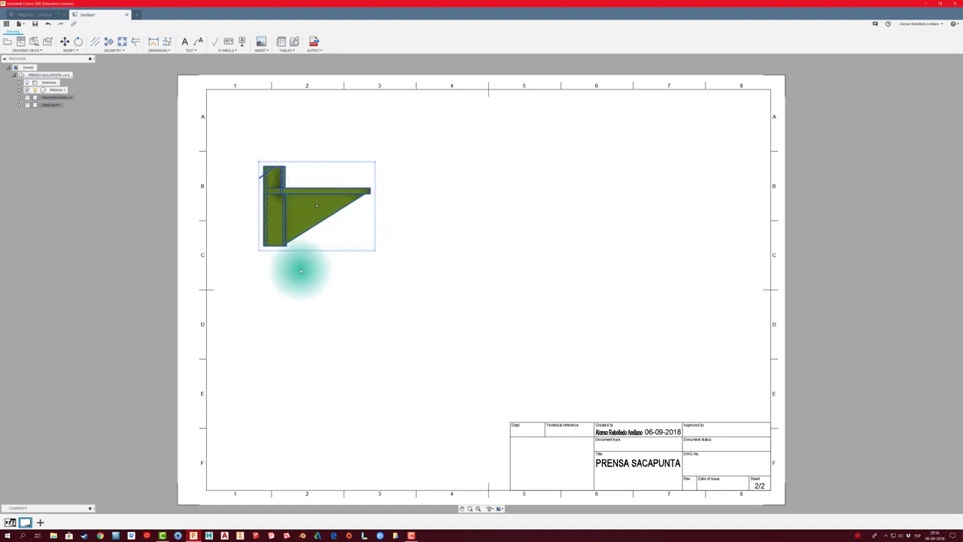
pyautogui.scroll(1, 256, 226)
pyautogui.scroll(2, 283, 199)
pyautogui.scroll(2, 280, 211)
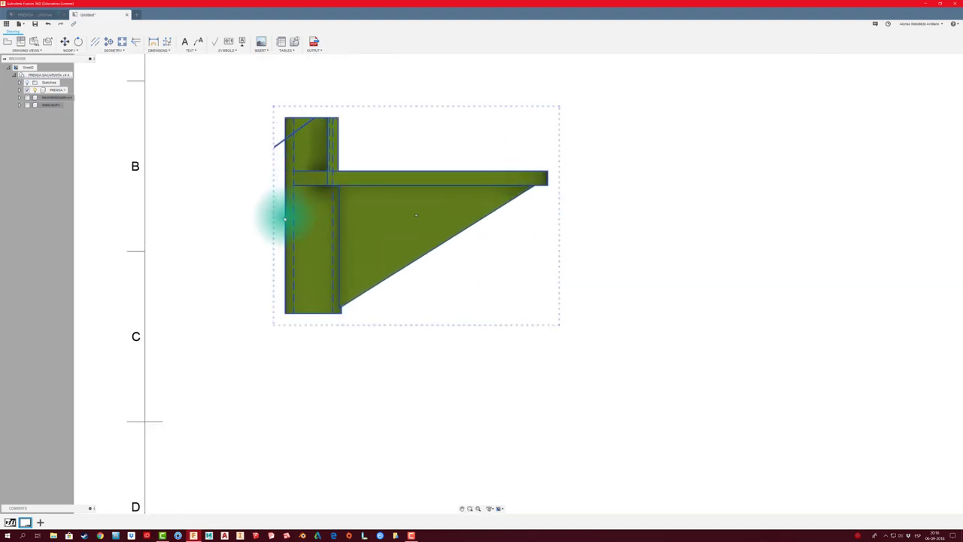
pyautogui.scroll(-2, 249, 240)
pyautogui.scroll(-1, 237, 252)
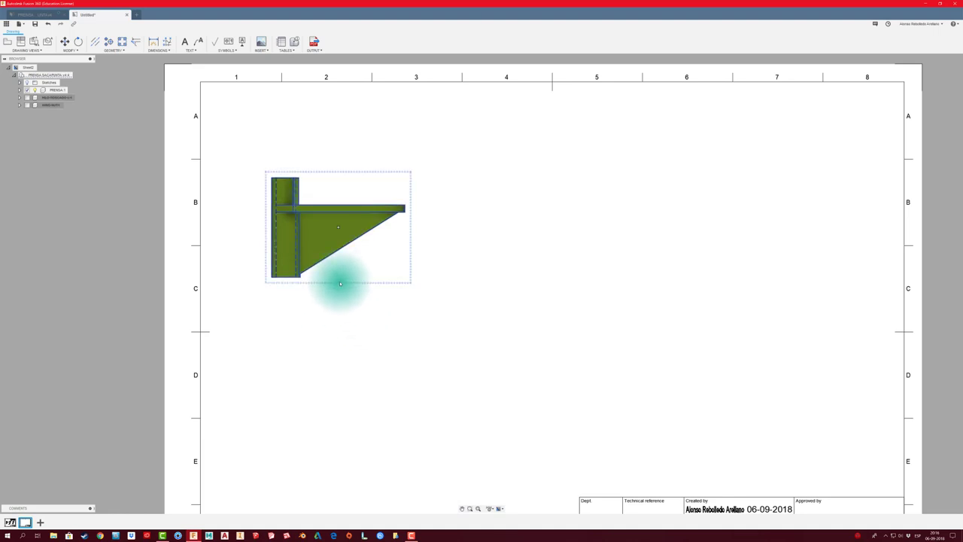
pyautogui.scroll(-2, 357, 295)
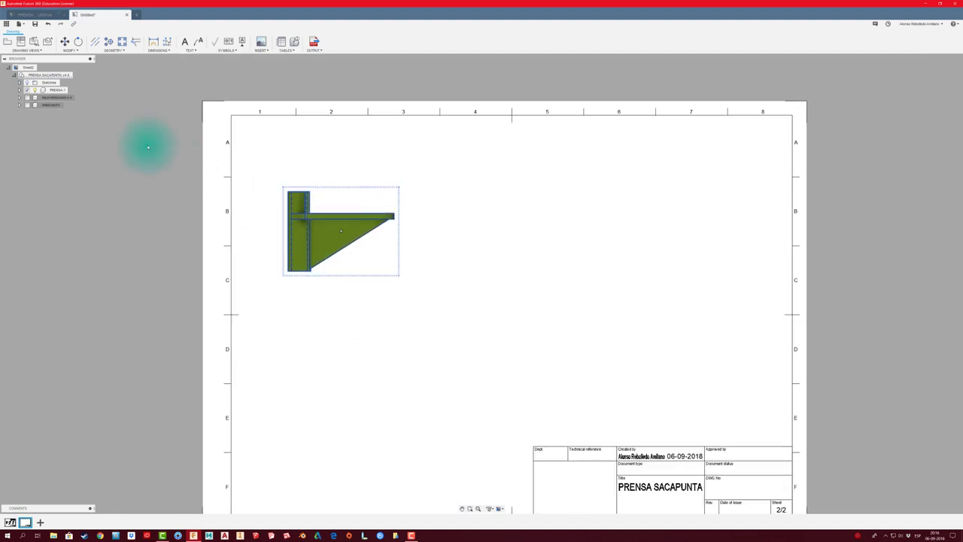
# Project a top view from the front view and place it below
pyautogui.click(20, 41)
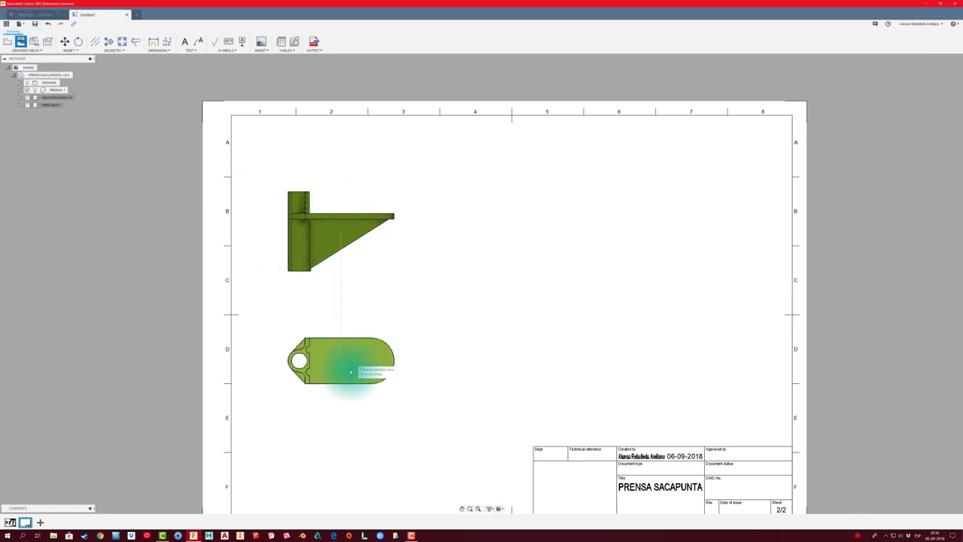
pyautogui.rightClick(351, 369)
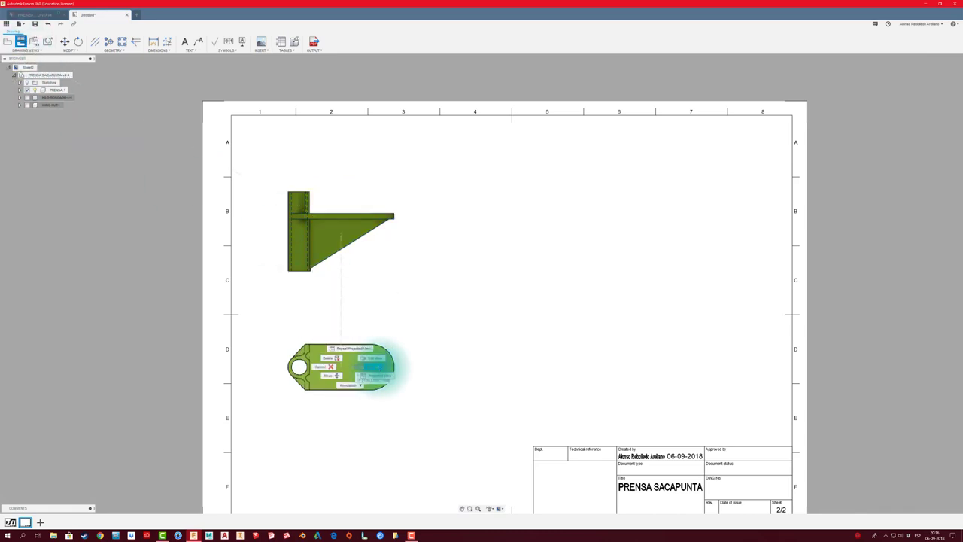
pyautogui.scroll(3, 323, 390)
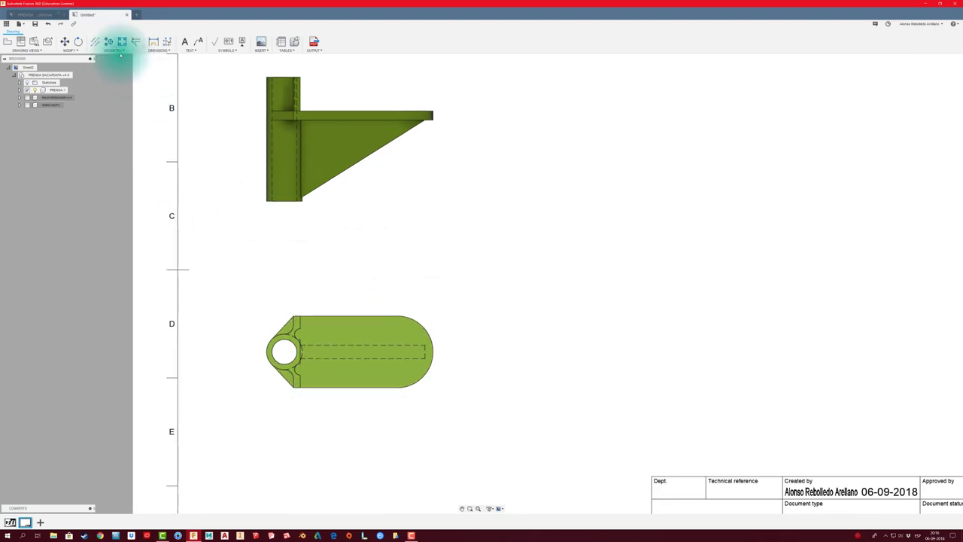
# Add centre marks to the hole and the rounded end's arc in the top view
pyautogui.click(110, 42)
pyautogui.click(274, 340)
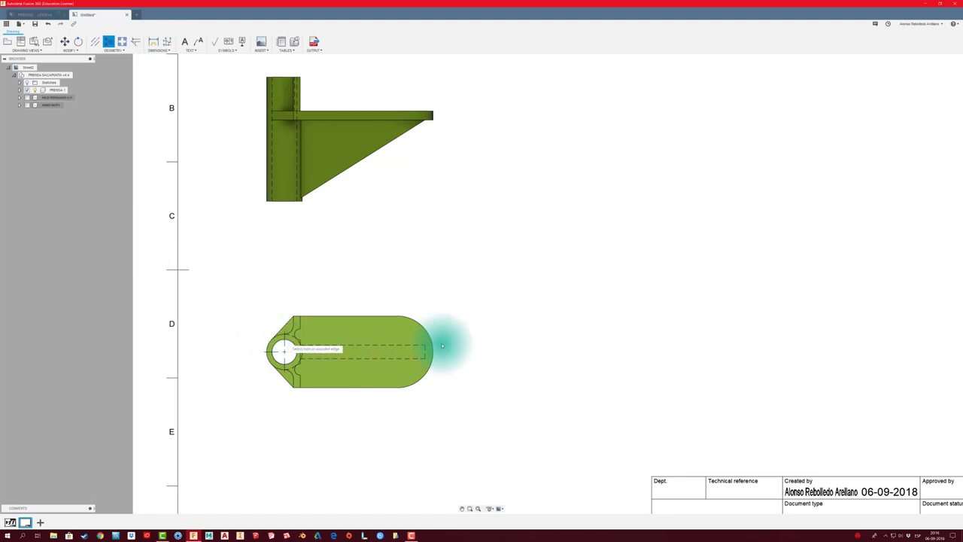
pyautogui.click(430, 337)
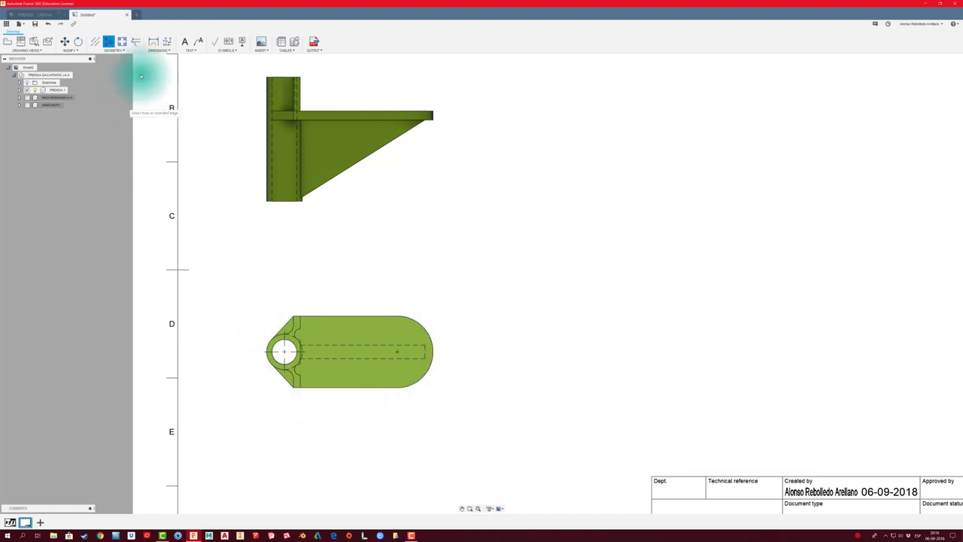
# Dimension the two centre marks 25.0 apart below the part
pyautogui.click(154, 45)
pyautogui.click(285, 351)
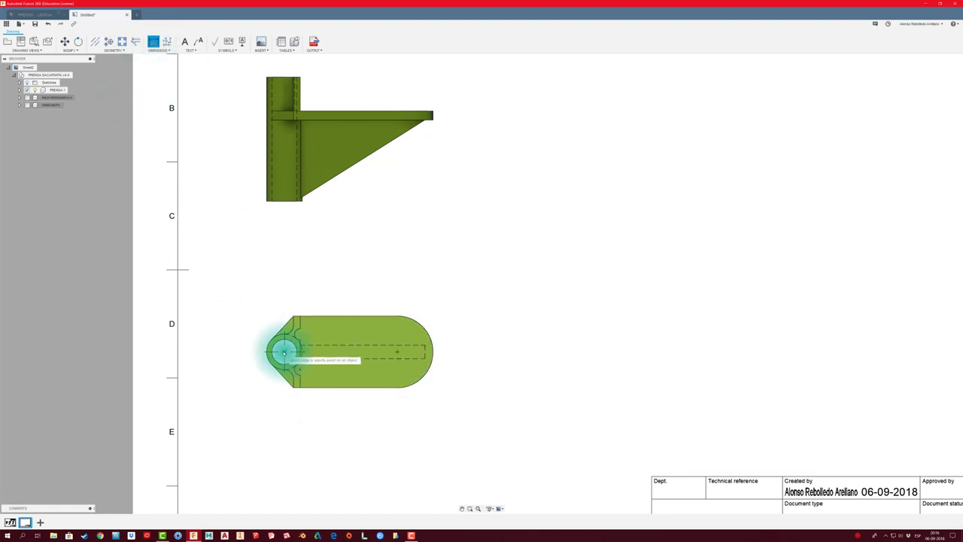
pyautogui.click(416, 360)
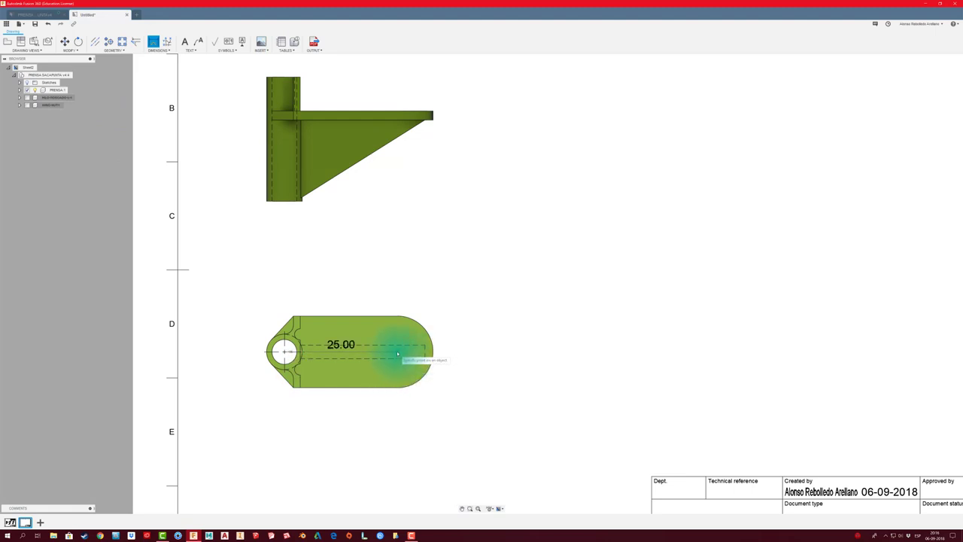
pyautogui.click(387, 453)
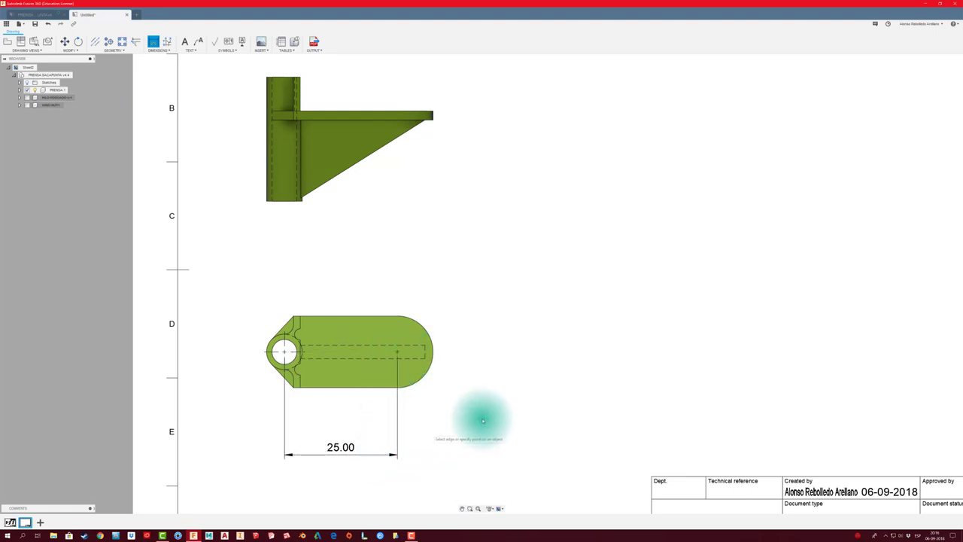
# Set the linear dimension precision to one decimal place (0.1) in the display settings
pyautogui.moveTo(483, 420); pyautogui.dragTo(457, 378, button='middle')
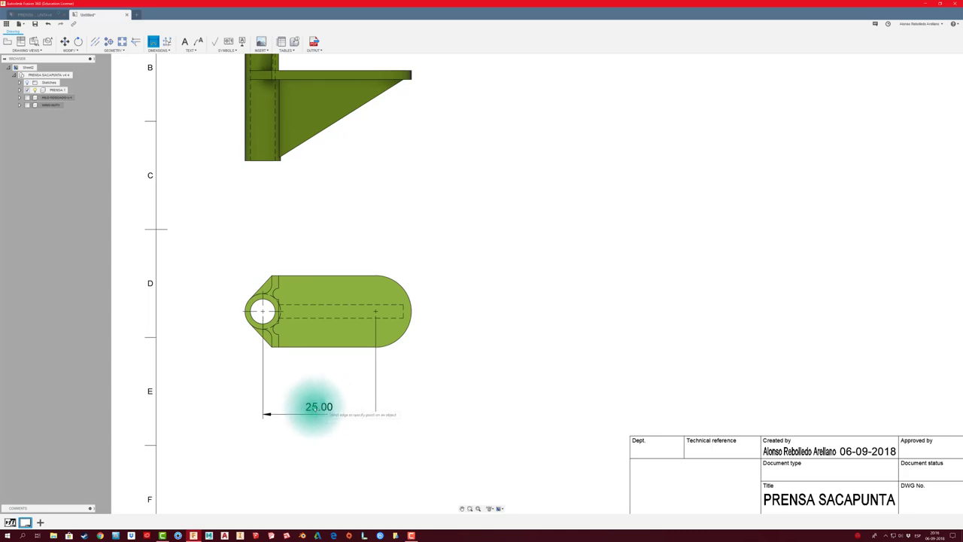
pyautogui.click(490, 509)
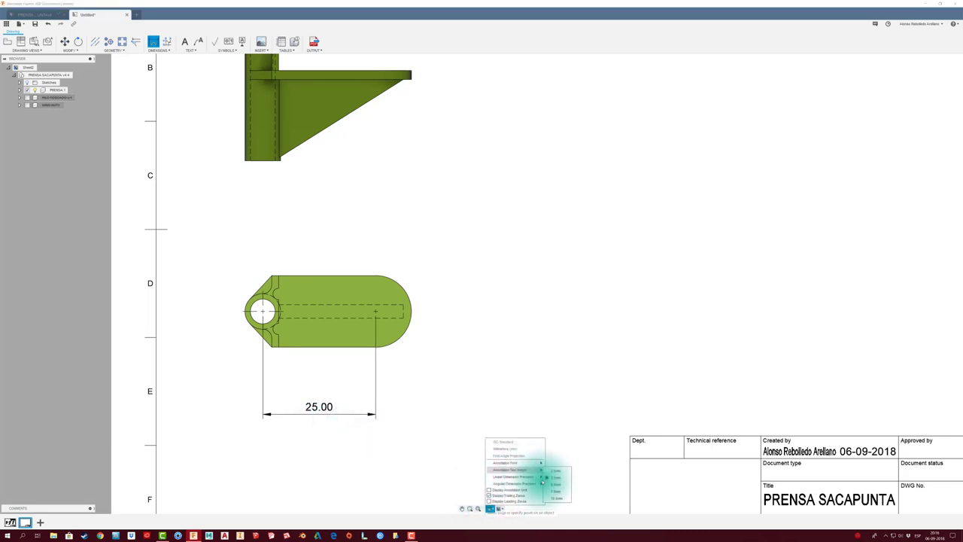
pyautogui.moveTo(515, 476)
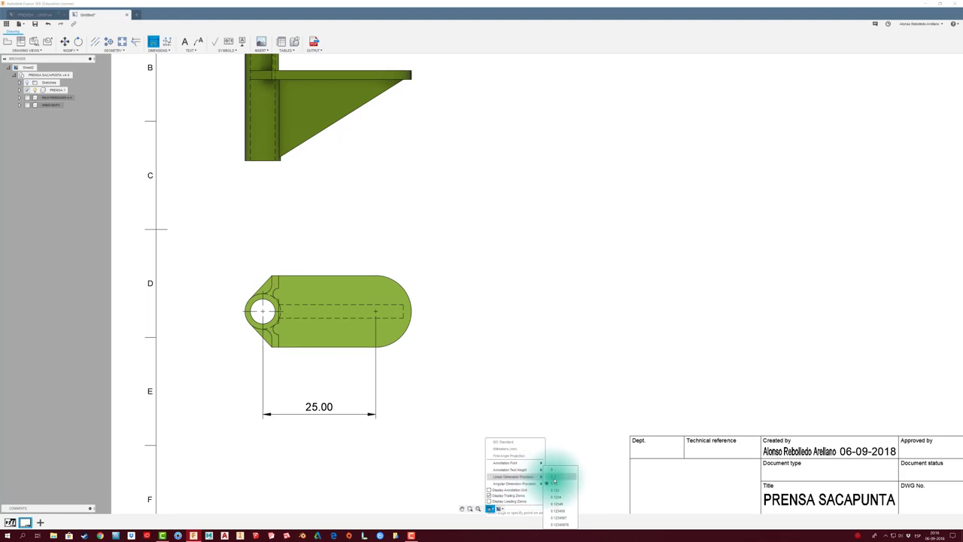
pyautogui.click(554, 480)
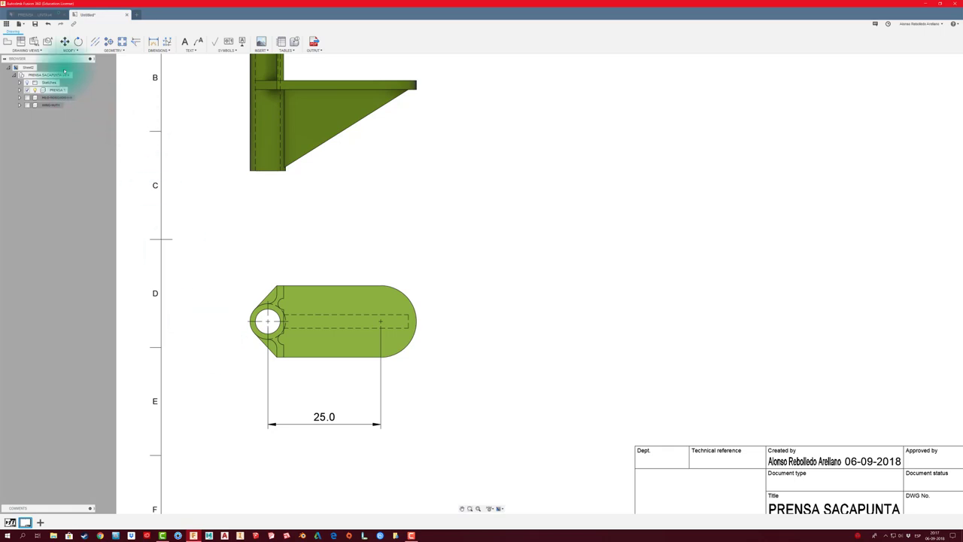
# Circle the hole end of the top view and place shaded 4:1 detail view A to its right
pyautogui.click(47, 41)
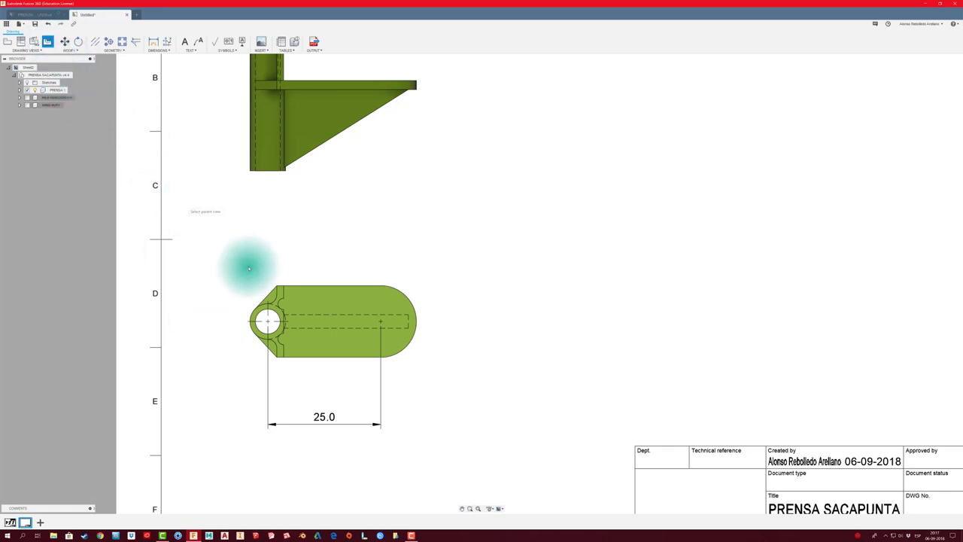
pyautogui.click(267, 322)
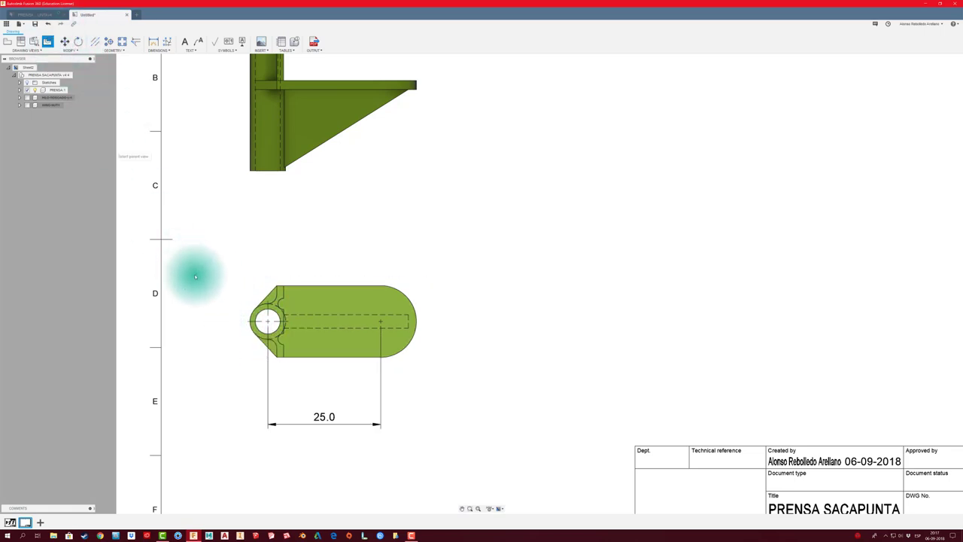
pyautogui.click(253, 332)
pyautogui.click(268, 323)
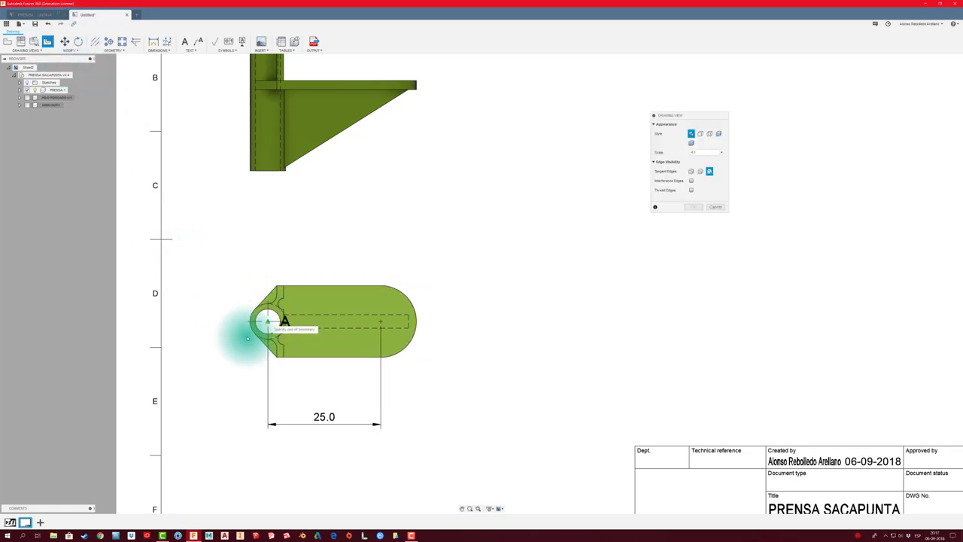
pyautogui.click(242, 364)
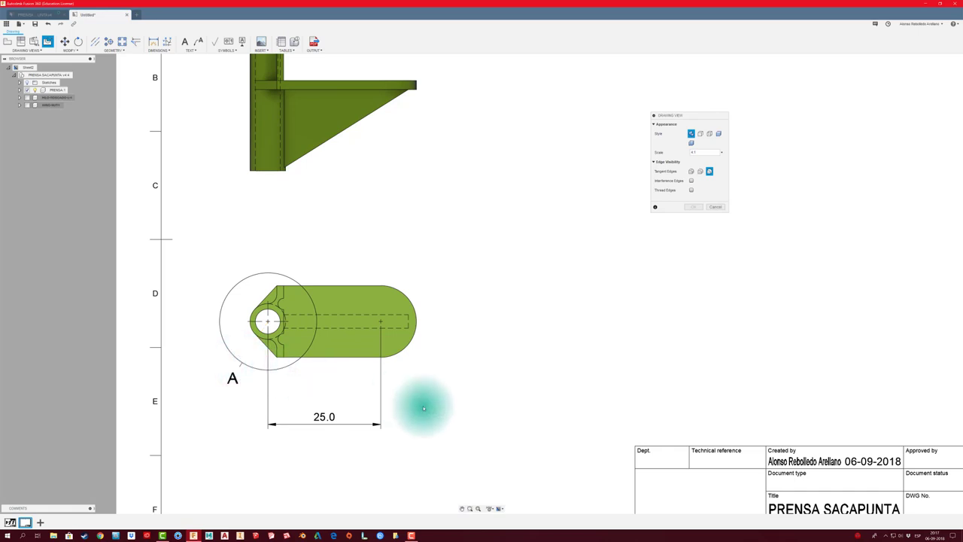
pyautogui.scroll(-2, 490, 366)
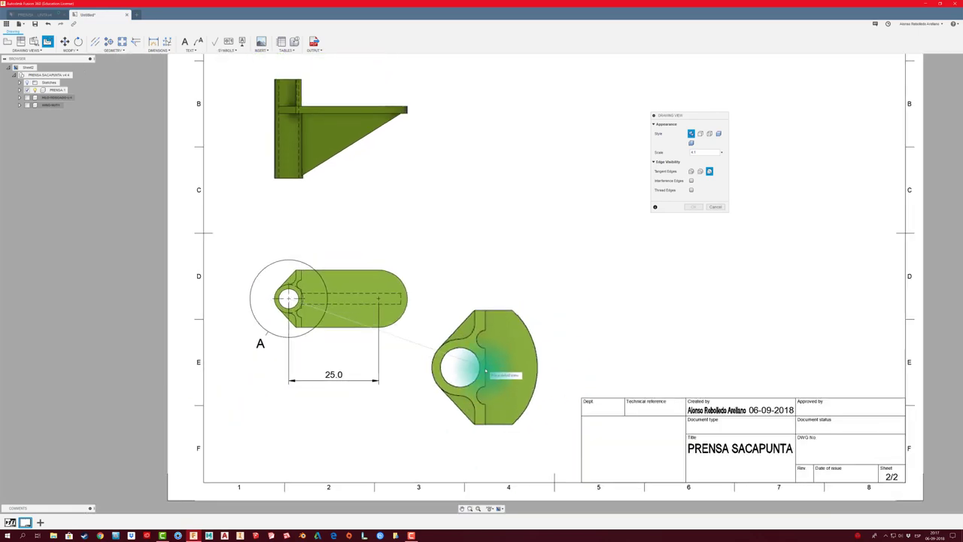
pyautogui.click(483, 365)
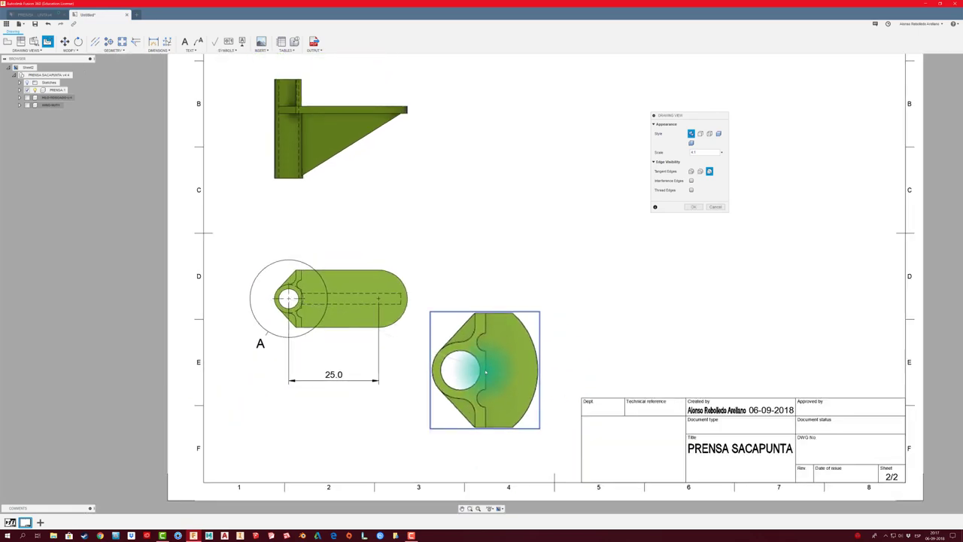
pyautogui.click(718, 133)
pyautogui.click(694, 208)
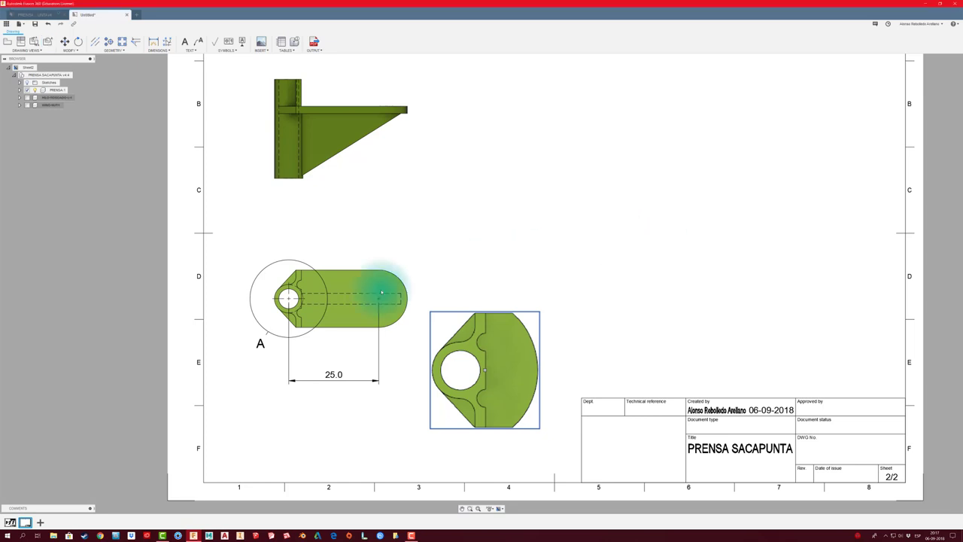
# Move the A circle label clear and drop the A (4:1) caption slightly lower
pyautogui.scroll(2, 258, 347)
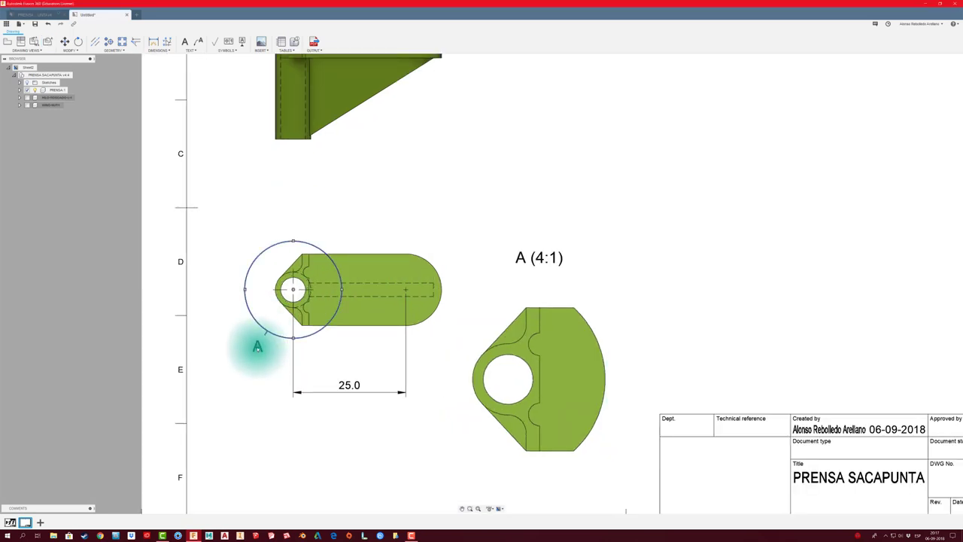
pyautogui.moveTo(257, 347); pyautogui.dragTo(223, 354)
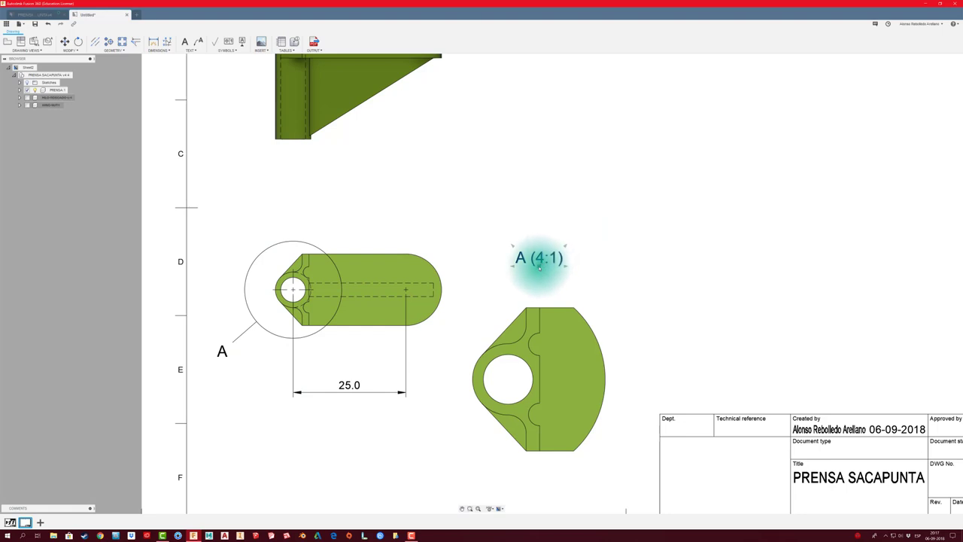
pyautogui.moveTo(545, 277); pyautogui.dragTo(545, 281)
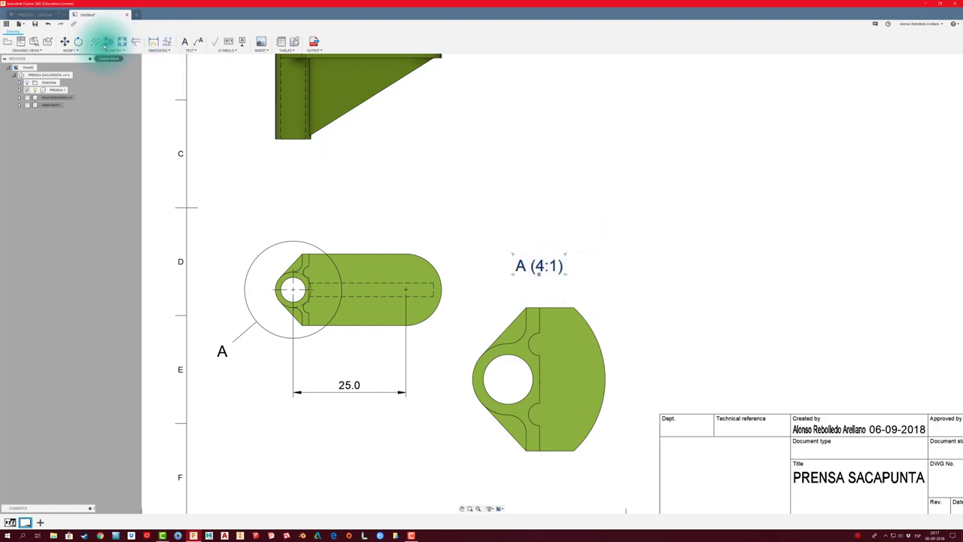
# Put centre marks on detail view A's two semicircular notches, then switch to the PRENSA 3D design
pyautogui.click(108, 42)
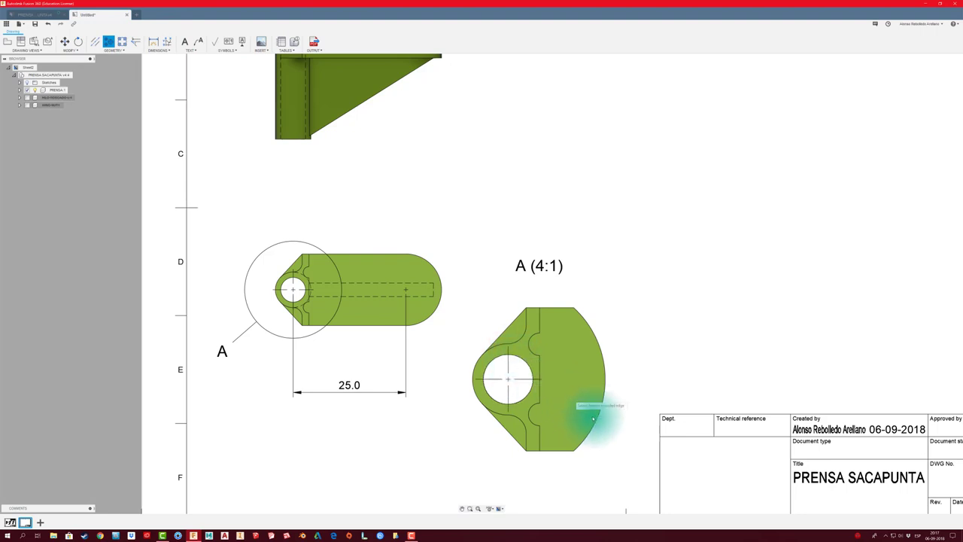
pyautogui.press('Escape')
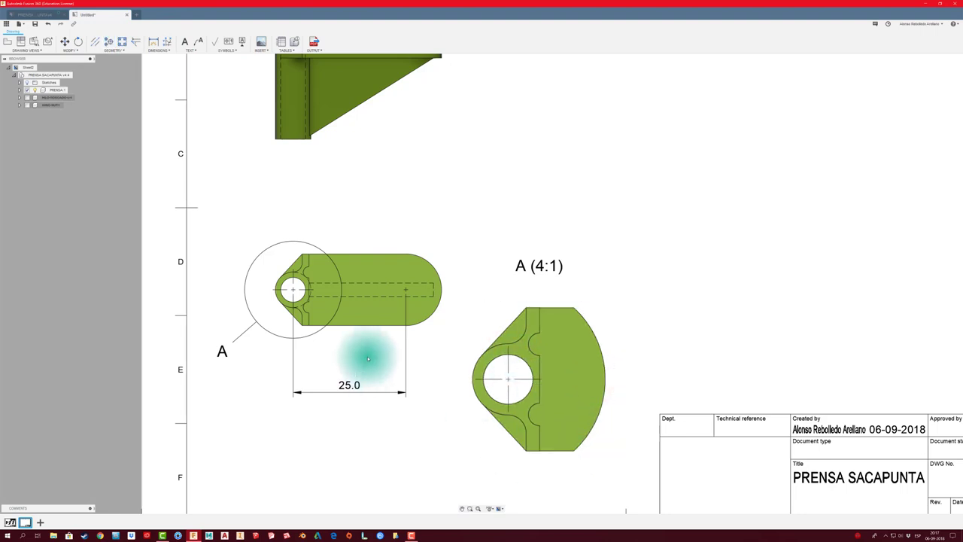
pyautogui.moveTo(462, 386); pyautogui.dragTo(413, 378, button='middle')
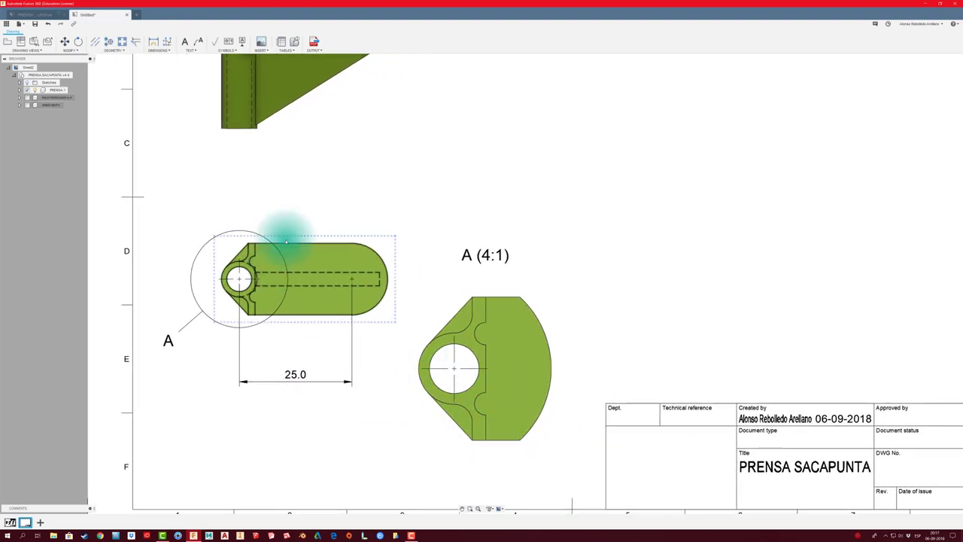
pyautogui.click(108, 42)
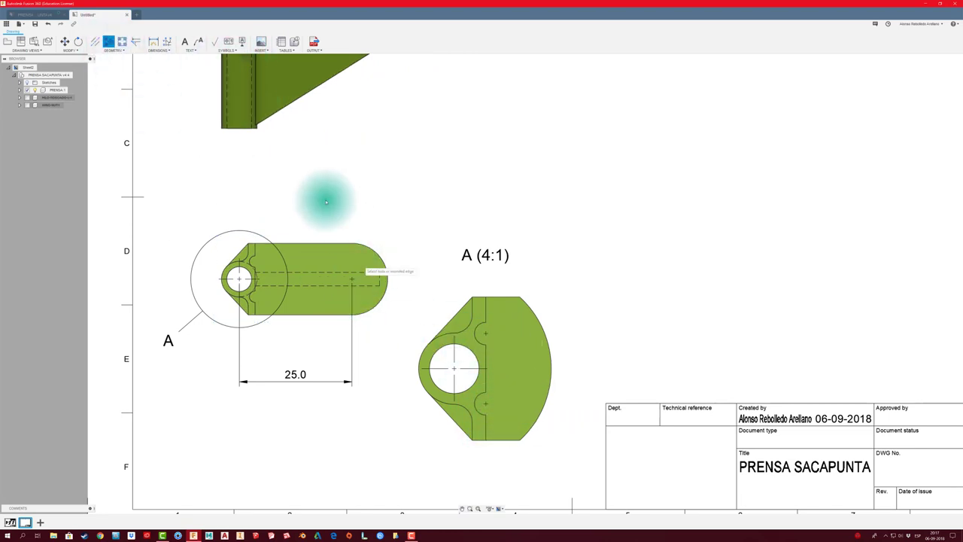
pyautogui.moveTo(307, 168)
pyautogui.mouseDown(button='middle')
pyautogui.moveTo(347, 253)
pyautogui.moveTo(343, 189)
pyautogui.mouseUp(button='middle')
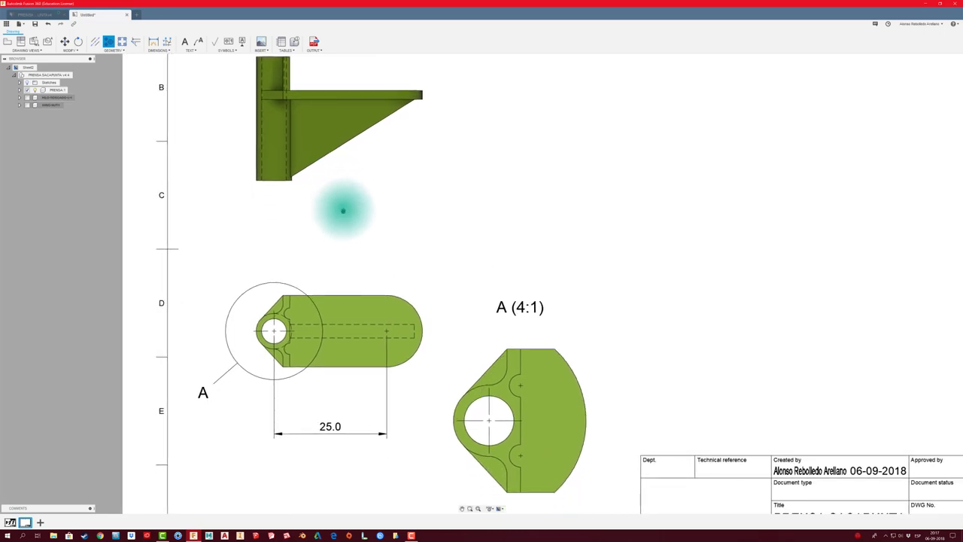
pyautogui.click(51, 15)
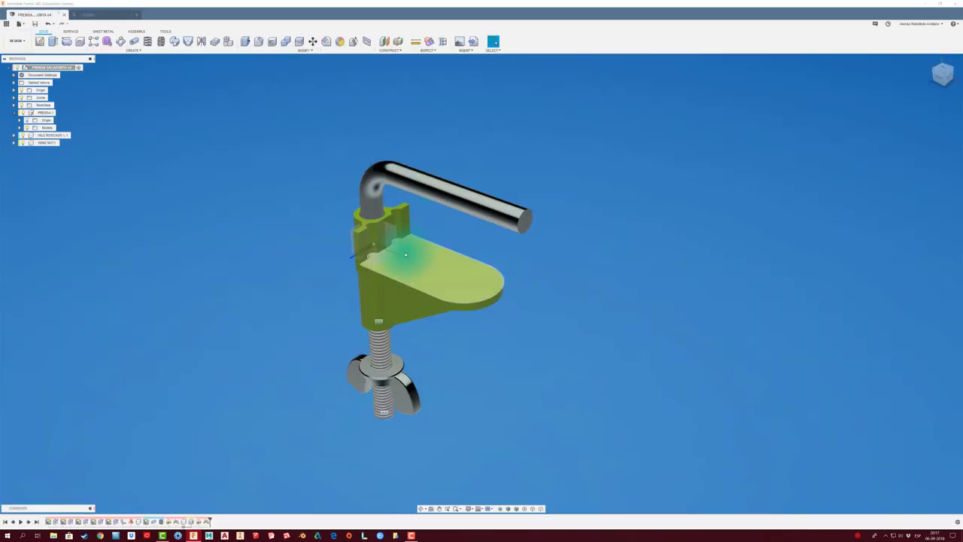
# Zoom in on the clamp body, set the Shaded visual style, then return to the PRENSA SACAPUNTA drawing
pyautogui.scroll(4, 402, 250)
pyautogui.scroll(5, 334, 209)
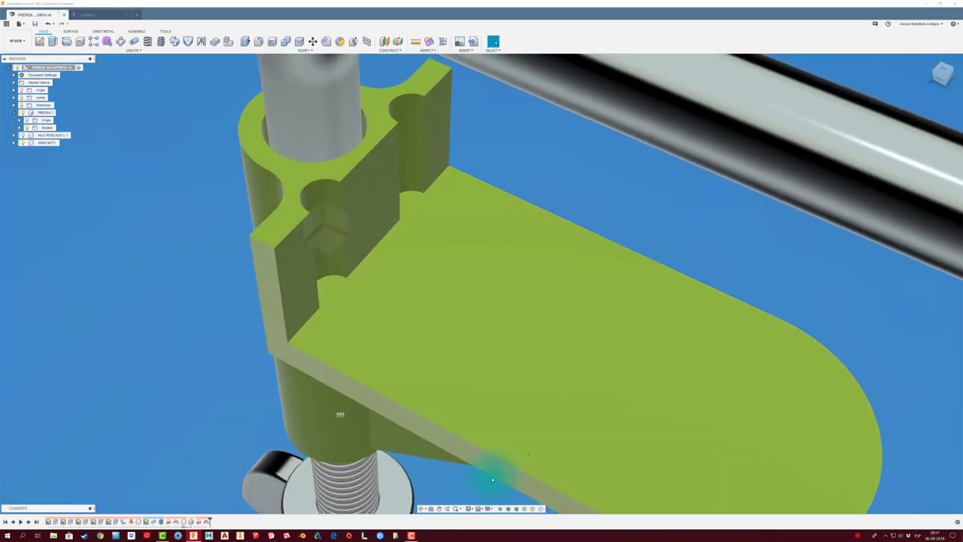
pyautogui.click(517, 509)
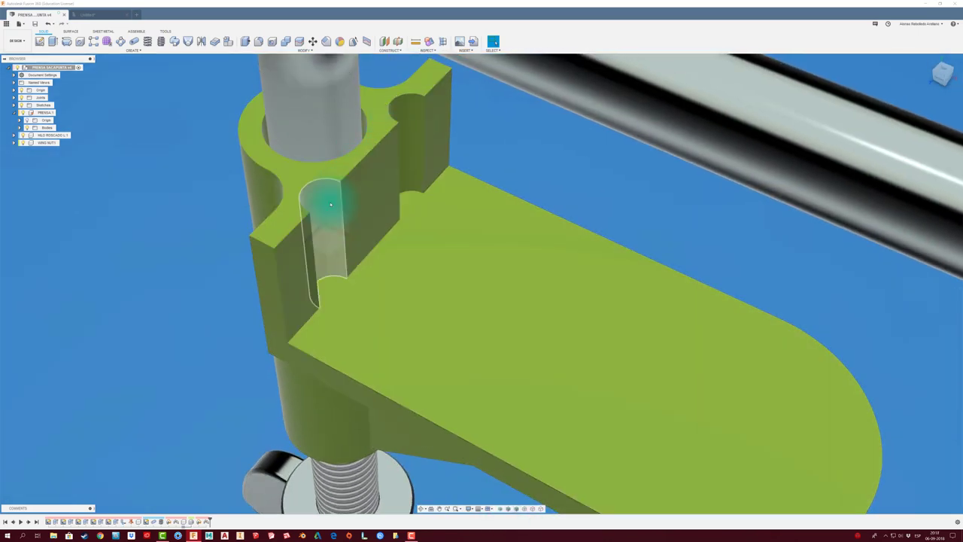
pyautogui.click(88, 15)
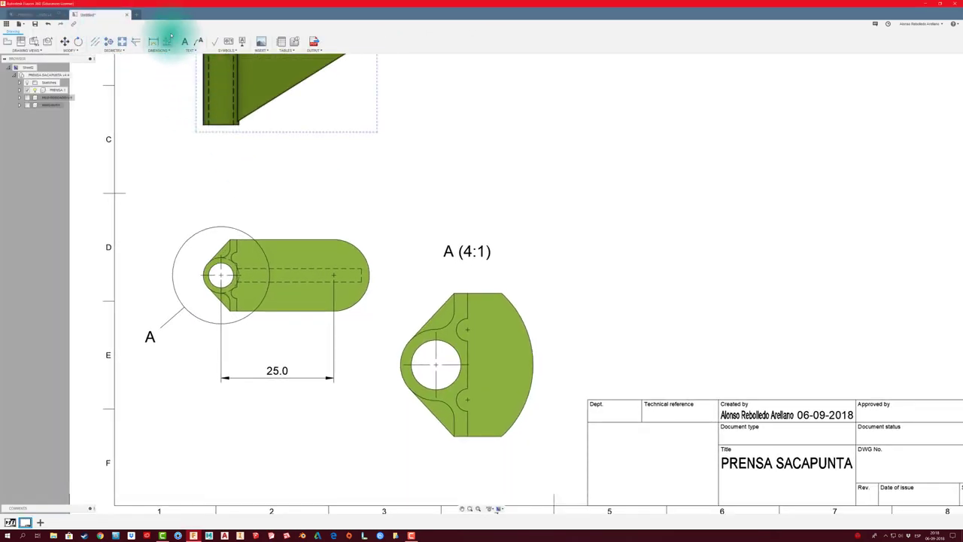
# In detail view A, dimension the 7.8 distance between arc centres and the Ø5.5 hole
pyautogui.click(153, 42)
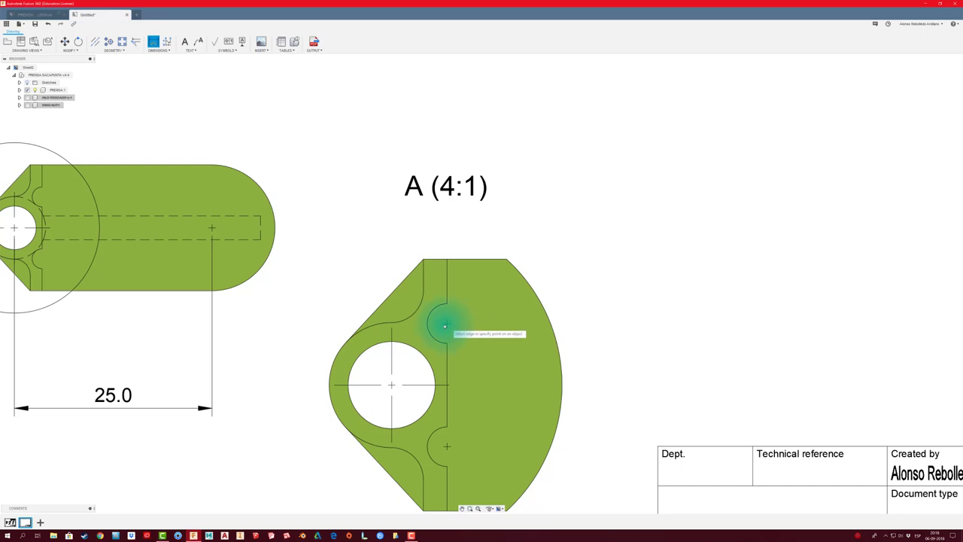
pyautogui.click(447, 443)
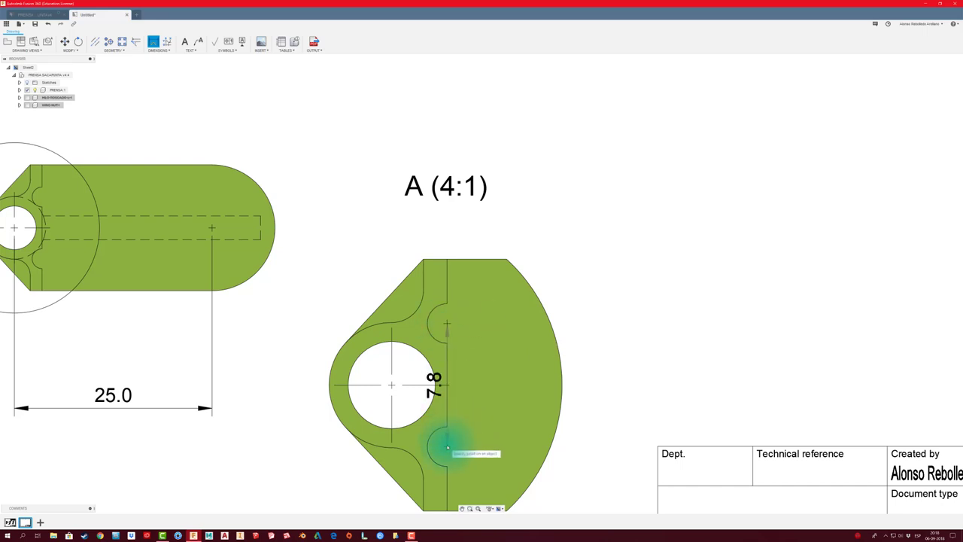
pyautogui.click(598, 305)
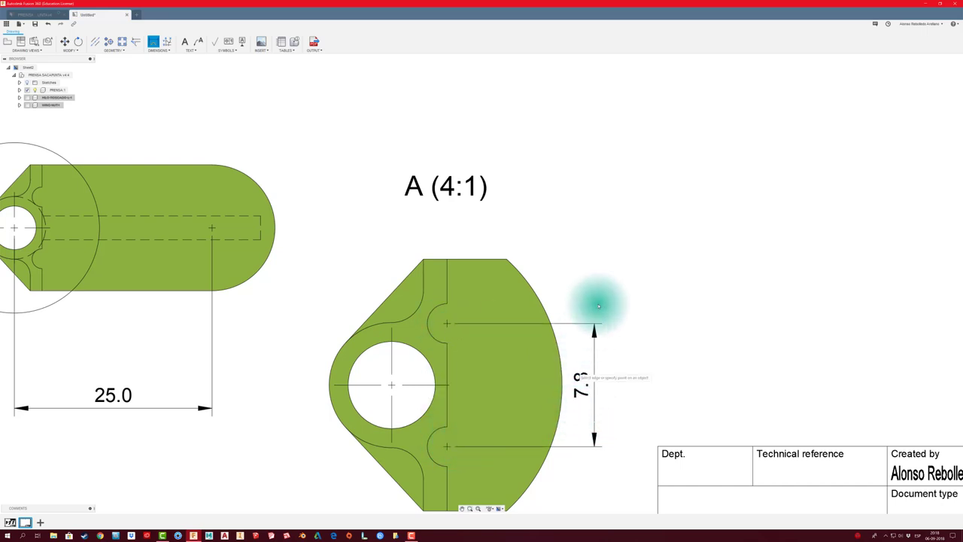
pyautogui.scroll(-3, 598, 305)
pyautogui.click(435, 361)
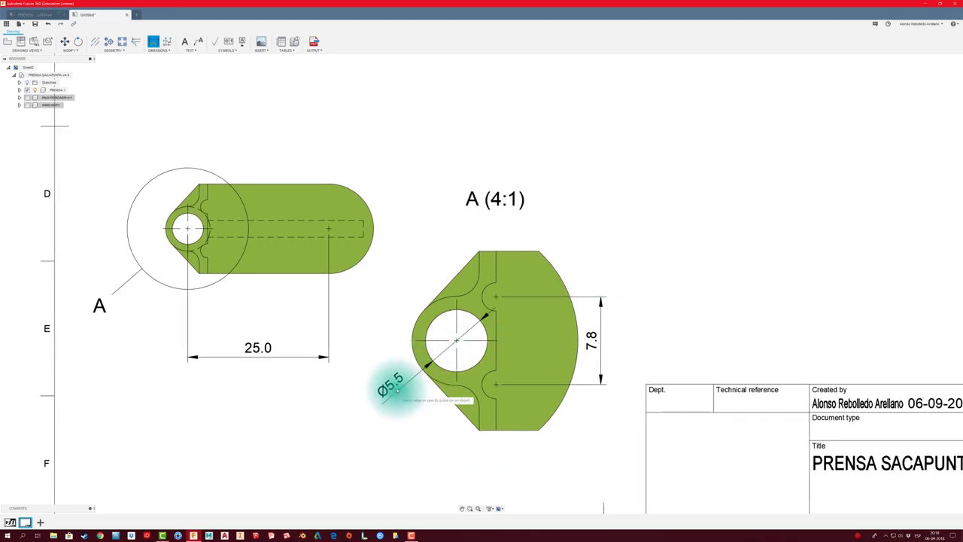
pyautogui.click(429, 323)
# Add the R4.0 and R2.0 radii and the 1.5 dimension, then start a dimension from the hole centre
pyautogui.click(419, 317)
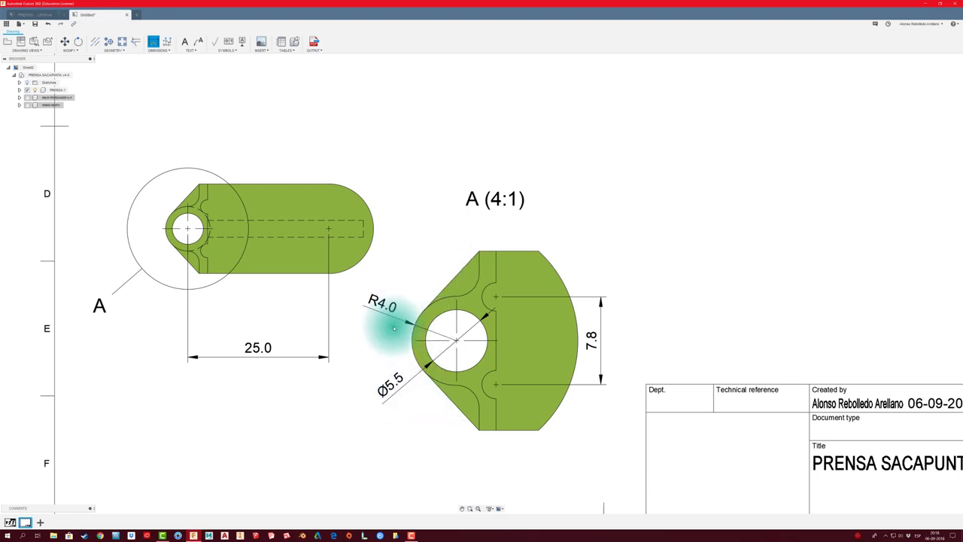
pyautogui.click(387, 320)
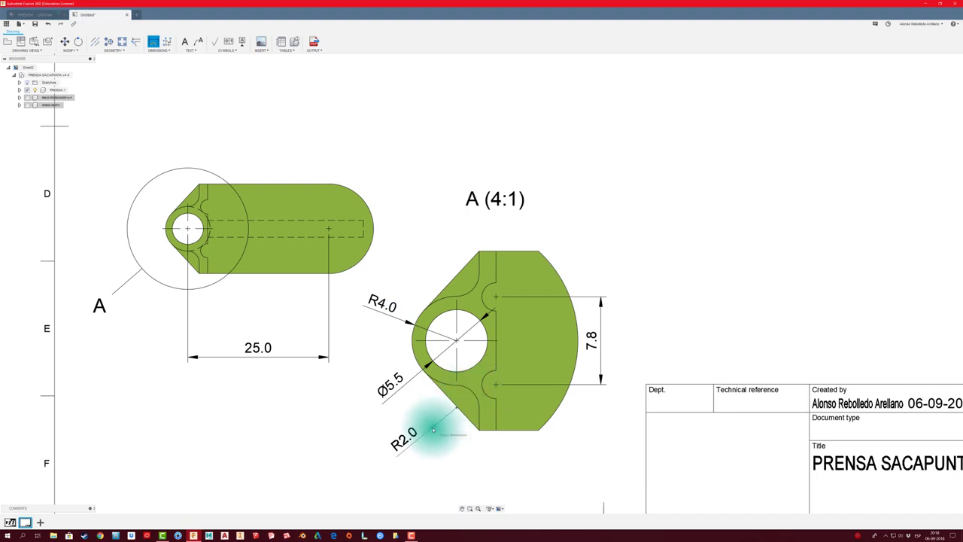
pyautogui.click(433, 429)
pyautogui.moveTo(460, 415); pyautogui.dragTo(423, 412, button='middle')
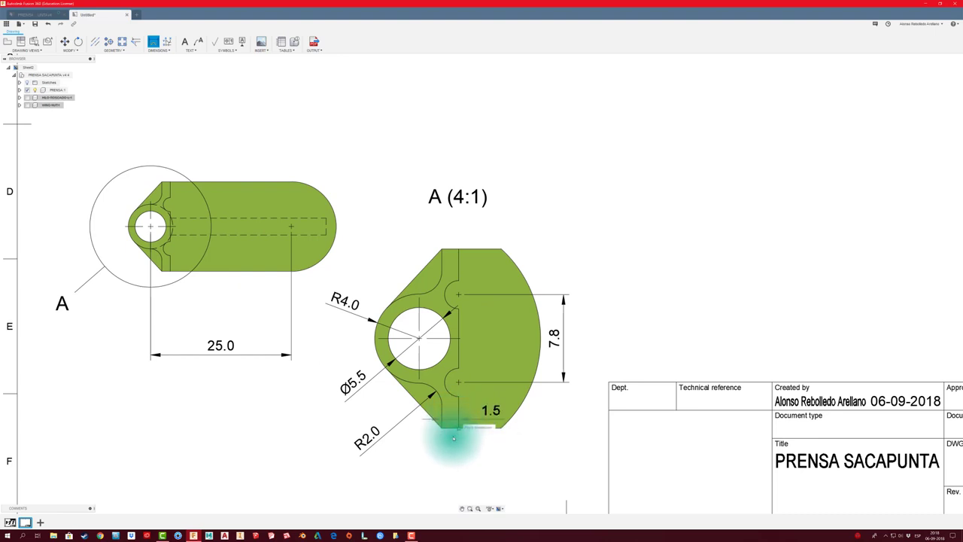
pyautogui.click(452, 468)
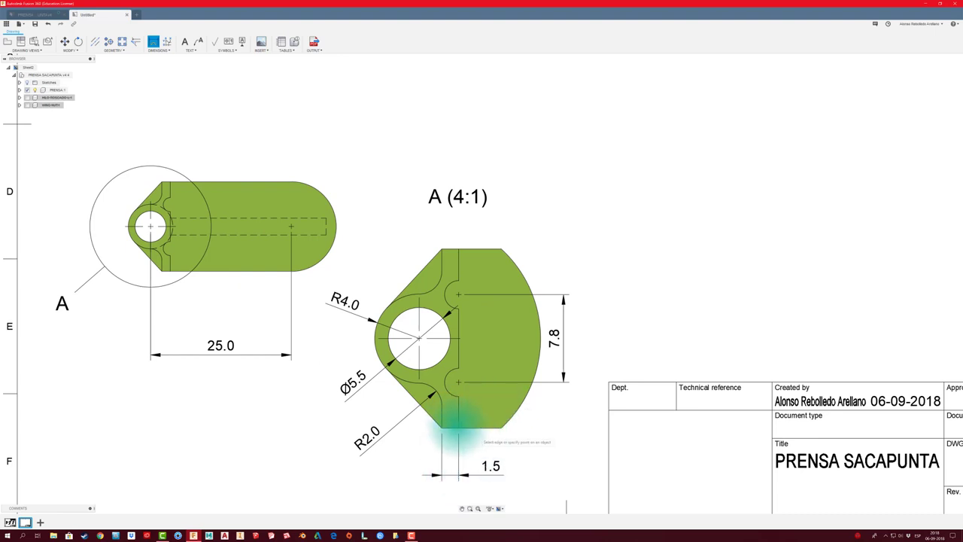
pyautogui.moveTo(466, 414); pyautogui.dragTo(446, 408, button='middle')
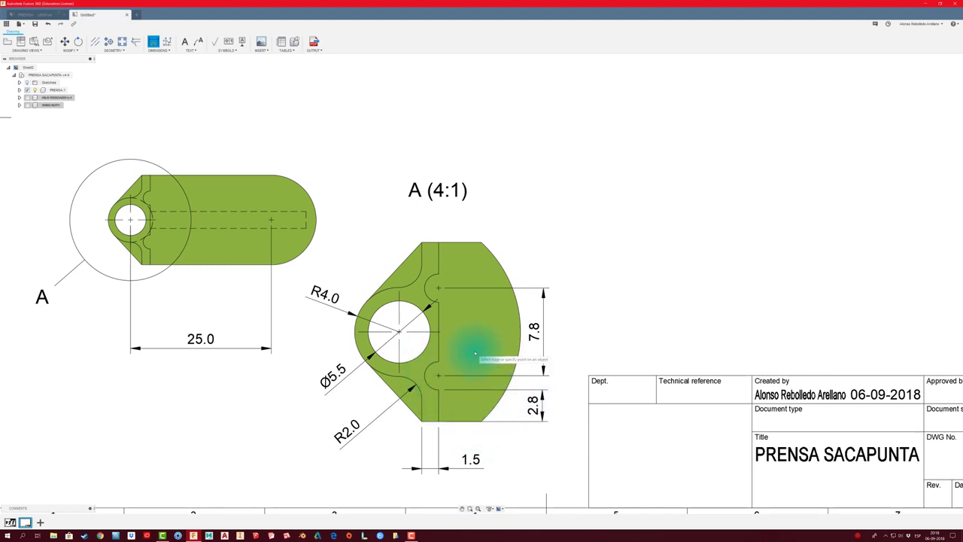
pyautogui.click(400, 332)
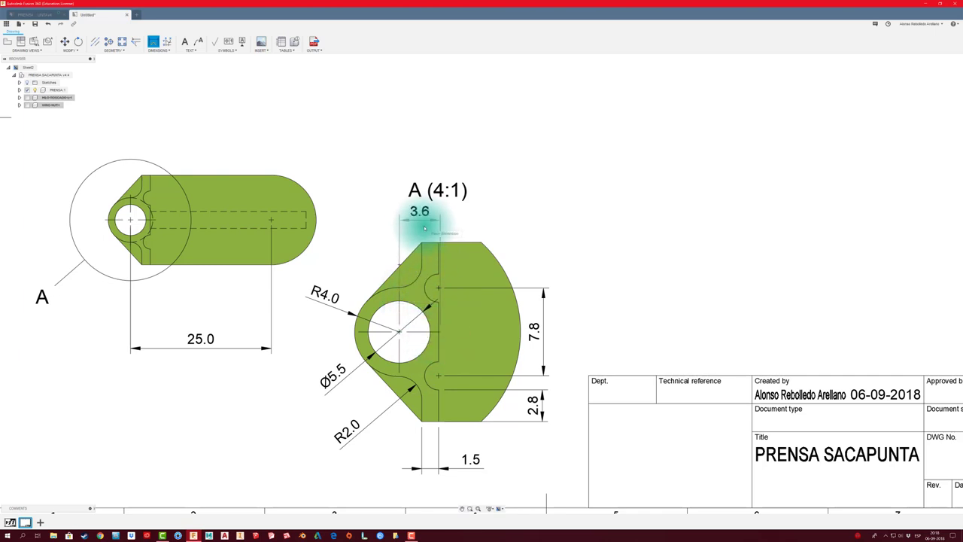
# Replace the unfinished 3.6 dimension with a 3.5 width from the hole centre to the vertical edge
pyautogui.press('Escape')
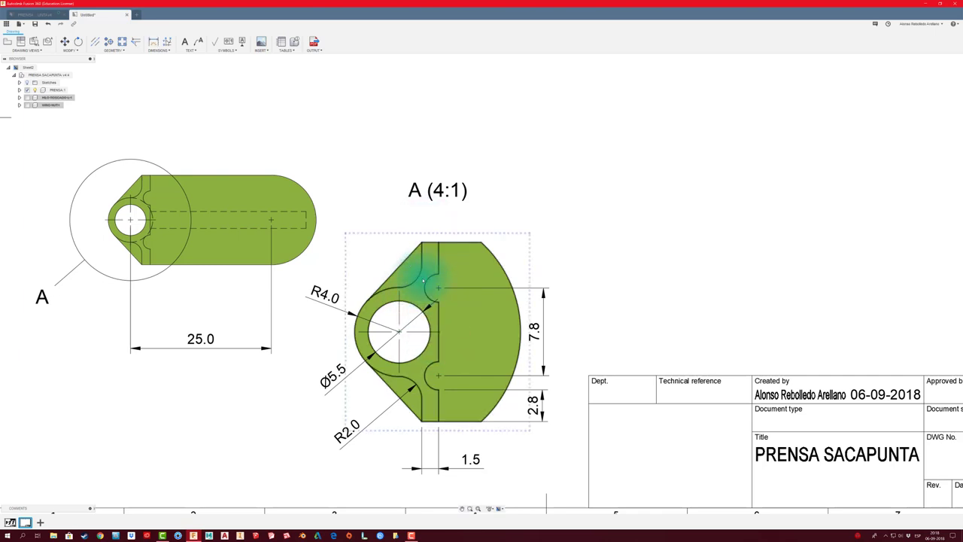
pyautogui.scroll(3, 422, 280)
pyautogui.press('d')
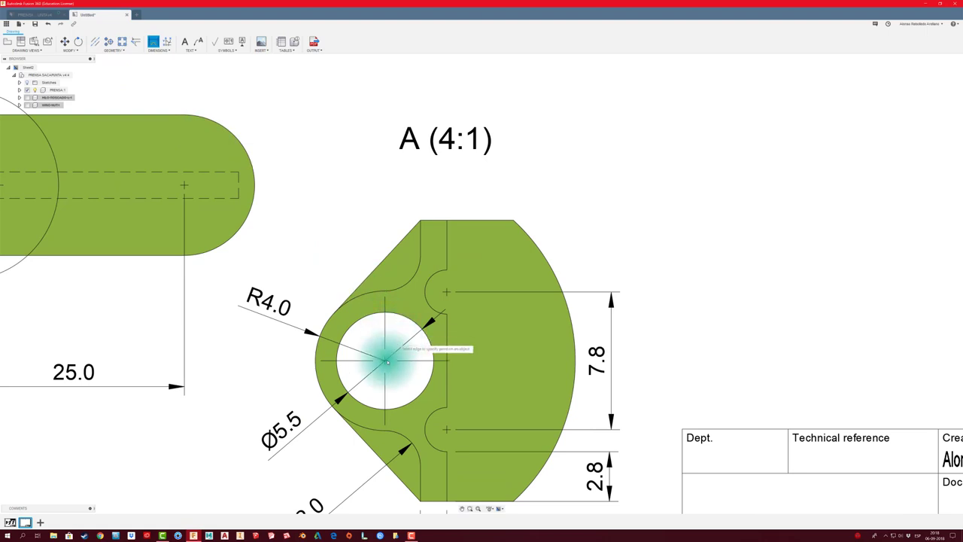
pyautogui.click(385, 361)
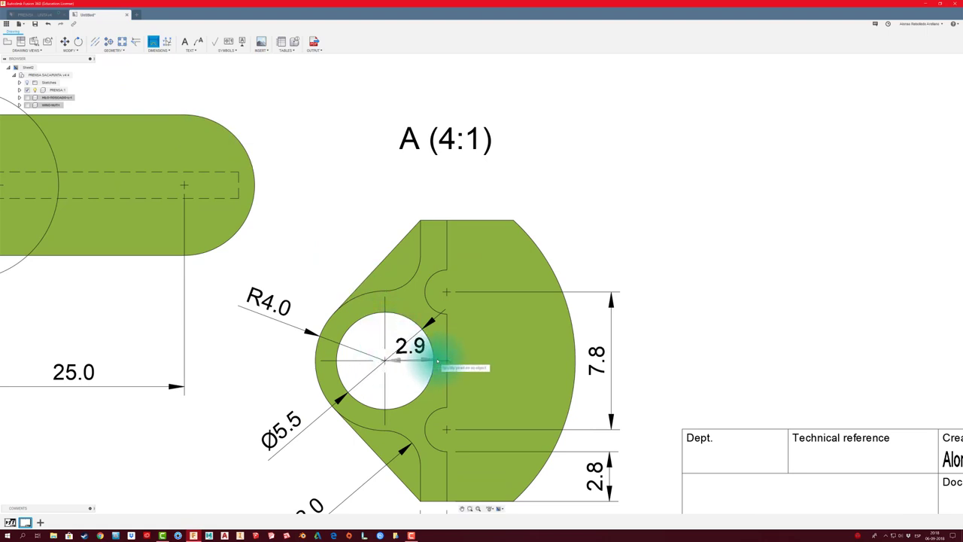
pyautogui.click(446, 316)
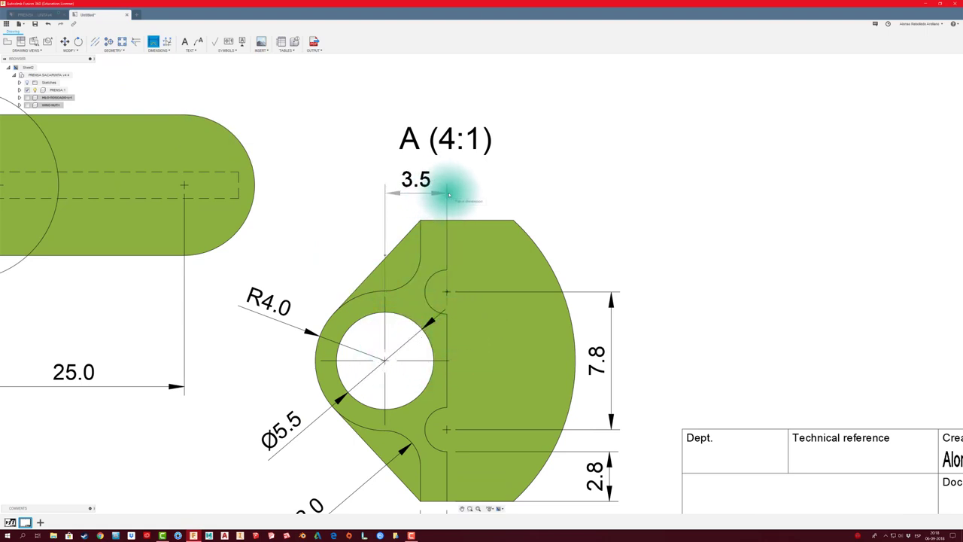
pyautogui.click(449, 194)
pyautogui.scroll(-5, 452, 225)
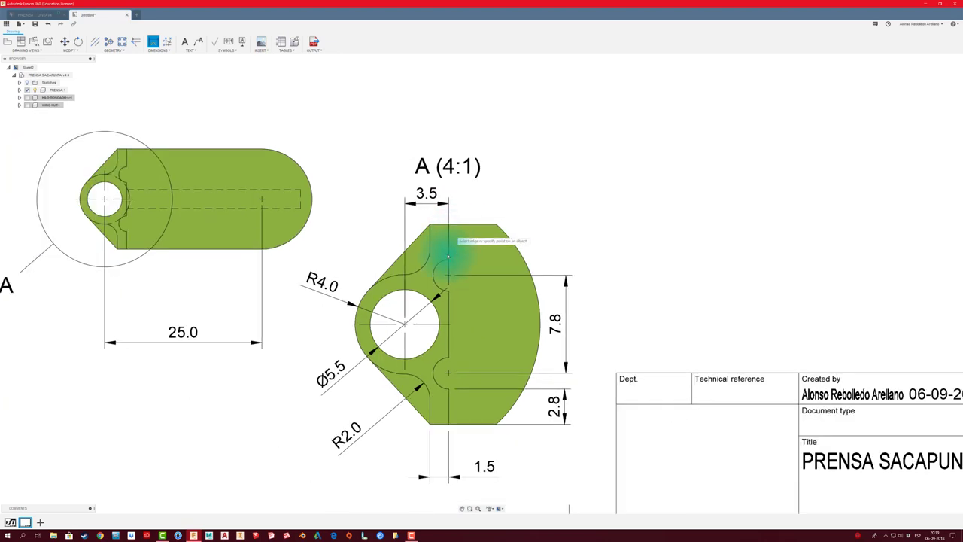
# Add the R1.3 radius on the upper notch, then return to the clamp's 3D design
pyautogui.click(108, 41)
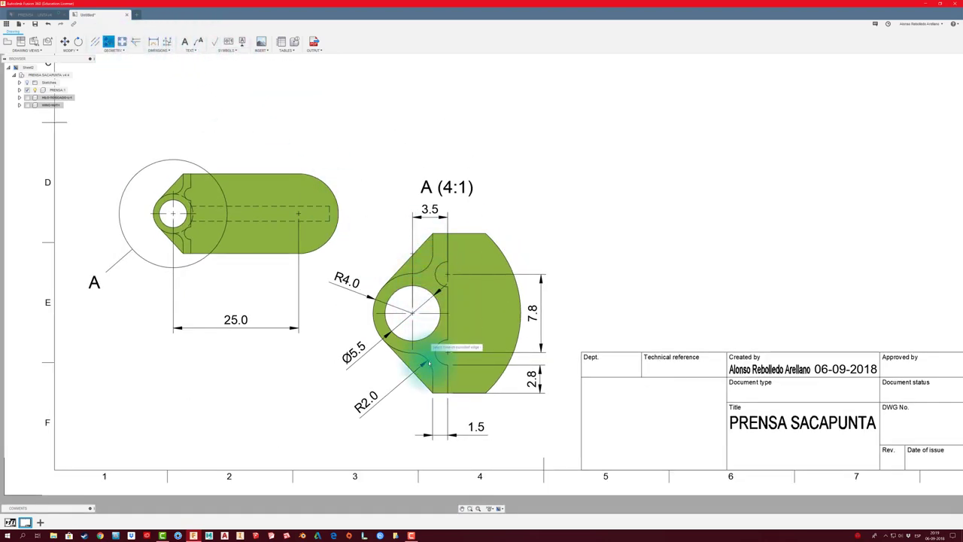
pyautogui.scroll(-2, 391, 402)
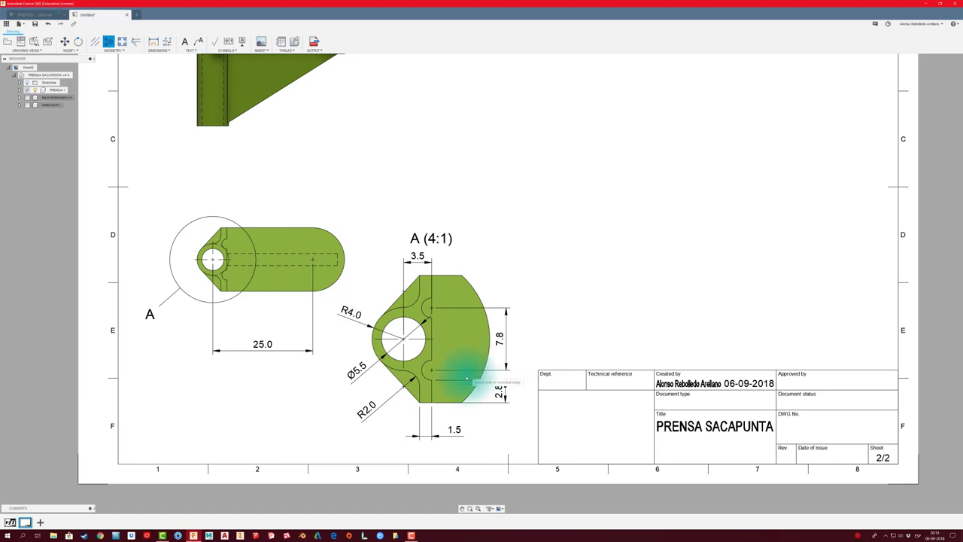
pyautogui.scroll(2, 465, 376)
pyautogui.scroll(2, 441, 276)
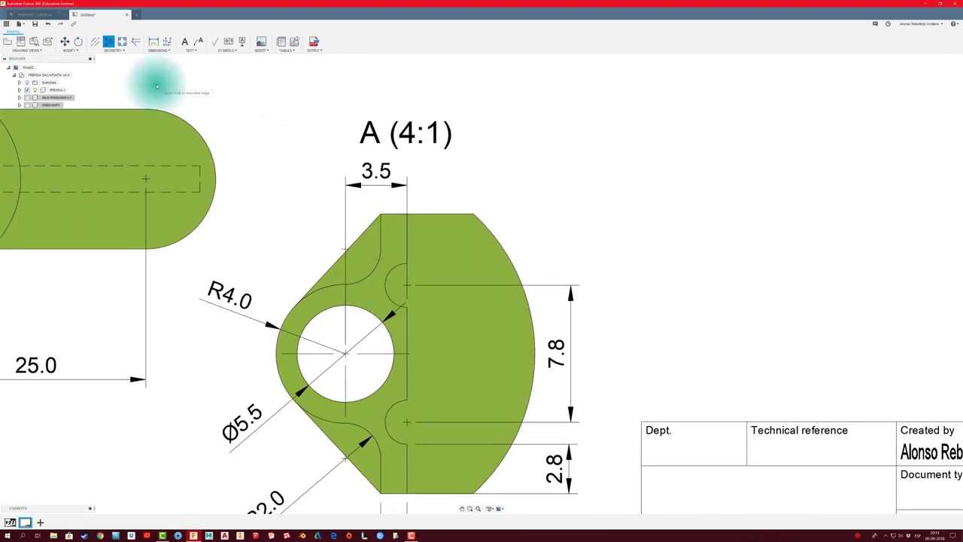
pyautogui.click(155, 50)
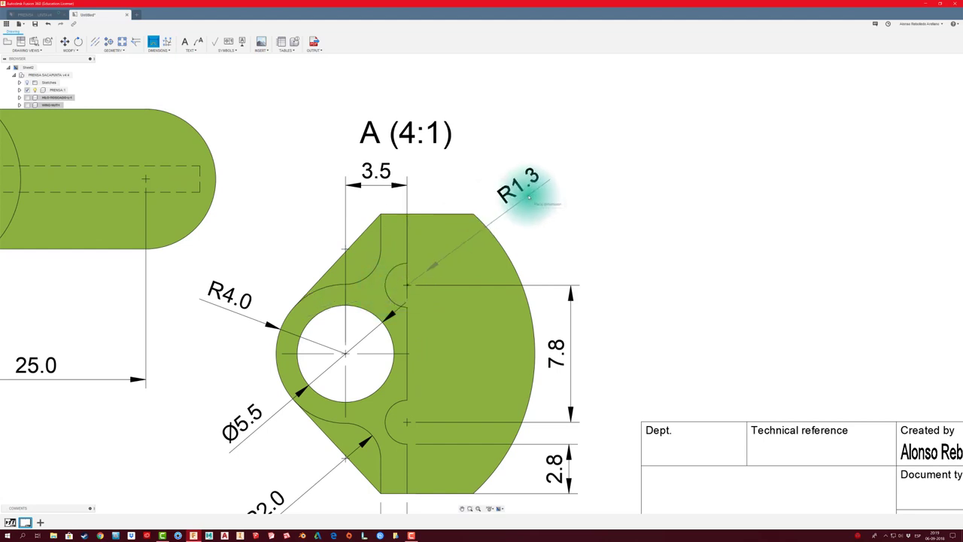
pyautogui.click(525, 197)
pyautogui.scroll(-5, 527, 240)
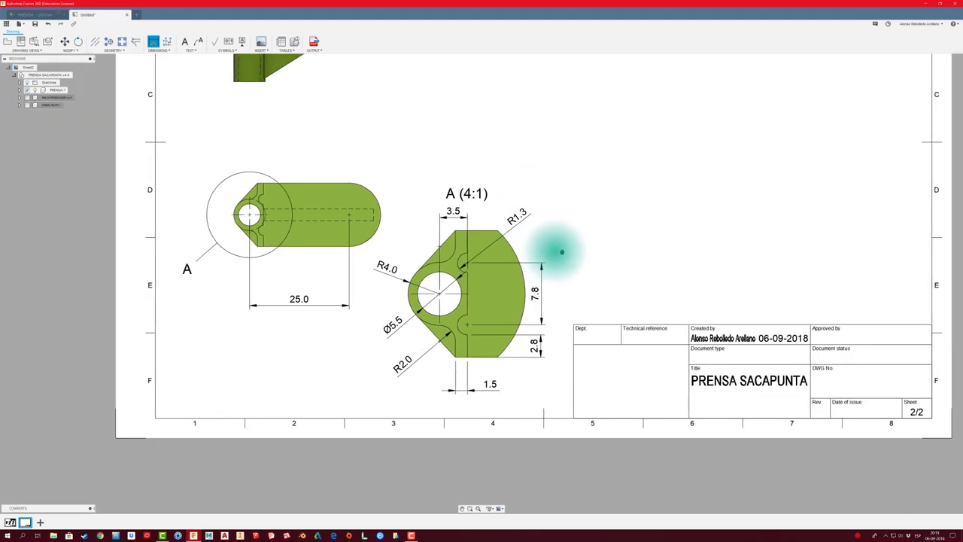
pyautogui.scroll(1, 550, 254)
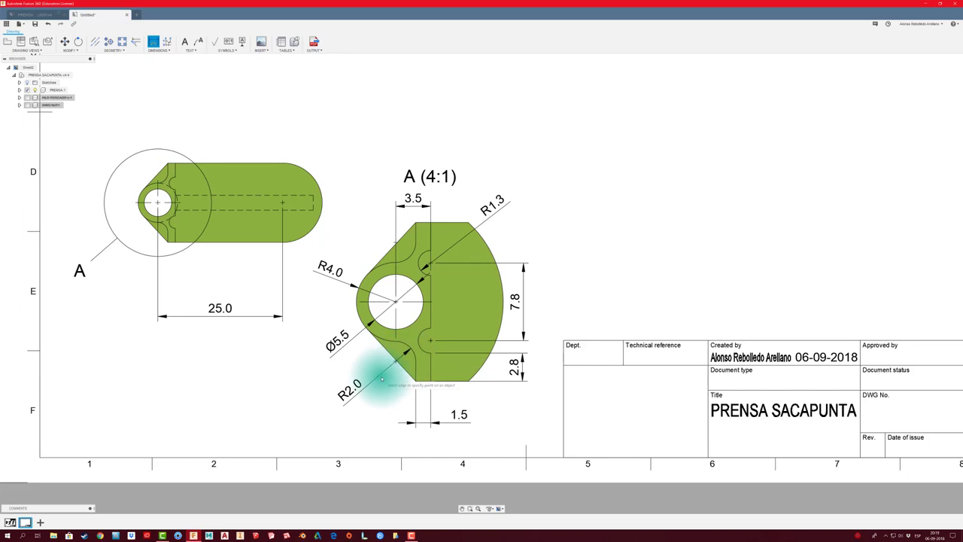
pyautogui.scroll(-3, 575, 281)
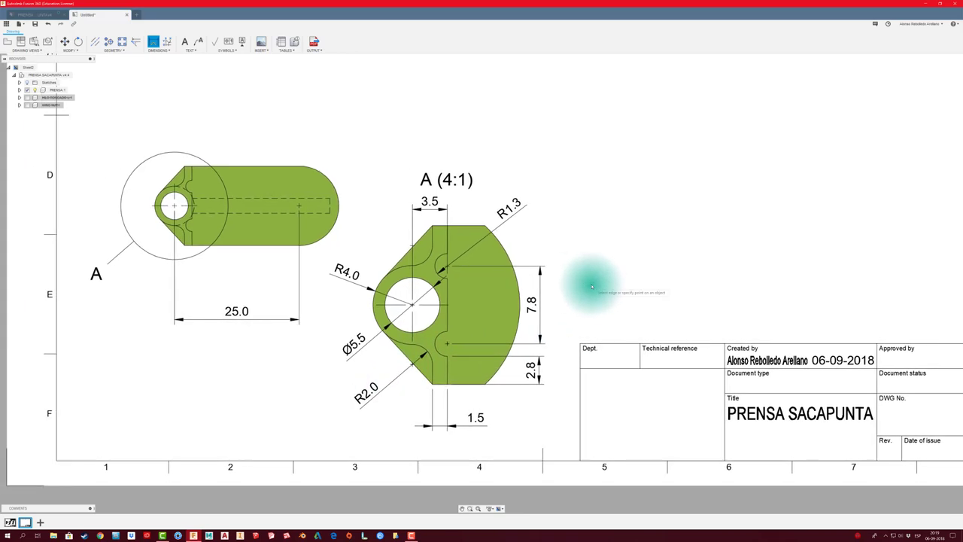
pyautogui.scroll(2, 325, 221)
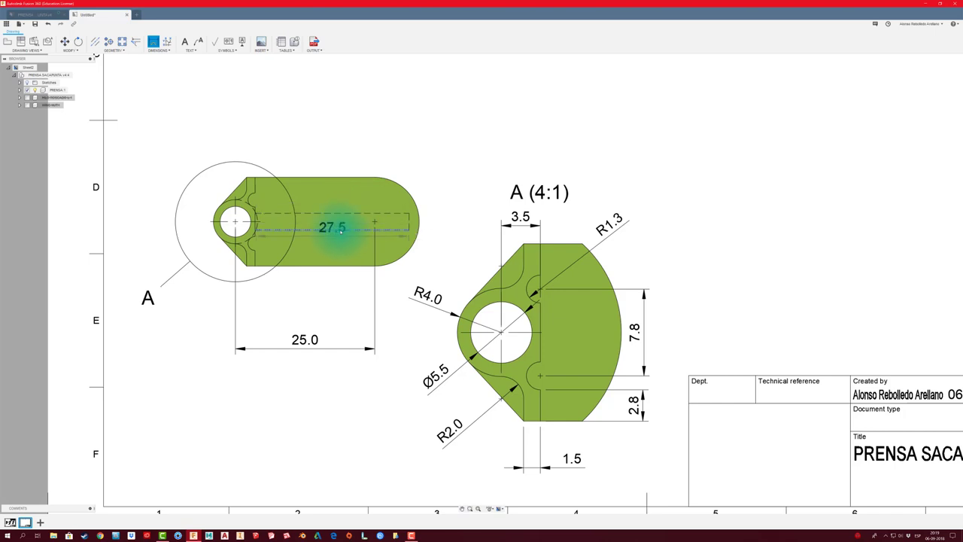
pyautogui.click(136, 14)
pyautogui.click(30, 14)
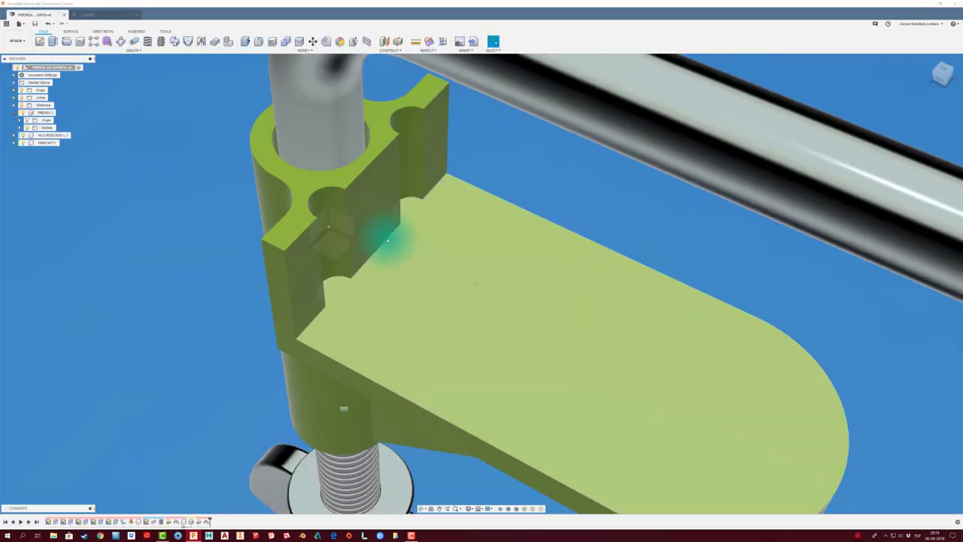
# Orbit the 3D clamp, reset it to the home view with F6, and go back to the drawing sheet
pyautogui.scroll(-5, 383, 236)
pyautogui.keyDown('shift'); pyautogui.moveTo(387, 215); pyautogui.dragTo(509, 468, button='middle'); pyautogui.keyUp('shift')
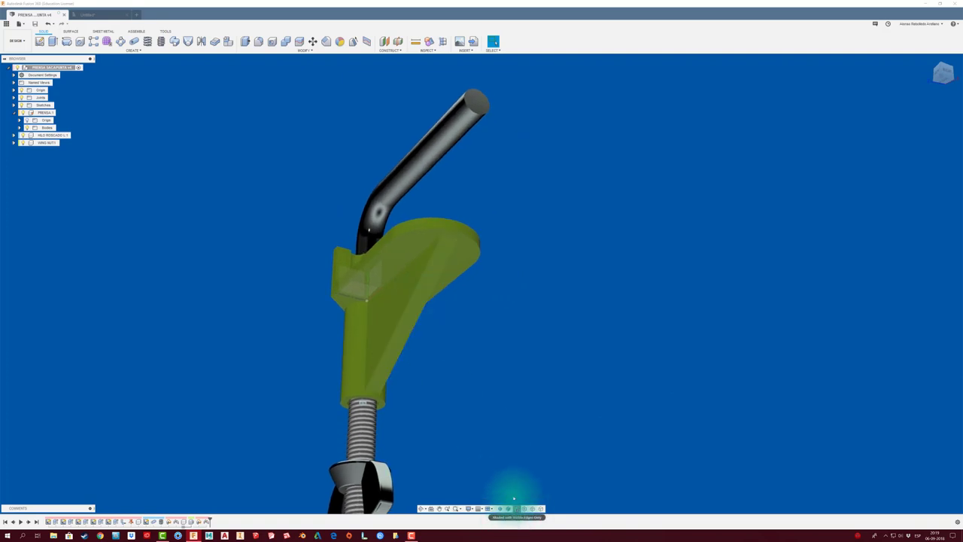
pyautogui.press('F6')
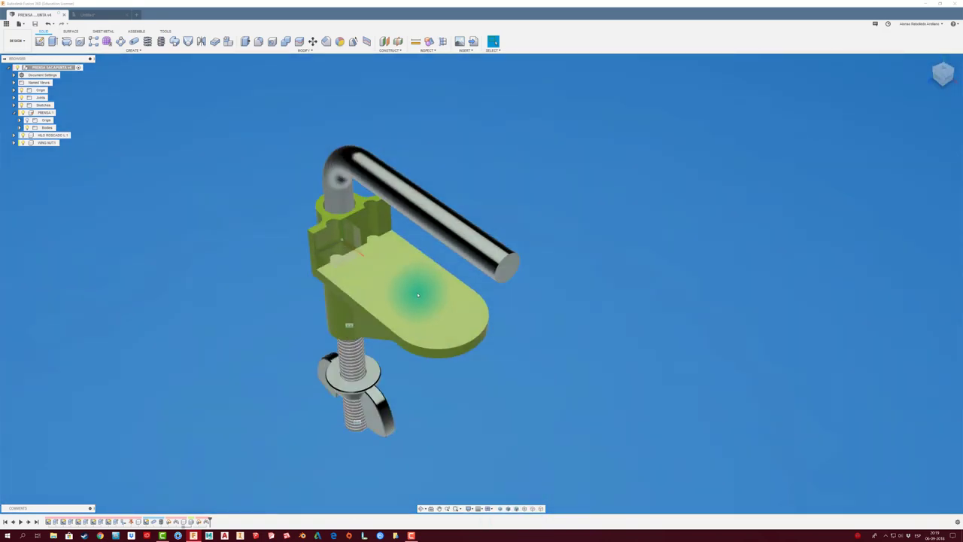
pyautogui.click(107, 21)
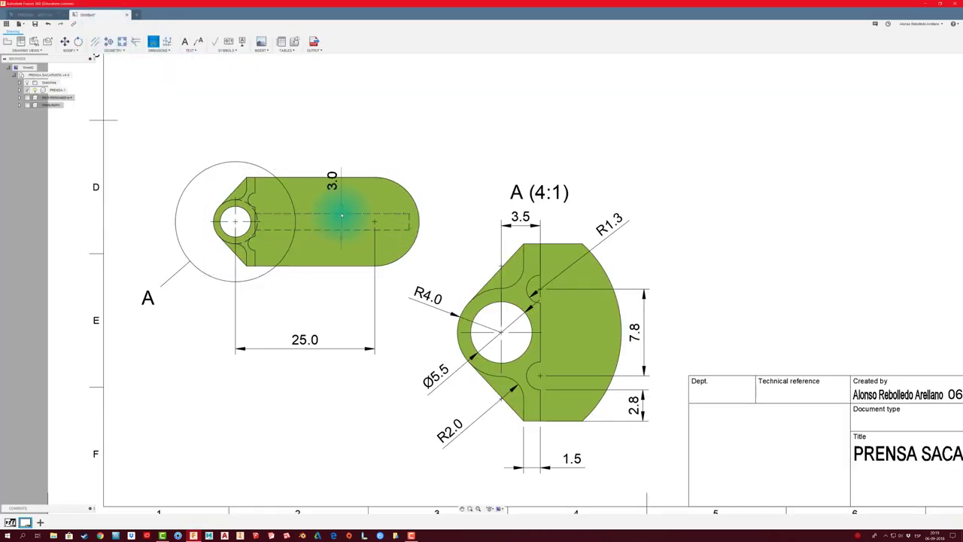
# Place the 3.0 slot dimension and label the rod's rounded end R8.0 instead of Ø15.9
pyautogui.click(451, 216)
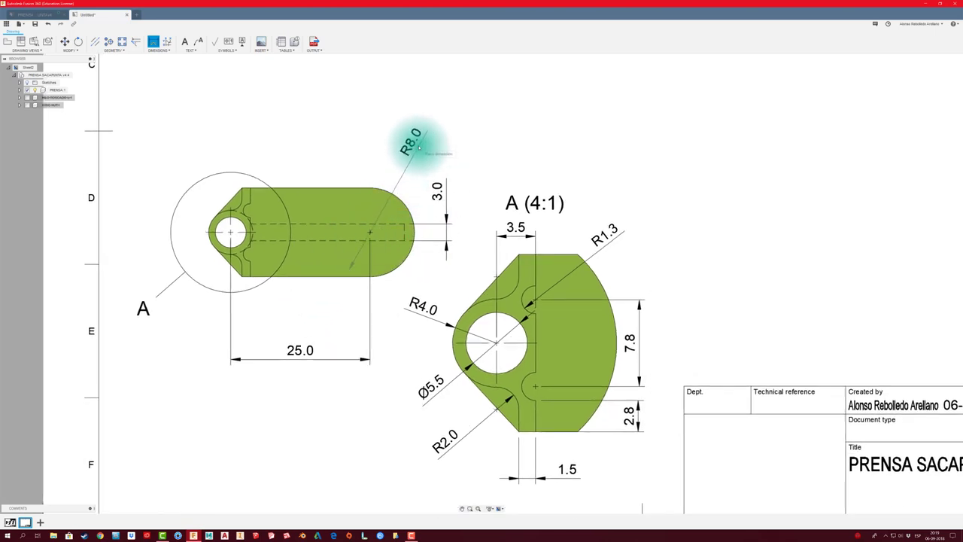
pyautogui.rightClick(419, 145)
pyautogui.click(410, 178)
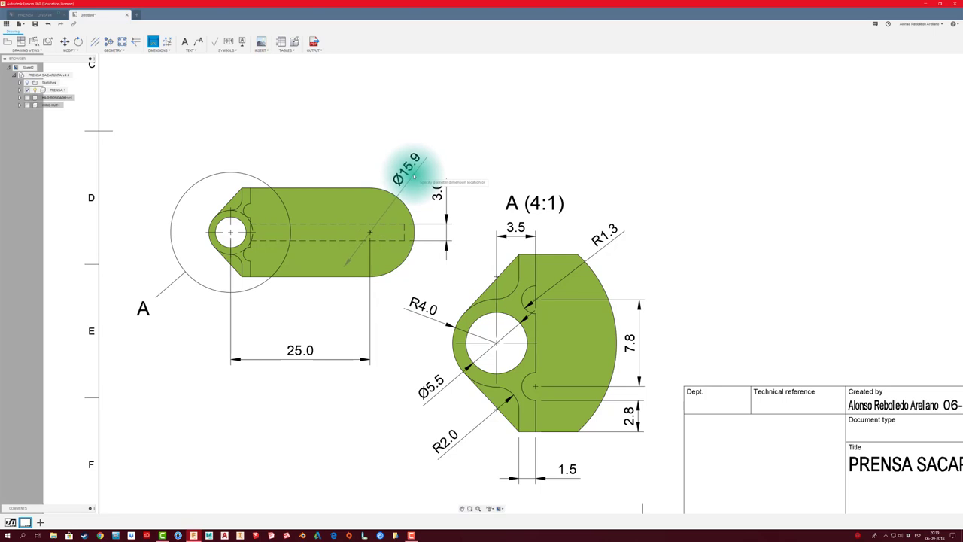
pyautogui.rightClick(413, 175)
pyautogui.click(411, 205)
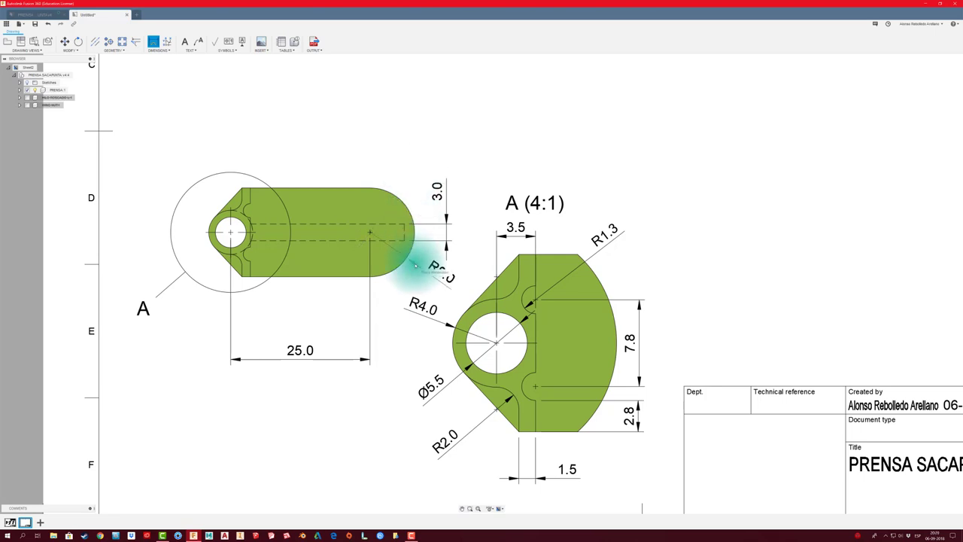
pyautogui.click(414, 267)
# Move the rod's base view higher on the sheet
pyautogui.scroll(-2, 414, 267)
pyautogui.scroll(-1, 376, 275)
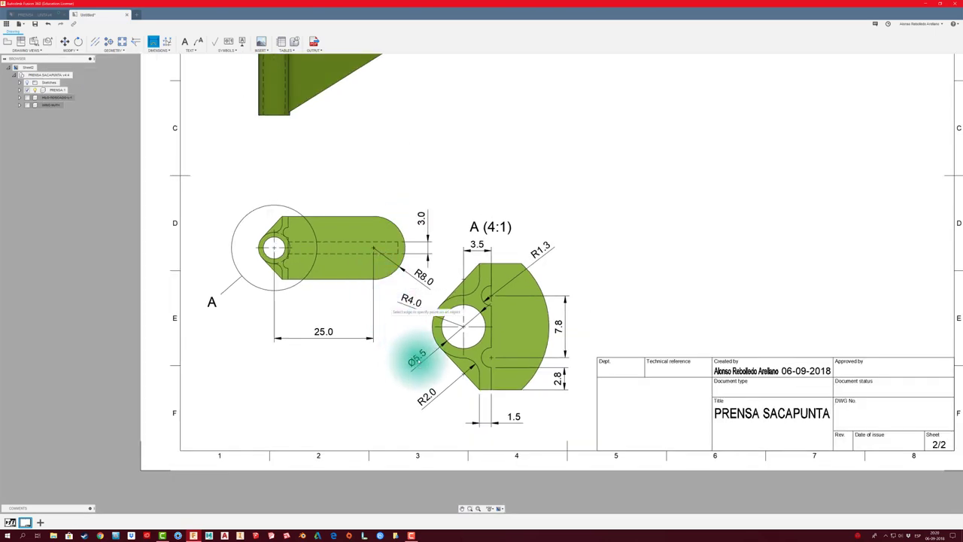
pyautogui.click(353, 211)
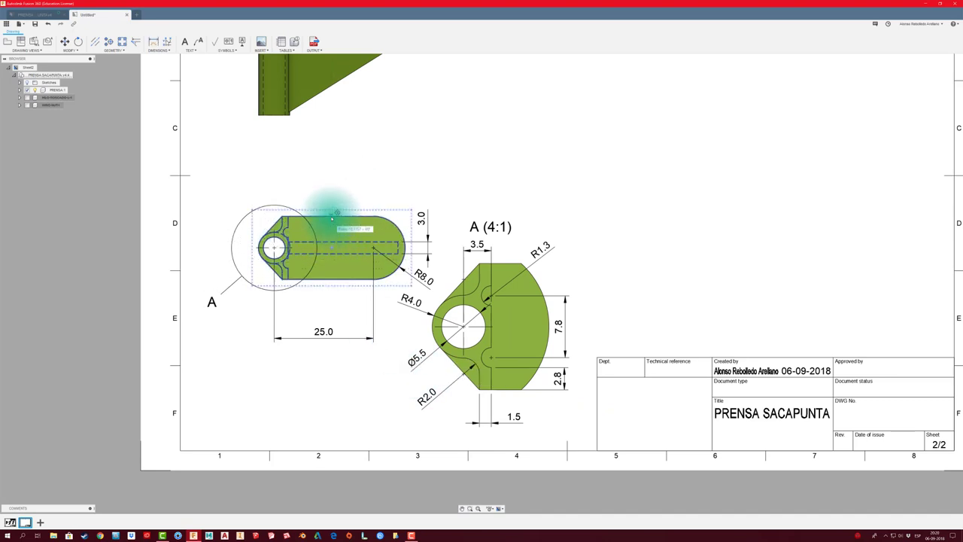
pyautogui.moveTo(336, 209); pyautogui.dragTo(338, 208)
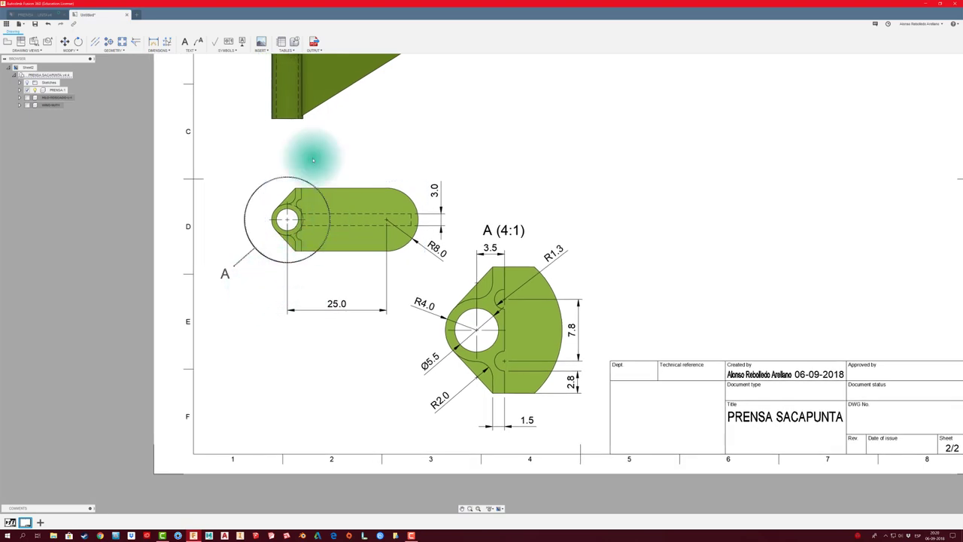
# Dimension the 31.1 length from the hole centre to the arc end below the rod
pyautogui.click(153, 41)
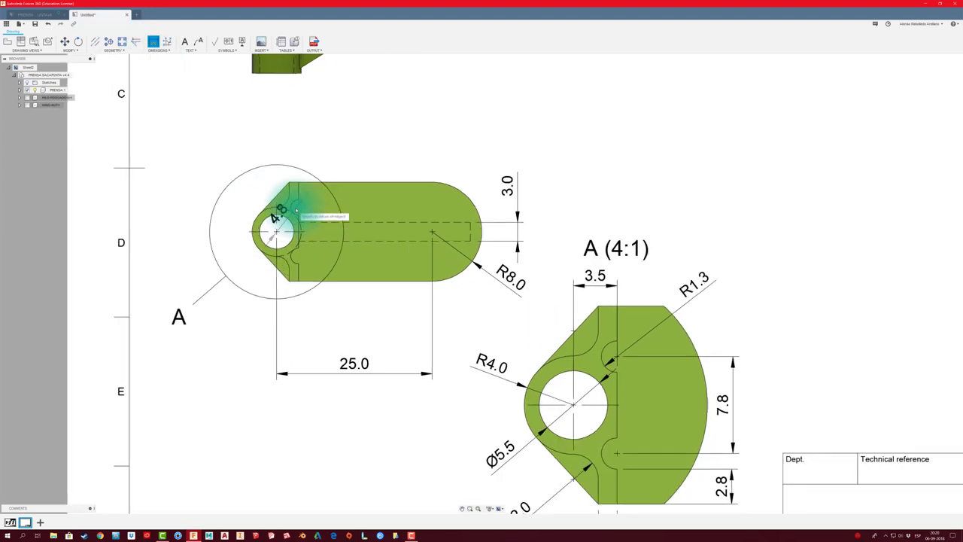
pyautogui.click(279, 219)
pyautogui.scroll(3, 283, 215)
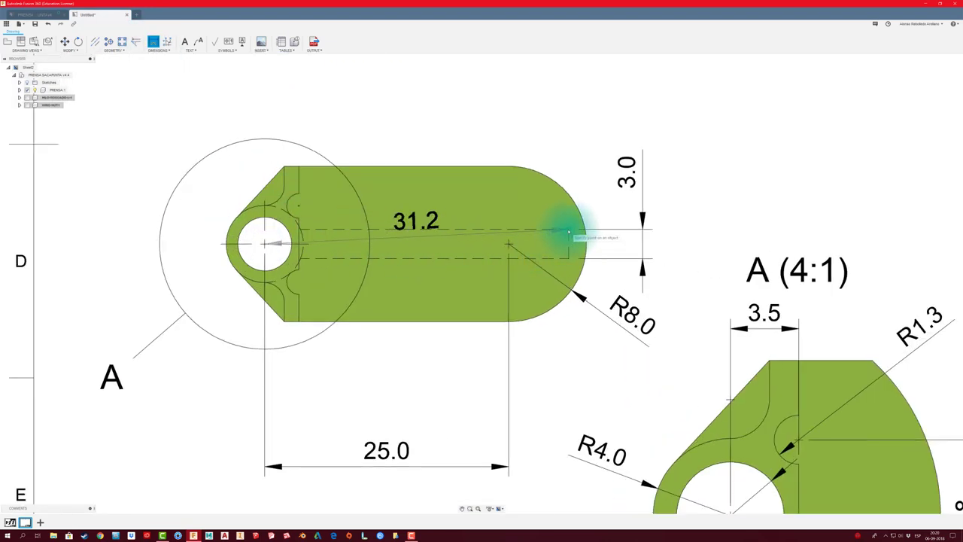
pyautogui.moveTo(569, 232); pyautogui.dragTo(255, 406)
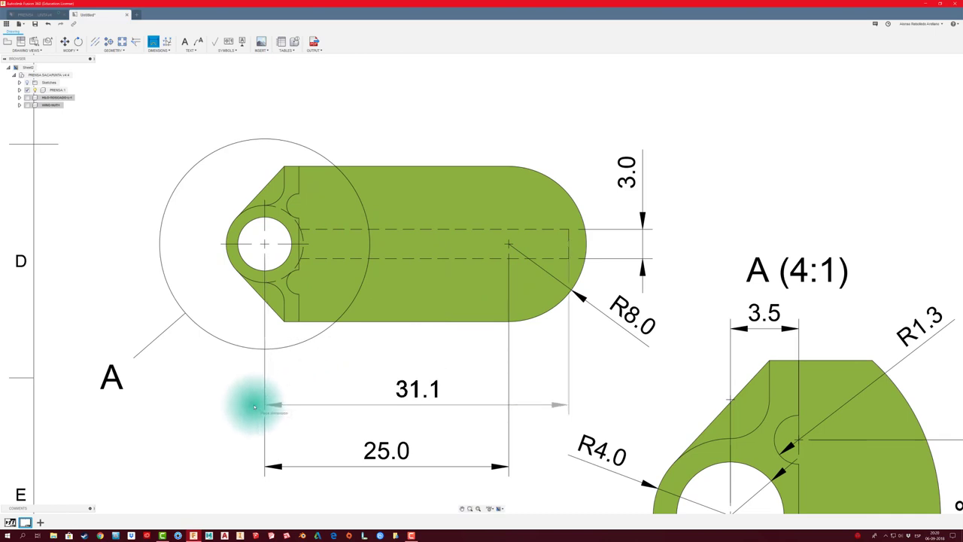
pyautogui.scroll(-2, 226, 378)
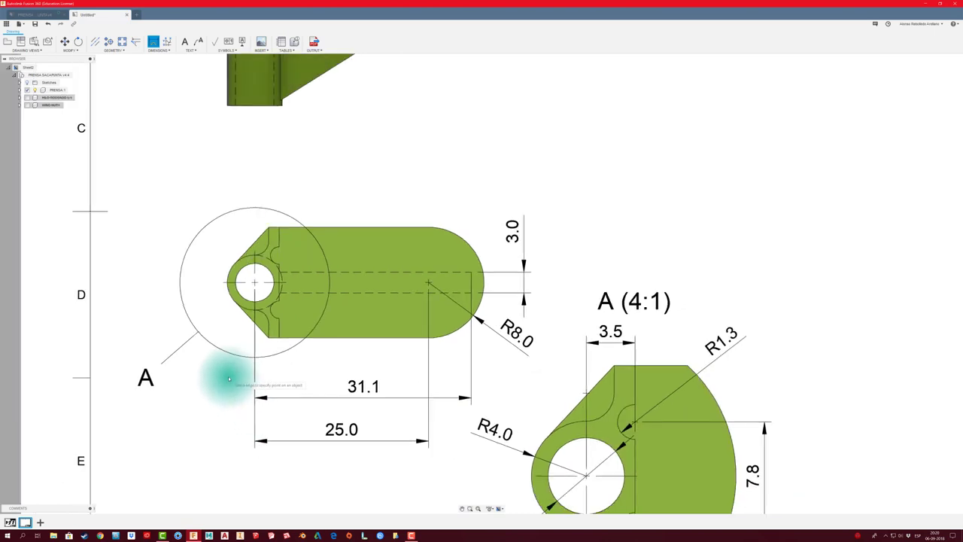
pyautogui.scroll(-1, 227, 378)
pyautogui.scroll(-1, 229, 378)
pyautogui.click(228, 379)
pyautogui.scroll(-2, 264, 346)
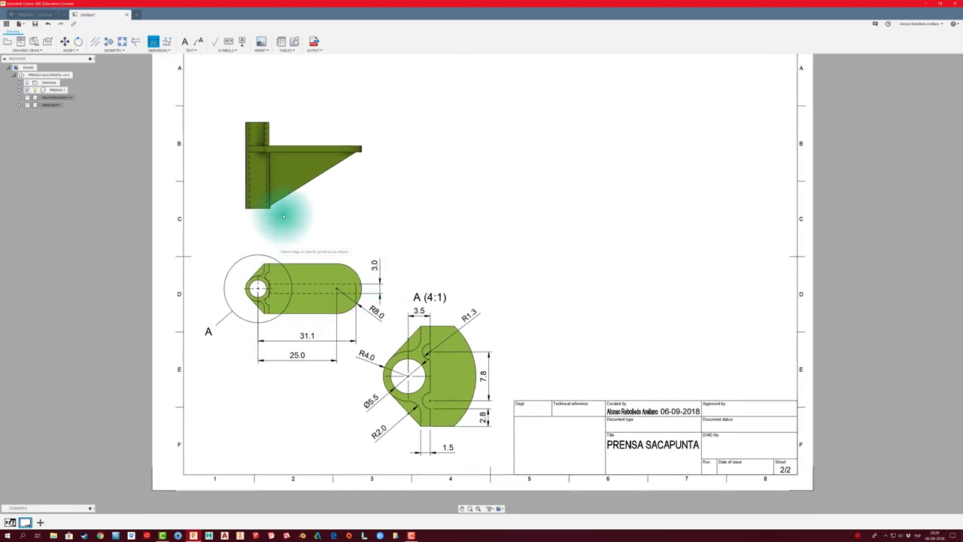
# Stop dimensioning and move the bracket view slightly higher on the sheet
pyautogui.moveTo(286, 203); pyautogui.dragTo(303, 271, button='middle')
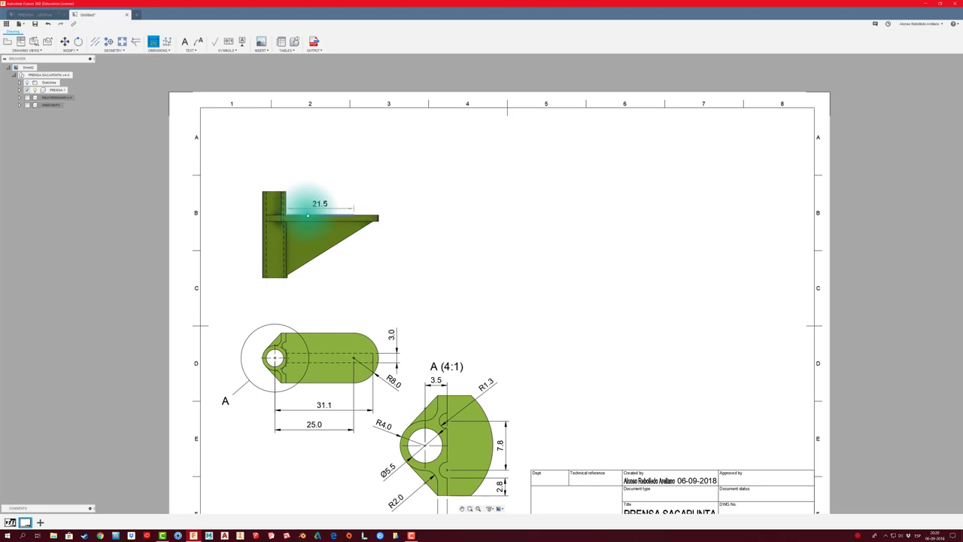
pyautogui.press('Escape')
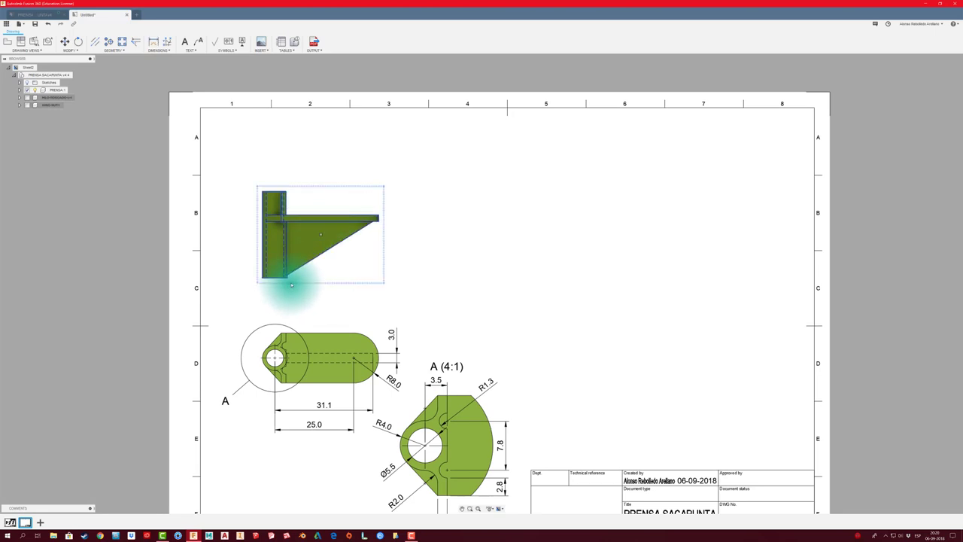
pyautogui.moveTo(322, 220); pyautogui.dragTo(322, 201)
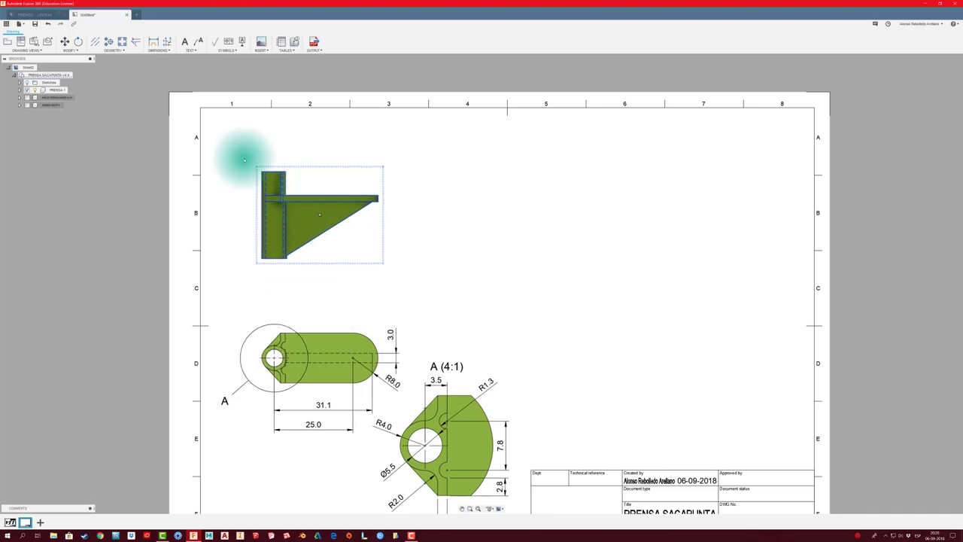
# Add a projected view to the bracket's right, then begin a section view on the middle view
pyautogui.click(26, 43)
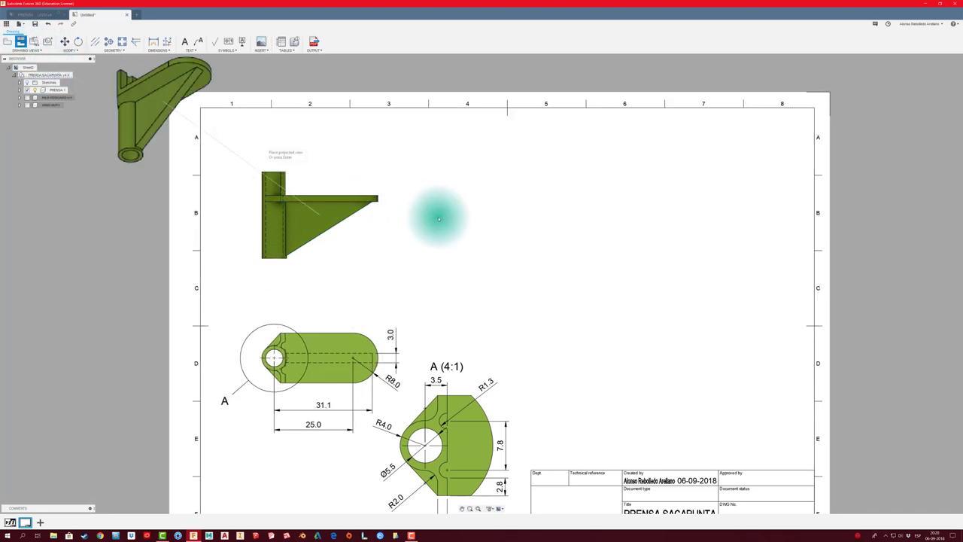
pyautogui.click(458, 239)
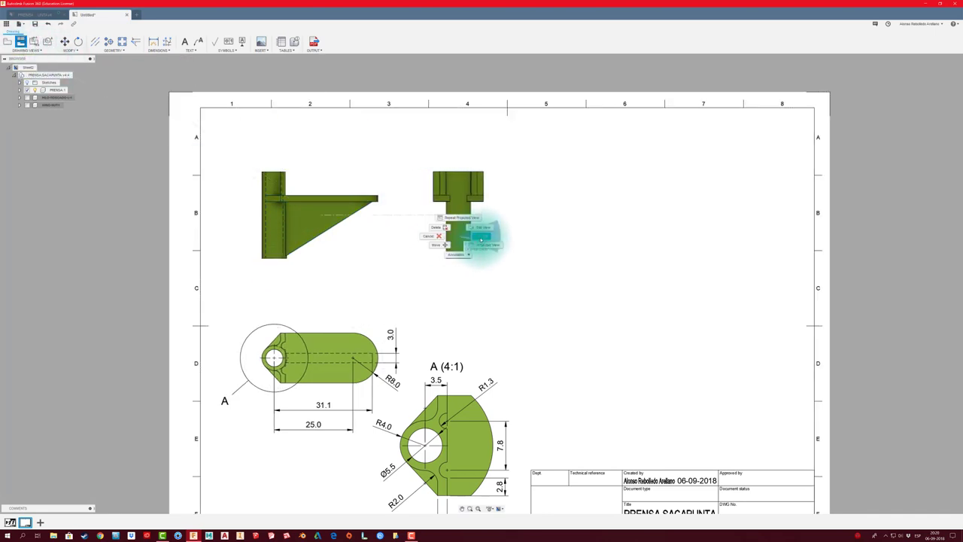
pyautogui.press('Return')
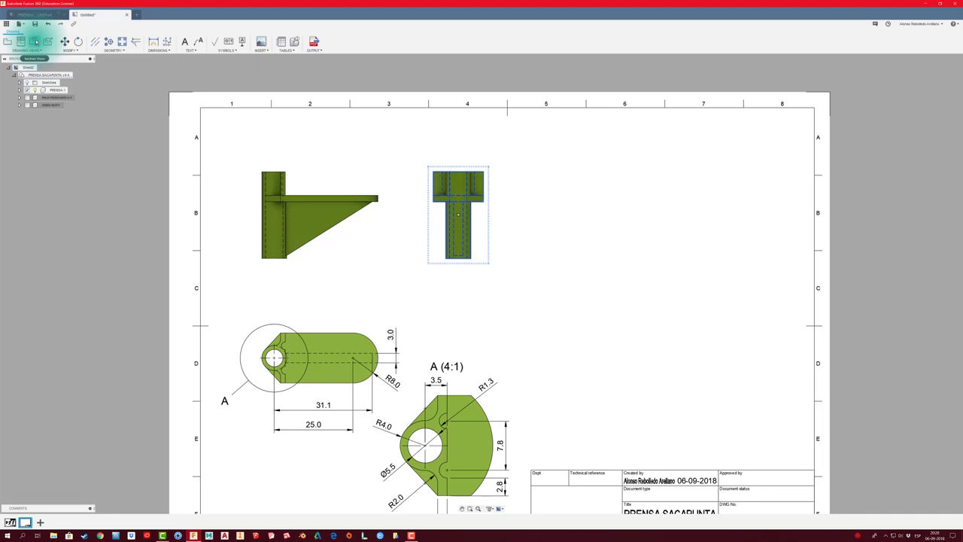
pyautogui.click(34, 43)
pyautogui.click(460, 172)
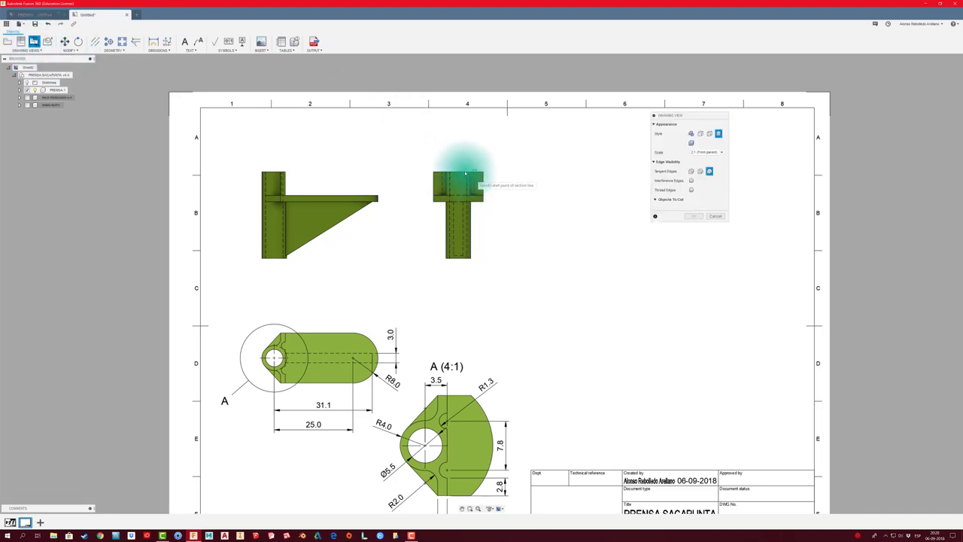
# Cut hatched 2:1 section B-B along a vertical line through the middle view and lift the B label
pyautogui.click(459, 174)
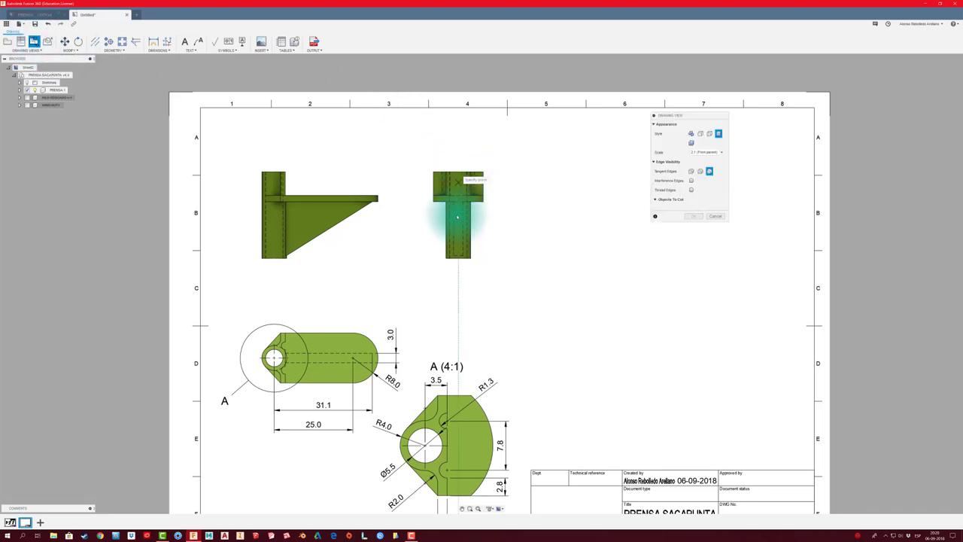
pyautogui.click(461, 277)
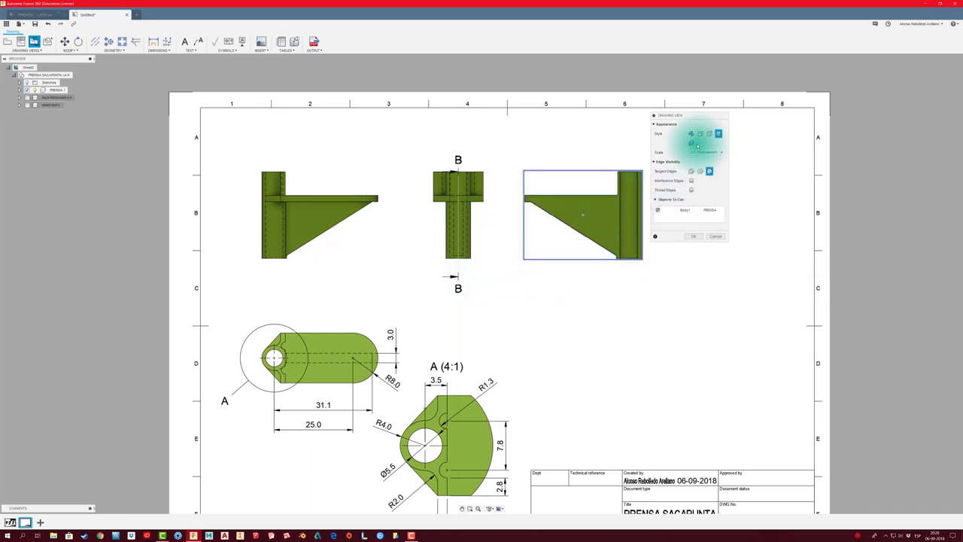
pyautogui.click(685, 239)
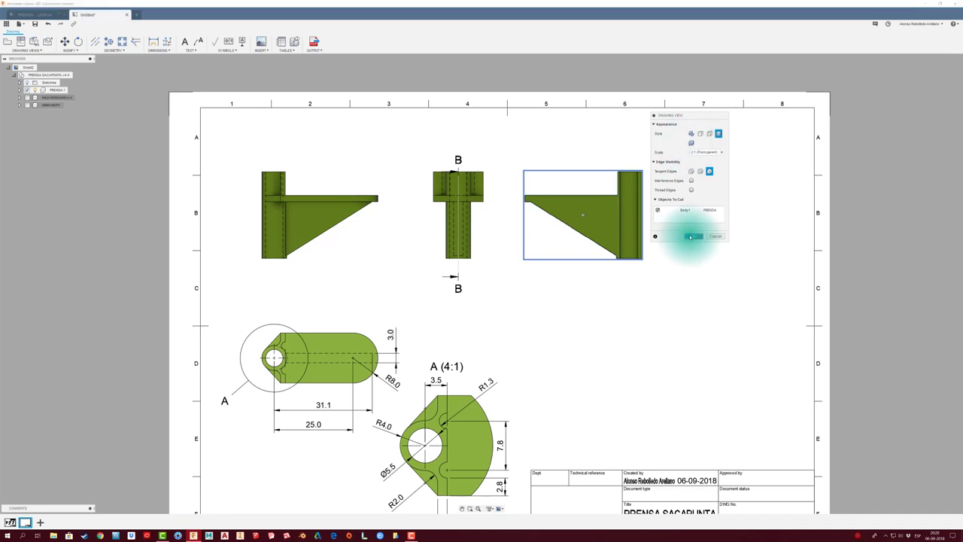
pyautogui.scroll(2, 454, 148)
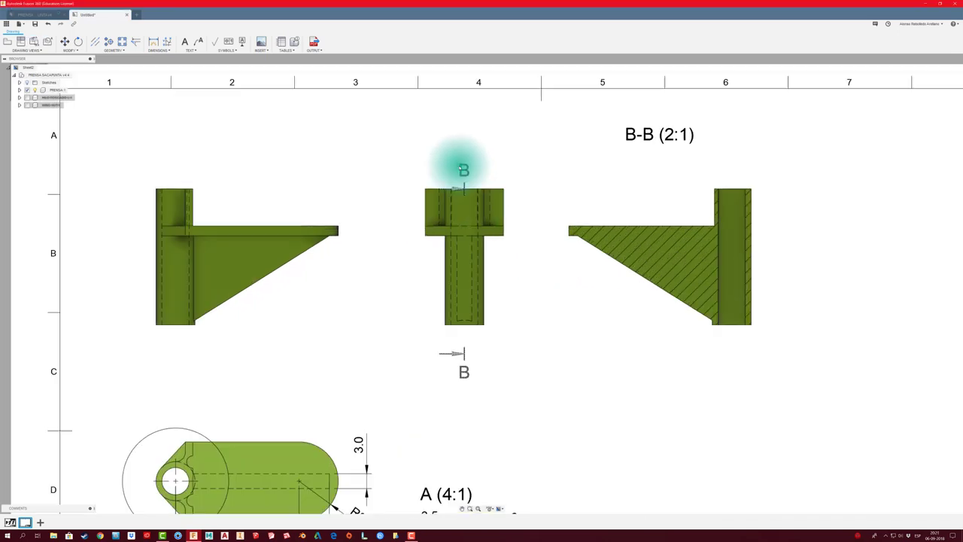
pyautogui.scroll(2, 458, 165)
pyautogui.scroll(3, 465, 177)
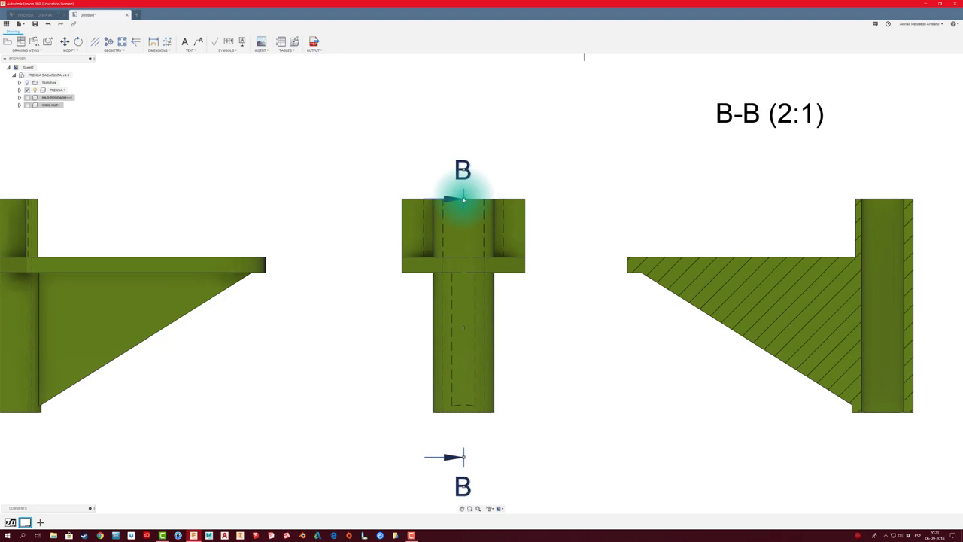
pyautogui.moveTo(463, 179); pyautogui.dragTo(462, 171)
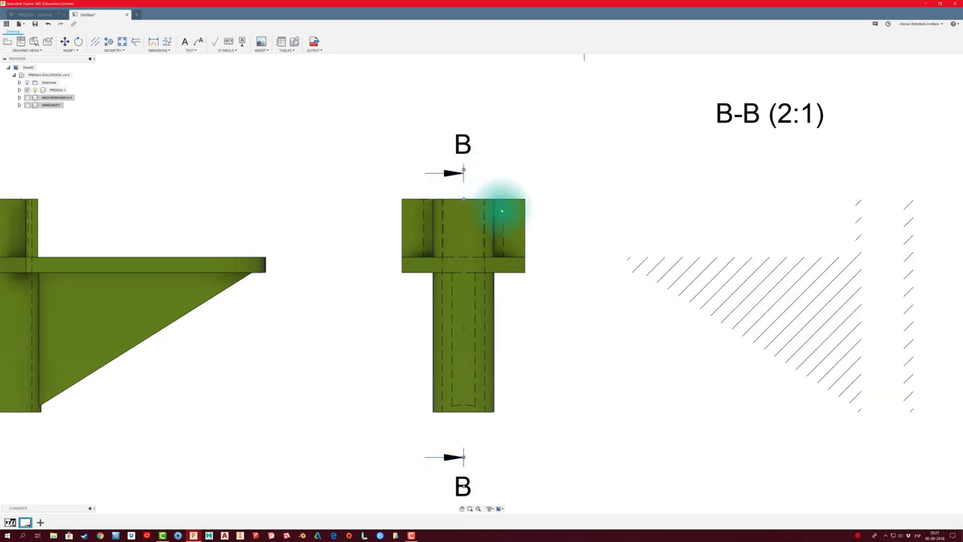
# Frame all three views, check the clamp's underside in 3D, and return to the drawing sheet
pyautogui.scroll(-1, 521, 237)
pyautogui.scroll(-1, 522, 237)
pyautogui.moveTo(662, 263); pyautogui.dragTo(564, 251, button='middle')
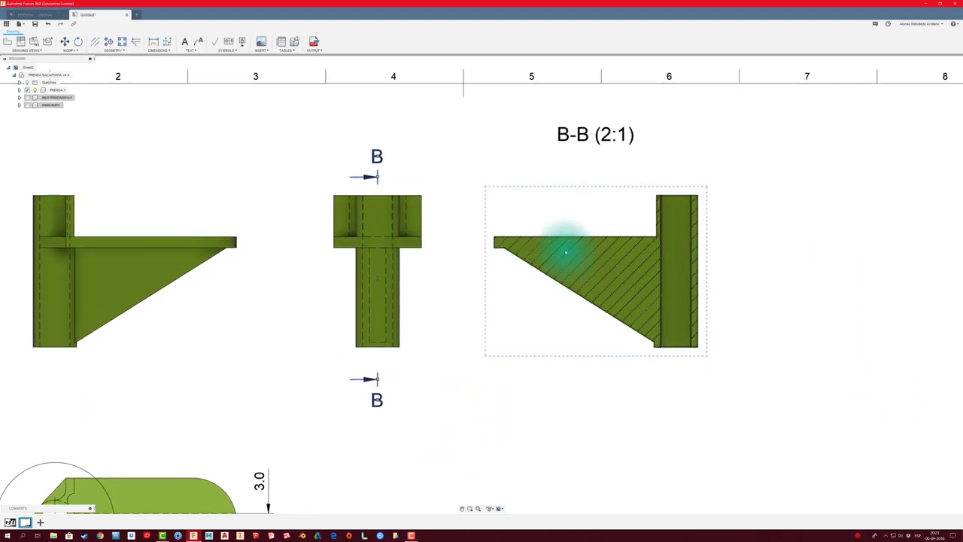
pyautogui.scroll(-1, 535, 289)
pyautogui.scroll(-1, 516, 279)
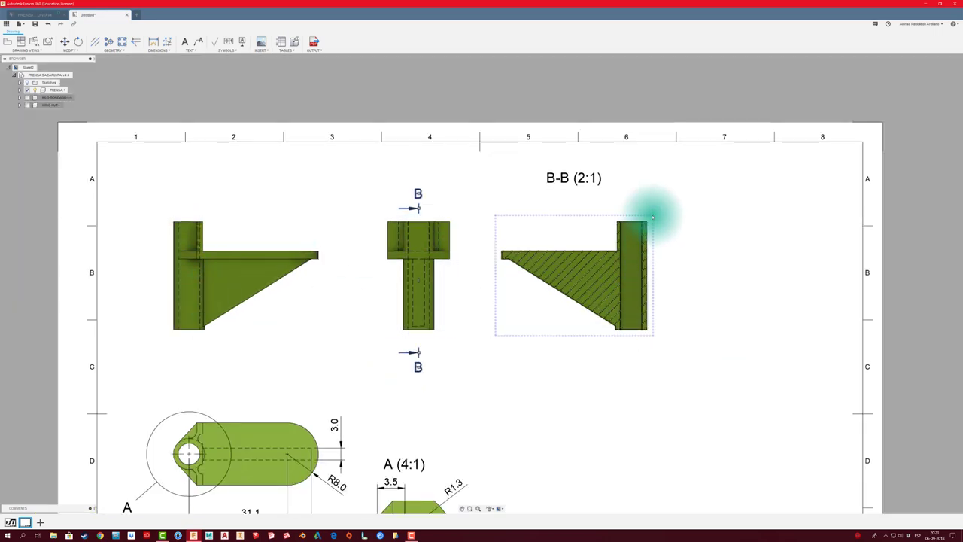
pyautogui.moveTo(502, 232); pyautogui.dragTo(476, 231, button='middle')
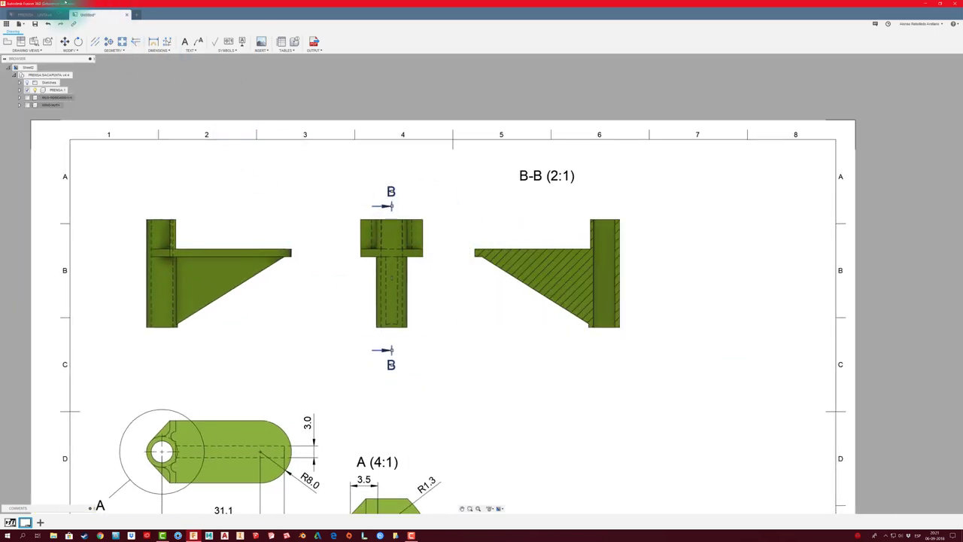
pyautogui.click(40, 17)
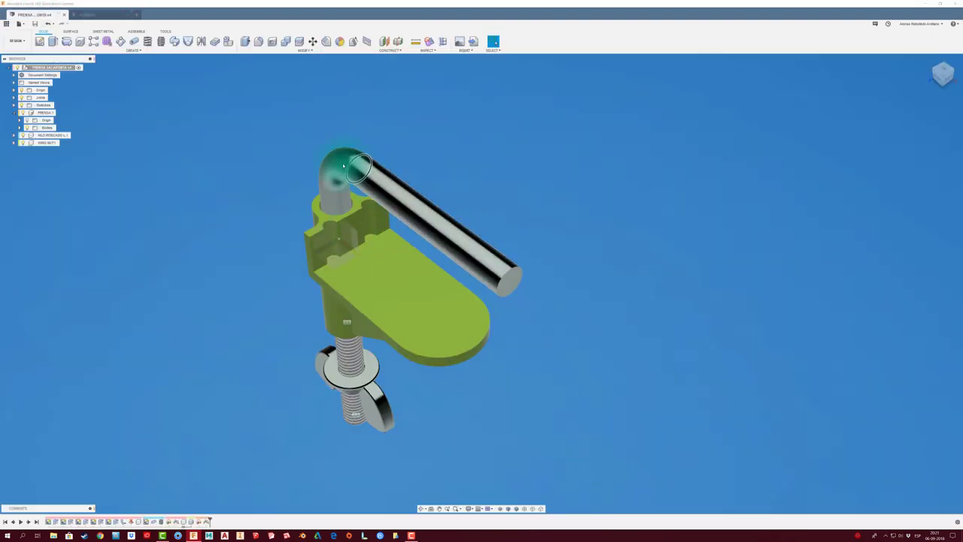
pyautogui.moveTo(359, 327)
pyautogui.keyDown('shift'); pyautogui.mouseDown(button='middle')
pyautogui.moveTo(383, 193)
pyautogui.moveTo(475, 205)
pyautogui.moveTo(369, 279)
pyautogui.moveTo(366, 258)
pyautogui.moveTo(349, 276)
pyautogui.moveTo(316, 249)
pyautogui.mouseUp(button='middle'); pyautogui.keyUp('shift')
pyautogui.click(98, 14)
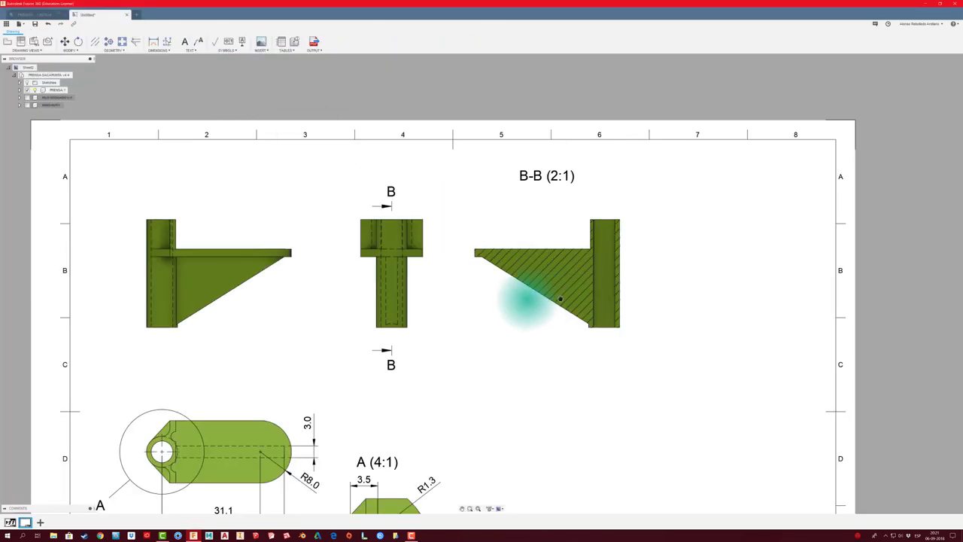
pyautogui.scroll(2, 538, 274)
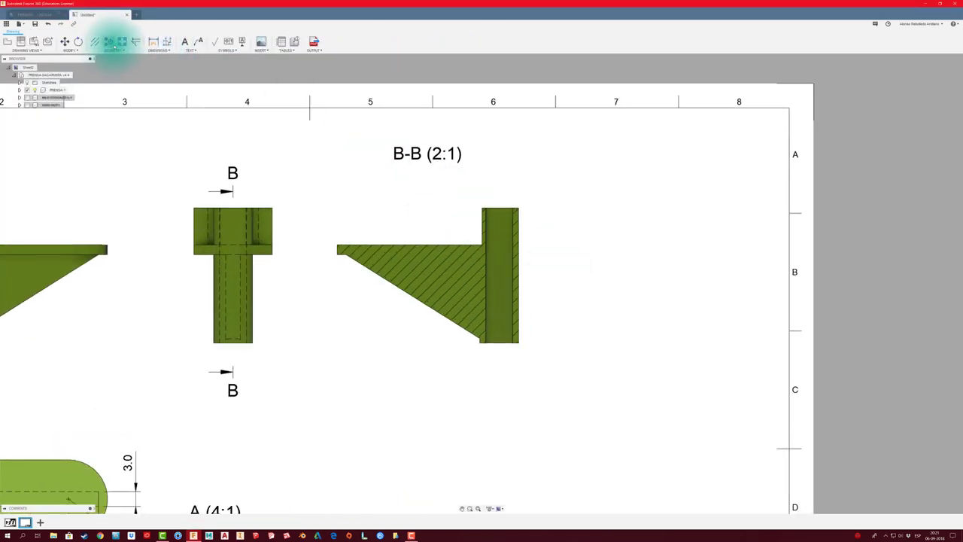
# Dimension the bore of section B-B as 5.5 and add the diameter symbol to make it Ø5.5
pyautogui.click(98, 43)
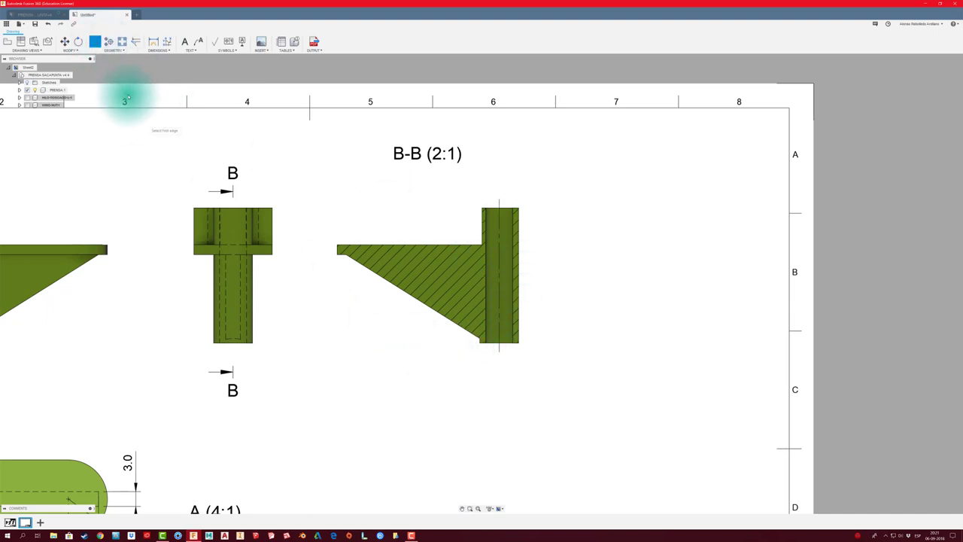
pyautogui.click(153, 42)
pyautogui.scroll(2, 481, 338)
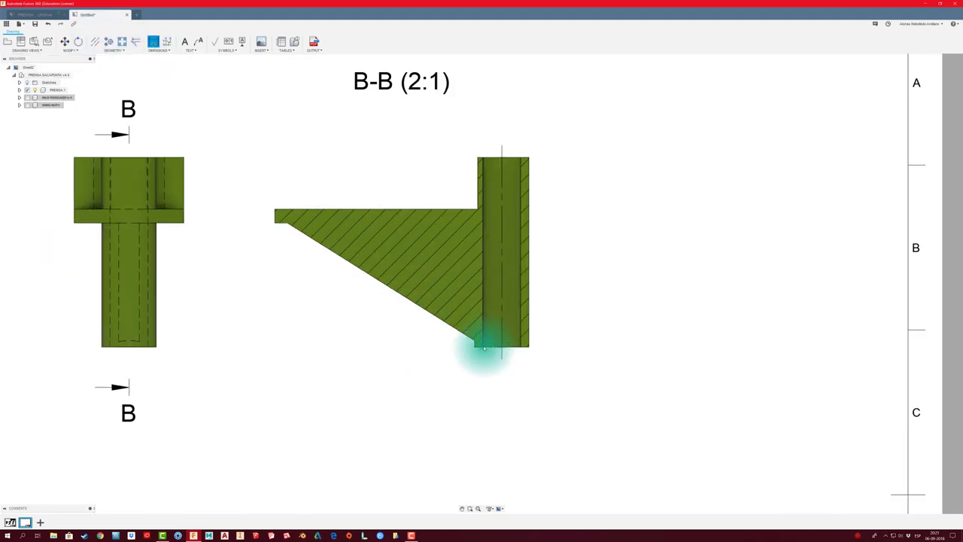
pyautogui.click(487, 348)
pyautogui.click(521, 349)
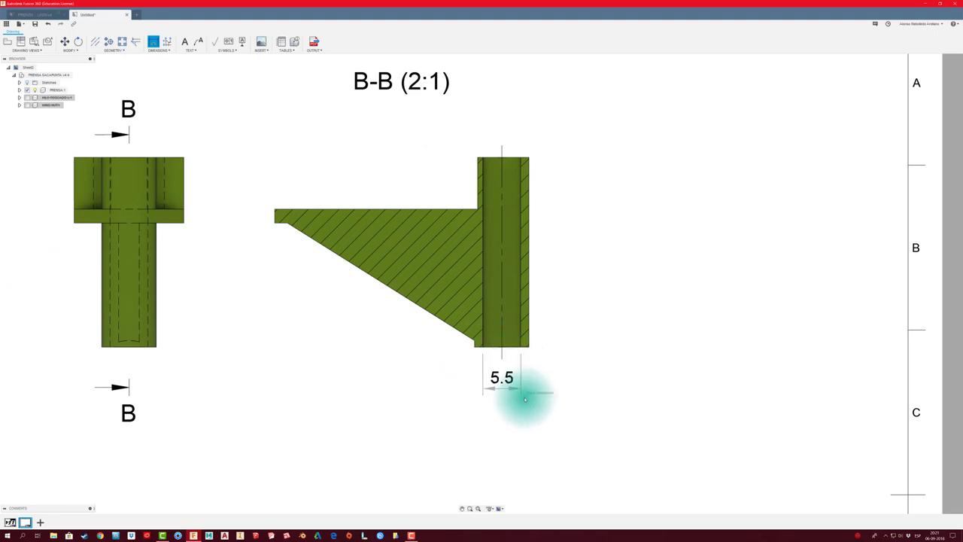
pyautogui.click(524, 404)
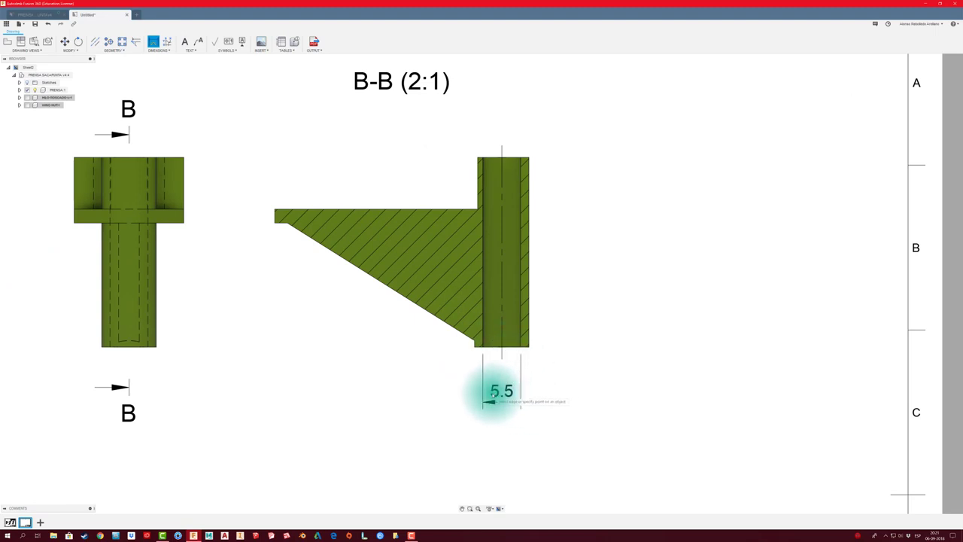
pyautogui.doubleClick(498, 397)
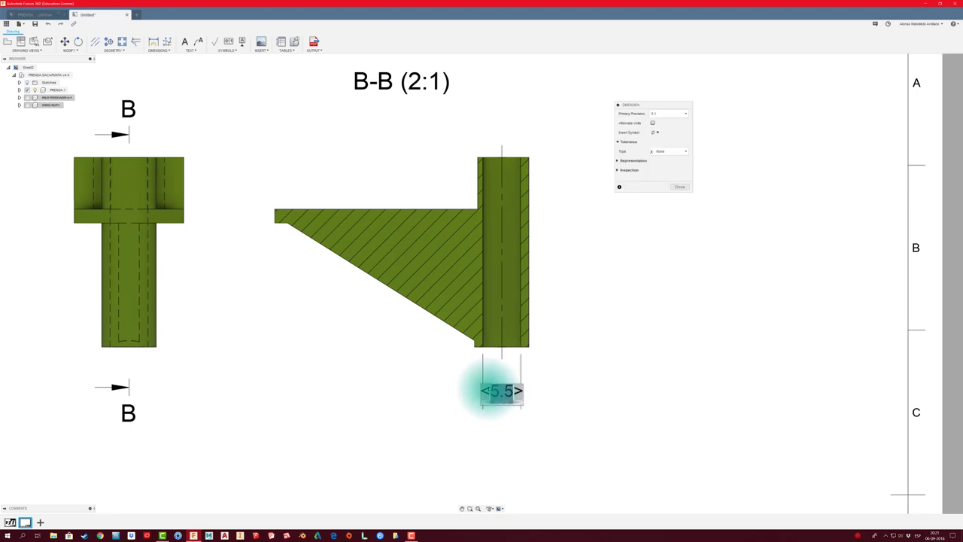
pyautogui.click(654, 132)
pyautogui.click(654, 141)
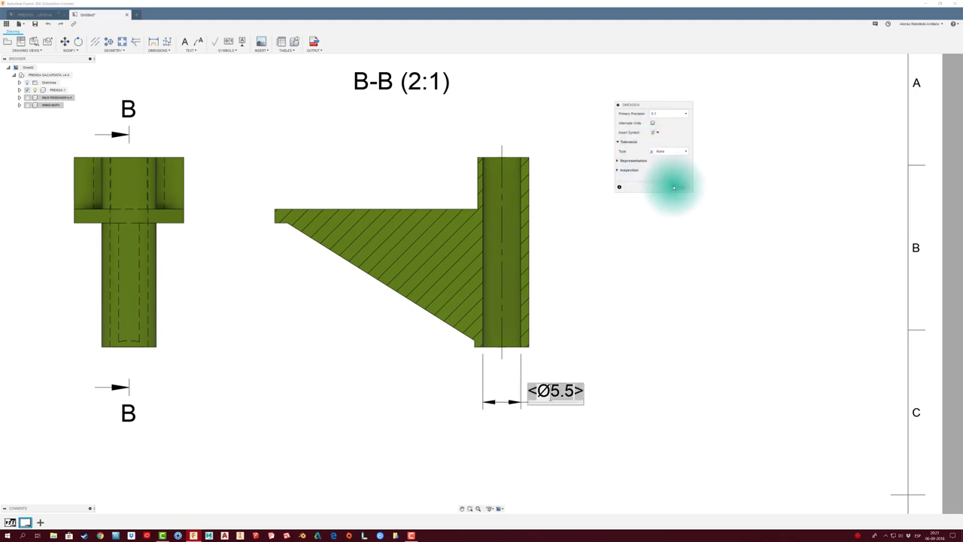
pyautogui.click(681, 187)
pyautogui.scroll(-2, 598, 301)
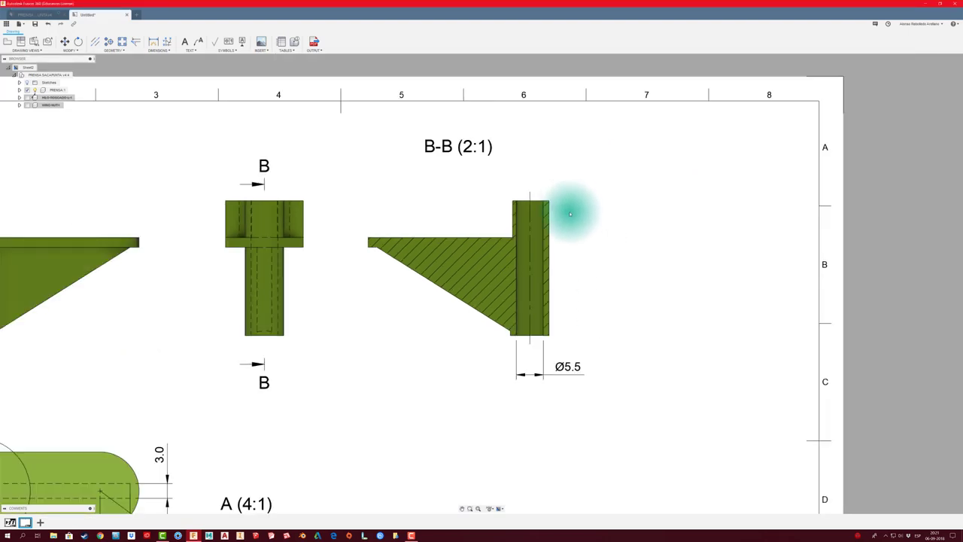
pyautogui.scroll(2, 519, 342)
pyautogui.scroll(3, 527, 350)
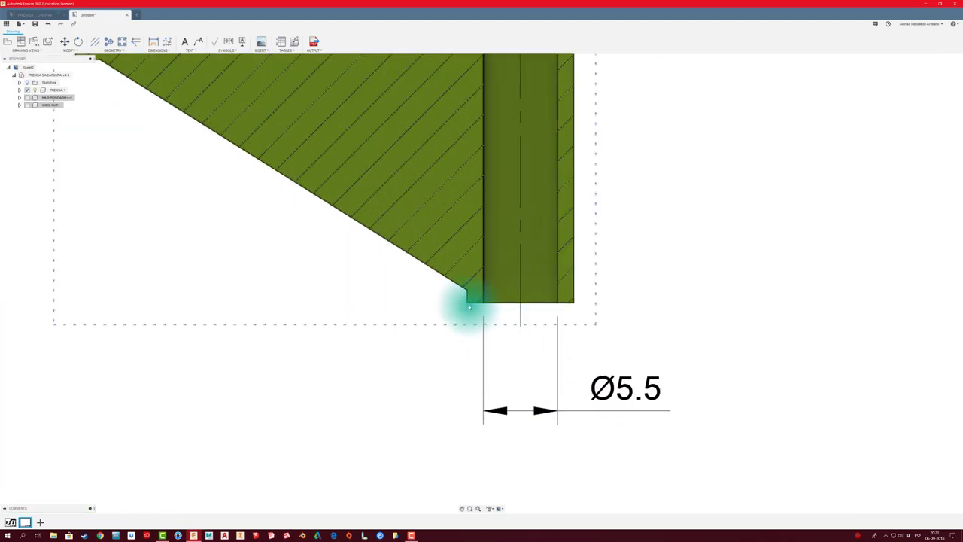
# Dimension the tube's bottom corners below the Ø5.5 and mark it Ø7.9
pyautogui.click(154, 42)
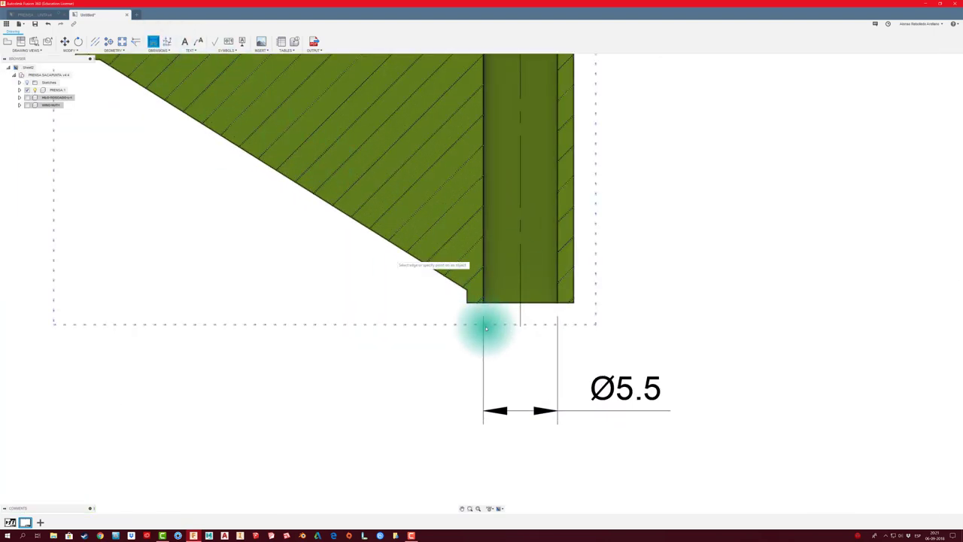
pyautogui.click(466, 303)
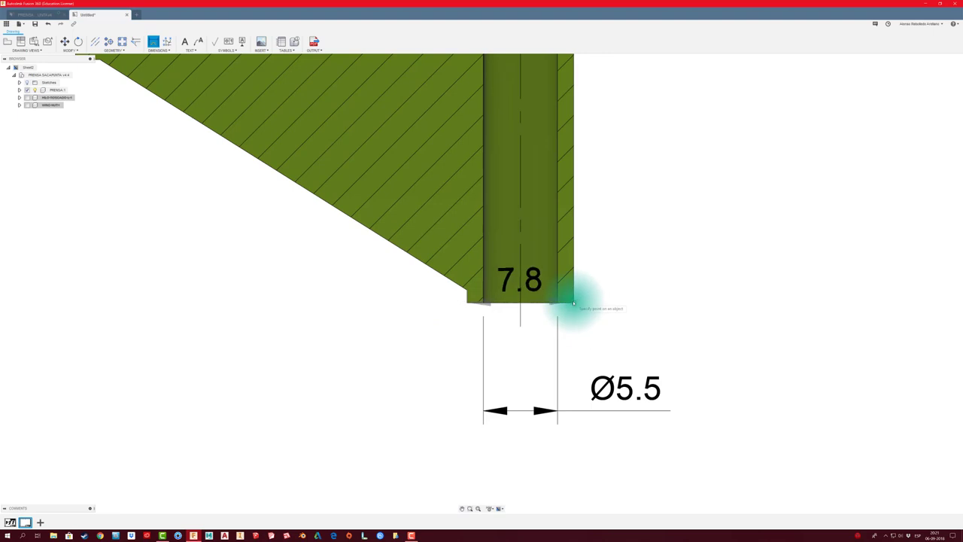
pyautogui.scroll(2, 572, 305)
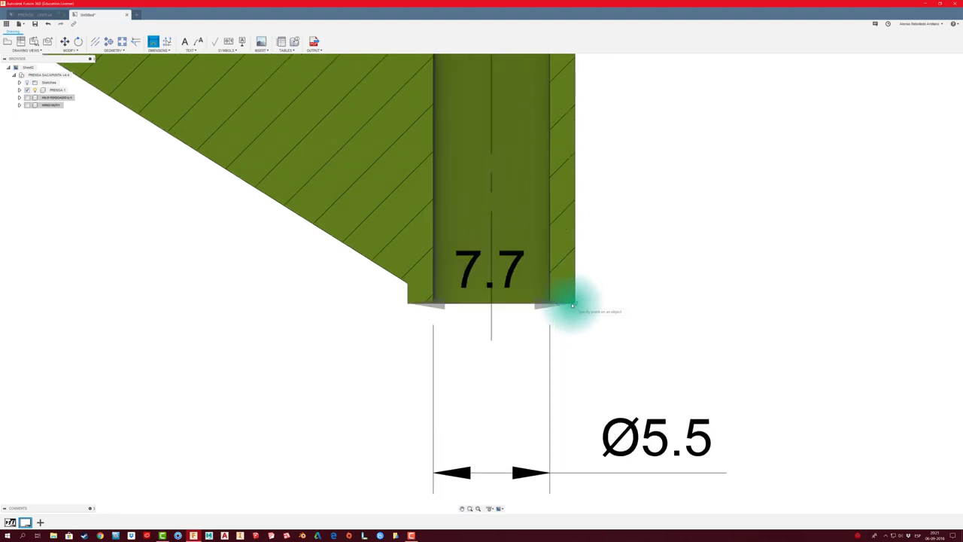
pyautogui.scroll(2, 574, 305)
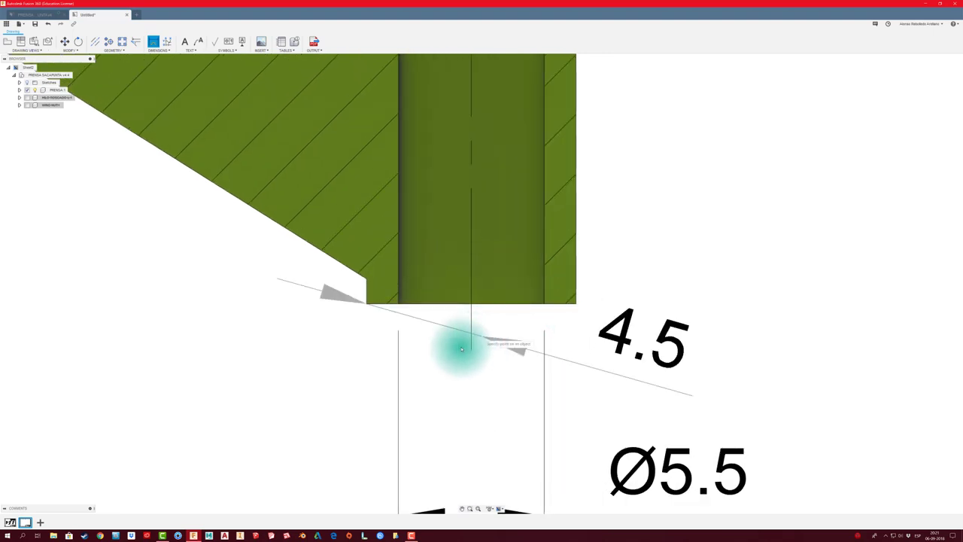
pyautogui.press('Escape')
pyautogui.click(154, 41)
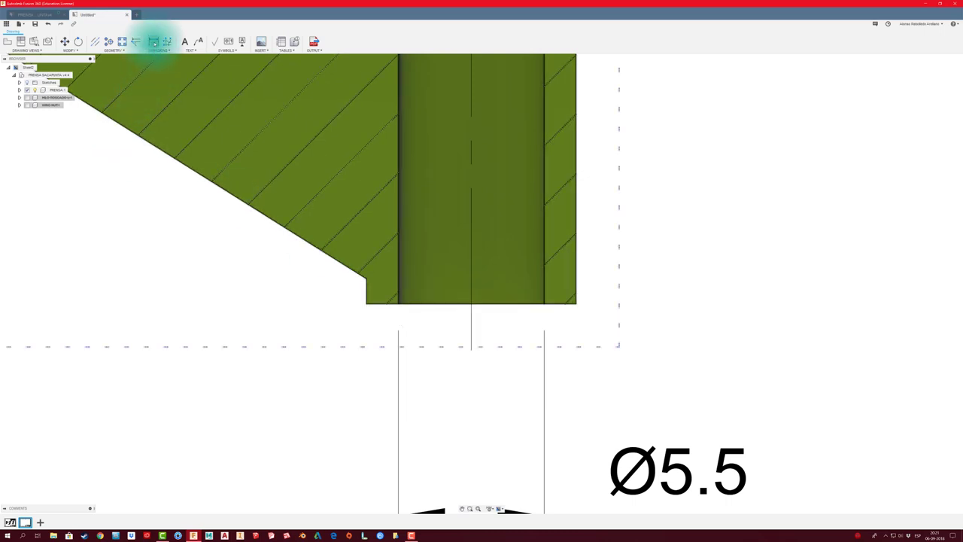
pyautogui.click(367, 305)
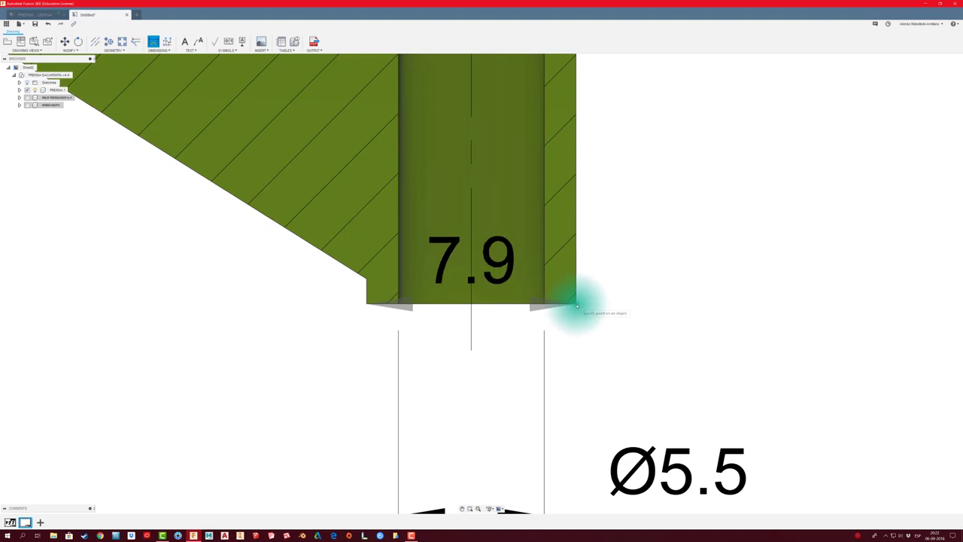
pyautogui.click(577, 305)
pyautogui.scroll(-2, 570, 326)
pyautogui.scroll(-3, 554, 349)
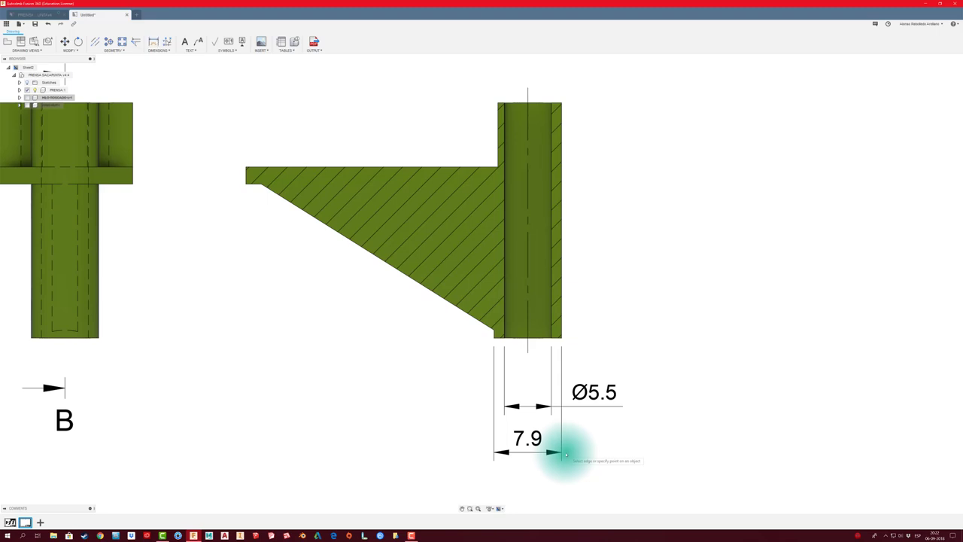
pyautogui.click(566, 453)
pyautogui.doubleClick(539, 446)
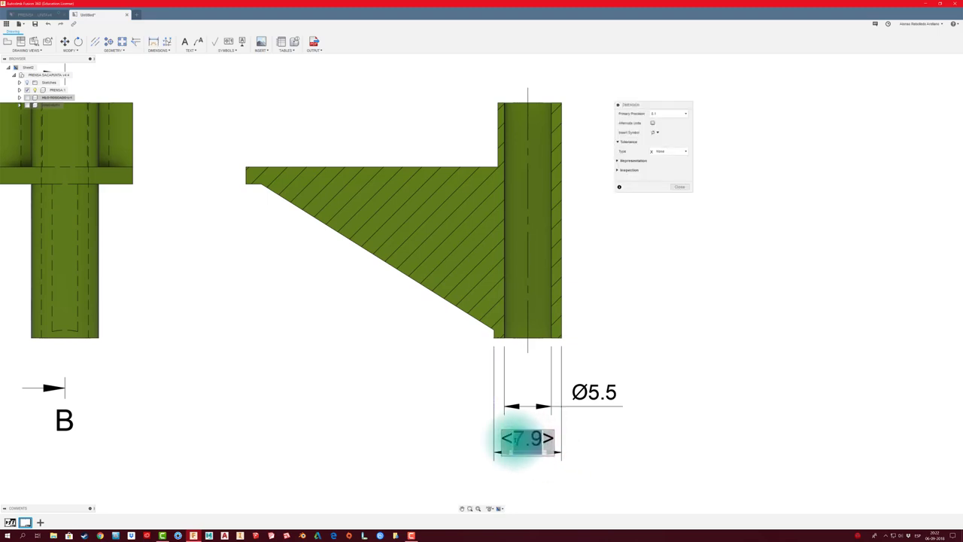
pyautogui.click(655, 132)
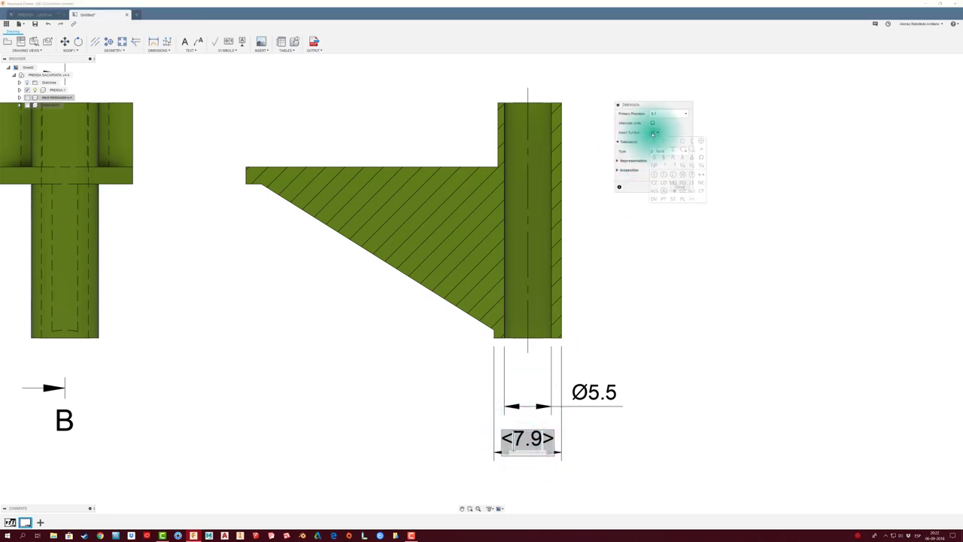
pyautogui.click(653, 142)
pyautogui.click(679, 193)
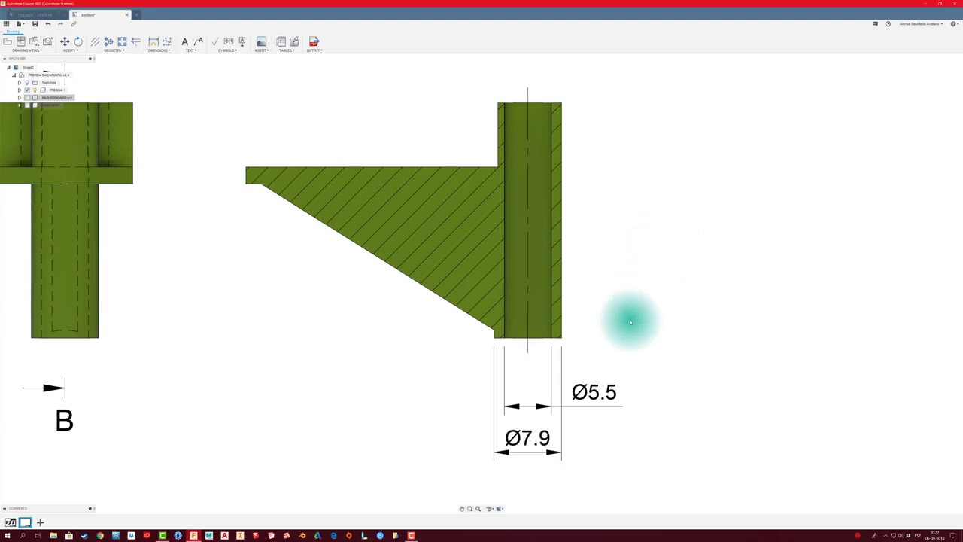
pyautogui.scroll(-2, 631, 322)
pyautogui.scroll(-1, 631, 319)
# Add the 27.5 height beside section B-B and the 2.0 dimension left of the tip
pyautogui.moveTo(621, 282); pyautogui.dragTo(617, 306, button='middle')
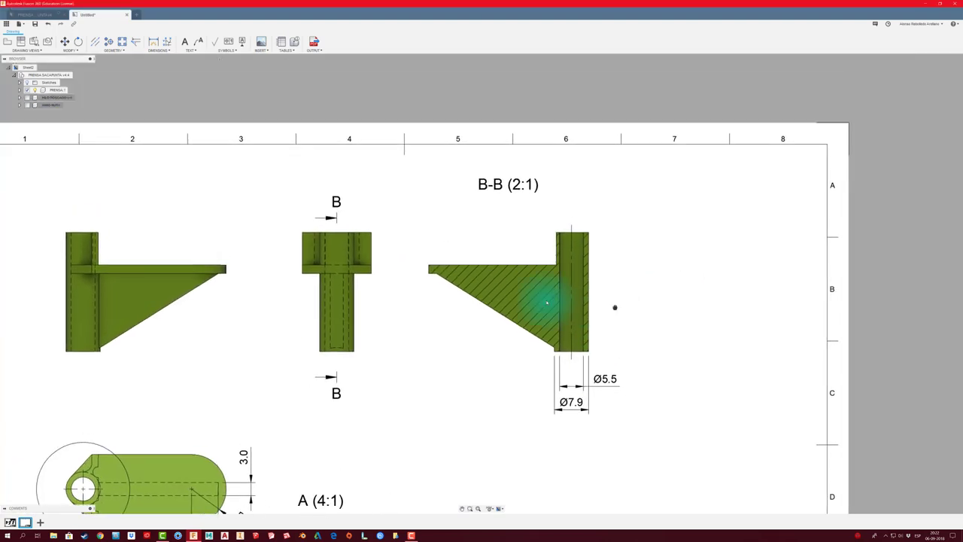
pyautogui.click(159, 43)
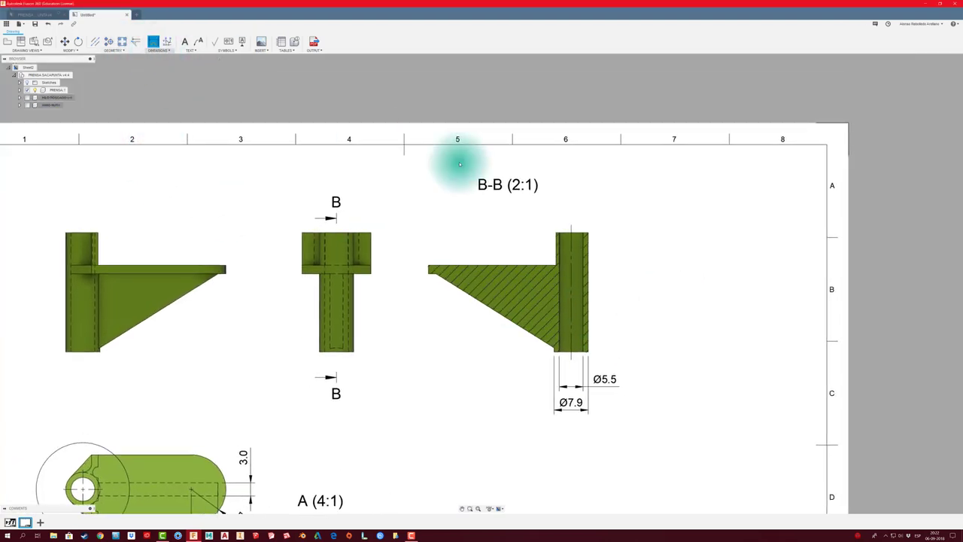
pyautogui.click(588, 237)
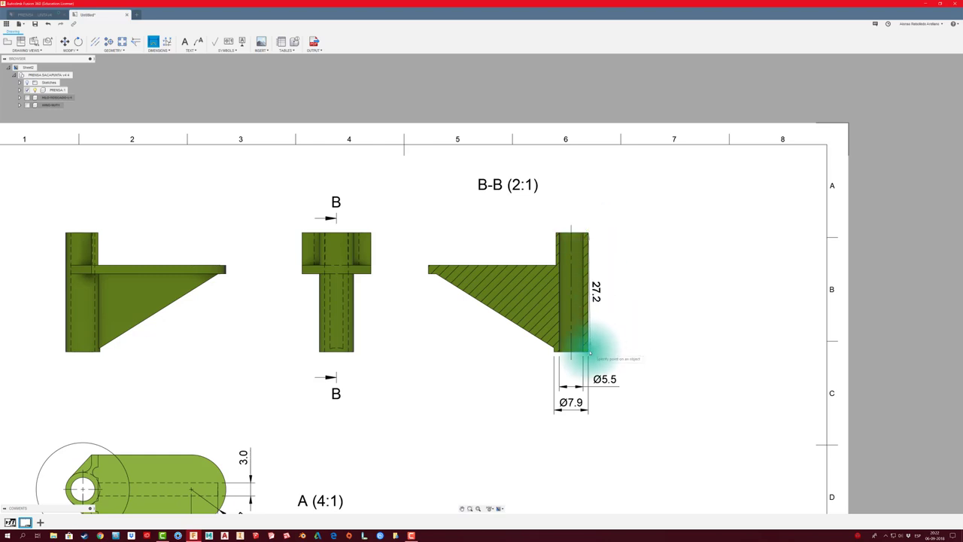
pyautogui.click(599, 348)
pyautogui.click(610, 339)
pyautogui.scroll(1, 497, 282)
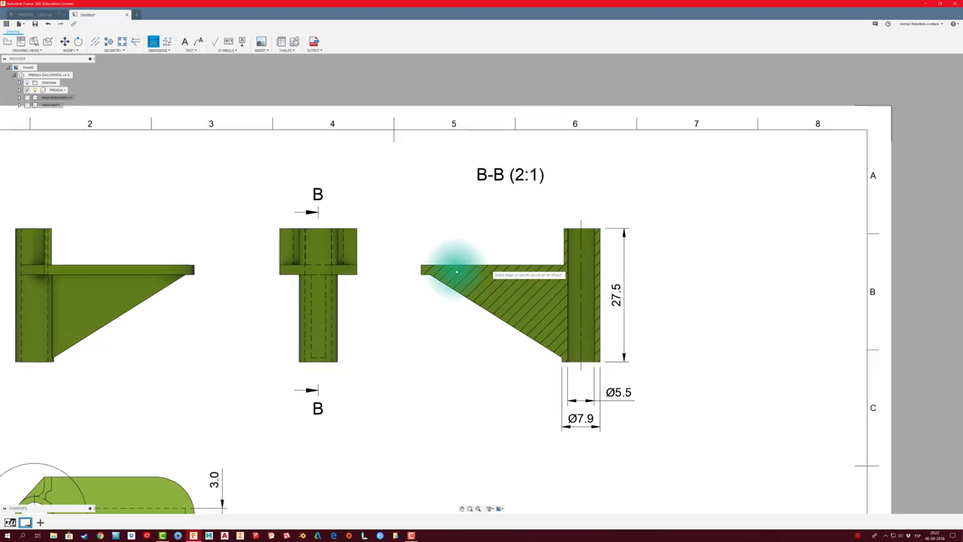
pyautogui.scroll(1, 413, 277)
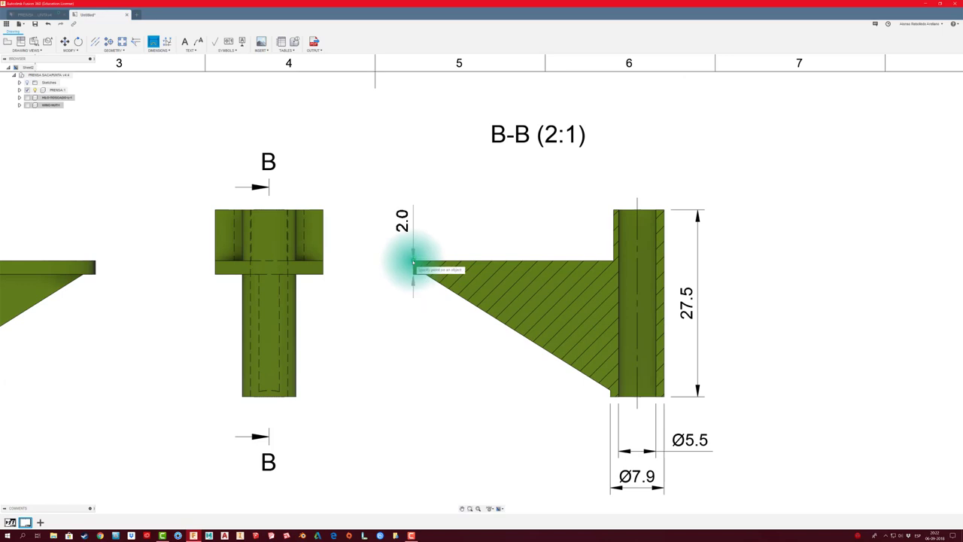
pyautogui.click(382, 260)
pyautogui.scroll(-2, 387, 286)
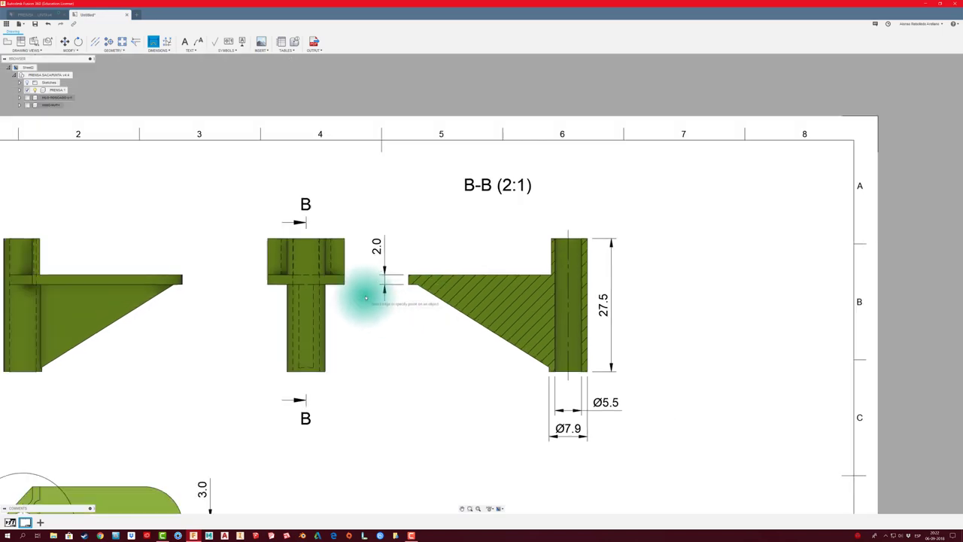
pyautogui.scroll(-2, 366, 299)
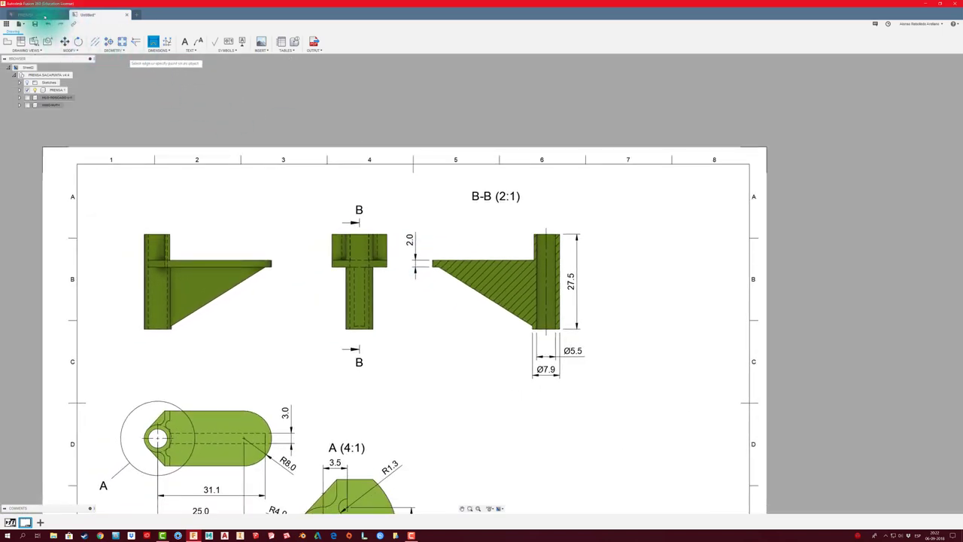
# Orbit the 3D clamp design to inspect its geometry, then return to the drawing
pyautogui.click(44, 16)
pyautogui.moveTo(334, 268)
pyautogui.keyDown('shift'); pyautogui.mouseDown(button='middle')
pyautogui.moveTo(499, 279)
pyautogui.moveTo(398, 262)
pyautogui.moveTo(505, 301)
pyautogui.moveTo(529, 297)
pyautogui.mouseUp(button='middle'); pyautogui.keyUp('shift')
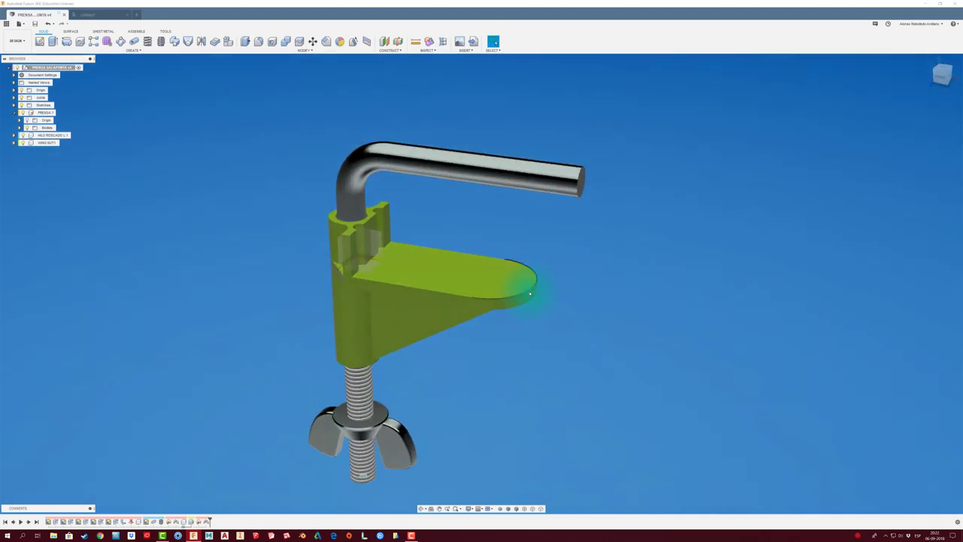
pyautogui.click(98, 13)
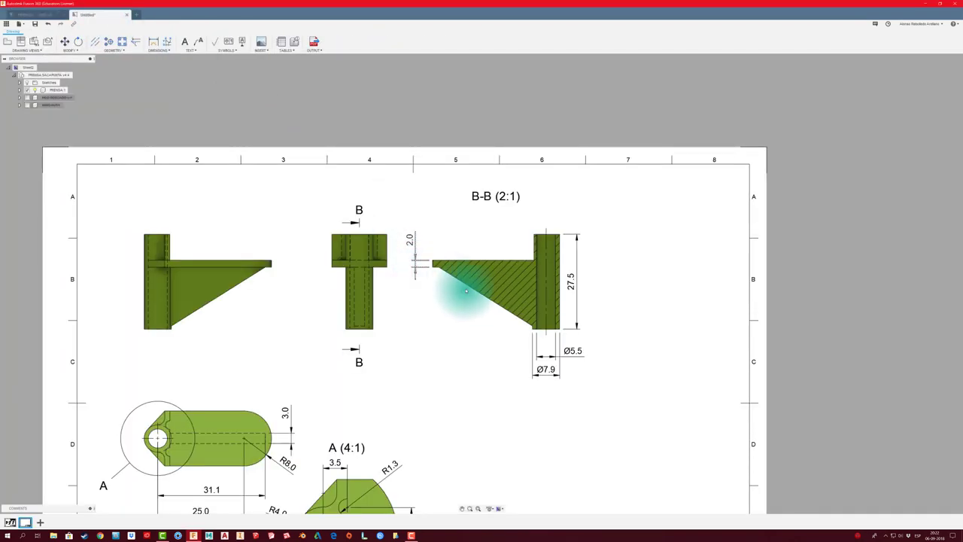
pyautogui.scroll(2, 462, 288)
pyautogui.scroll(2, 459, 290)
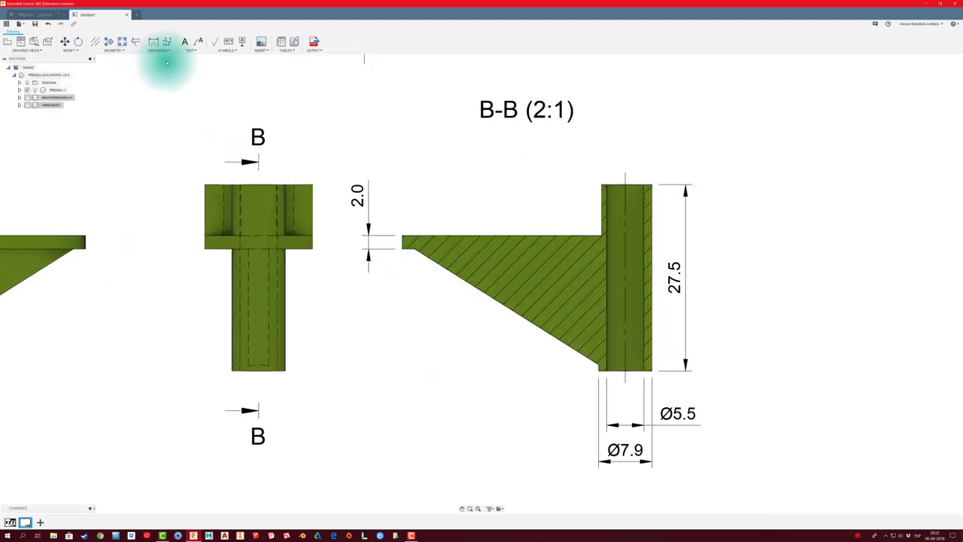
# Begin the small lower-step dimension from the chamfer corner at the section's base
pyautogui.click(154, 42)
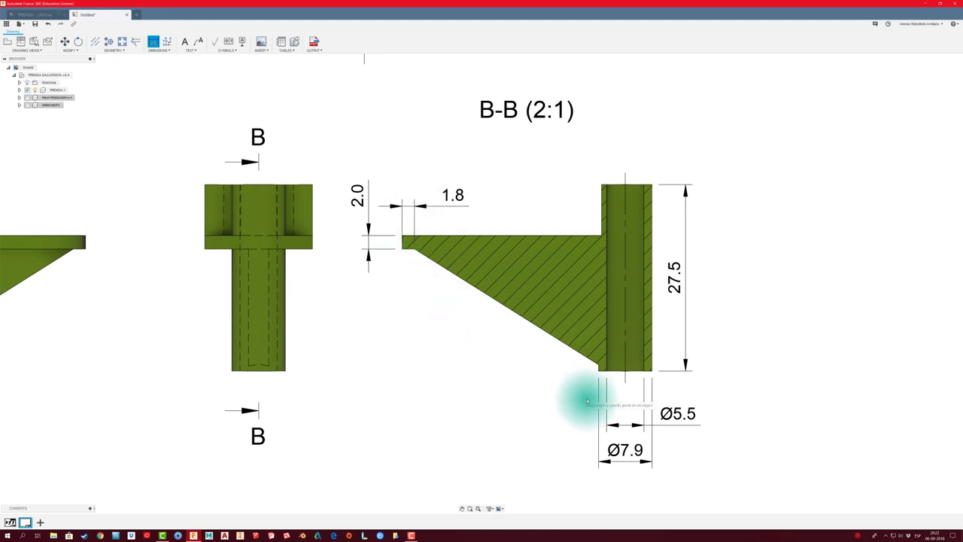
pyautogui.scroll(3, 598, 372)
pyautogui.scroll(2, 595, 369)
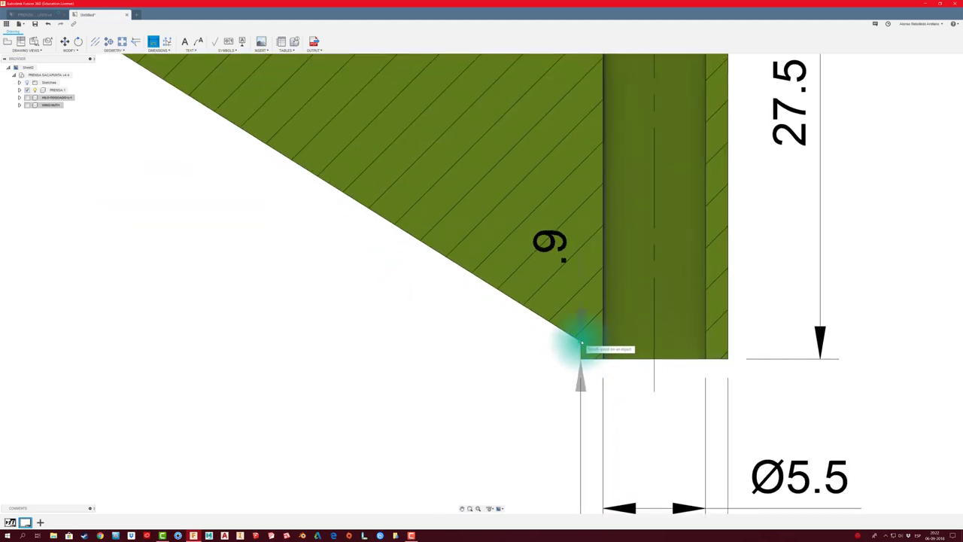
pyautogui.click(581, 342)
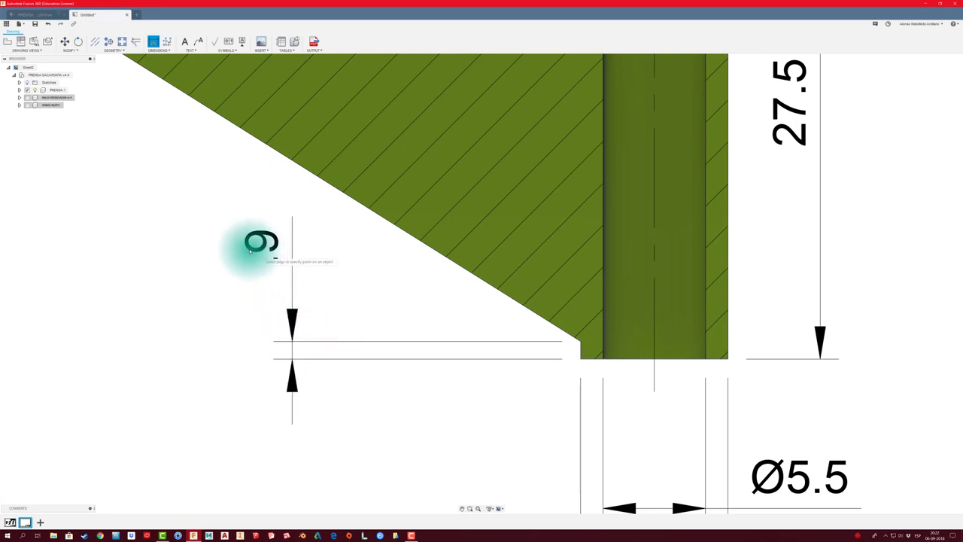
pyautogui.scroll(-2, 226, 303)
pyautogui.scroll(-3, 286, 340)
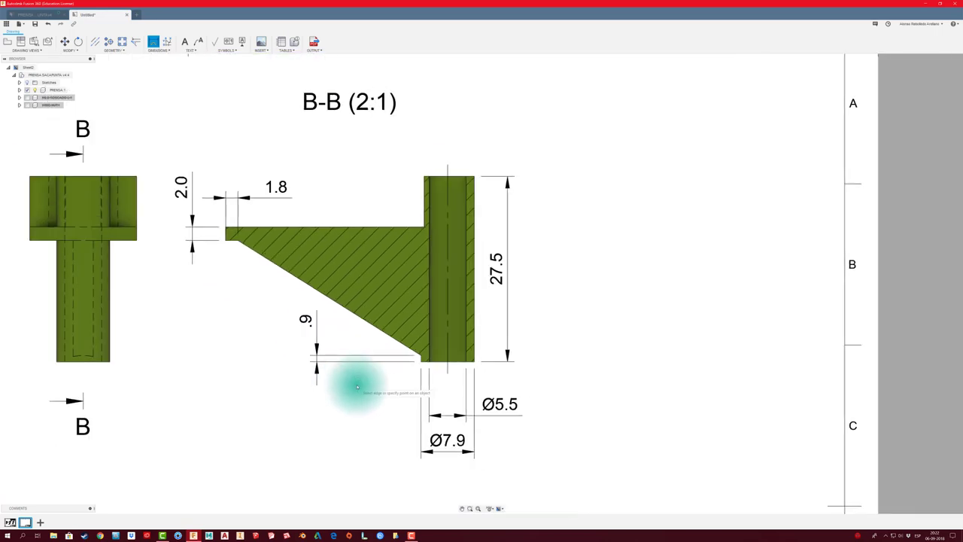
pyautogui.scroll(-1, 353, 385)
pyautogui.scroll(1, 423, 370)
# Zoom out and slide the end view and section B-B left toward the front view
pyautogui.scroll(-2, 376, 358)
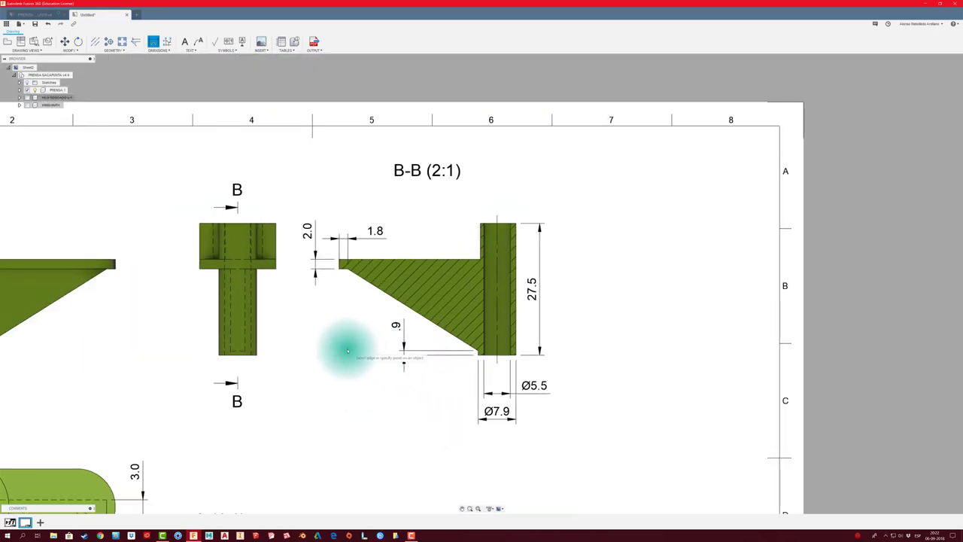
pyautogui.scroll(-1, 399, 331)
pyautogui.scroll(-1, 444, 312)
pyautogui.scroll(-1, 425, 327)
pyautogui.scroll(-2, 490, 346)
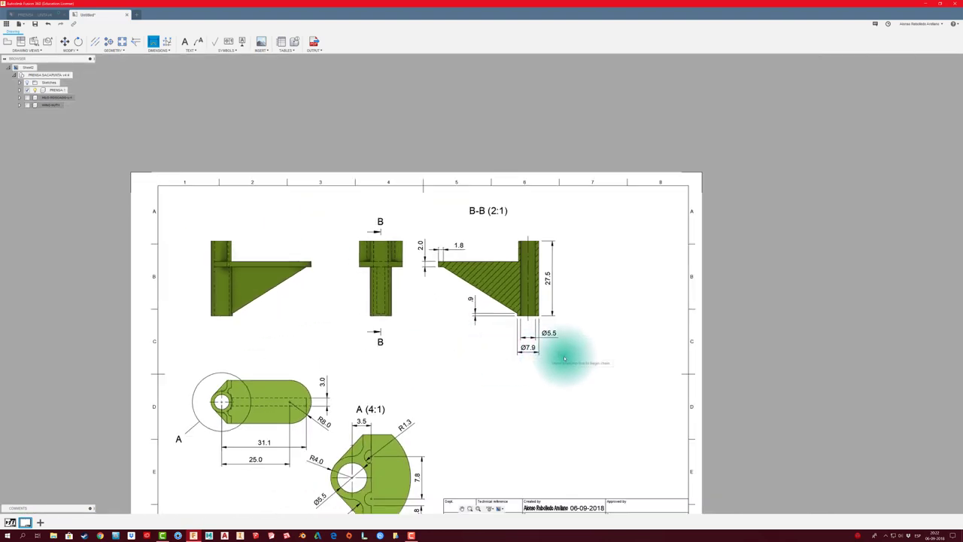
pyautogui.scroll(1, 519, 363)
pyautogui.scroll(1, 416, 325)
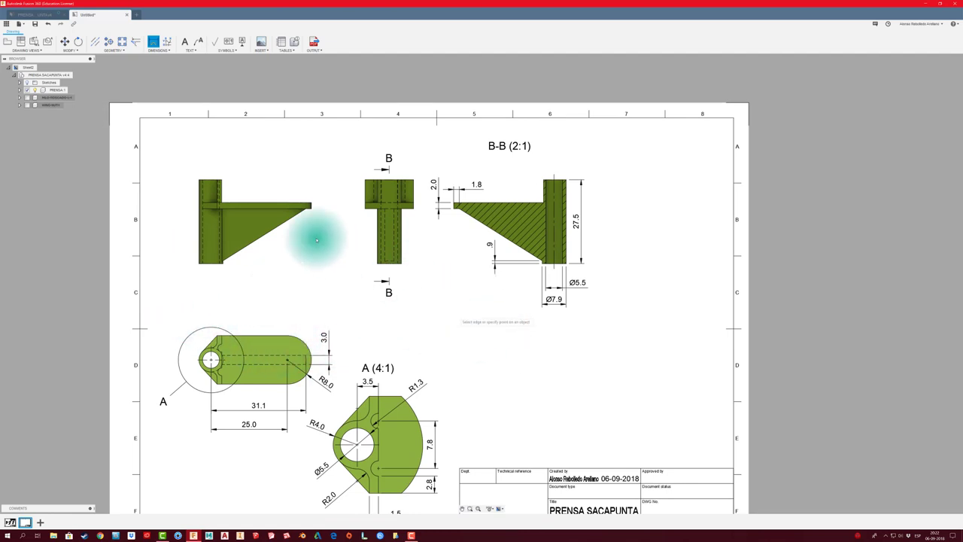
pyautogui.press('Return')
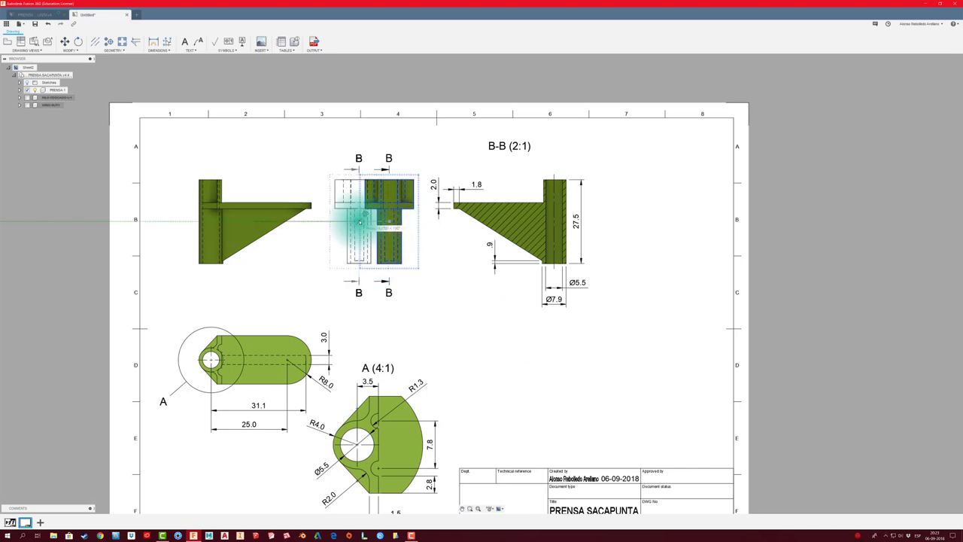
pyautogui.press('Escape')
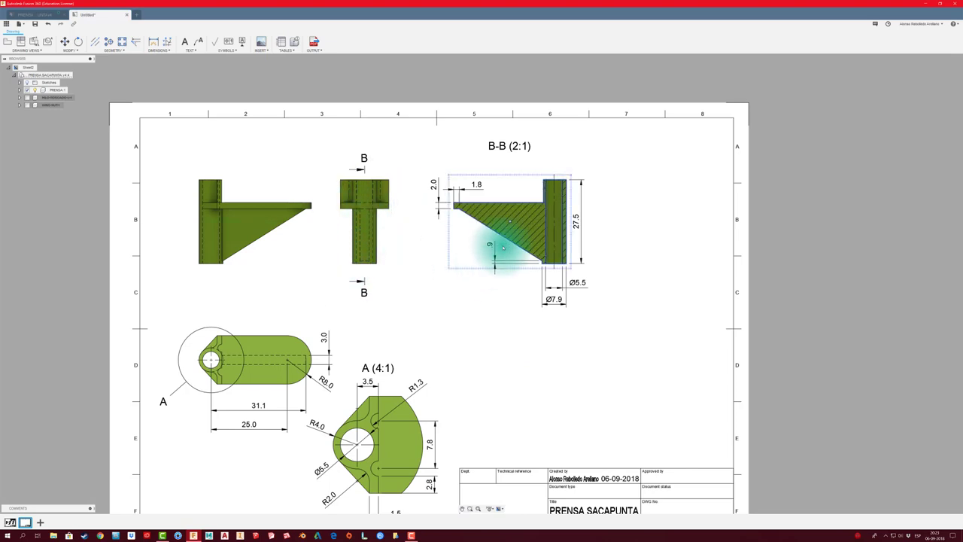
pyautogui.moveTo(493, 223); pyautogui.dragTo(462, 223)
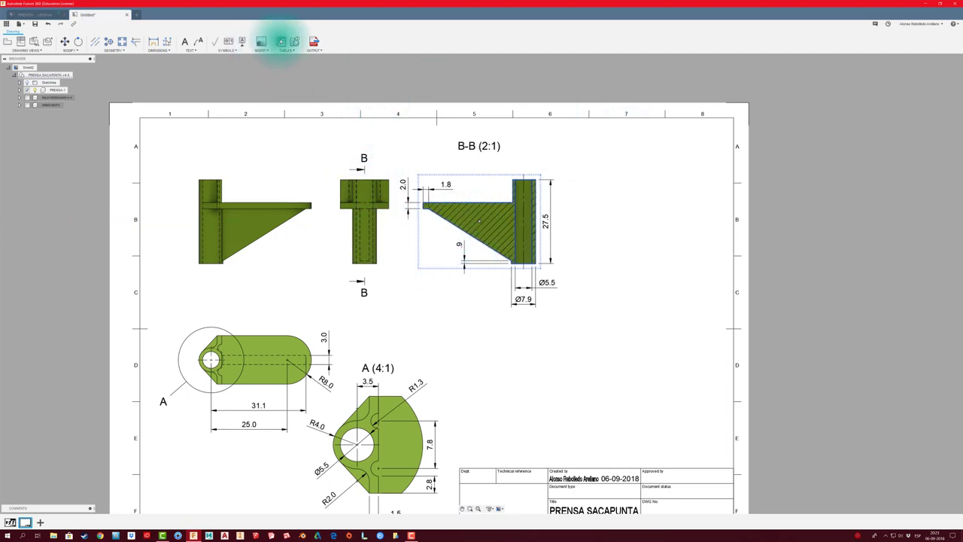
# Place the PRENSA parts list above the title block, adding balloon 1 to the front view
pyautogui.click(281, 41)
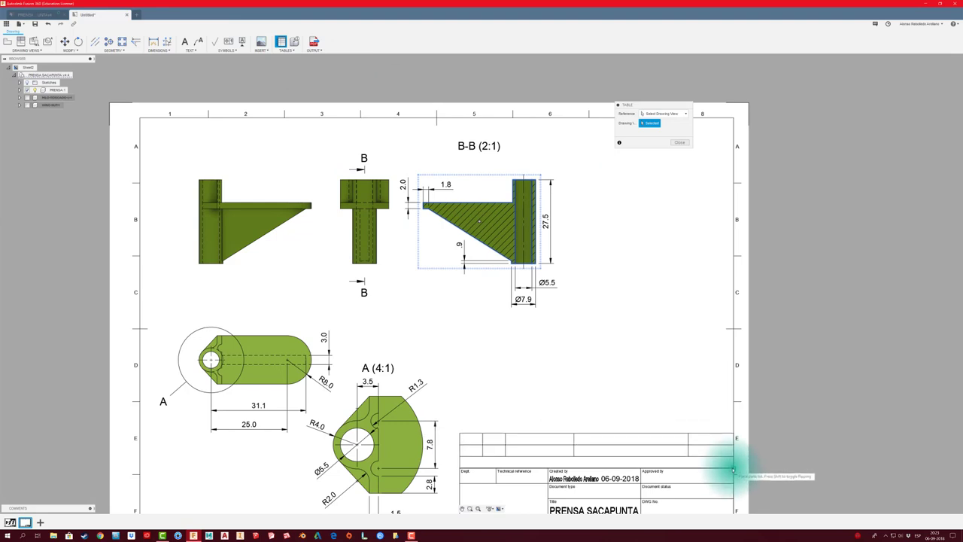
pyautogui.click(734, 470)
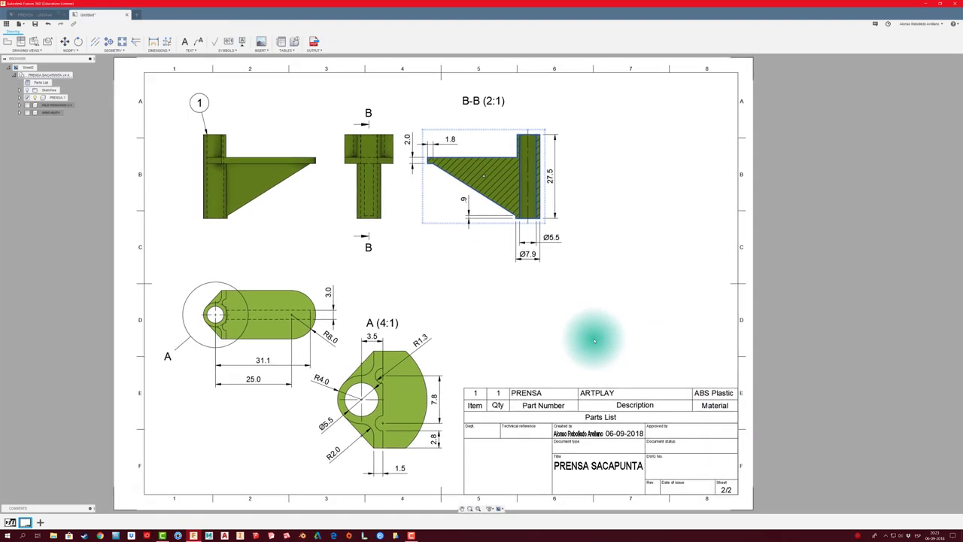
pyautogui.scroll(-3, 595, 341)
pyautogui.scroll(1, 583, 316)
pyautogui.click(577, 307)
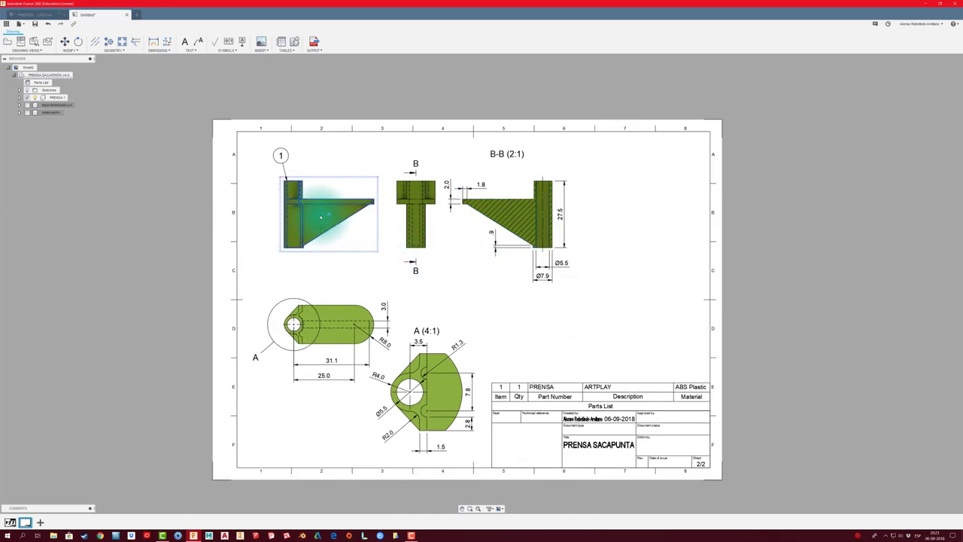
# Shift the front view, end view and section B-B slightly left
pyautogui.moveTo(322, 216); pyautogui.dragTo(313, 216)
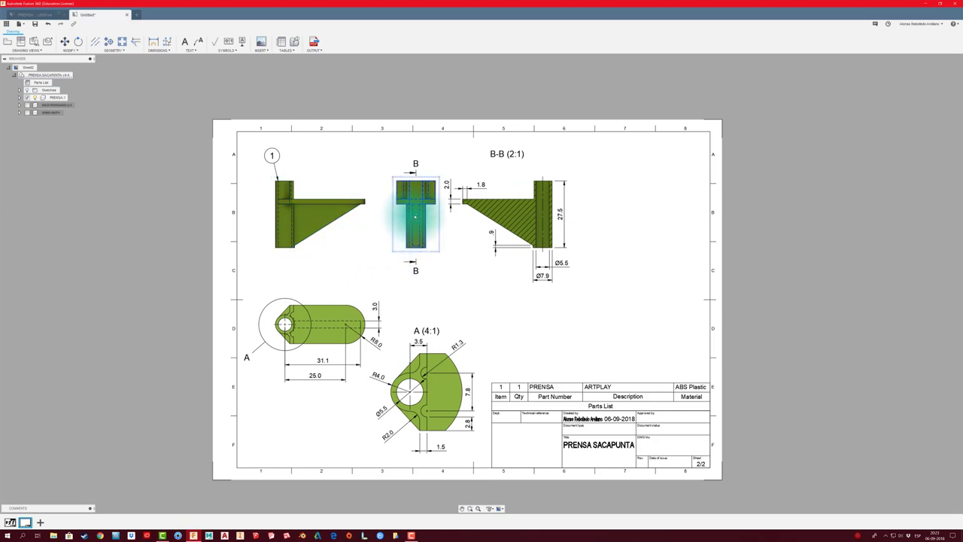
pyautogui.moveTo(404, 216); pyautogui.dragTo(395, 216)
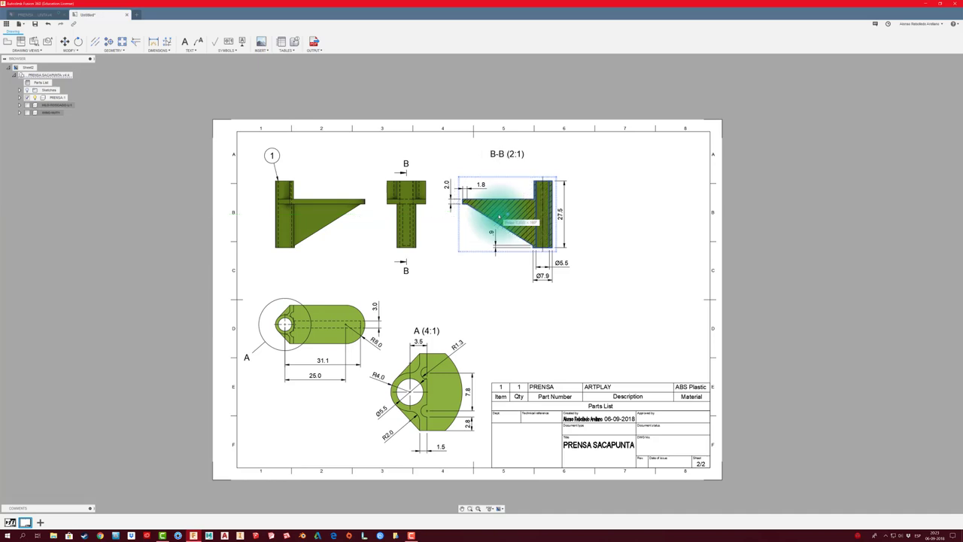
pyautogui.moveTo(498, 217); pyautogui.dragTo(489, 217)
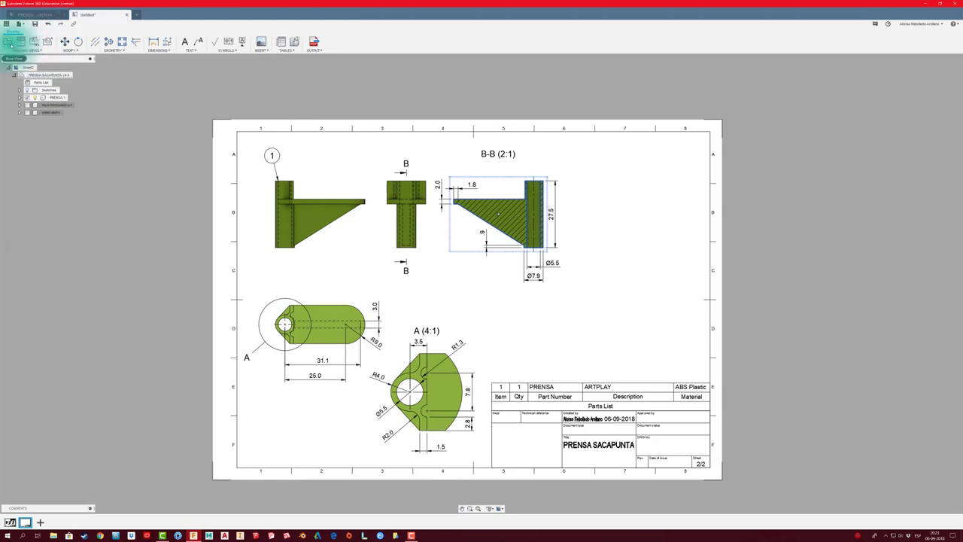
# Project a shaded isometric view from section B-B into the sheet's lower-right area
pyautogui.click(8, 42)
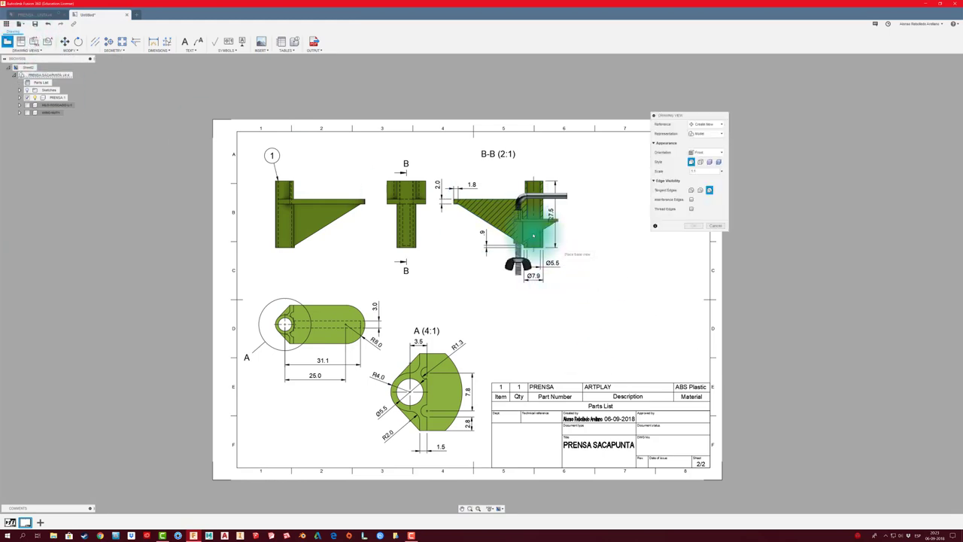
pyautogui.click(715, 226)
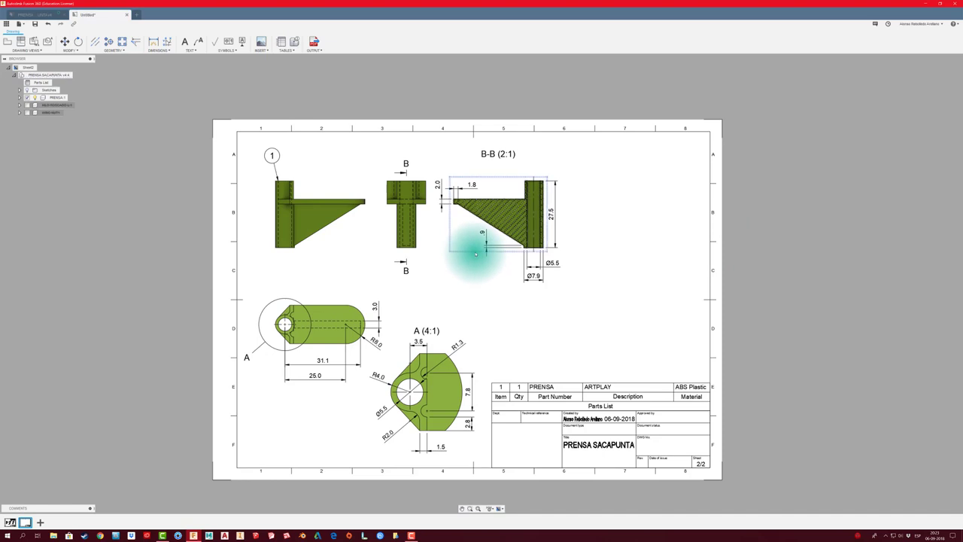
pyautogui.click(8, 42)
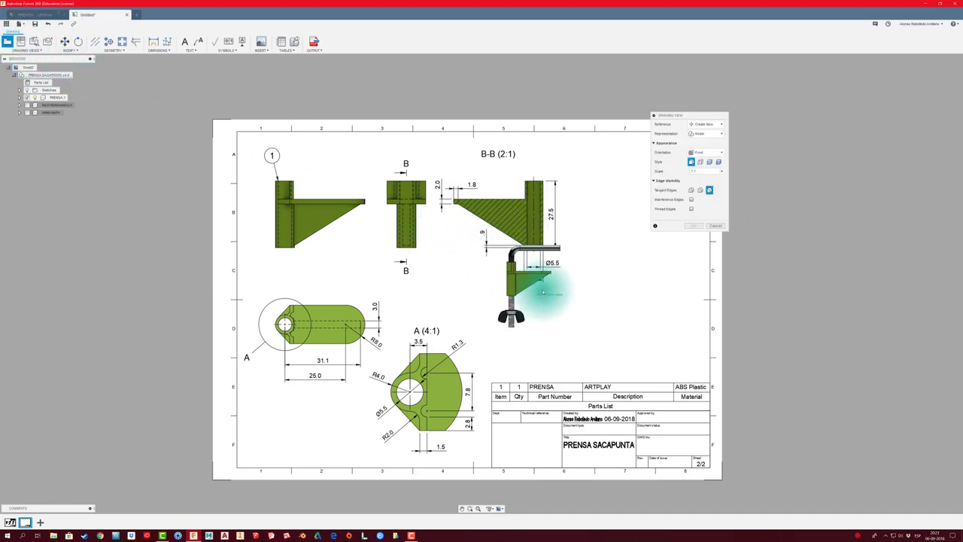
pyautogui.click(717, 227)
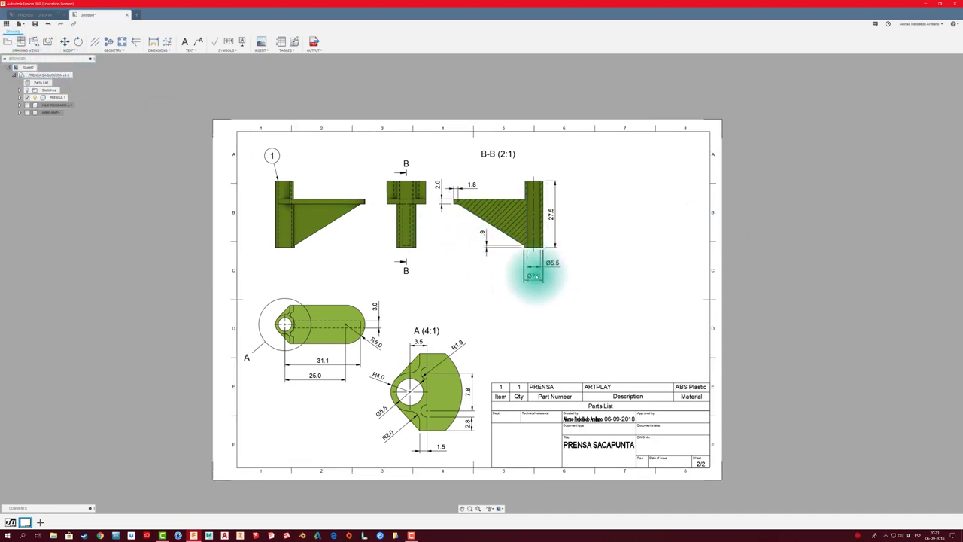
pyautogui.click(473, 251)
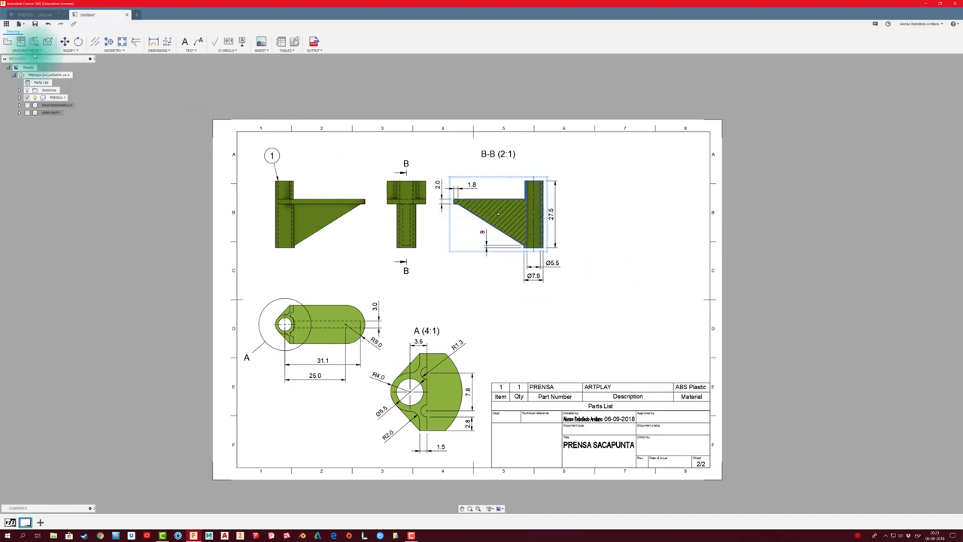
pyautogui.click(22, 43)
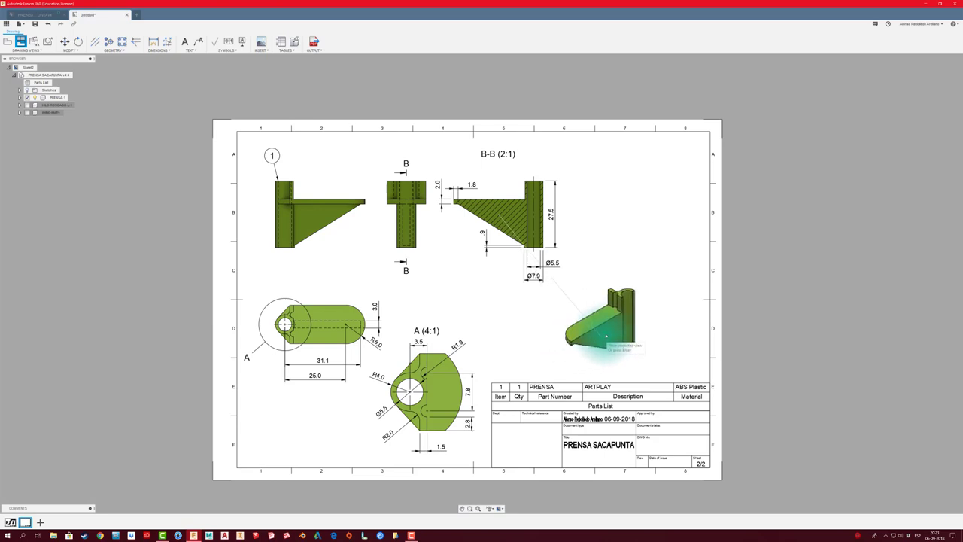
pyautogui.click(610, 328)
pyautogui.rightClick(657, 339)
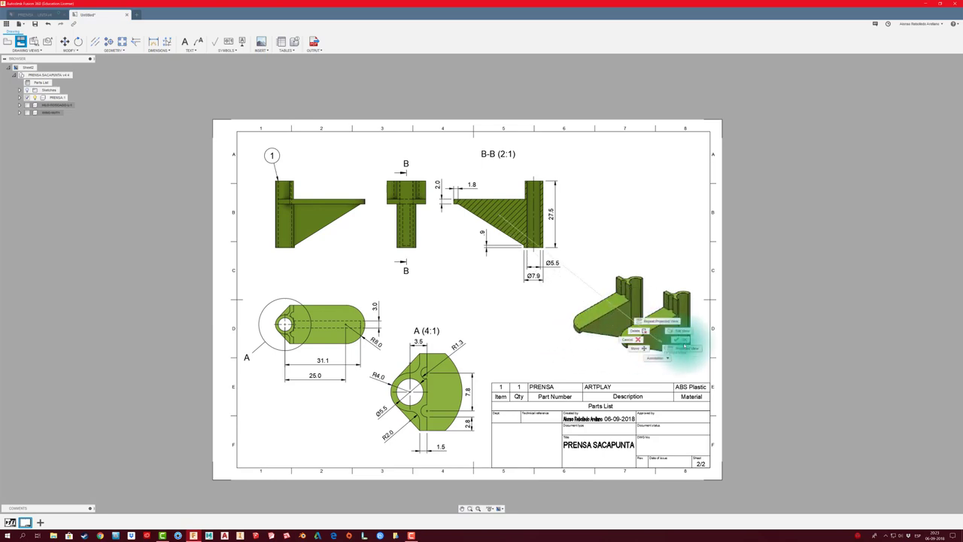
pyautogui.scroll(3, 673, 339)
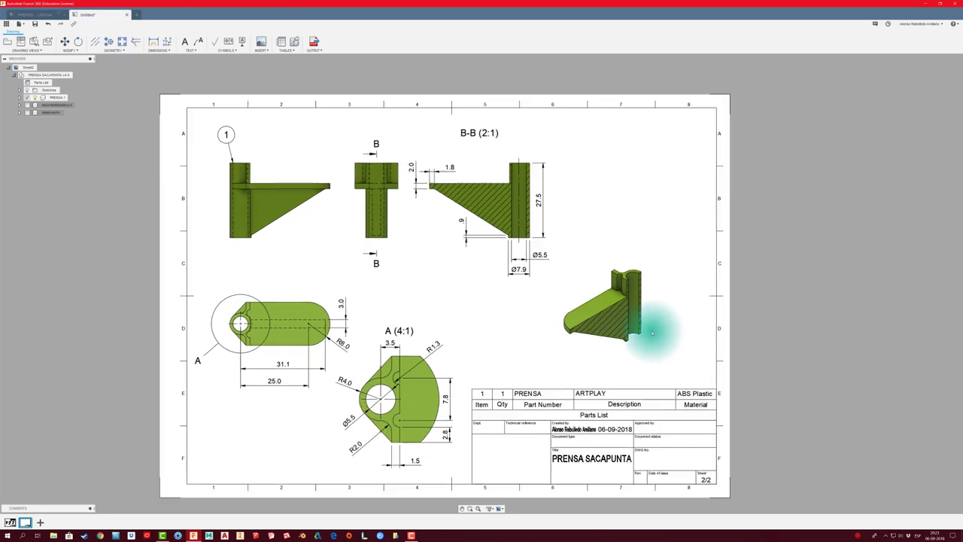
pyautogui.click(562, 376)
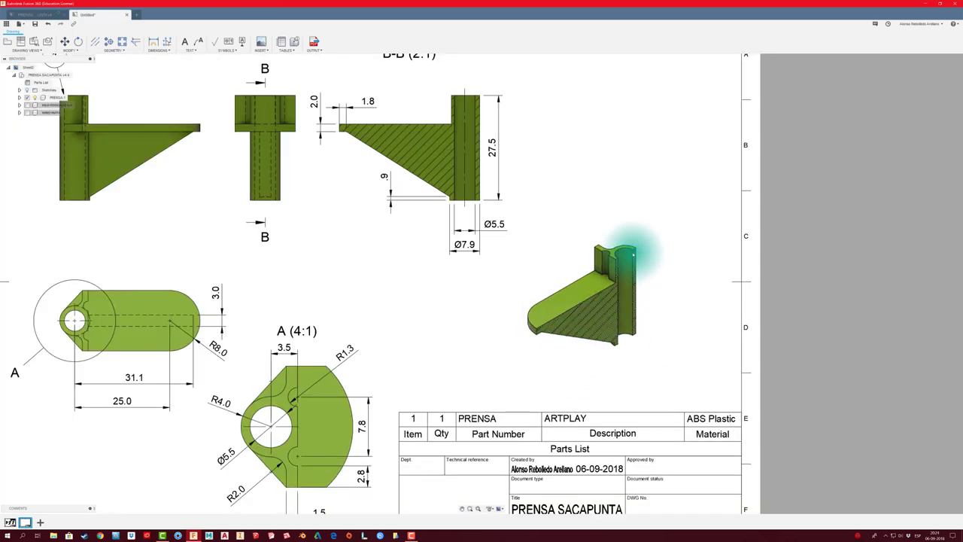
pyautogui.click(638, 253)
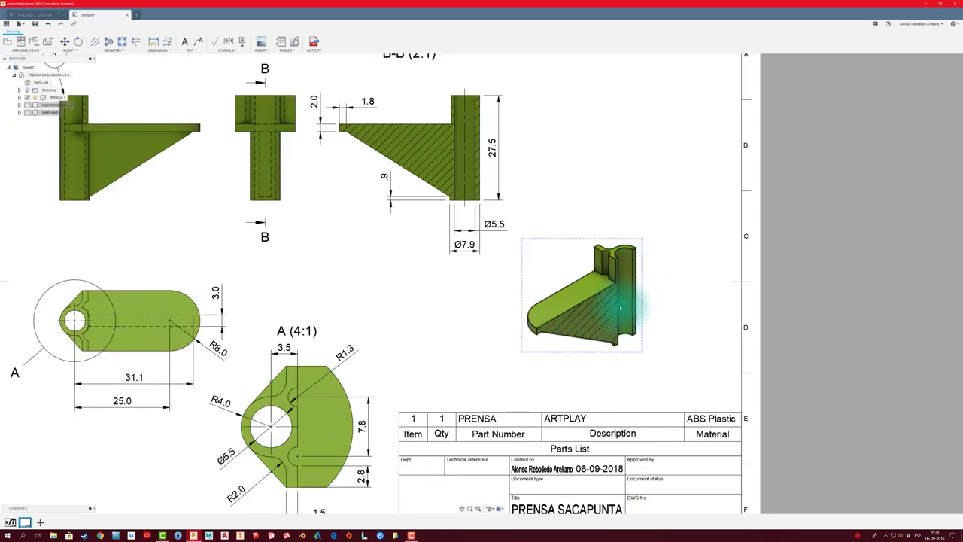
pyautogui.scroll(-3, 574, 353)
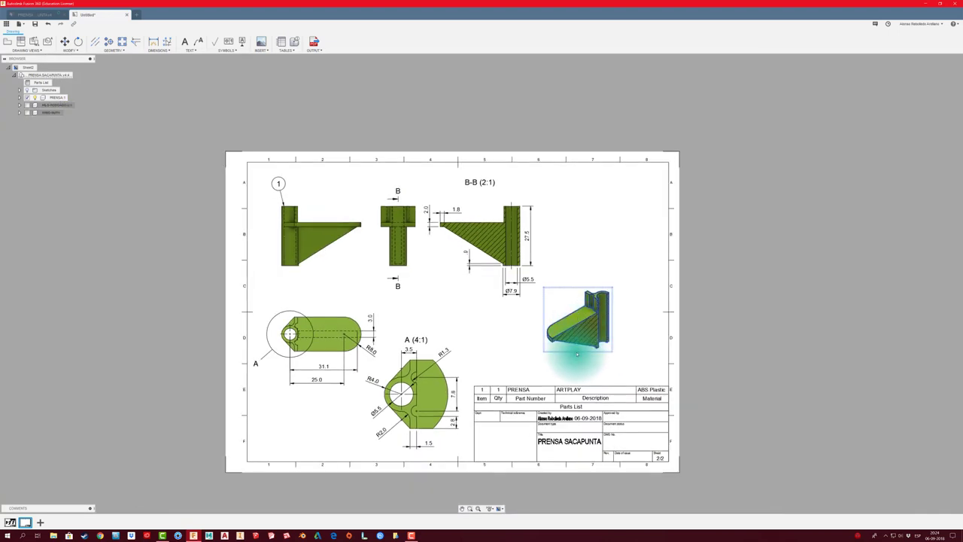
pyautogui.doubleClick(578, 351)
pyautogui.click(721, 154)
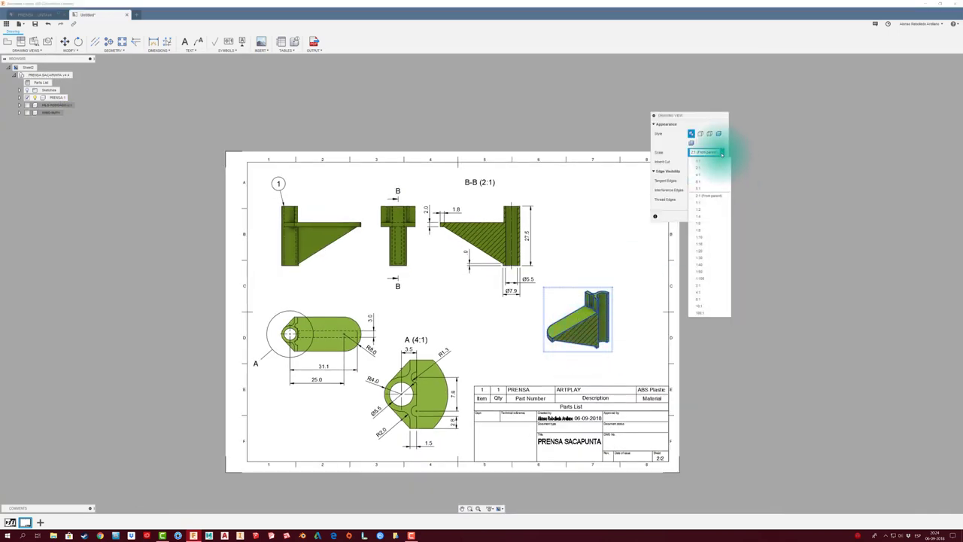
pyautogui.click(696, 226)
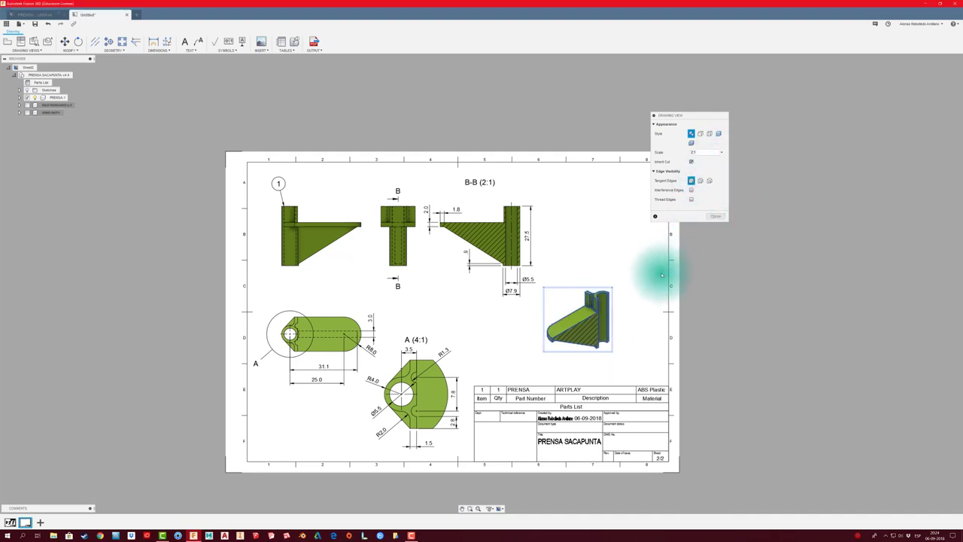
pyautogui.click(715, 216)
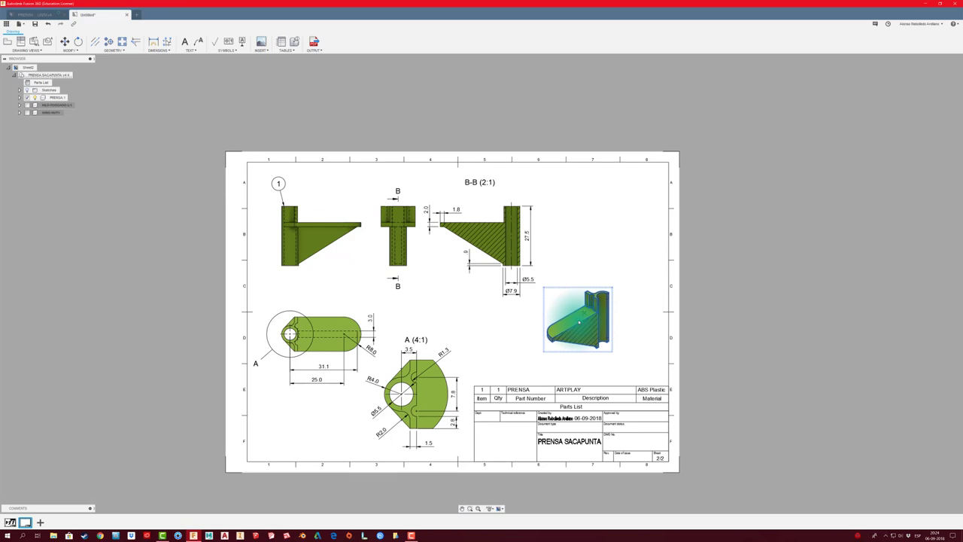
pyautogui.moveTo(592, 322); pyautogui.dragTo(602, 320)
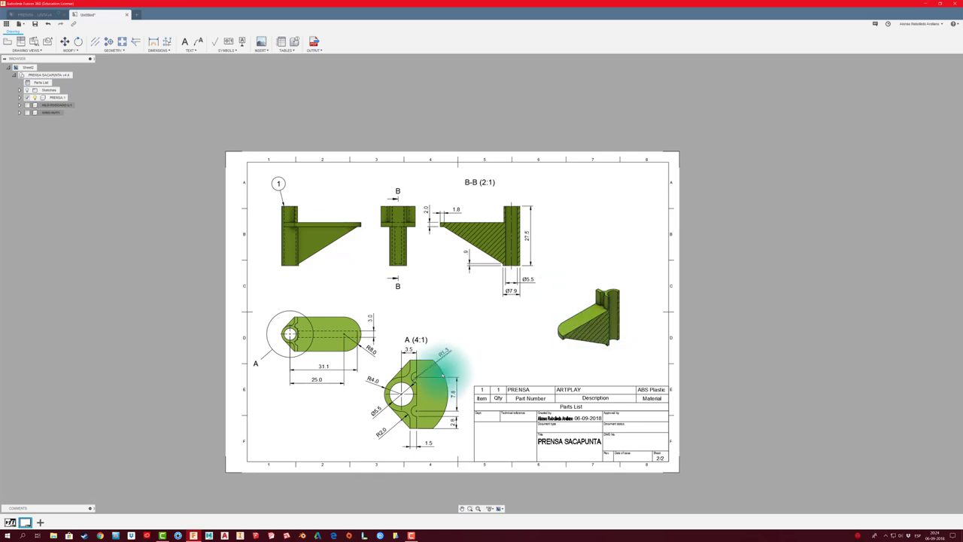
pyautogui.click(95, 41)
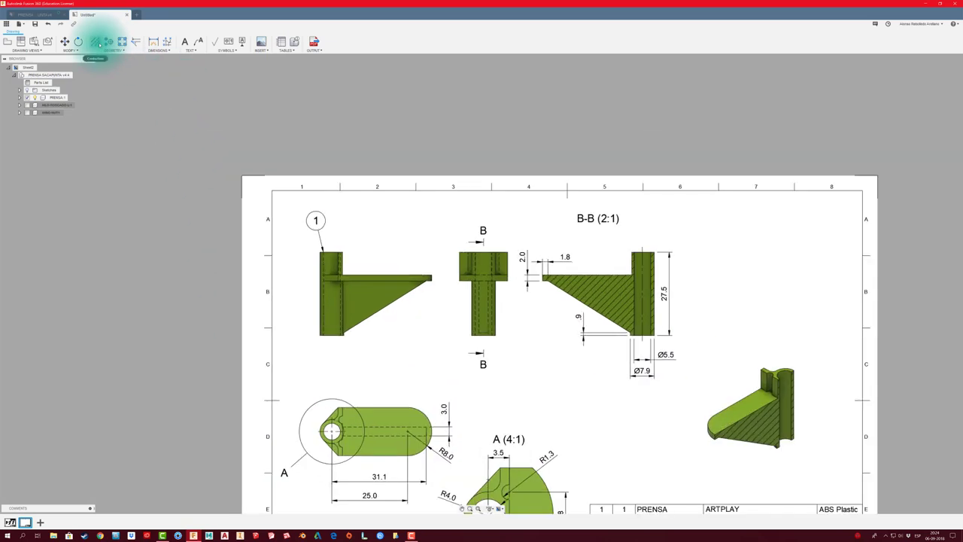
pyautogui.click(341, 326)
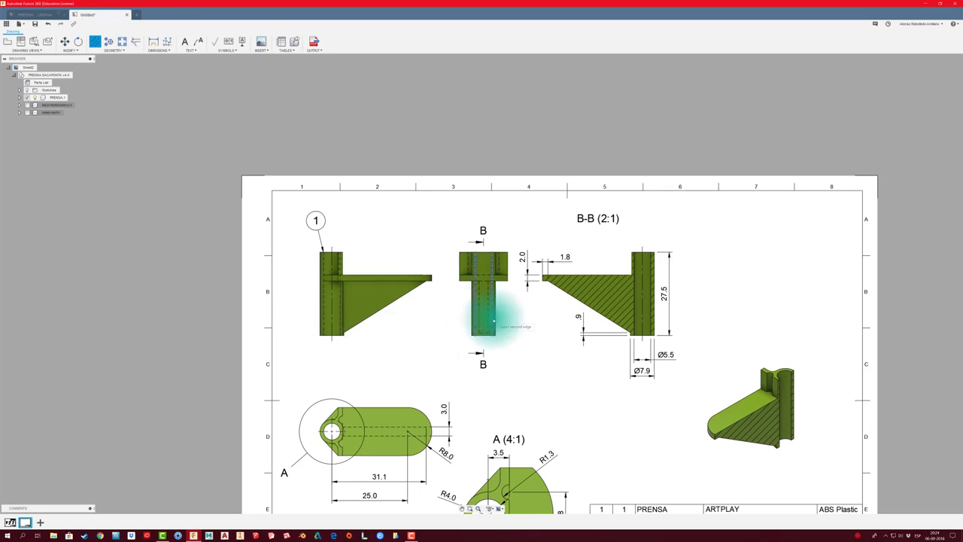
pyautogui.moveTo(387, 355); pyautogui.dragTo(329, 304, button='middle')
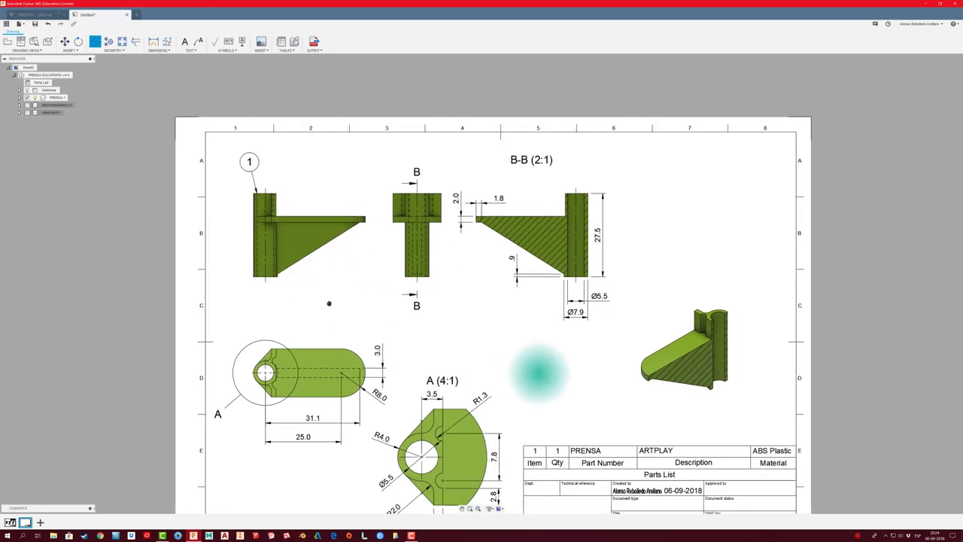
pyautogui.scroll(1, 538, 370)
pyautogui.scroll(-1, 527, 361)
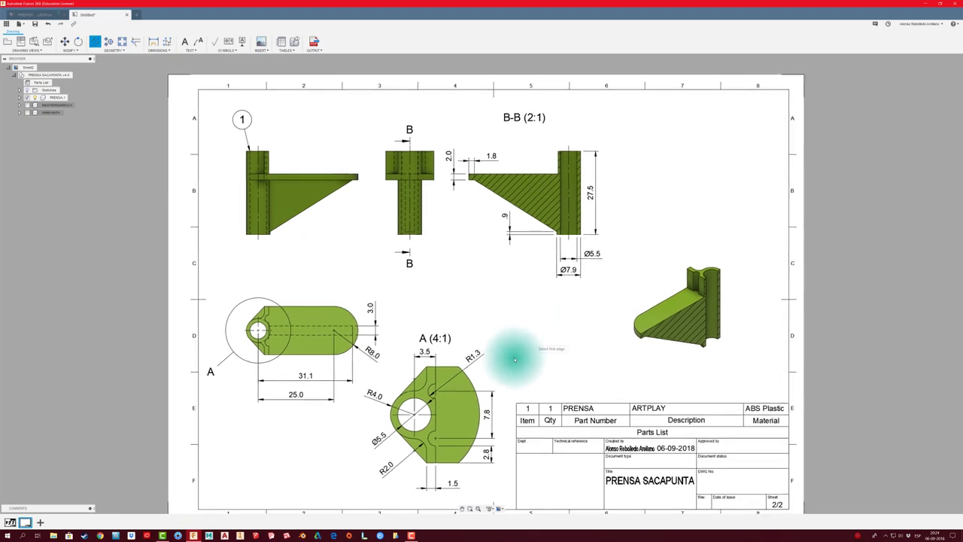
pyautogui.scroll(-1, 508, 366)
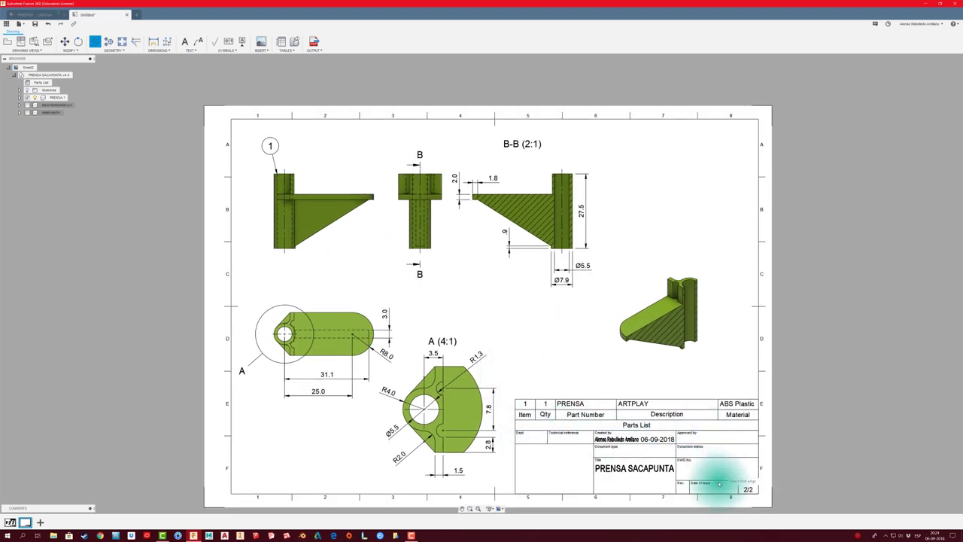
pyautogui.scroll(-1, 392, 419)
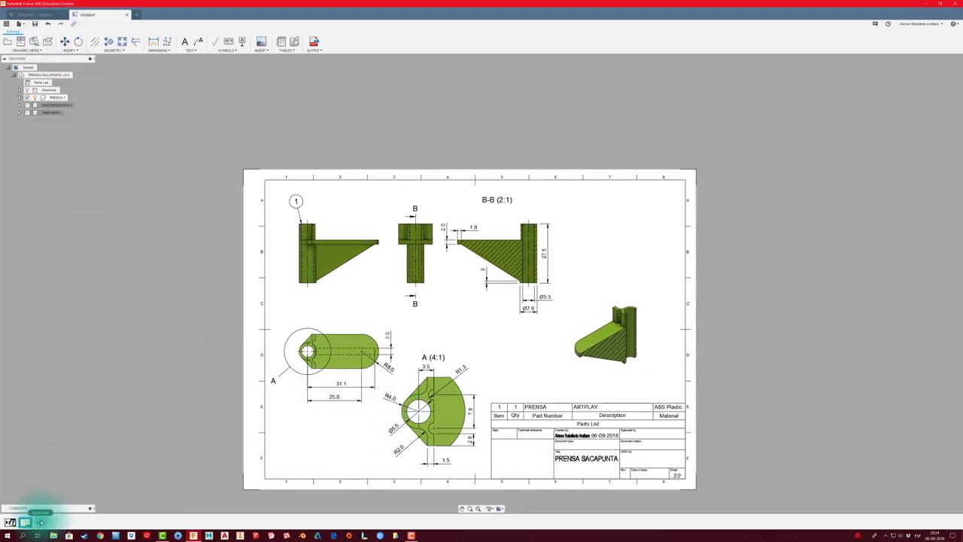
# Add sheet 3, check the PRENSA SACAPUNTA model, and begin a base view on it
pyautogui.click(40, 522)
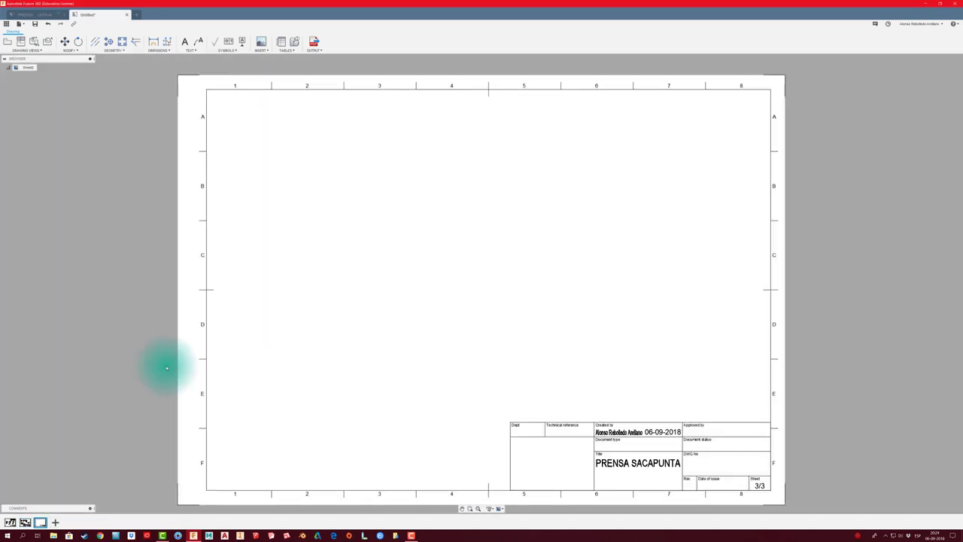
pyautogui.click(40, 14)
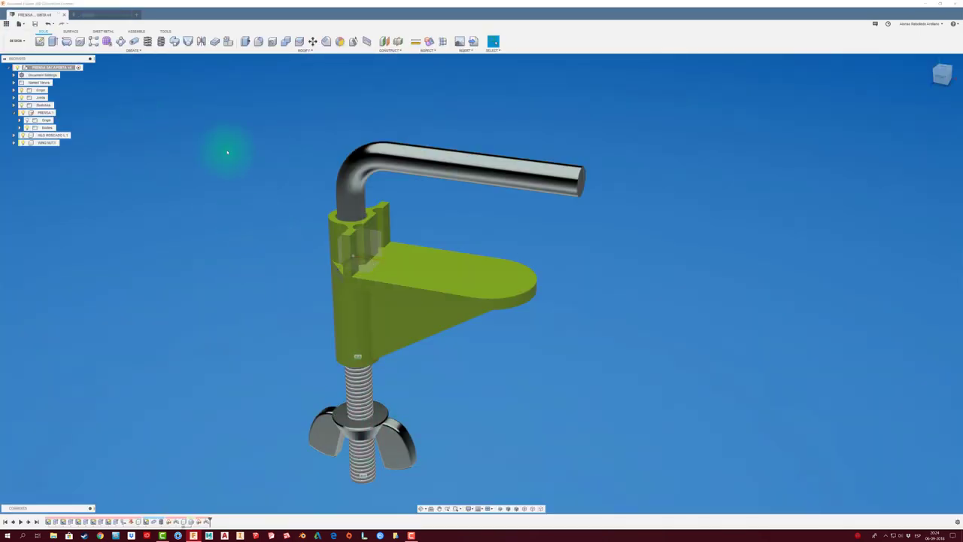
pyautogui.click(105, 14)
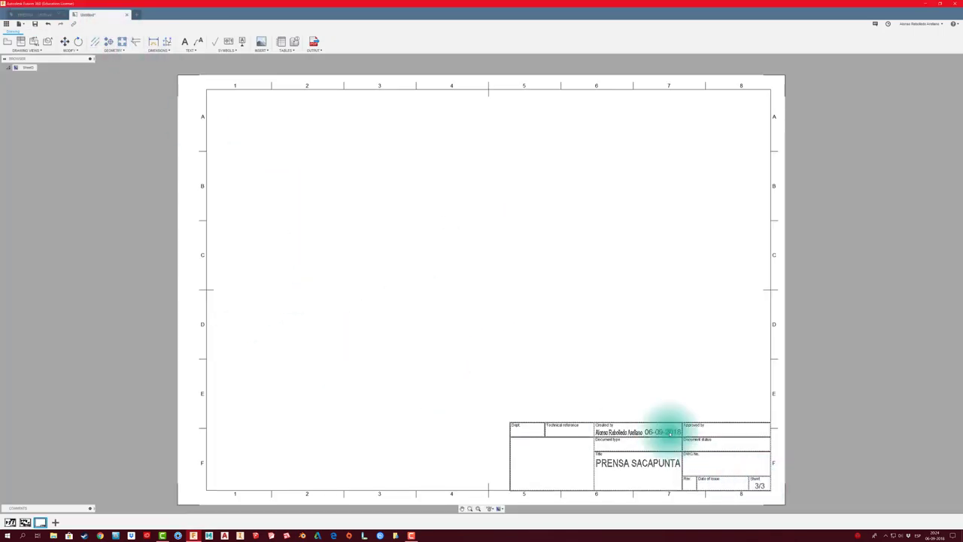
pyautogui.click(9, 41)
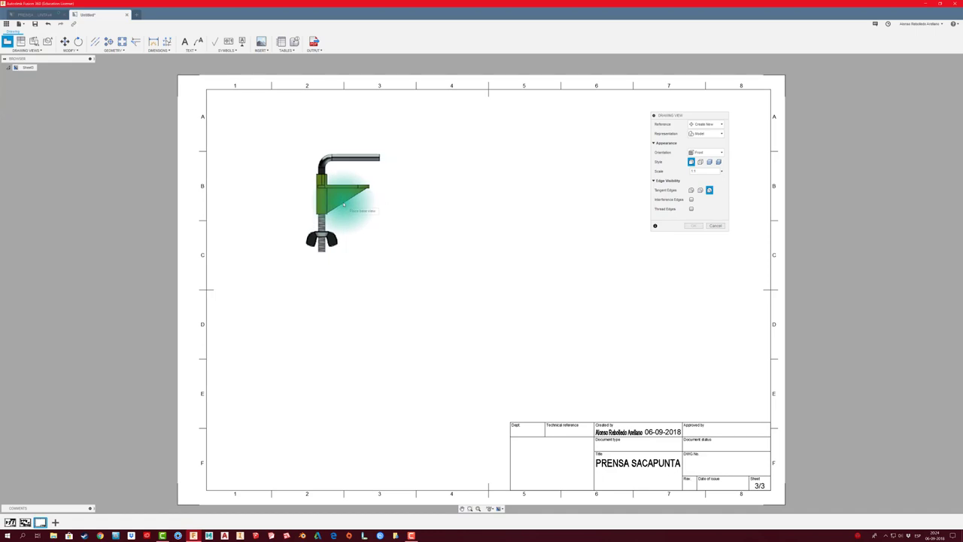
# Create a shaded front base view at 2:1 scale on the left of sheet 3
pyautogui.click(709, 162)
pyautogui.click(704, 180)
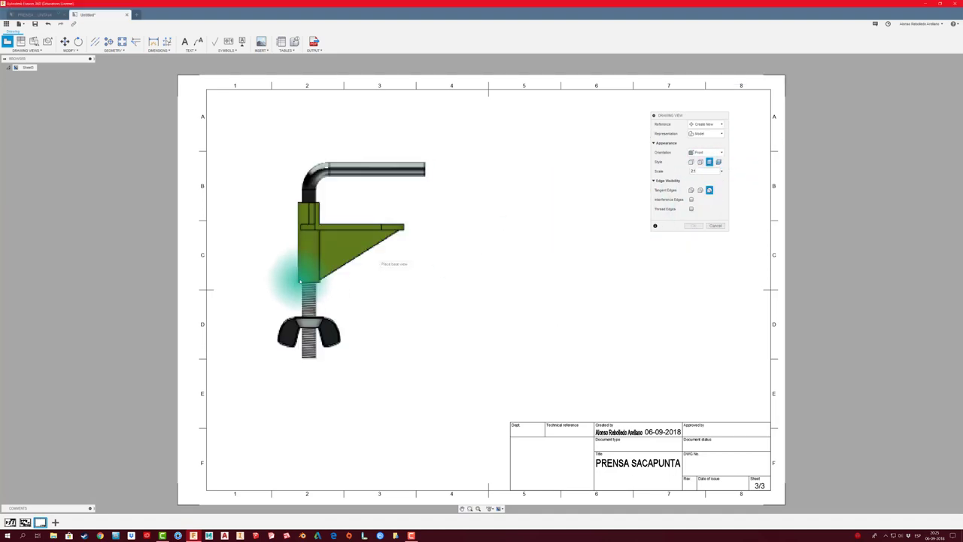
pyautogui.click(721, 171)
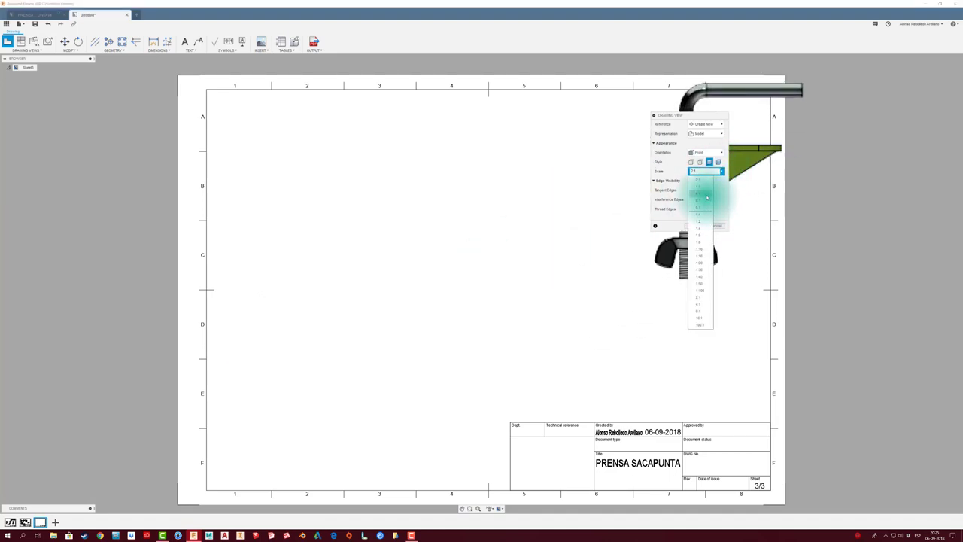
pyautogui.click(707, 198)
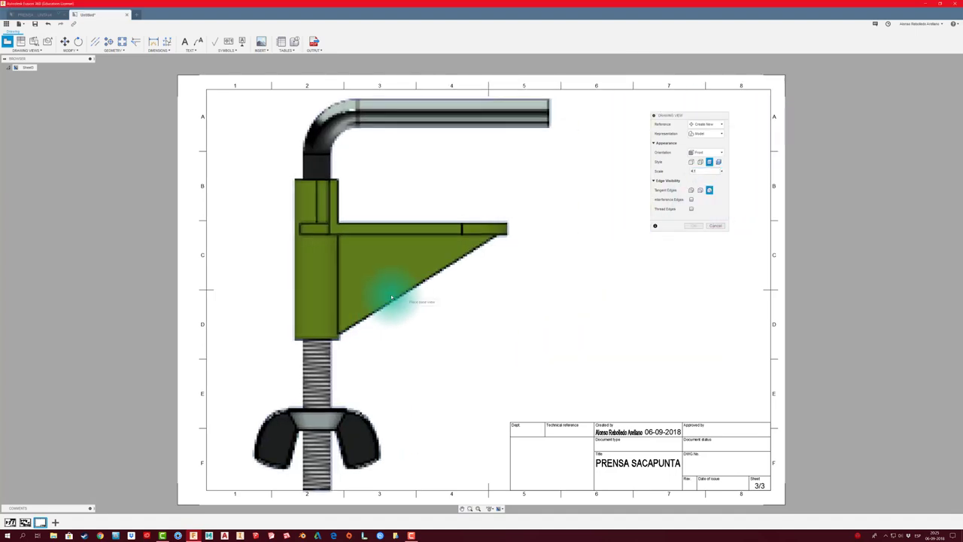
pyautogui.click(718, 171)
pyautogui.click(704, 184)
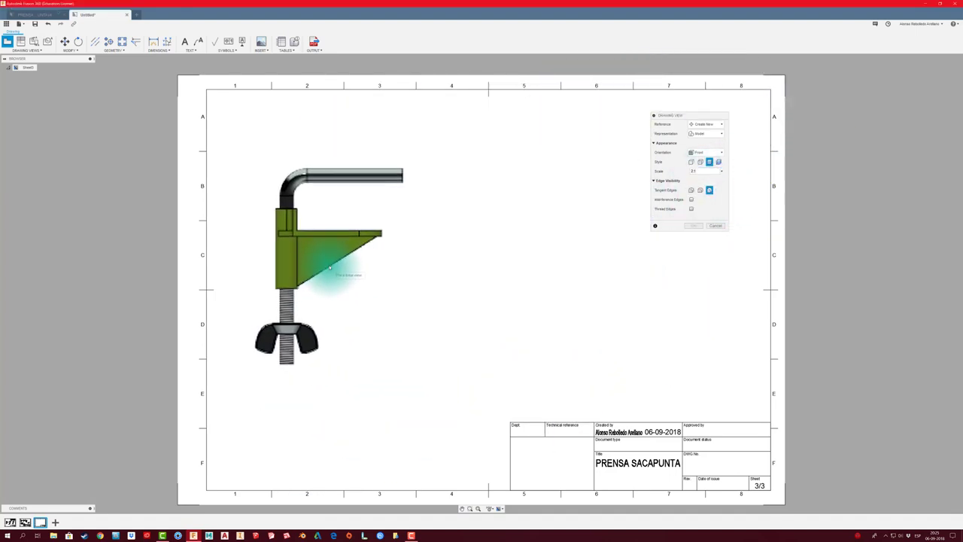
pyautogui.click(344, 288)
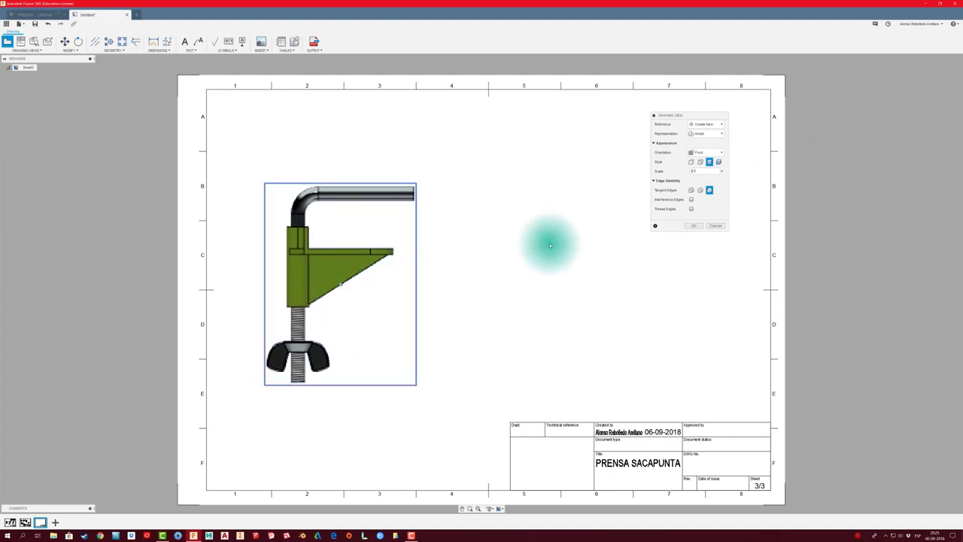
pyautogui.click(693, 226)
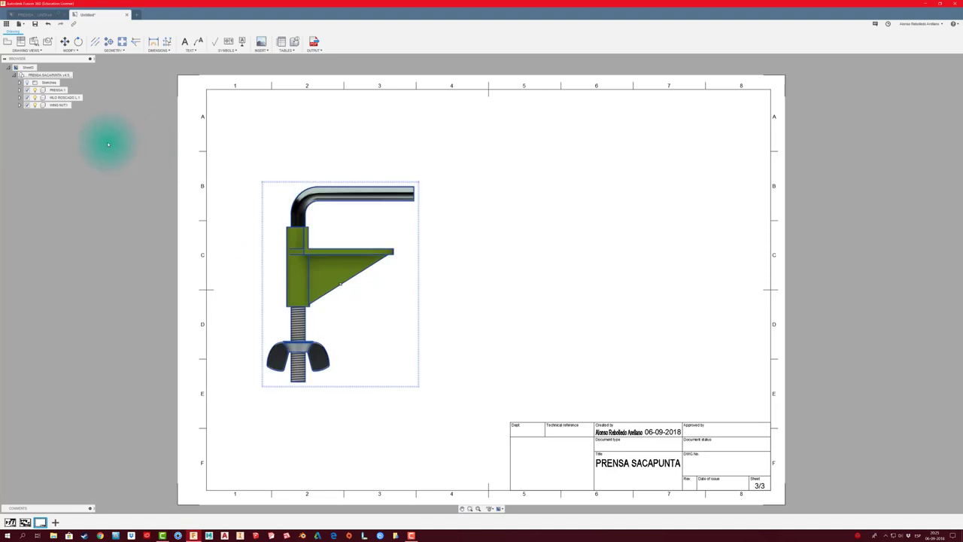
# Hide the wing nut and PRENSA 1 so only the threaded L-rod shows
pyautogui.click(27, 104)
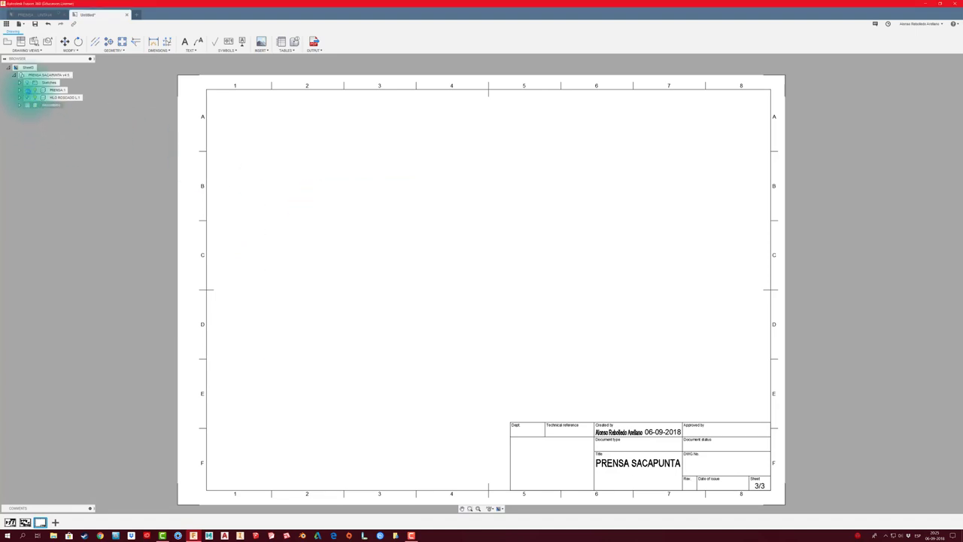
pyautogui.click(35, 90)
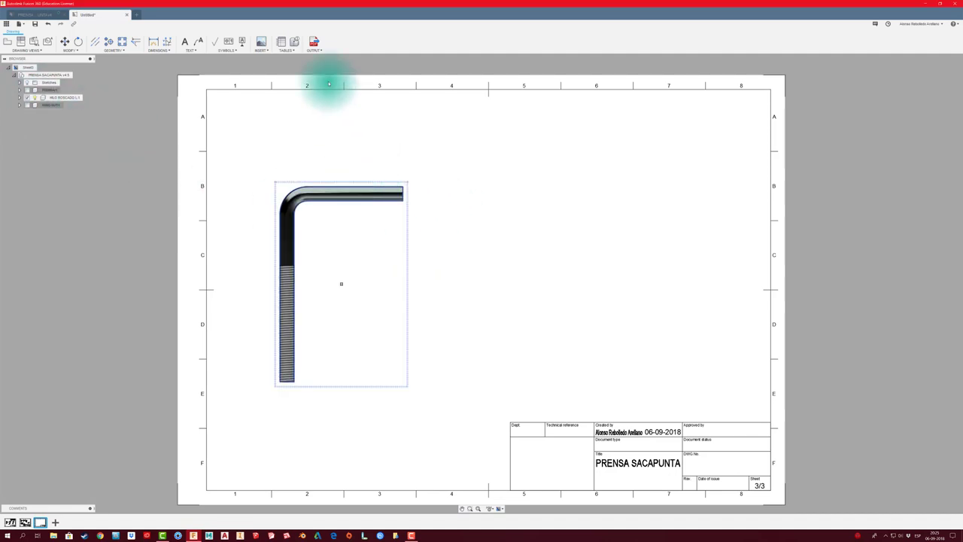
pyautogui.click(280, 41)
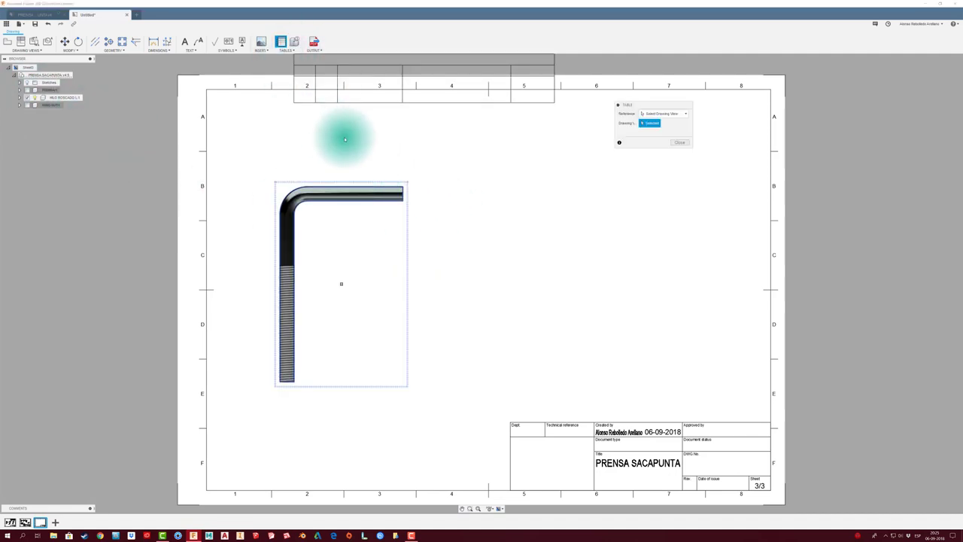
# Place the HILO ROSCADO L parts list at top-left, then discard a trial 58.0 rod dimension
pyautogui.click(207, 90)
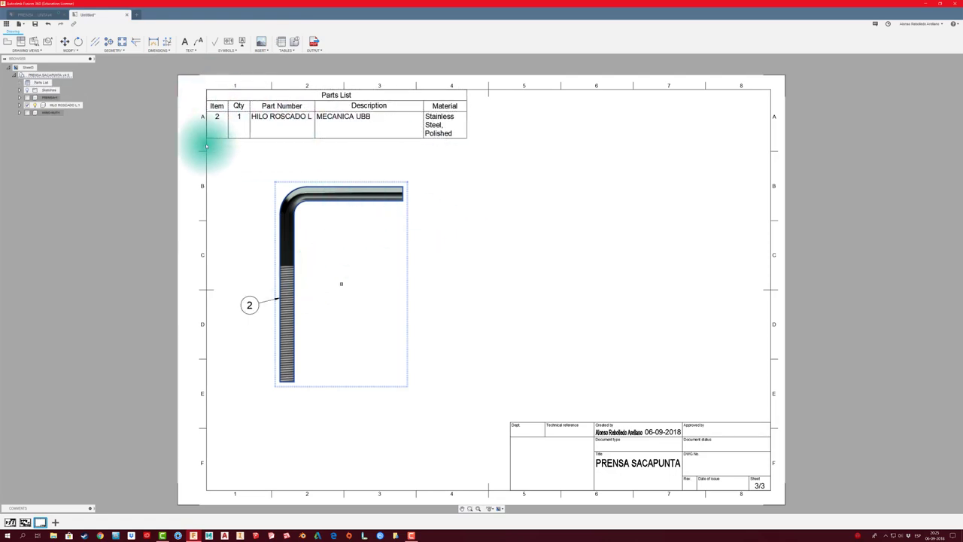
pyautogui.click(153, 43)
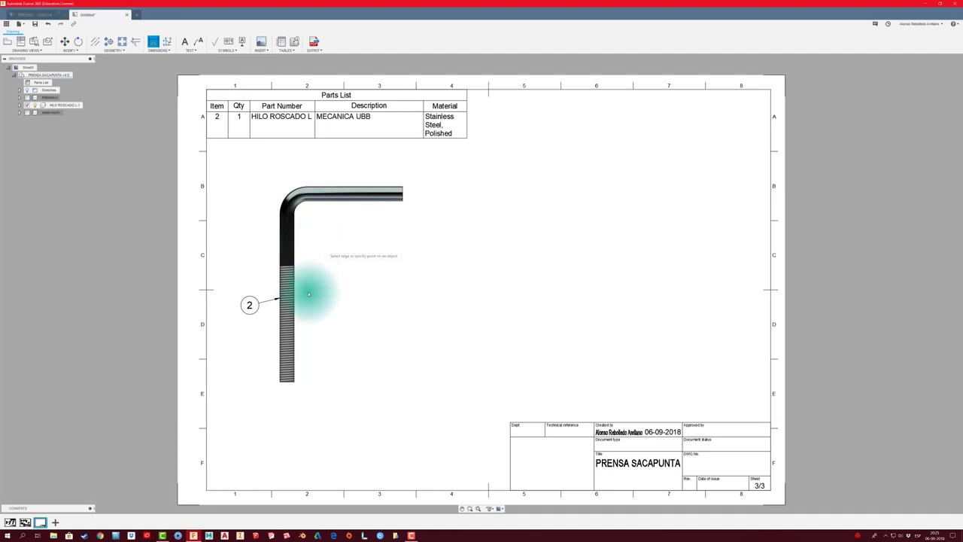
pyautogui.scroll(1, 313, 284)
pyautogui.click(288, 410)
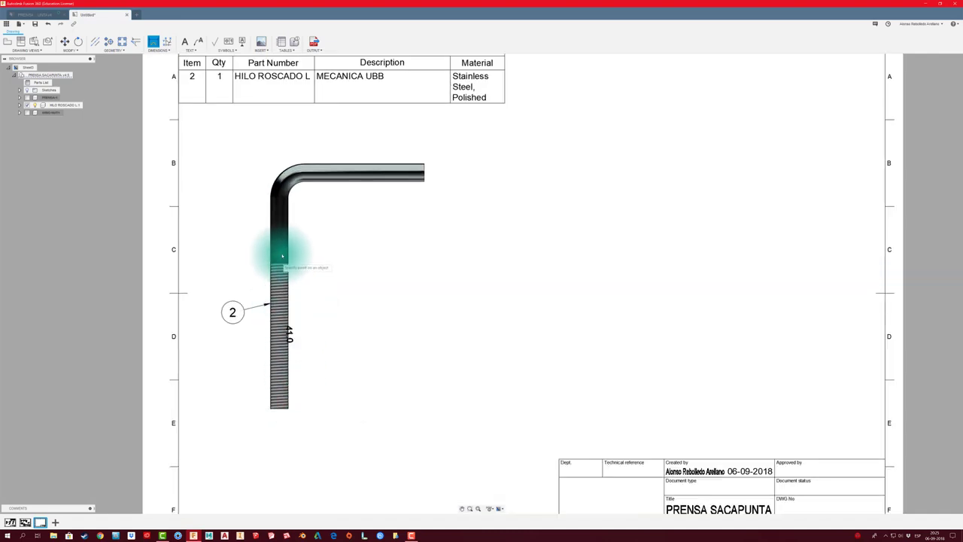
pyautogui.scroll(2, 287, 265)
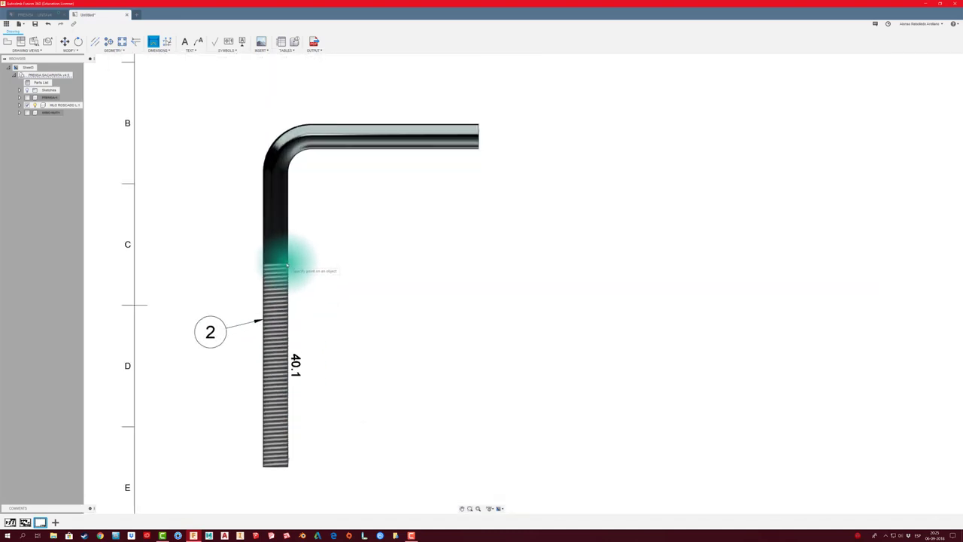
pyautogui.click(288, 149)
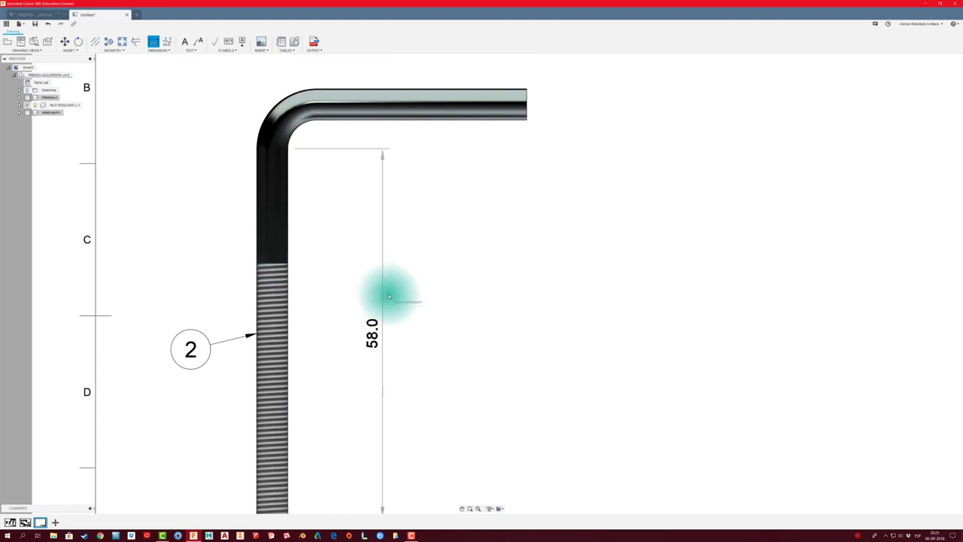
pyautogui.press('Escape')
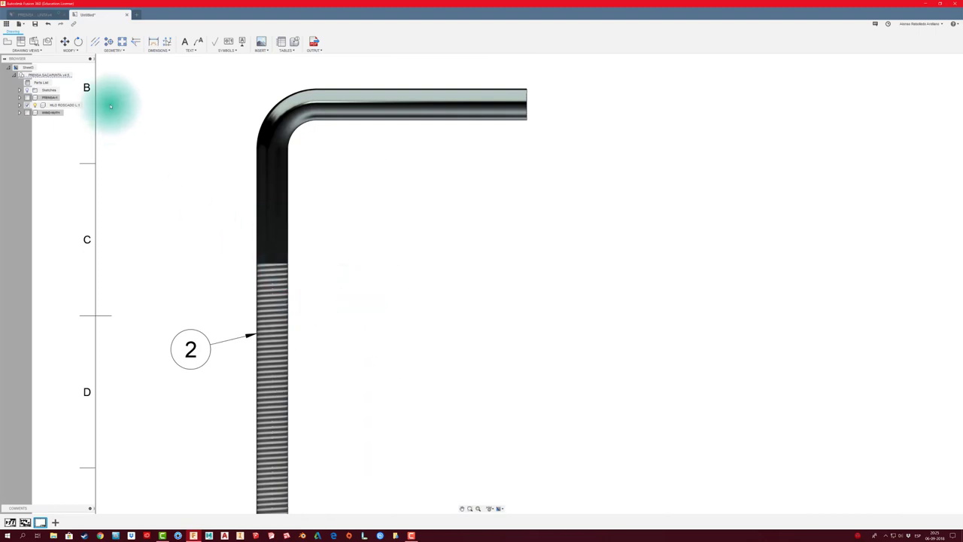
# Attempt a length dimension down to the rod's bottom end, then cancel it
pyautogui.click(154, 42)
pyautogui.click(295, 268)
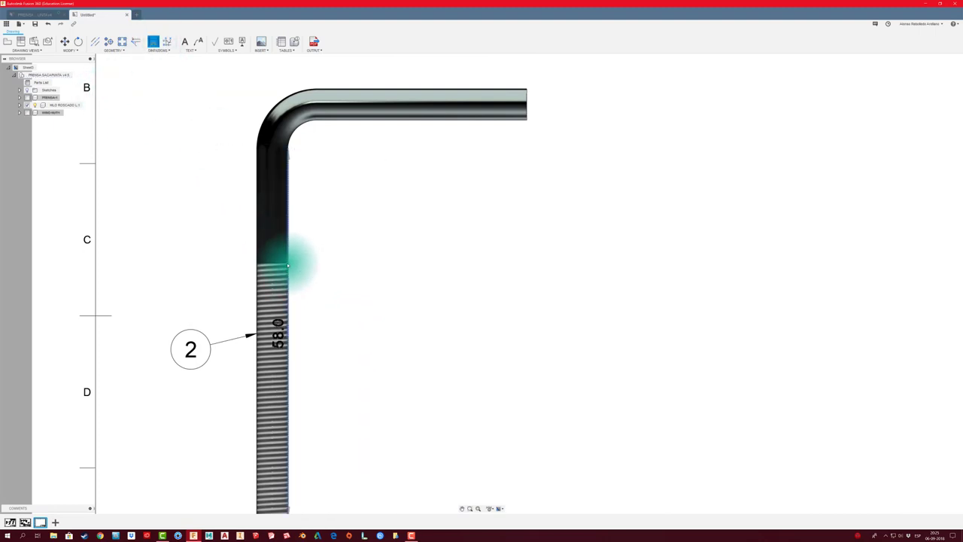
pyautogui.moveTo(301, 490); pyautogui.dragTo(317, 454, button='middle')
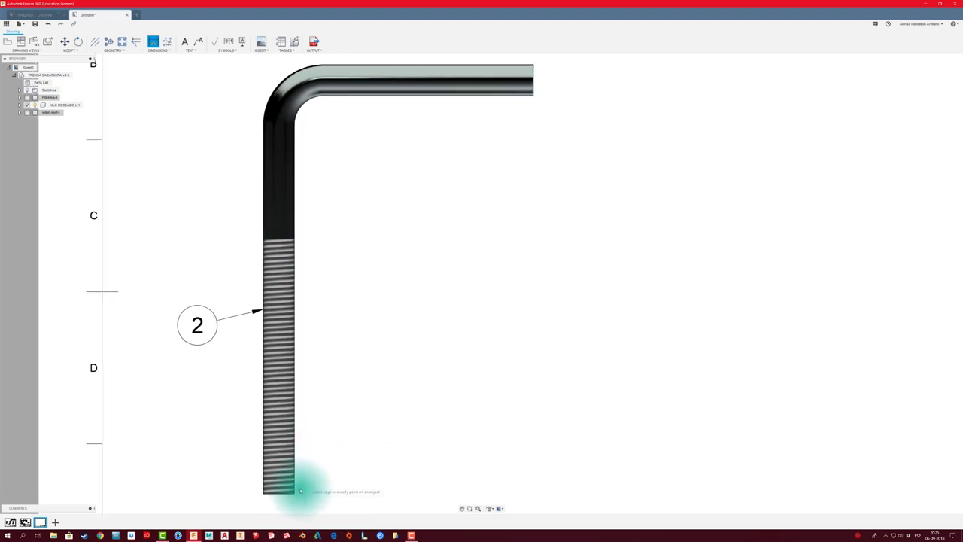
pyautogui.click(295, 485)
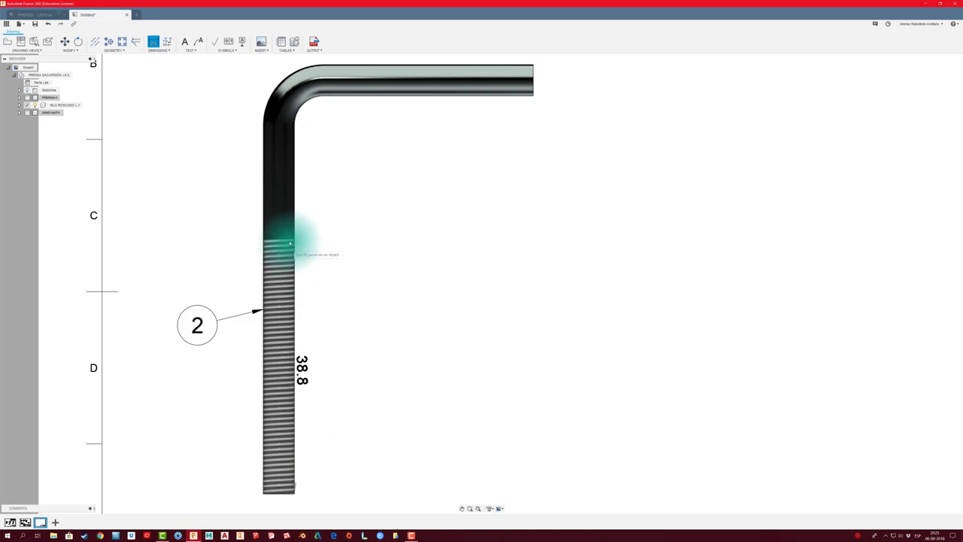
pyautogui.scroll(3, 290, 242)
pyautogui.scroll(1, 298, 235)
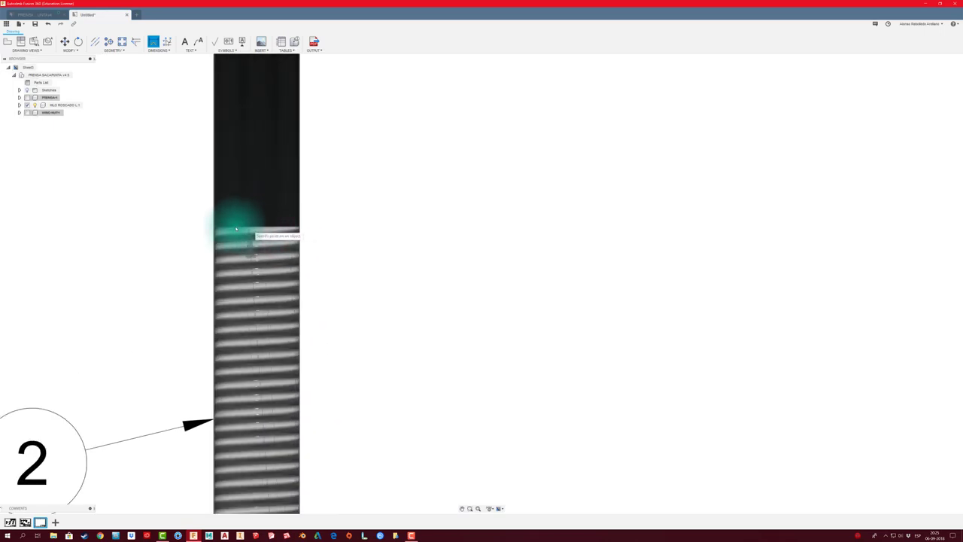
pyautogui.scroll(-3, 305, 283)
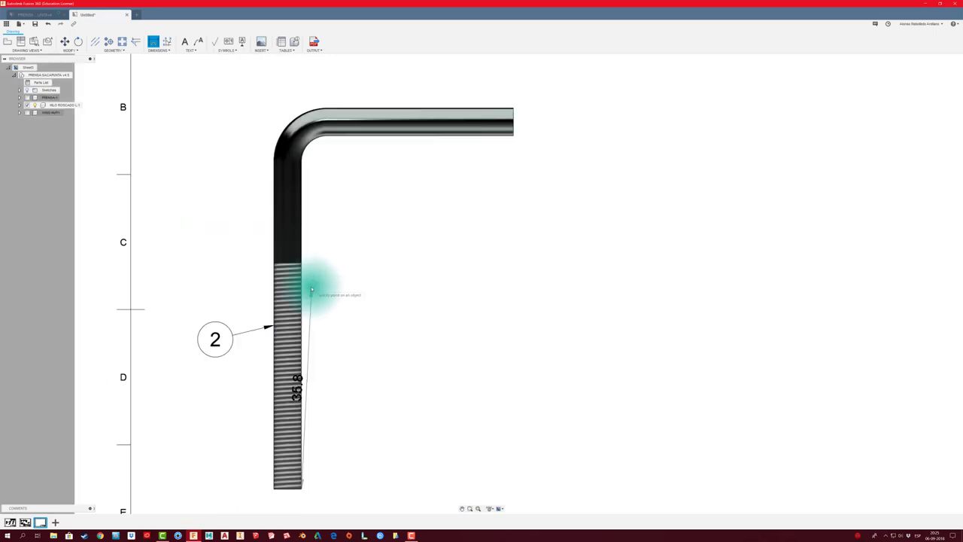
pyautogui.scroll(-1, 311, 290)
pyautogui.press('Escape')
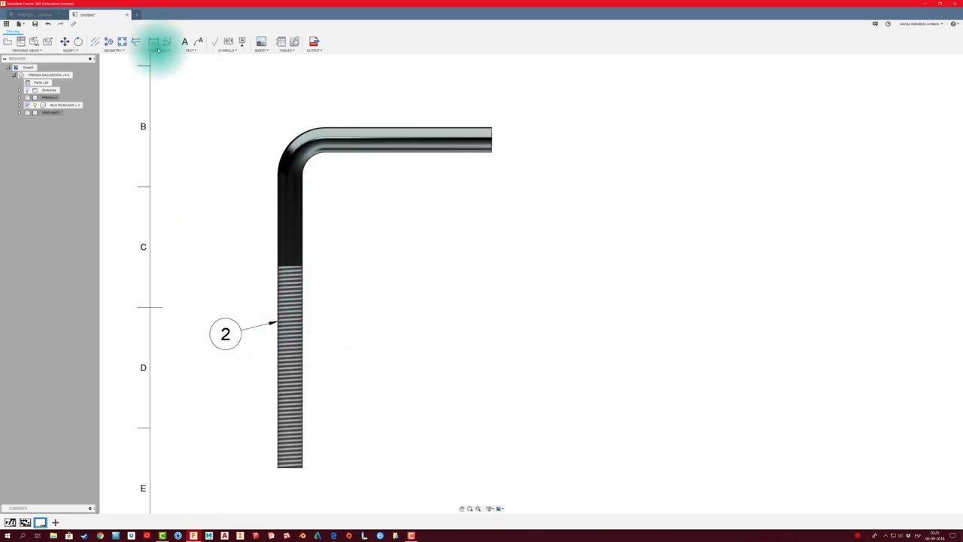
pyautogui.click(153, 42)
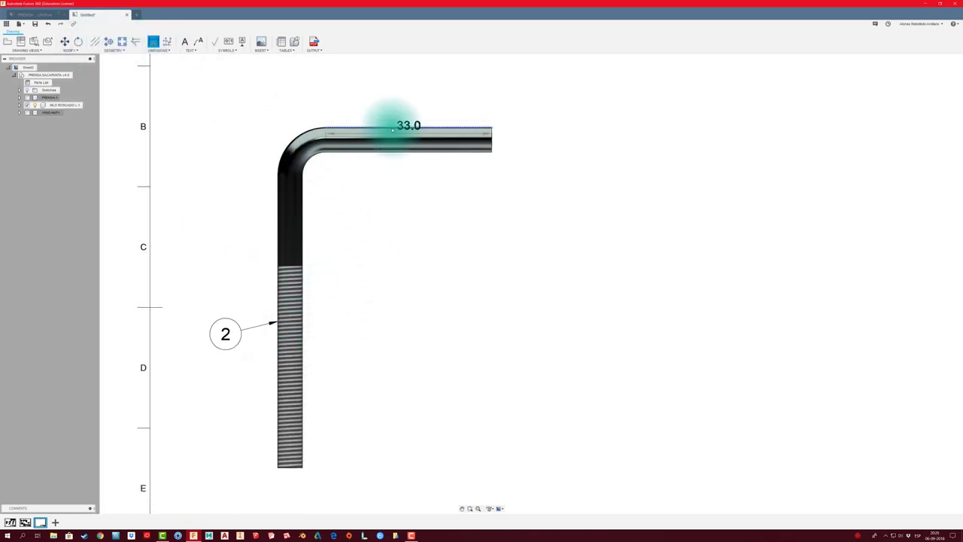
pyautogui.click(391, 96)
pyautogui.click(150, 75)
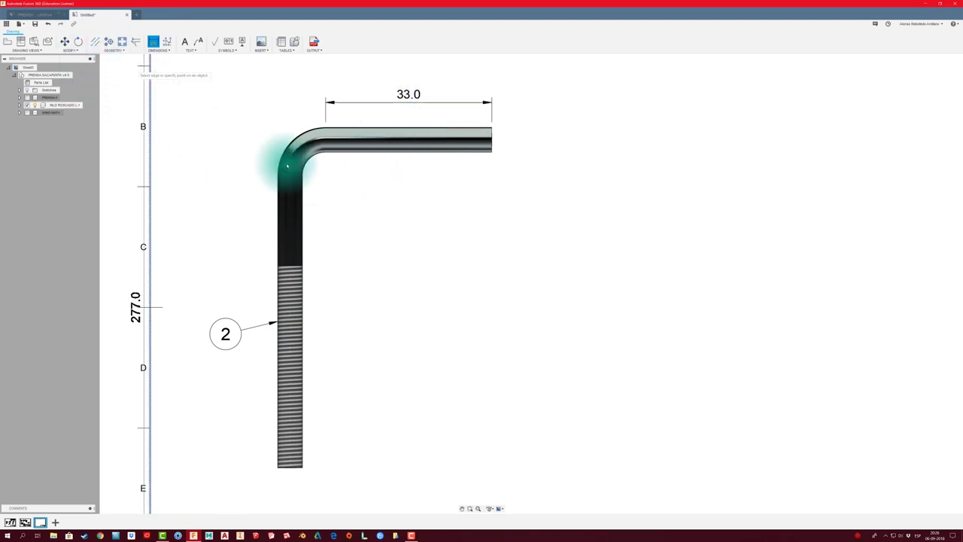
pyautogui.press('Escape')
pyautogui.click(344, 188)
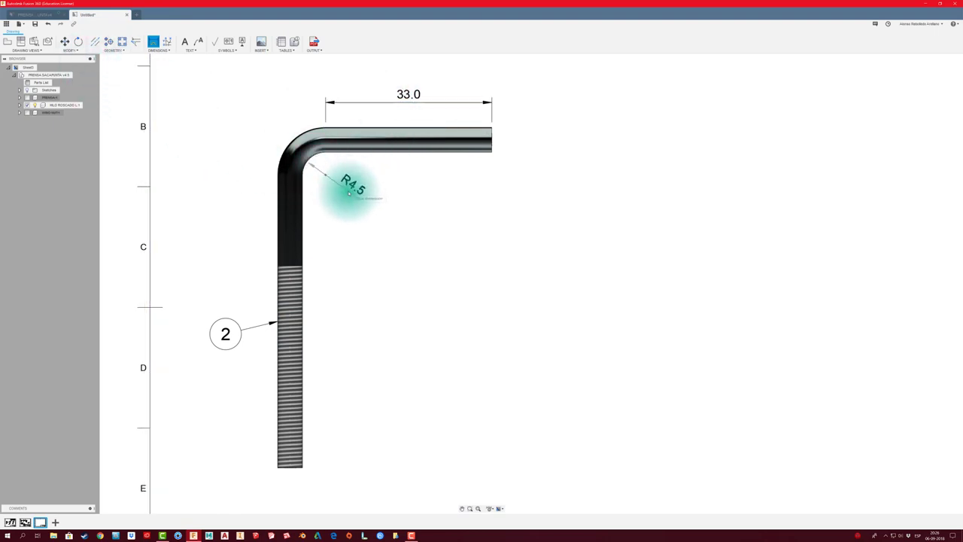
pyautogui.click(107, 41)
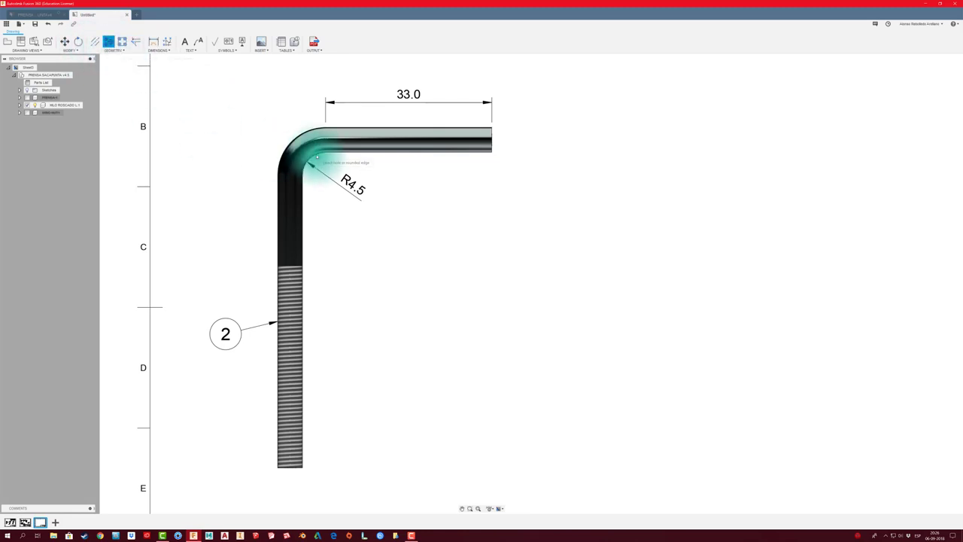
pyautogui.moveTo(436, 252); pyautogui.dragTo(389, 291, button='middle')
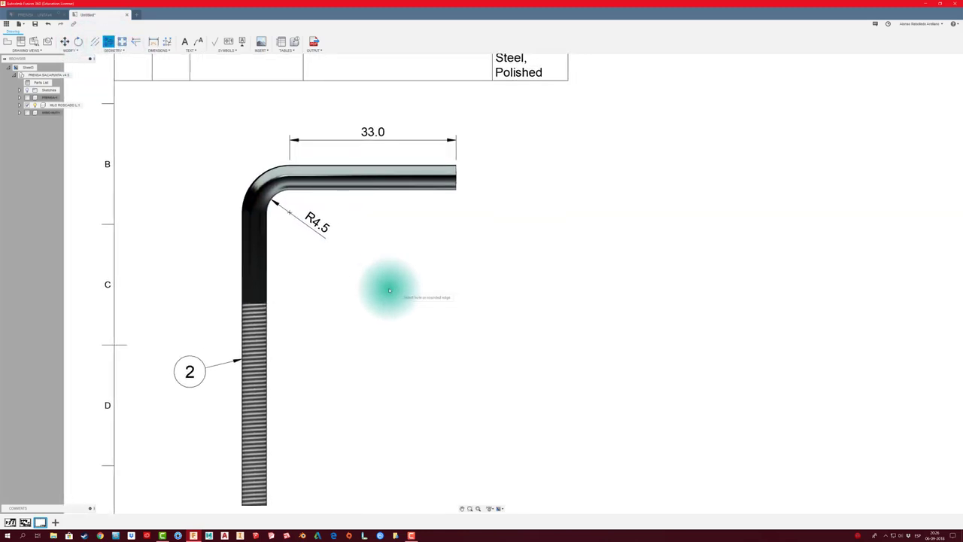
pyautogui.scroll(-1, 389, 290)
pyautogui.scroll(2, 457, 189)
pyautogui.scroll(-1, 405, 256)
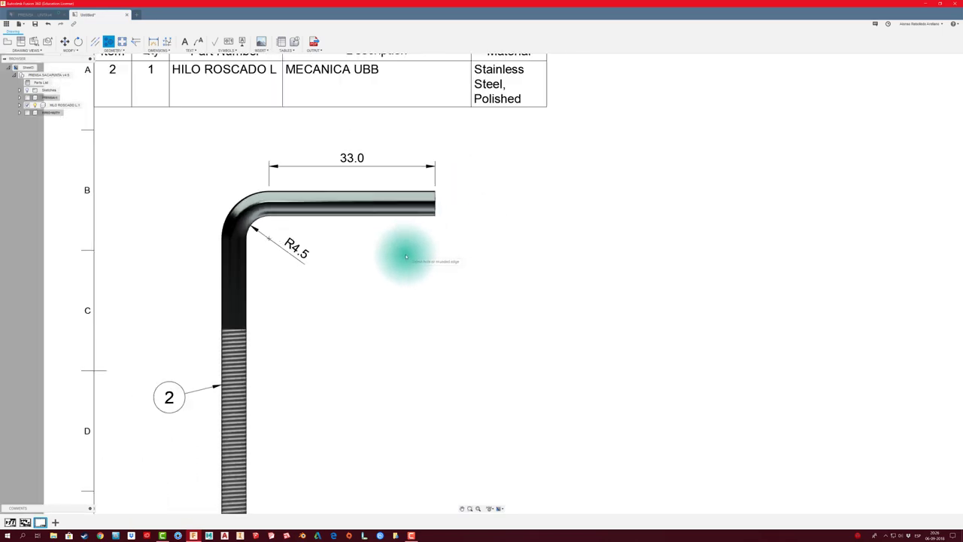
pyautogui.moveTo(406, 257)
pyautogui.mouseDown(button='middle')
pyautogui.moveTo(389, 260)
pyautogui.moveTo(437, 195)
pyautogui.mouseUp(button='middle')
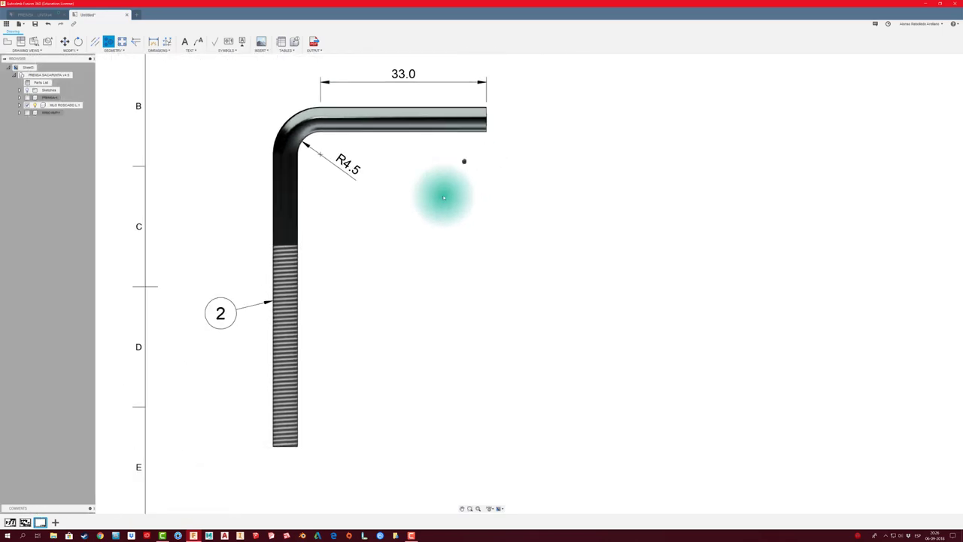
# Dimension the rod from its bottom end, then shorten it to the 40.0 threaded length
pyautogui.click(153, 42)
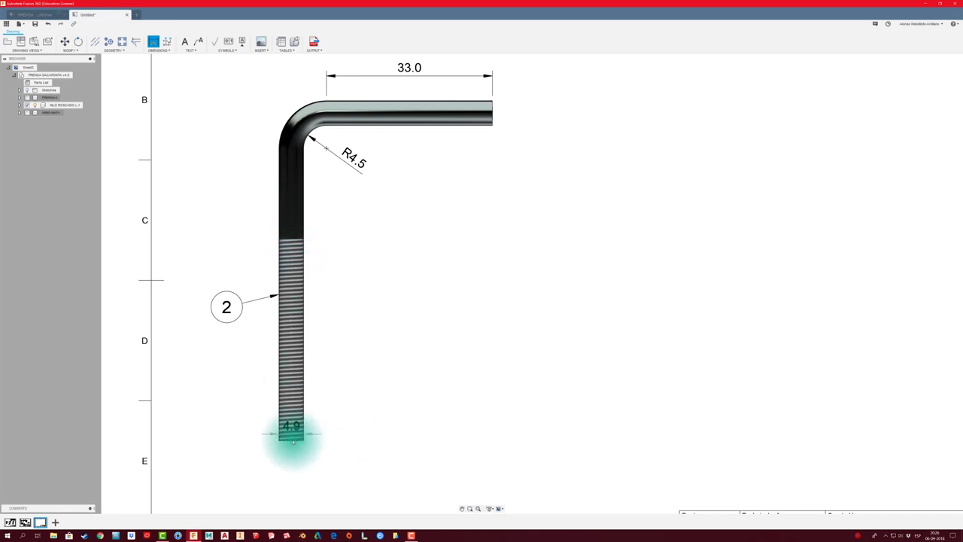
pyautogui.click(304, 442)
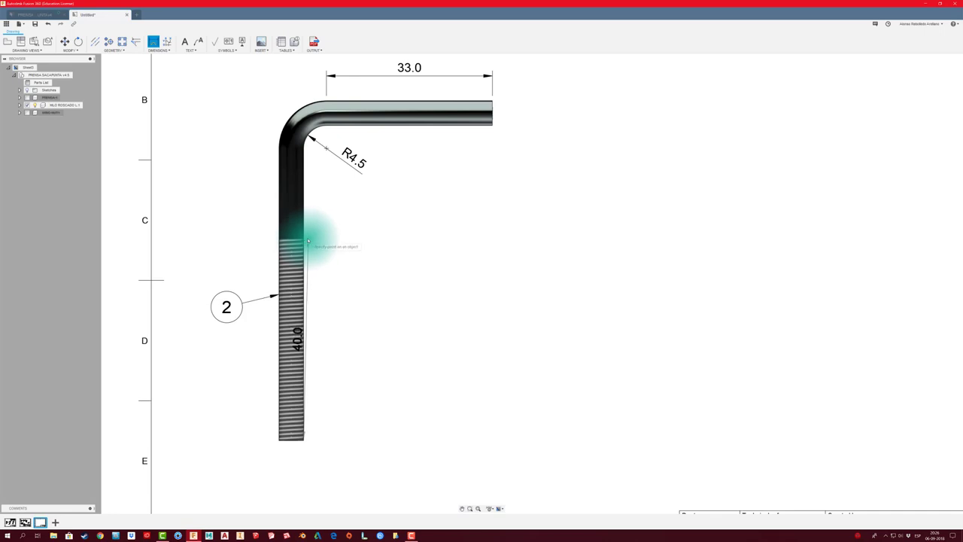
pyautogui.click(304, 147)
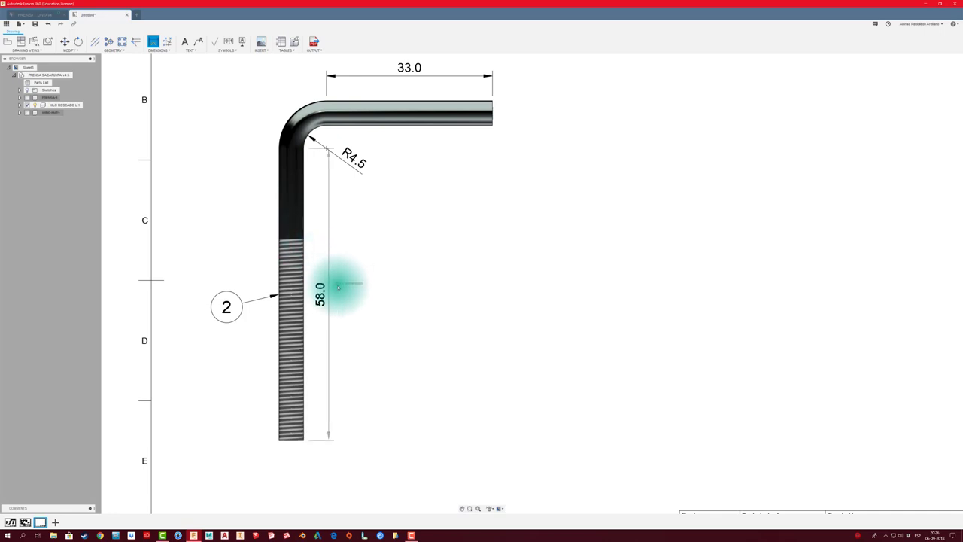
pyautogui.click(370, 293)
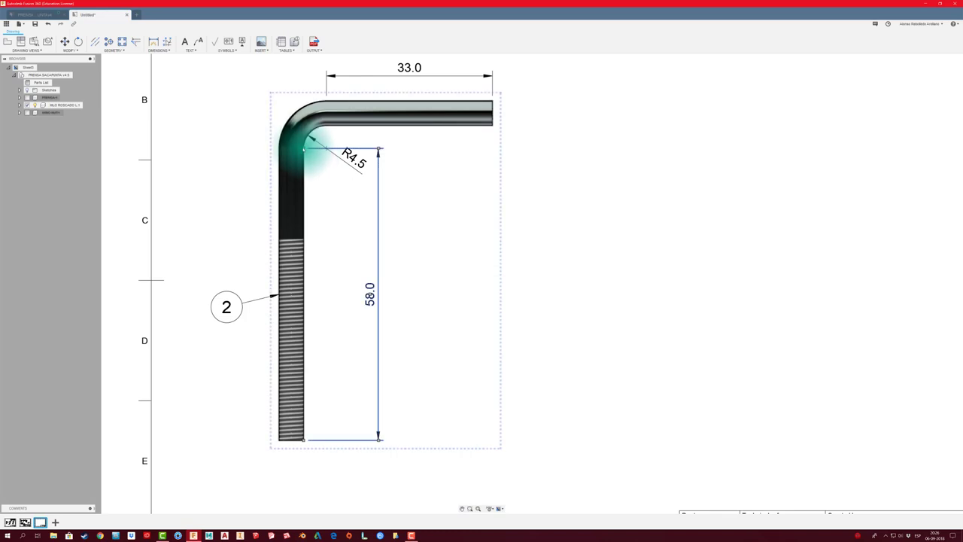
pyautogui.click(302, 231)
pyautogui.click(304, 240)
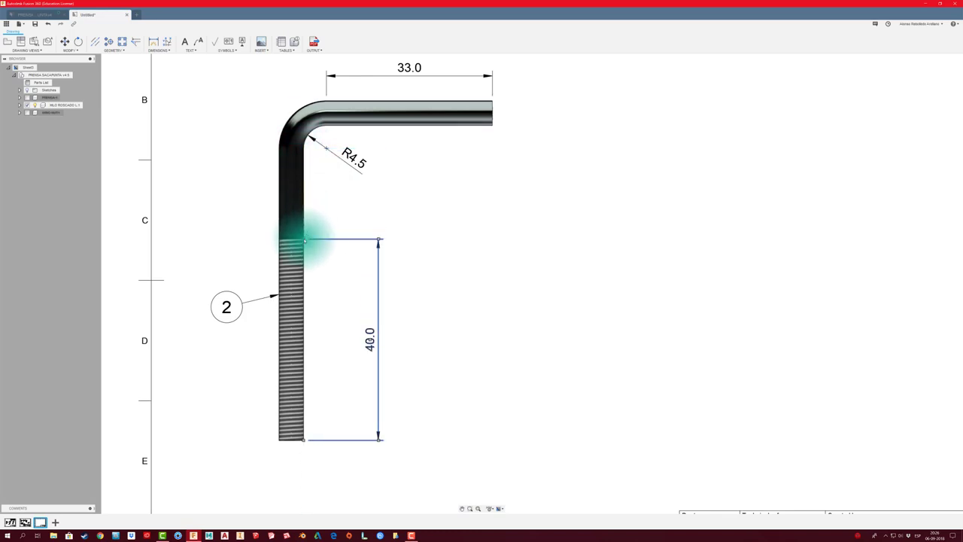
pyautogui.click(193, 172)
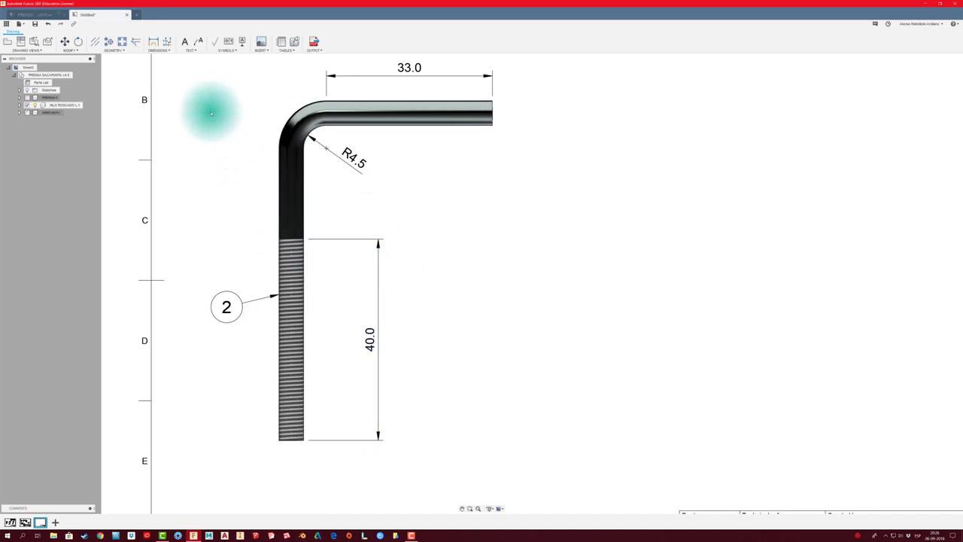
# Chain an 18.0 dimension up to the bend and move the R4.5 label outside it
pyautogui.click(155, 41)
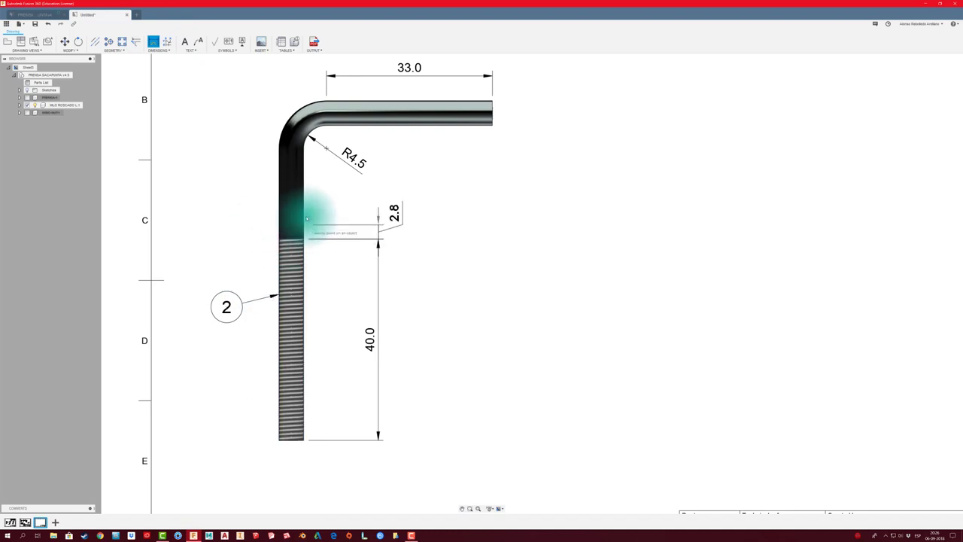
pyautogui.click(306, 149)
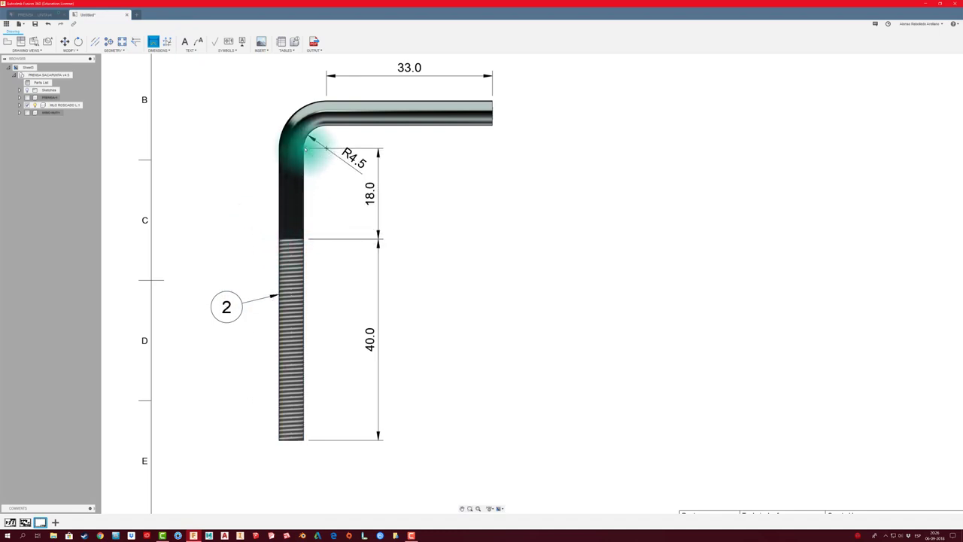
pyautogui.click(412, 218)
pyautogui.press('Escape')
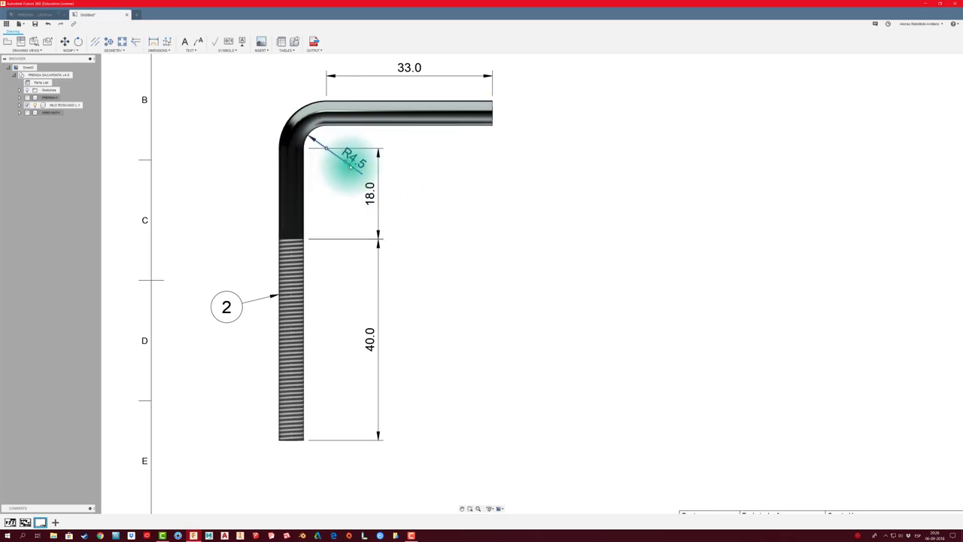
pyautogui.moveTo(350, 165); pyautogui.dragTo(273, 96)
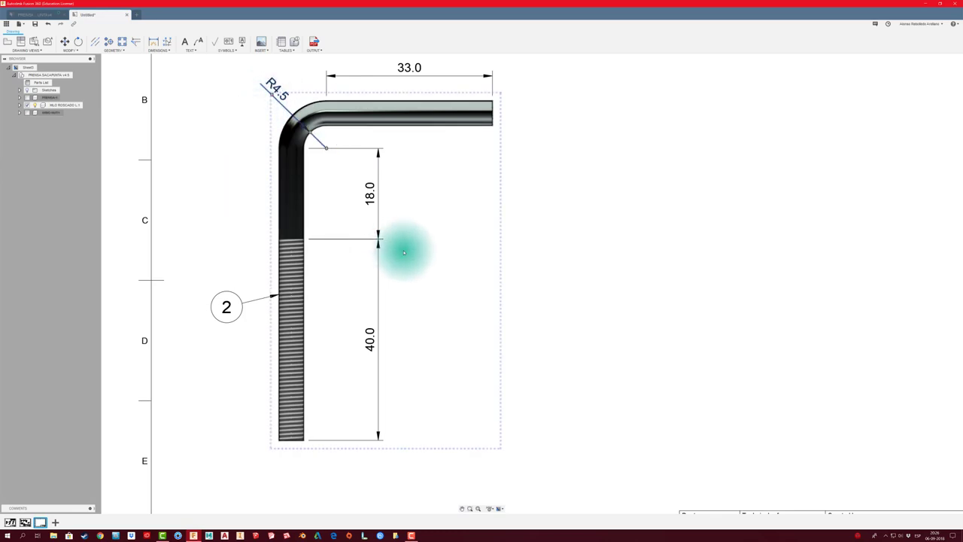
pyautogui.scroll(-3, 400, 301)
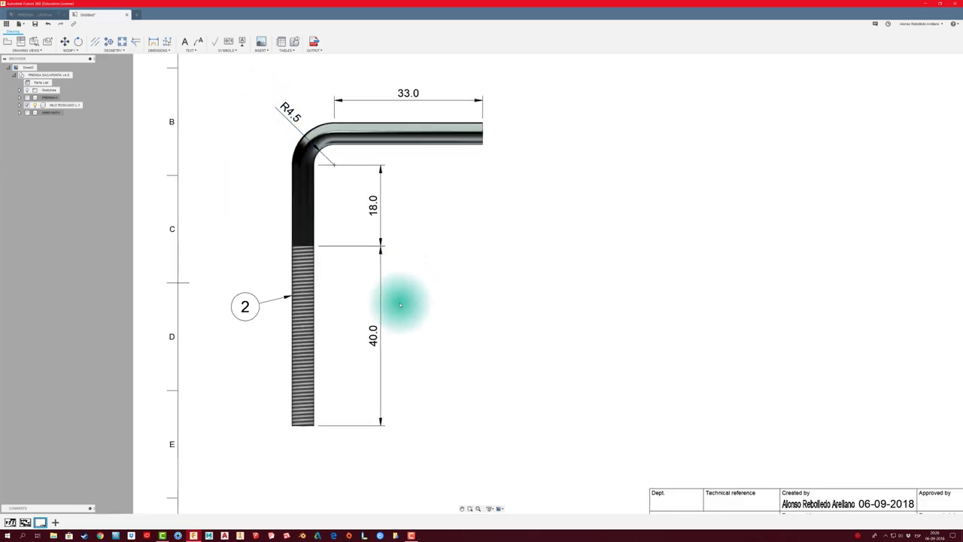
pyautogui.moveTo(428, 314); pyautogui.dragTo(426, 300, button='middle')
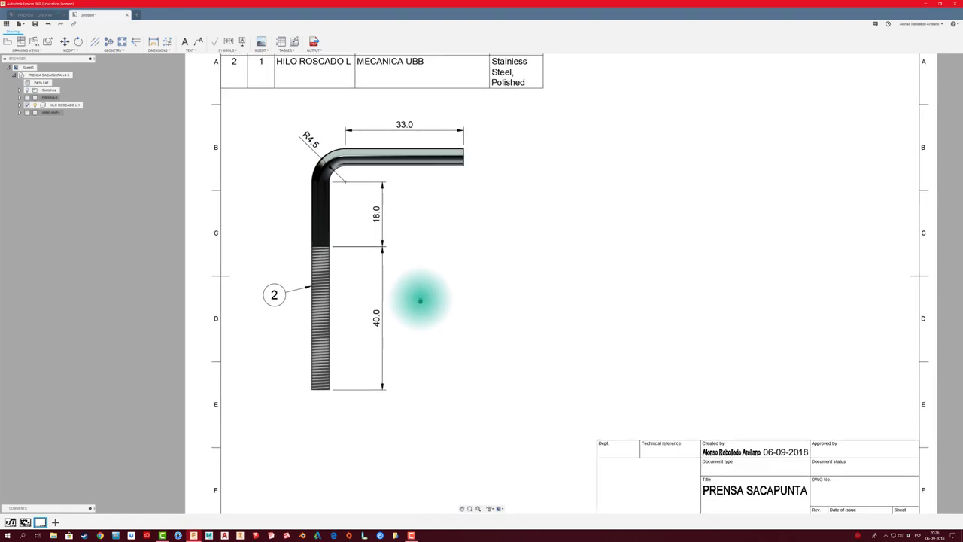
# Start a width dimension across the rod's bottom corners, placing 5.0 below the rod
pyautogui.scroll(3, 329, 417)
pyautogui.scroll(1, 327, 408)
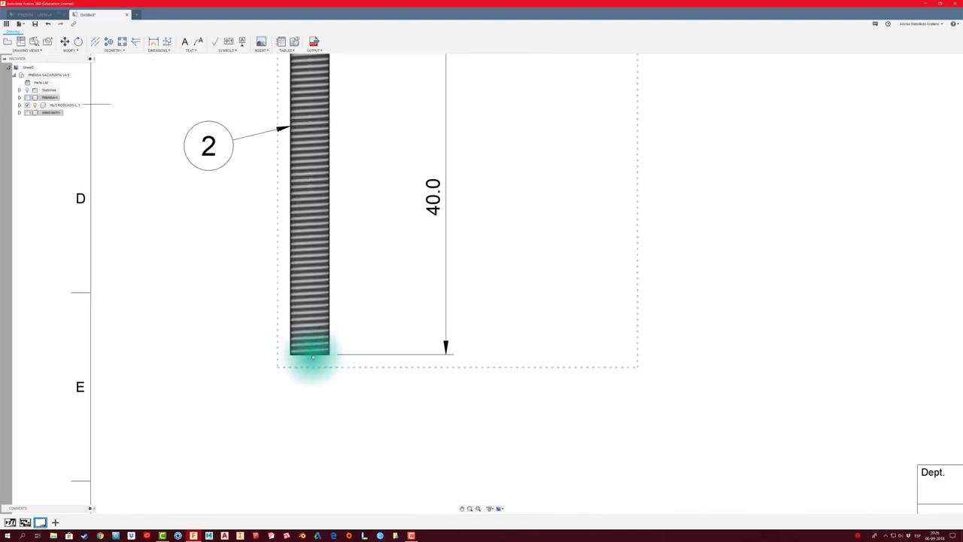
pyautogui.click(153, 42)
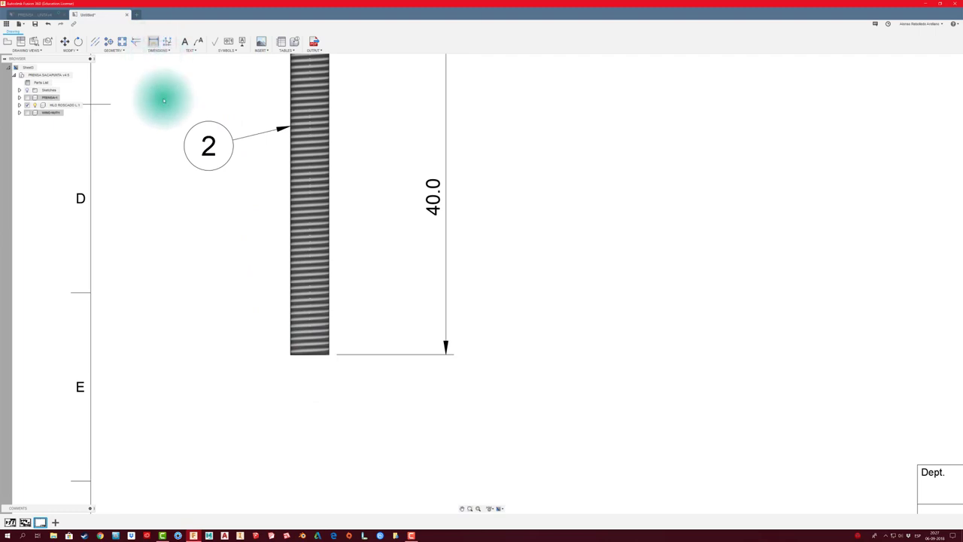
pyautogui.scroll(2, 286, 354)
pyautogui.click(286, 354)
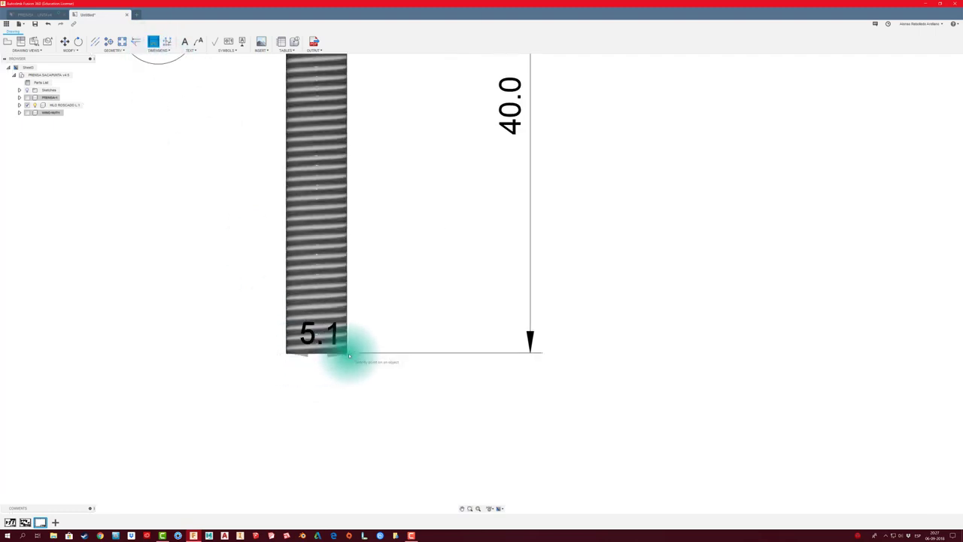
pyautogui.click(348, 354)
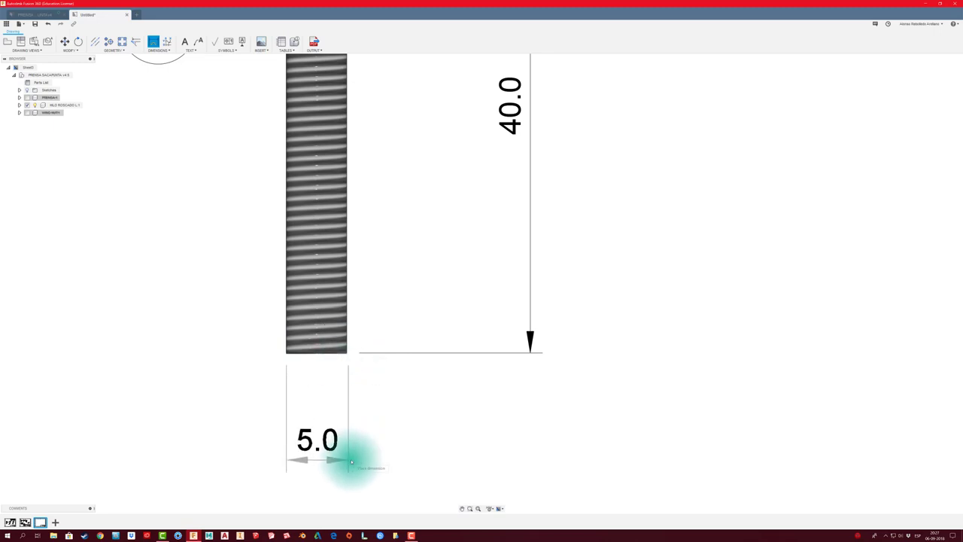
pyautogui.click(351, 462)
# Cancel the unfinished 5.0 dimension and bring the rod's bottom end back into view
pyautogui.moveTo(366, 441); pyautogui.dragTo(376, 405, button='middle')
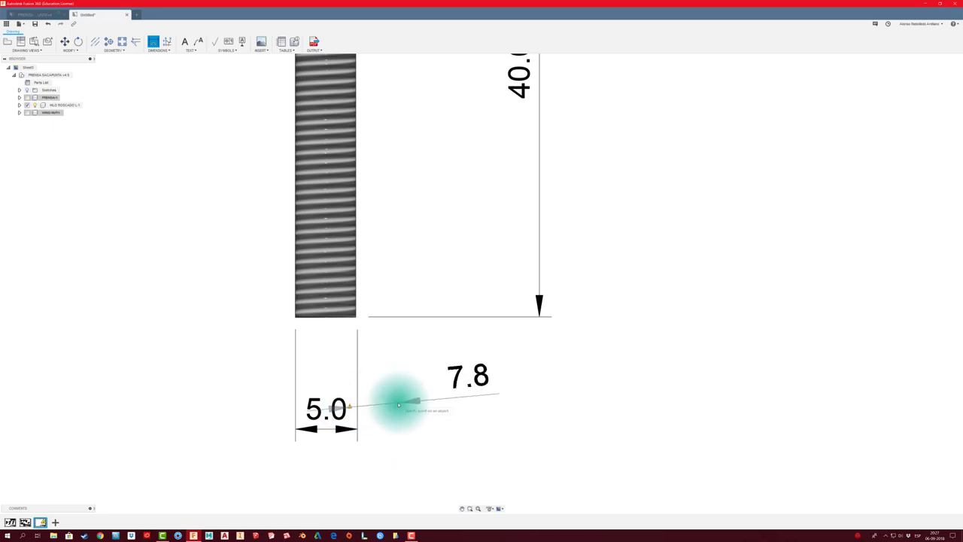
pyautogui.scroll(2, 354, 327)
pyautogui.scroll(2, 357, 329)
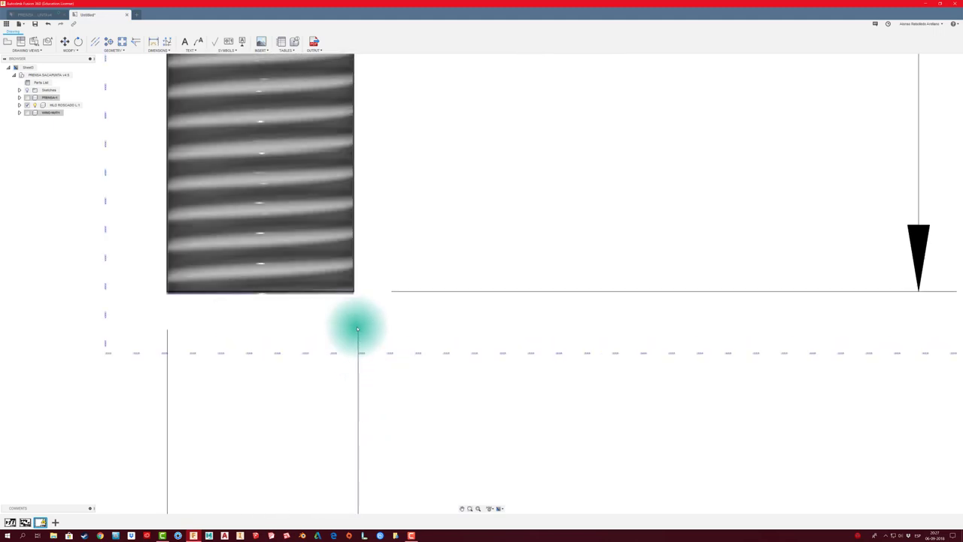
pyautogui.scroll(-2, 354, 338)
pyautogui.scroll(-2, 339, 409)
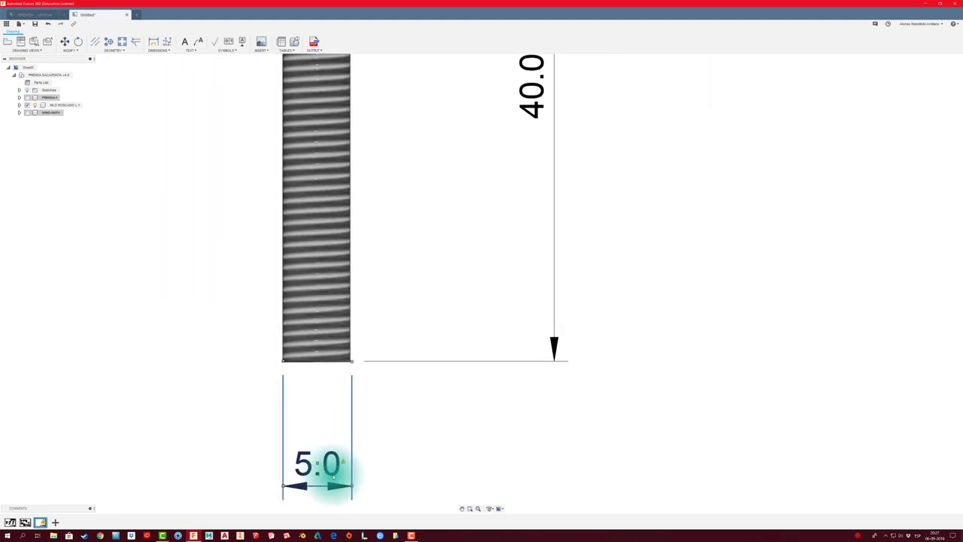
pyautogui.press('Escape')
pyautogui.moveTo(338, 447); pyautogui.dragTo(331, 428, button='middle')
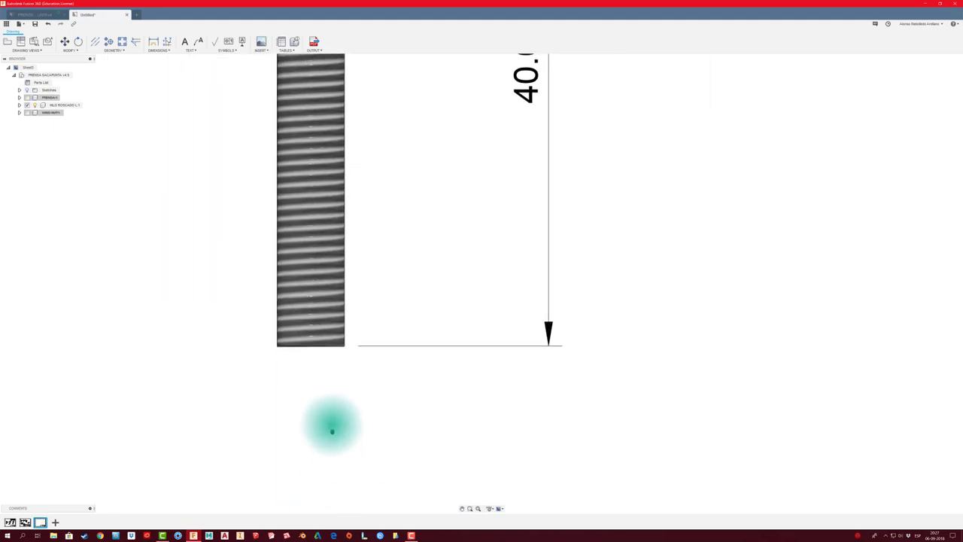
# Dimension the rod's left-to-right width as 4.9 below its end, then edit that dimension's text
pyautogui.click(152, 45)
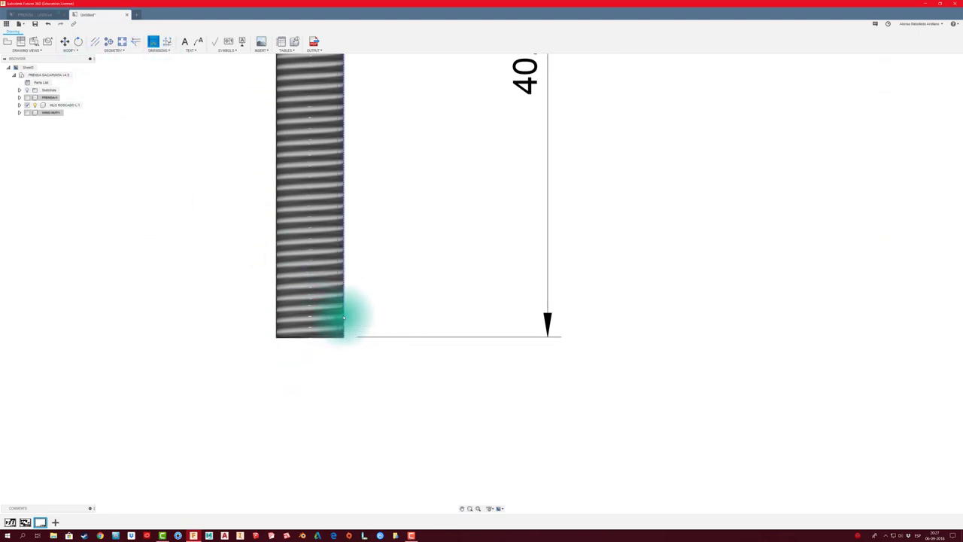
pyautogui.click(343, 318)
pyautogui.click(276, 319)
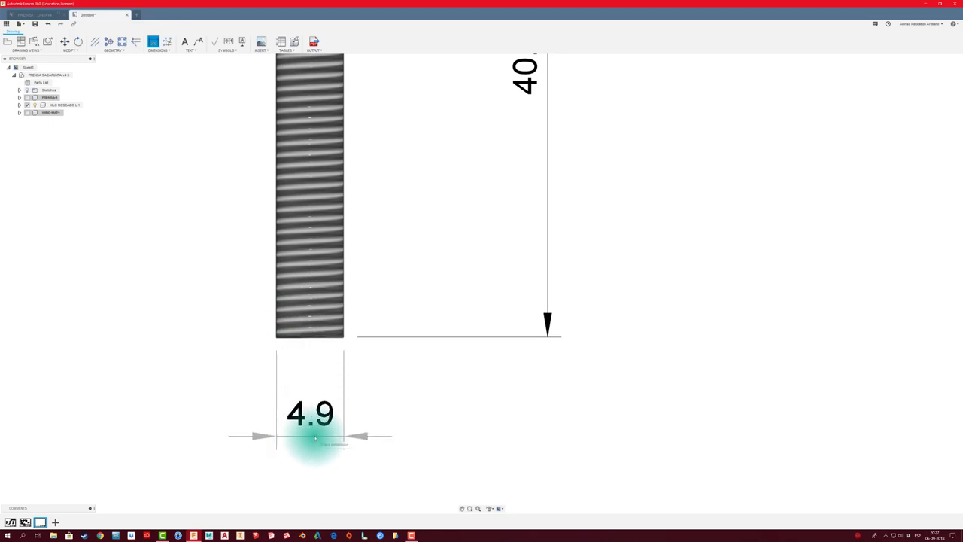
pyautogui.click(316, 454)
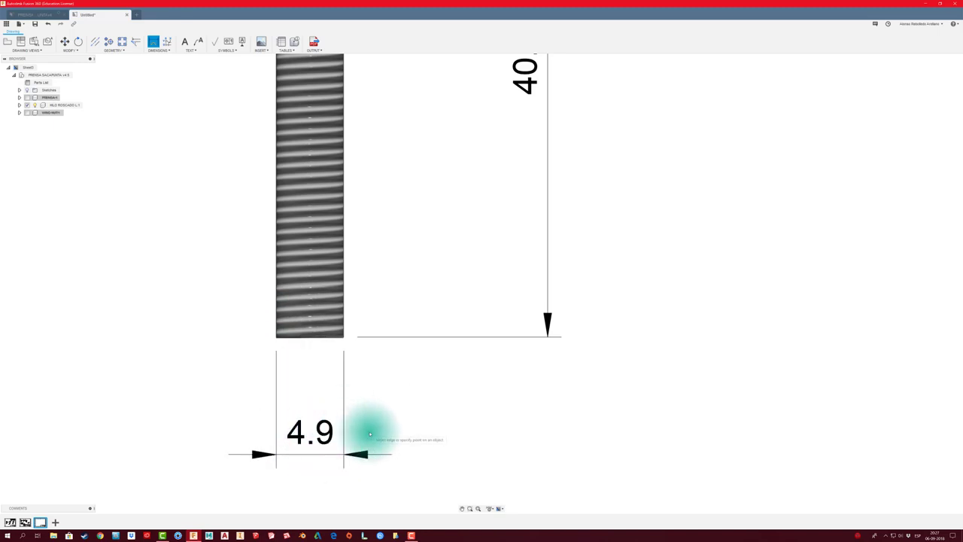
pyautogui.press('Escape')
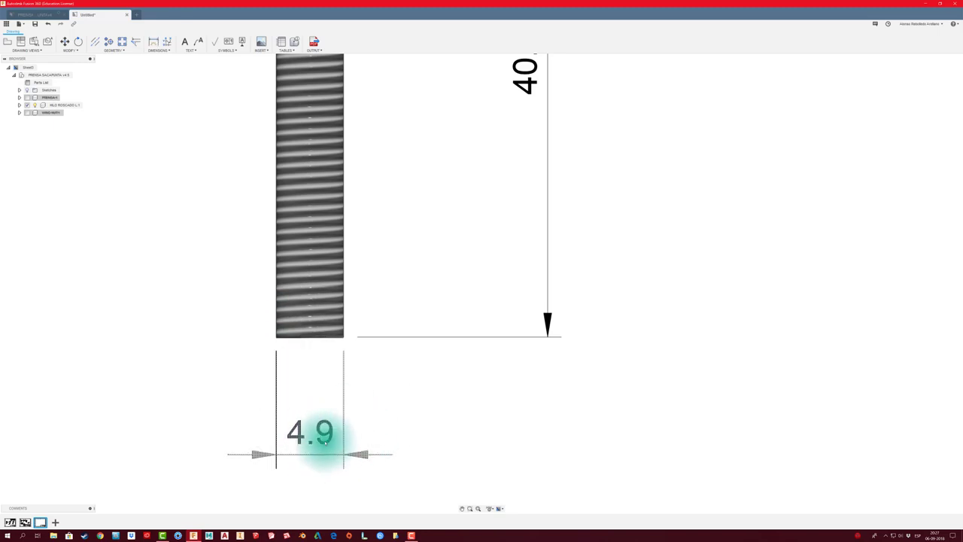
pyautogui.doubleClick(323, 443)
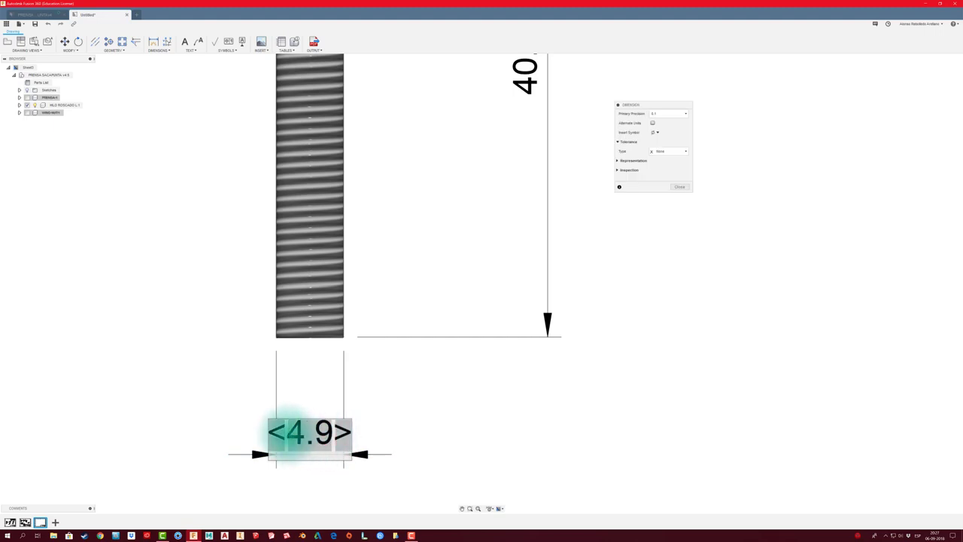
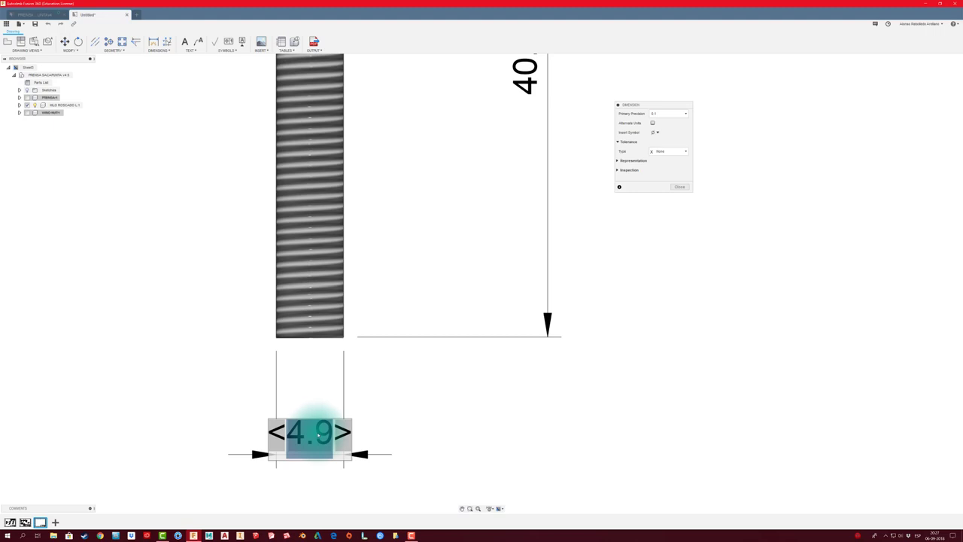
# Review the dimension's precision, tolerance and inspection settings, leaving no tolerance or inspection frame
pyautogui.click(681, 113)
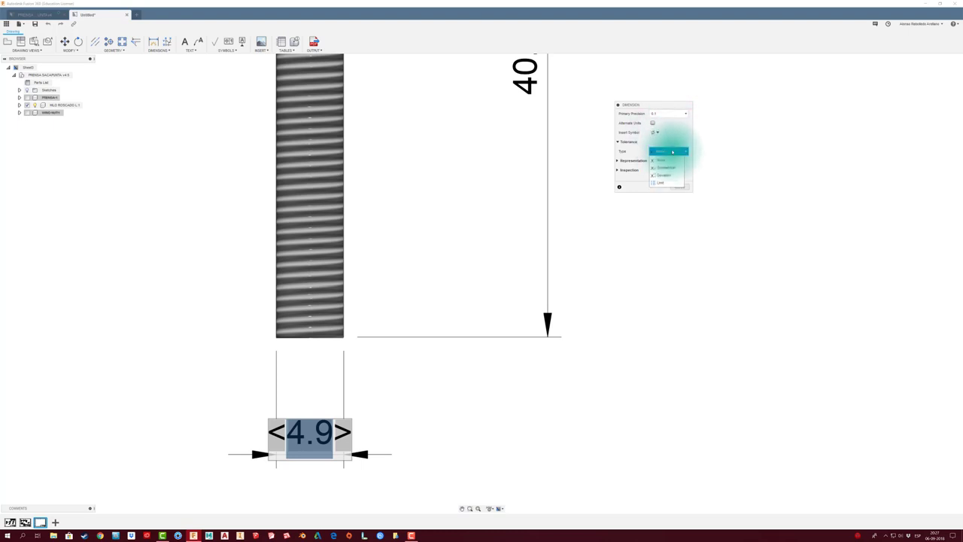
pyautogui.click(672, 151)
pyautogui.click(620, 160)
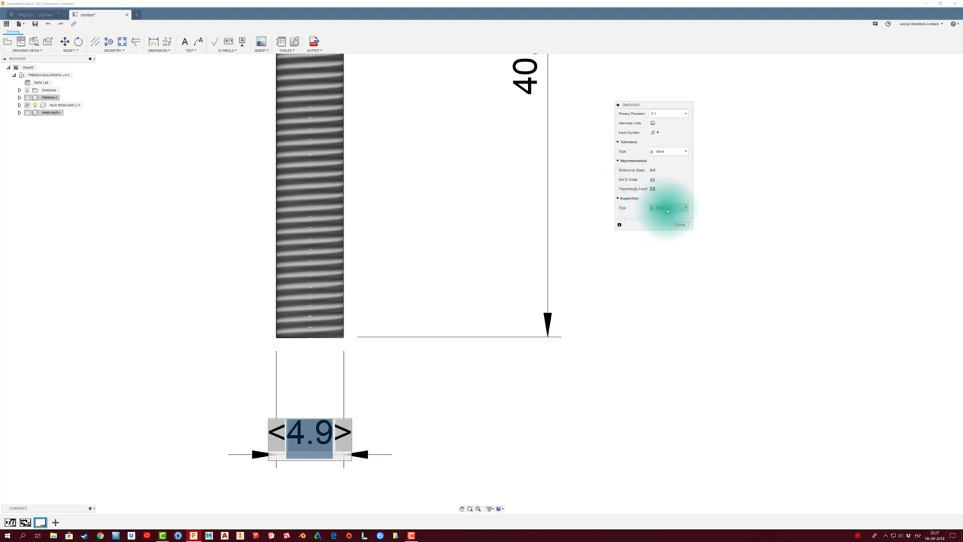
pyautogui.click(676, 207)
pyautogui.click(681, 209)
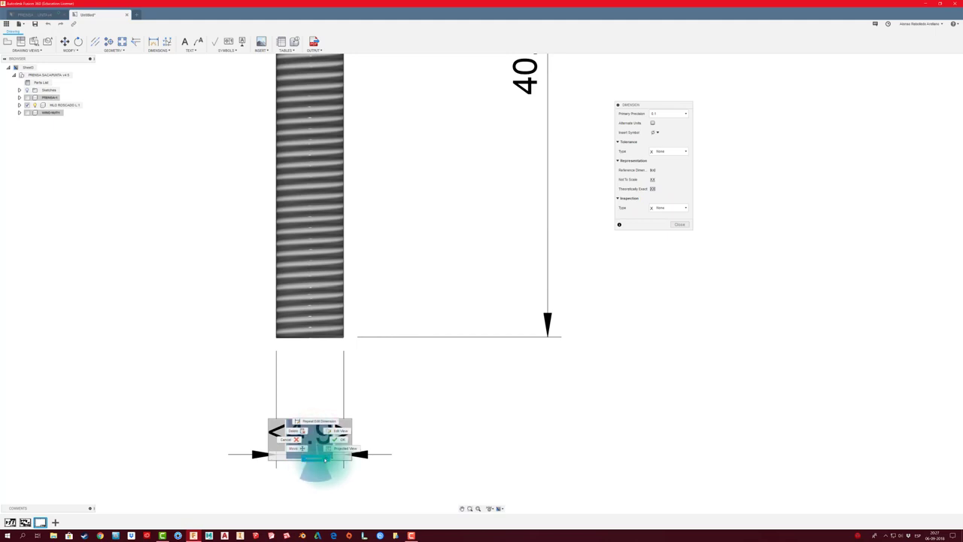
# Prefix the rod's 4.9 dimension with M so it reads M4.9
pyautogui.click(319, 457)
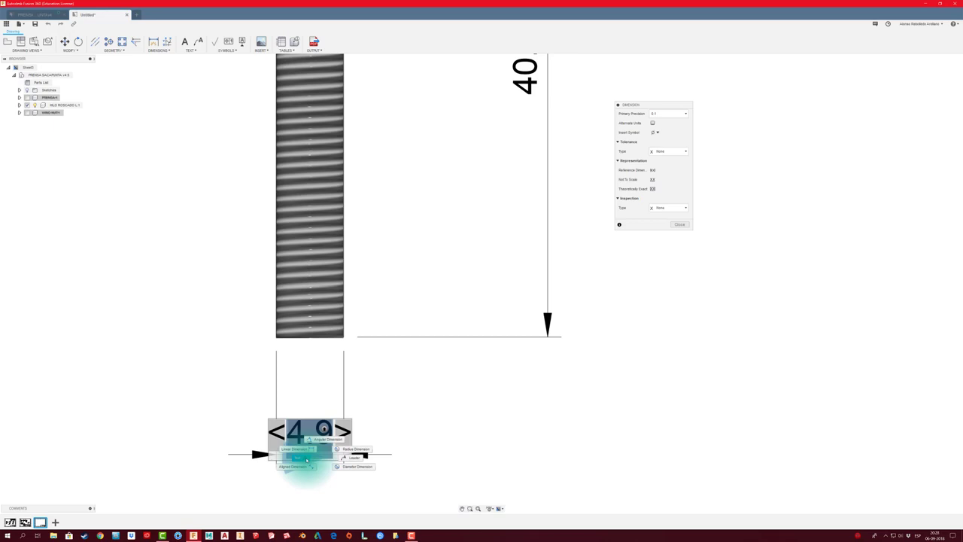
pyautogui.click(307, 459)
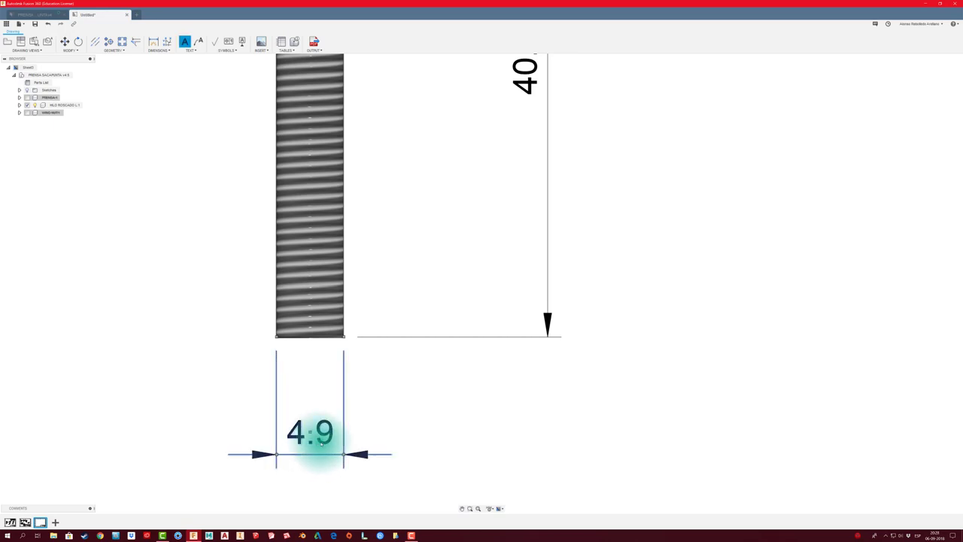
pyautogui.click(331, 437)
pyautogui.click(327, 440)
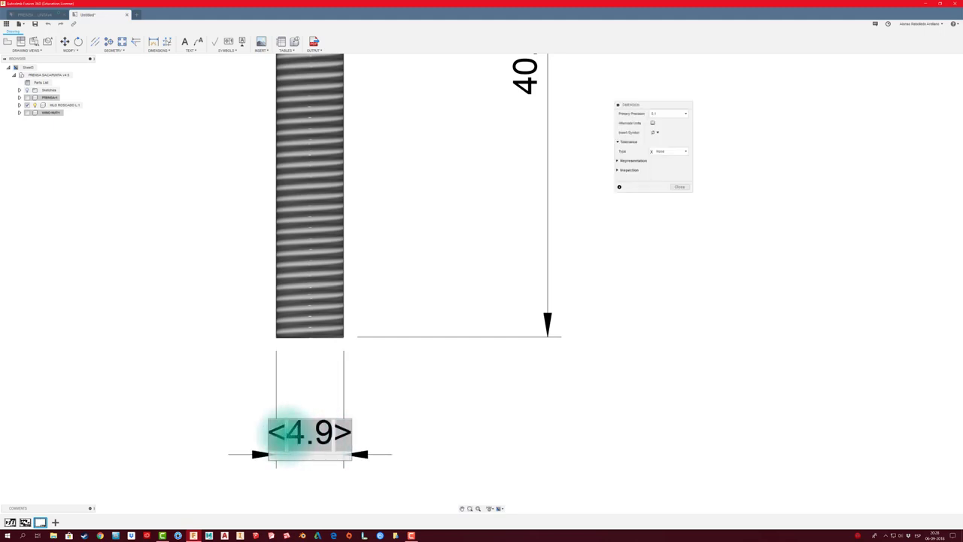
pyautogui.write('M')
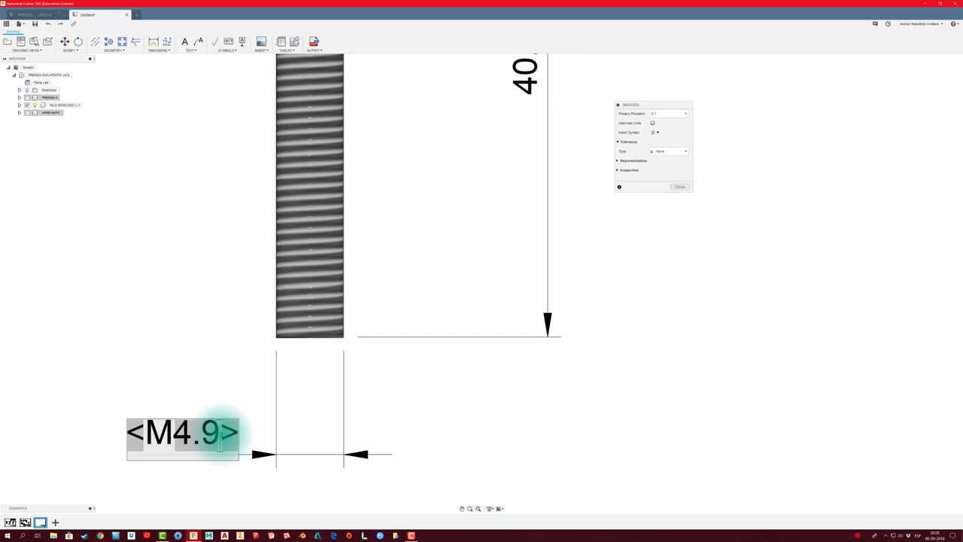
pyautogui.click(218, 435)
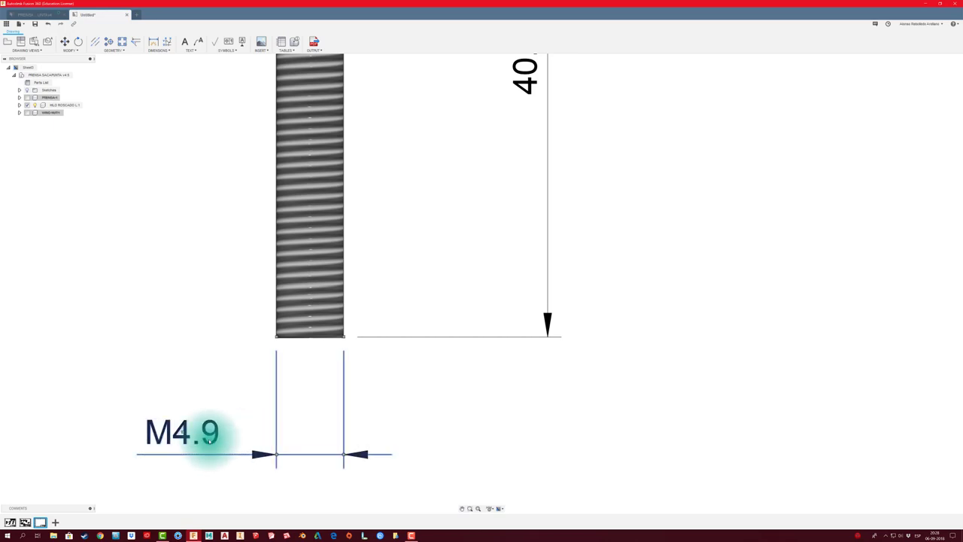
# Place a 2:1 base view of the full PRENSA SACAPUNTA assembly at the sheet's upper right
pyautogui.scroll(-5, 248, 385)
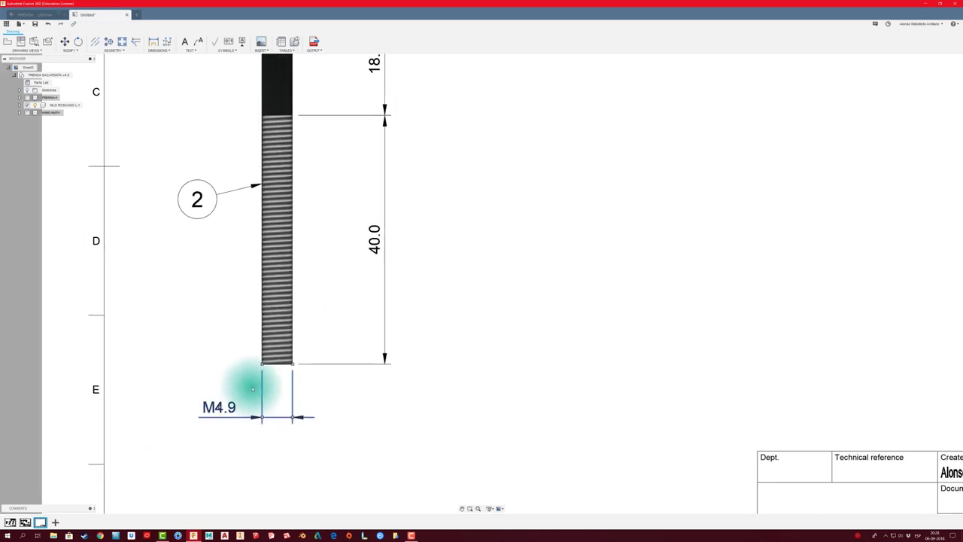
pyautogui.scroll(-1, 270, 364)
pyautogui.scroll(-1, 270, 364)
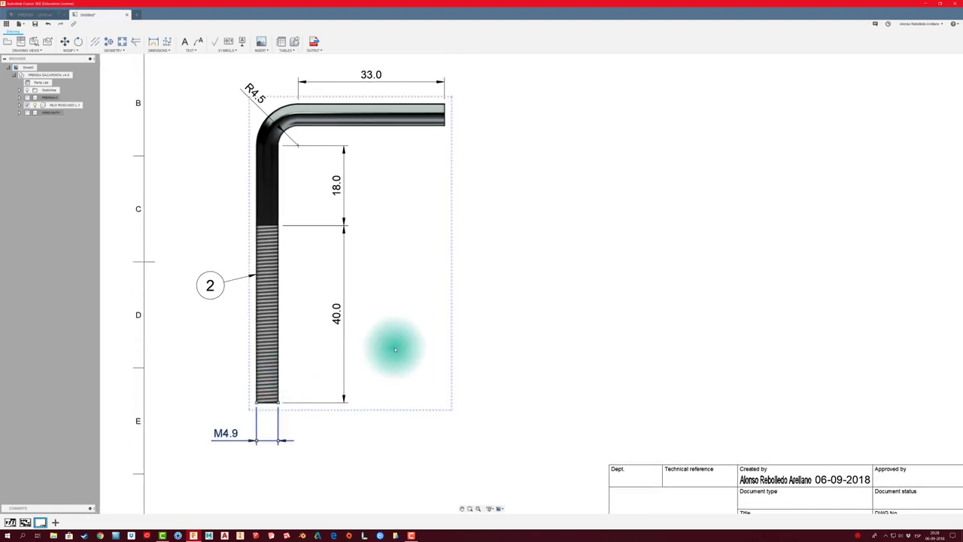
pyautogui.scroll(-2, 394, 348)
pyautogui.scroll(-1, 446, 347)
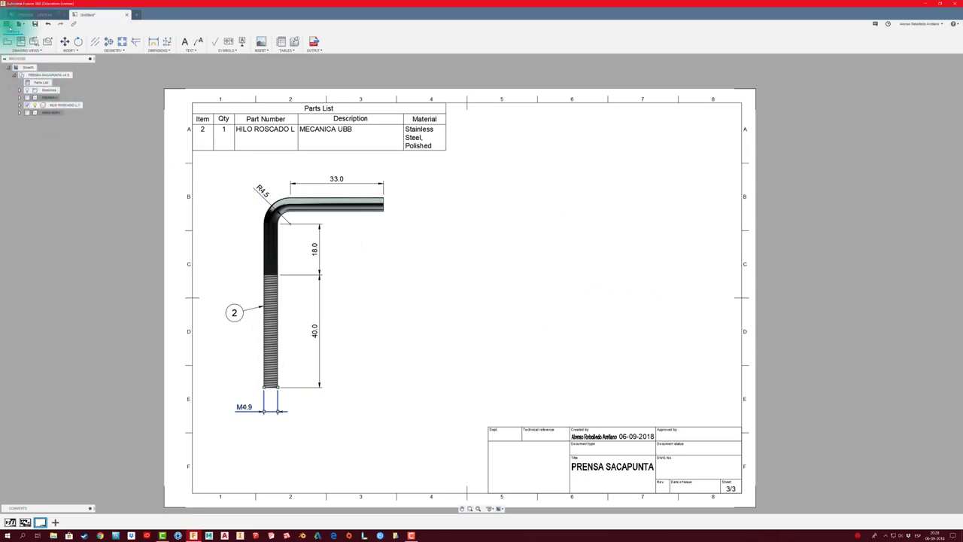
pyautogui.click(8, 42)
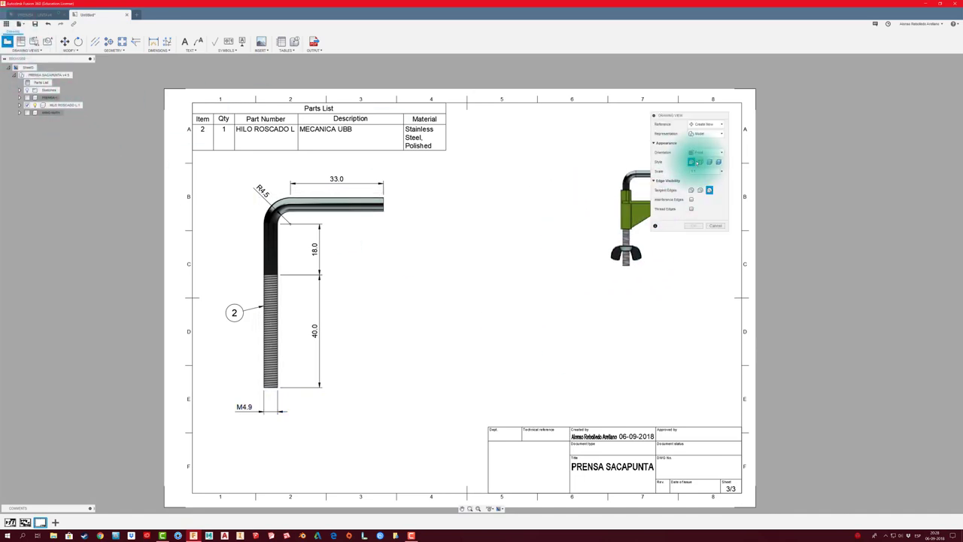
pyautogui.click(722, 172)
pyautogui.click(700, 182)
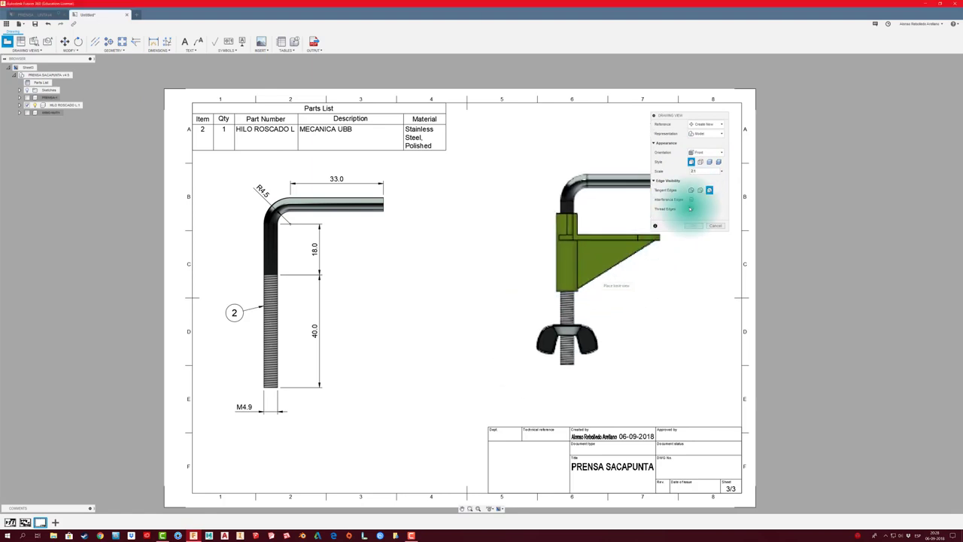
pyautogui.click(710, 162)
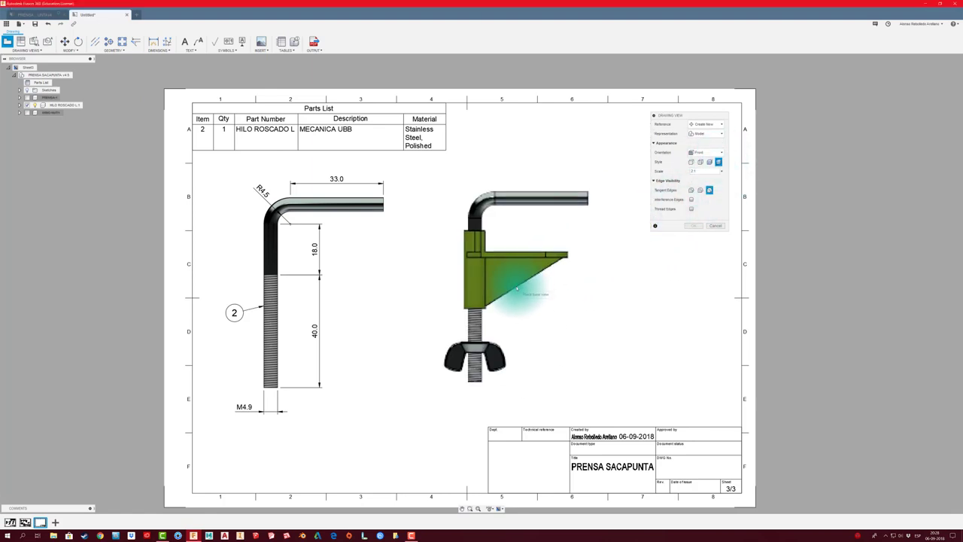
pyautogui.click(629, 234)
pyautogui.click(690, 227)
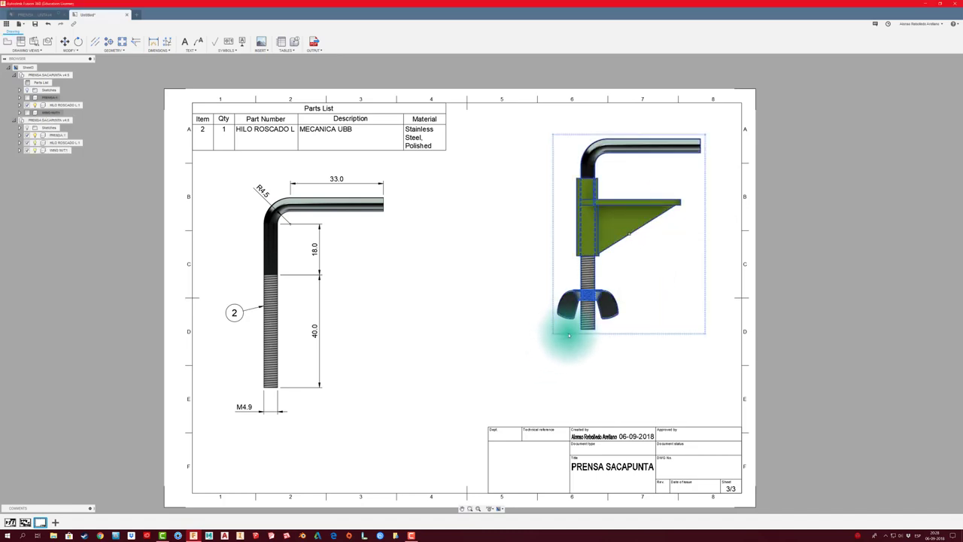
pyautogui.click(565, 322)
# Insert a parts list for the new view at the sheet's top right
pyautogui.click(281, 42)
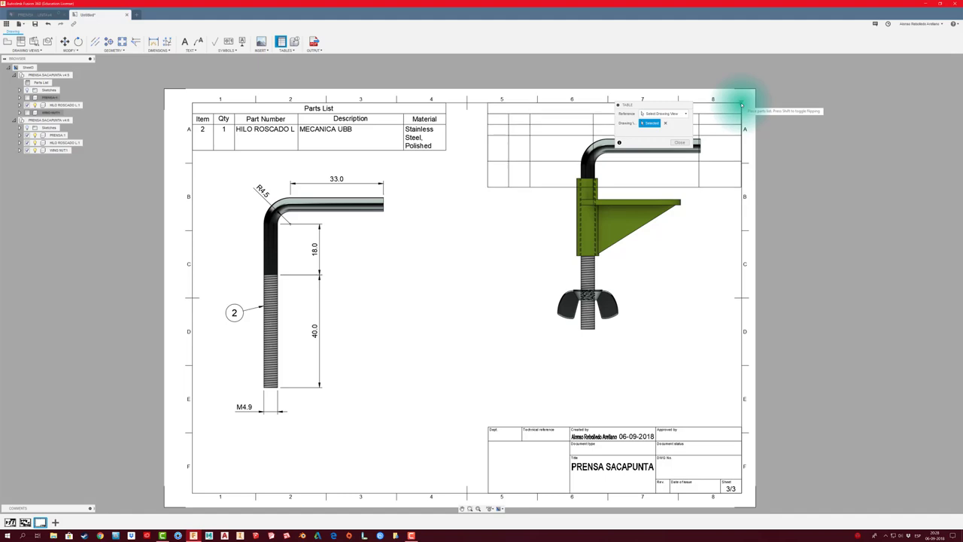
pyautogui.click(741, 105)
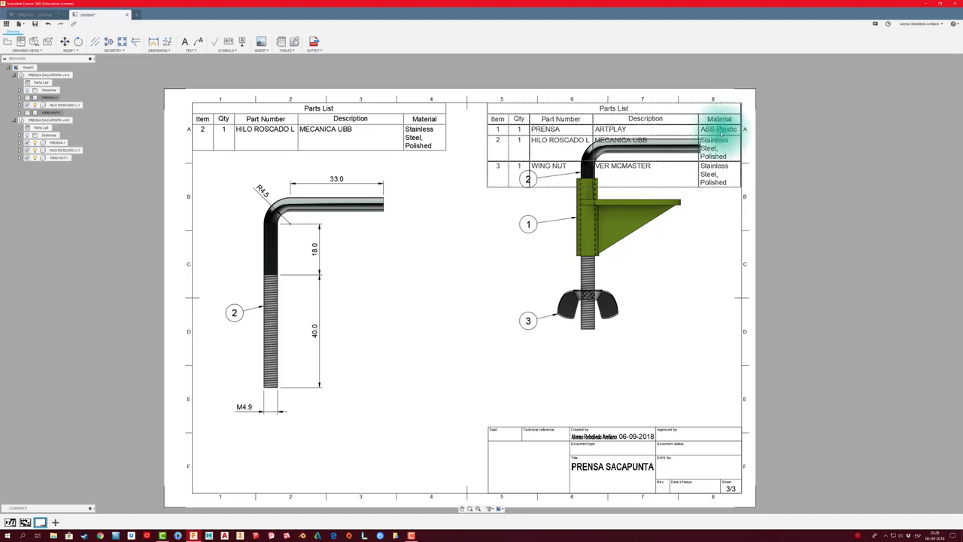
pyautogui.click(429, 200)
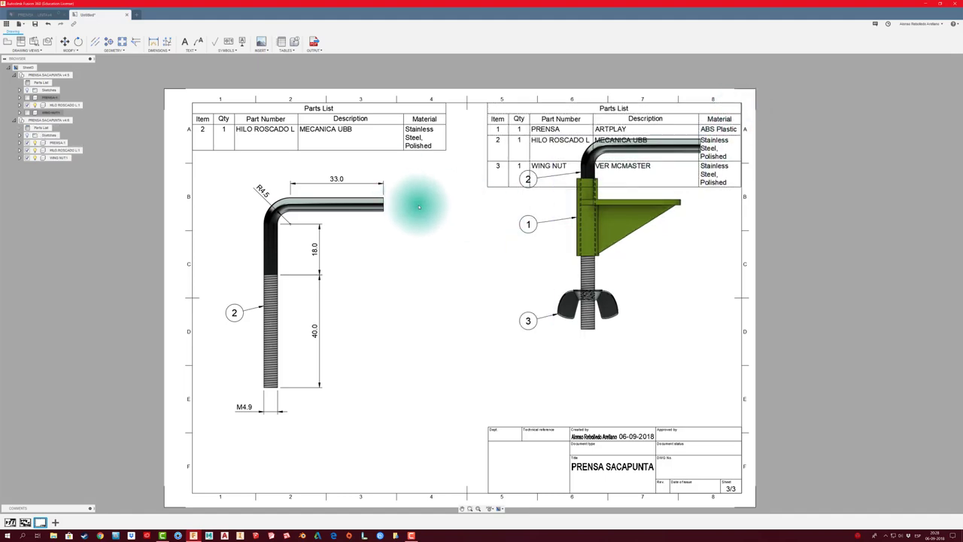
# Hide the threaded rod and PRENSA bracket, and delete their orphaned balloons
pyautogui.click(27, 150)
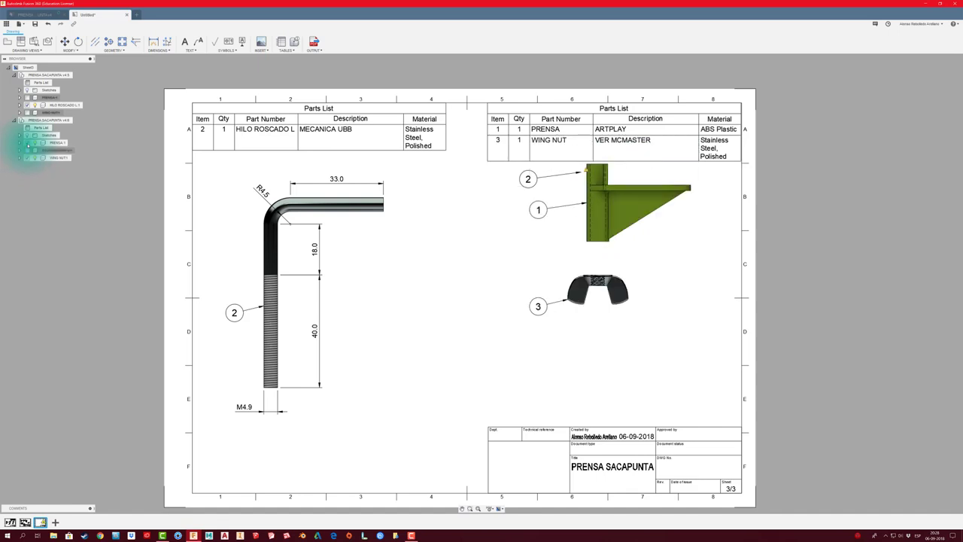
pyautogui.click(27, 142)
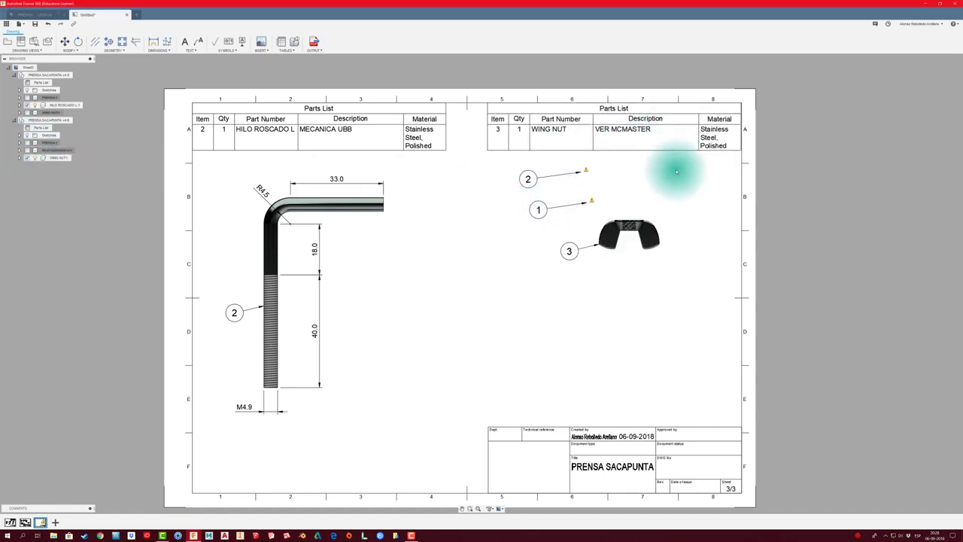
pyautogui.click(580, 204)
pyautogui.press('Delete')
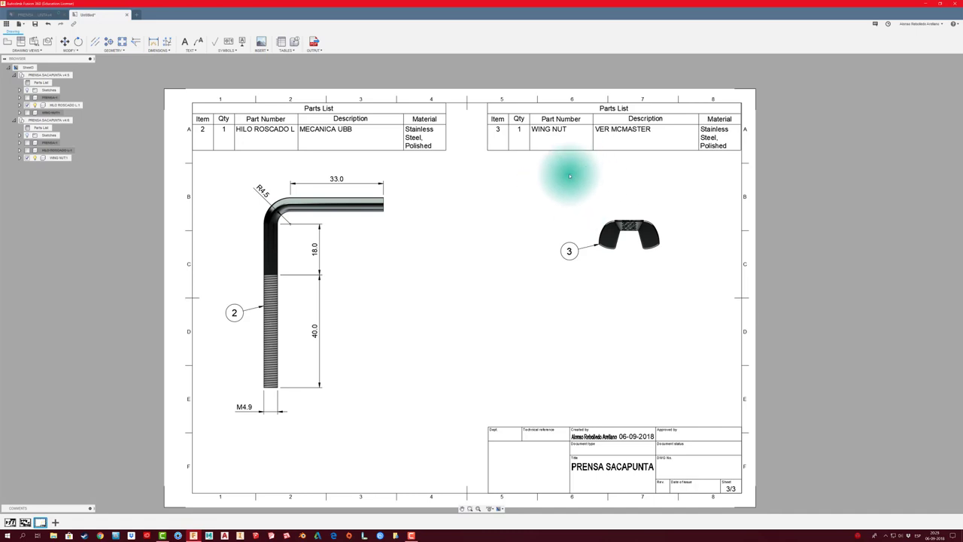
# Toggle thread edges in the wing-nut view settings, leaving interference edges off
pyautogui.moveTo(640, 279); pyautogui.dragTo(619, 275, button='middle')
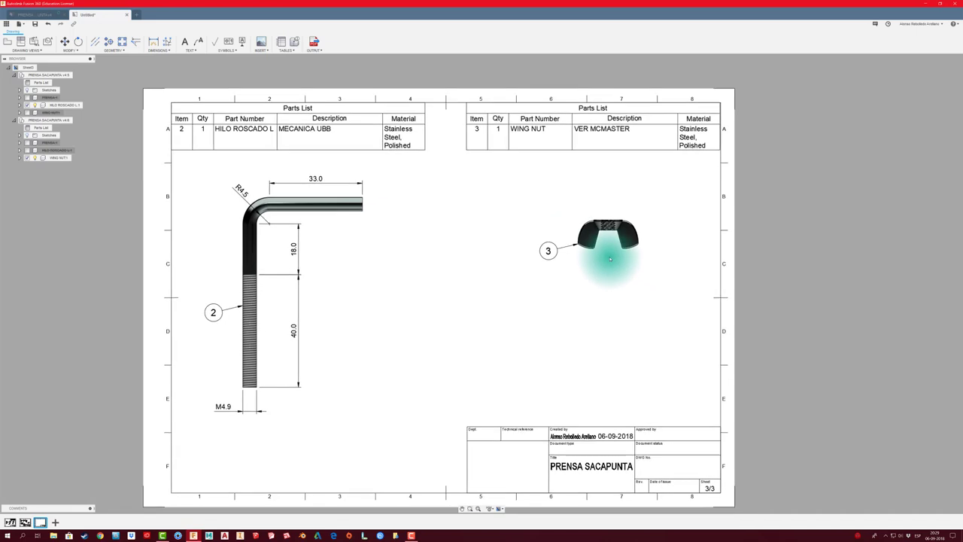
pyautogui.scroll(2, 611, 253)
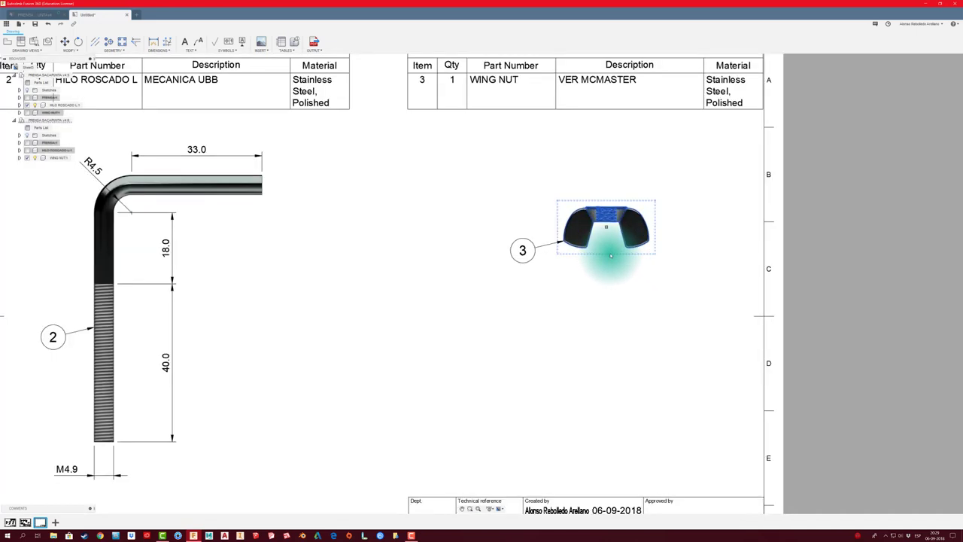
pyautogui.doubleClick(611, 256)
pyautogui.scroll(2, 613, 234)
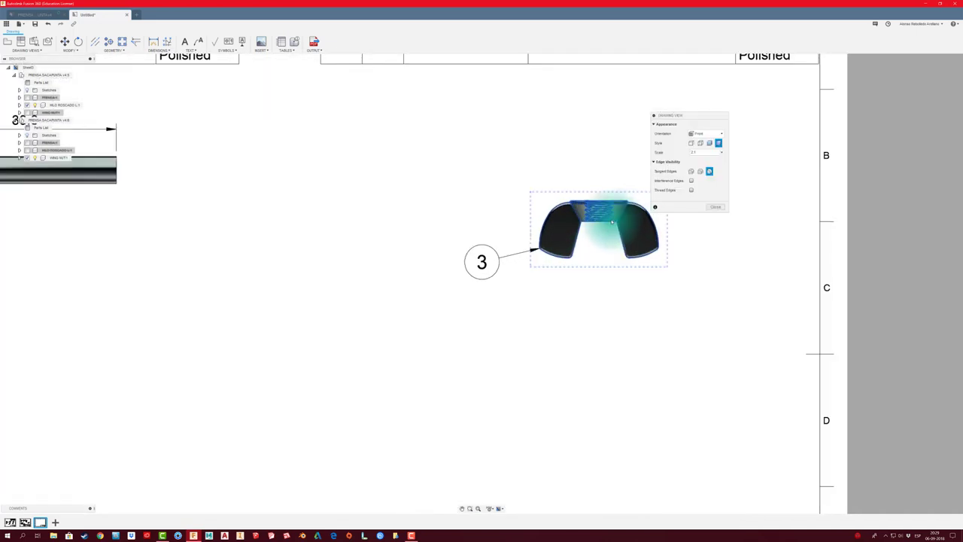
pyautogui.scroll(1, 609, 211)
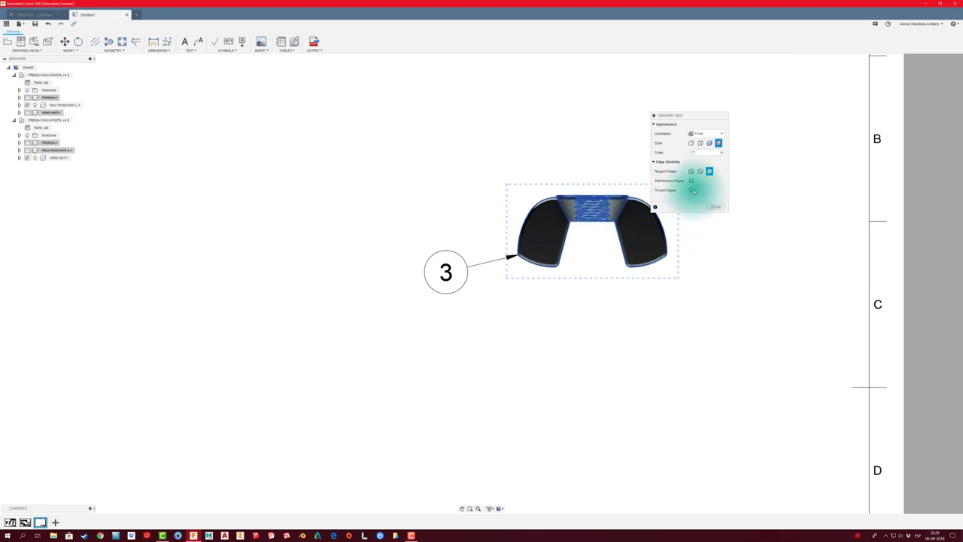
pyautogui.click(693, 191)
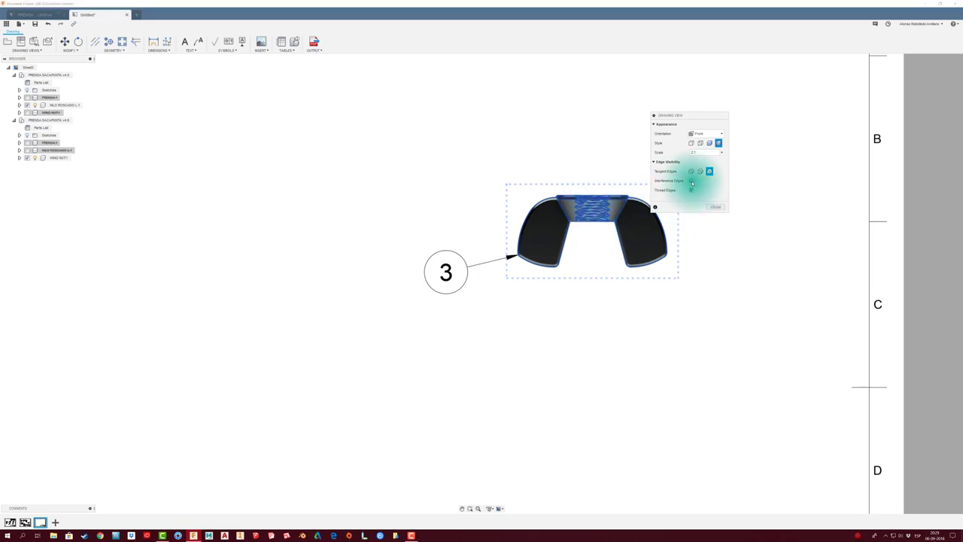
pyautogui.click(692, 183)
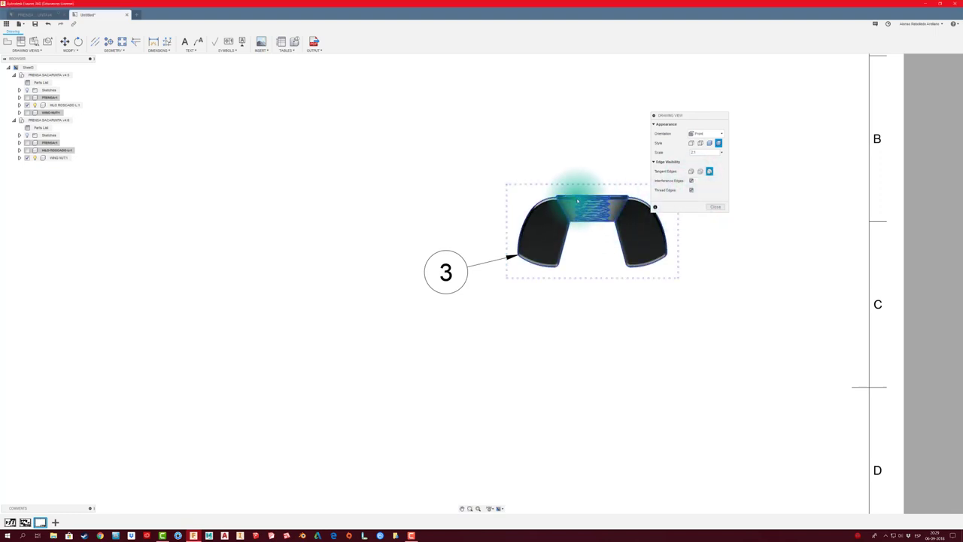
pyautogui.click(691, 182)
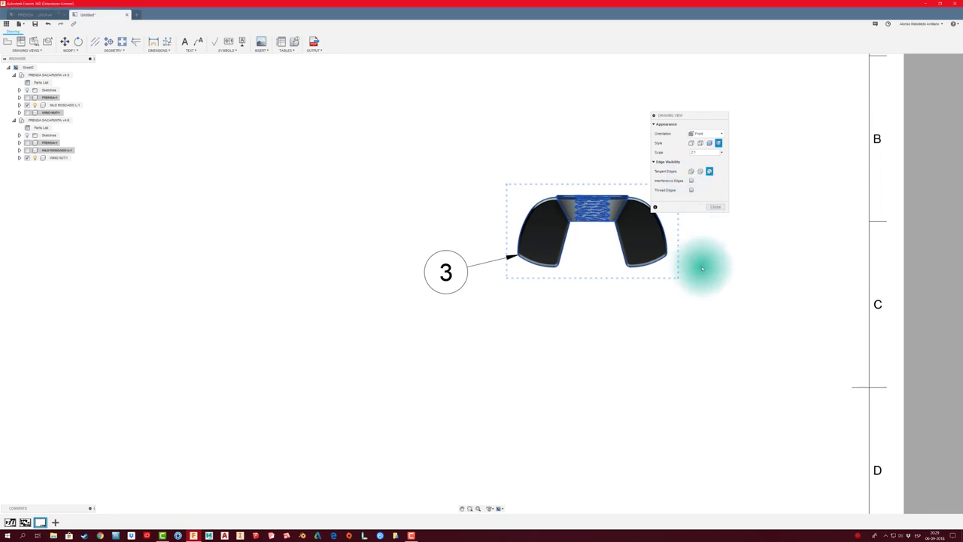
pyautogui.click(716, 207)
# Move the wing-nut view with balloon 3 up and toward the centre, zooming in
pyautogui.scroll(-1, 638, 301)
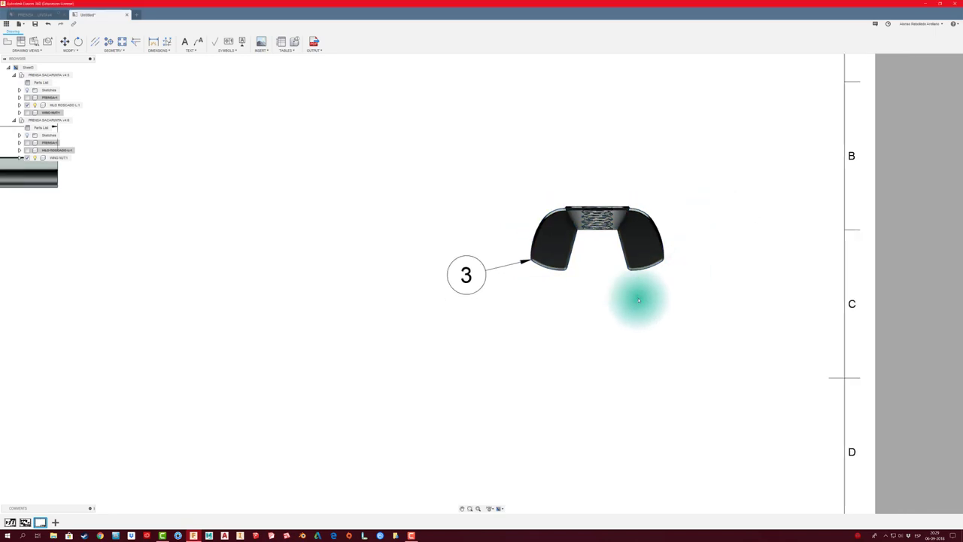
pyautogui.scroll(-3, 638, 300)
pyautogui.click(623, 273)
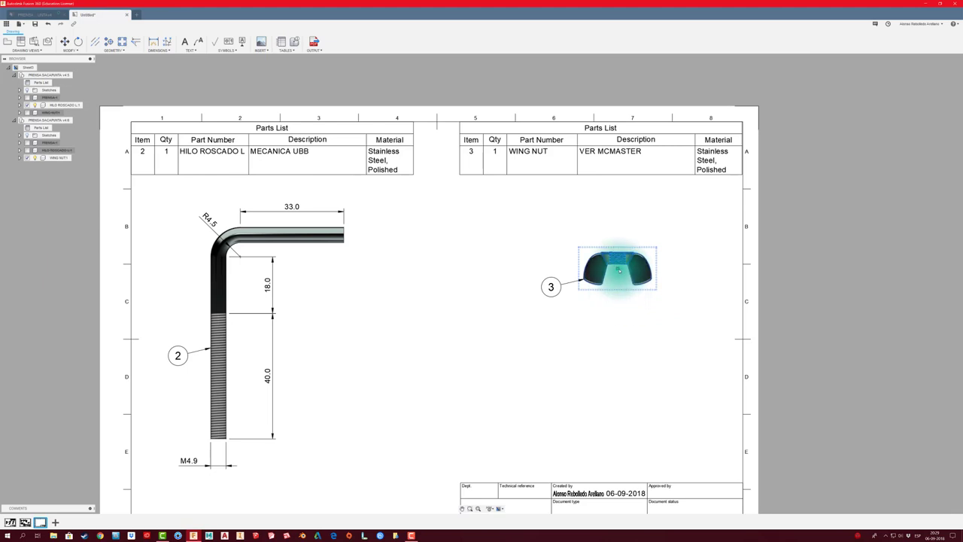
pyautogui.moveTo(618, 270); pyautogui.dragTo(618, 243)
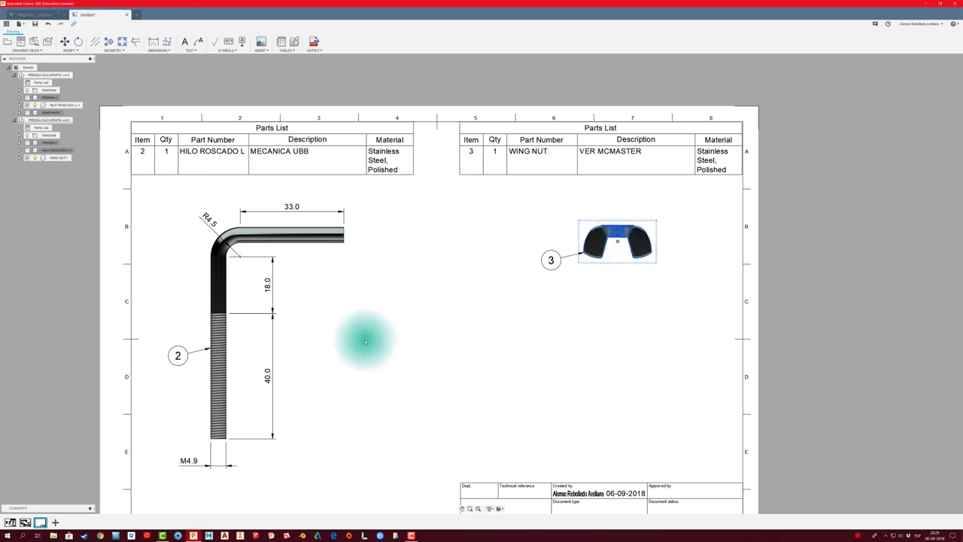
pyautogui.moveTo(580, 350); pyautogui.dragTo(402, 372, button='middle')
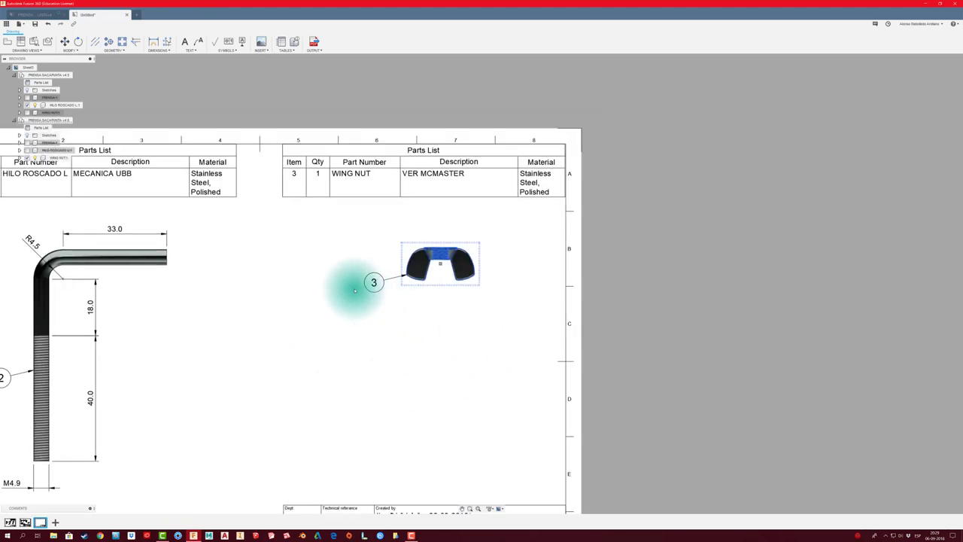
pyautogui.scroll(3, 402, 264)
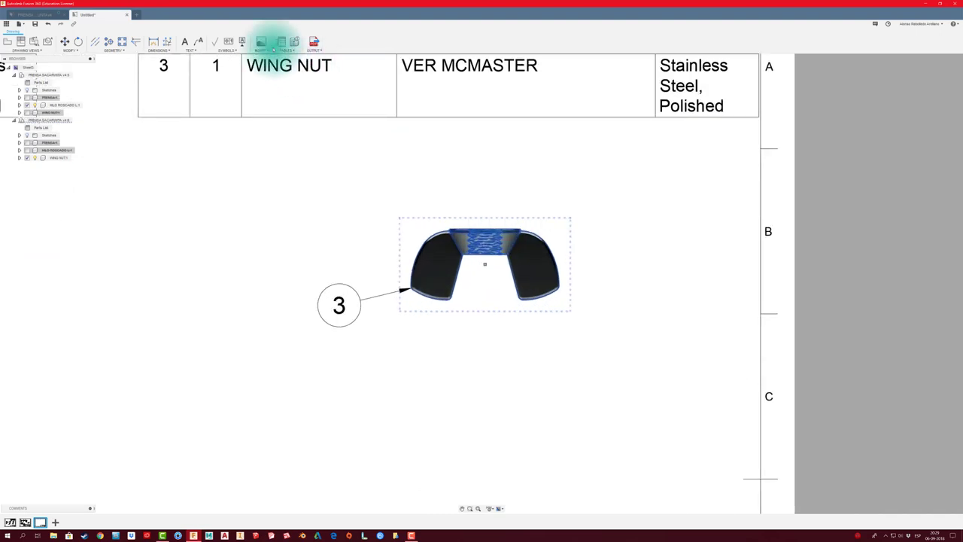
# Dimension the wing nut's threaded hole as 5.0, placed above the nut
pyautogui.click(153, 41)
pyautogui.scroll(3, 503, 223)
pyautogui.scroll(3, 467, 230)
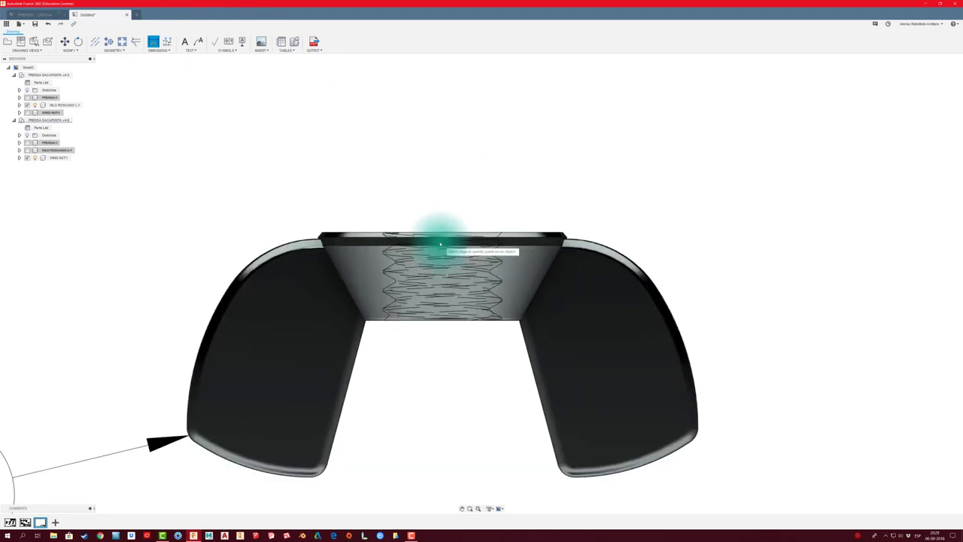
pyautogui.scroll(2, 406, 226)
pyautogui.click(359, 228)
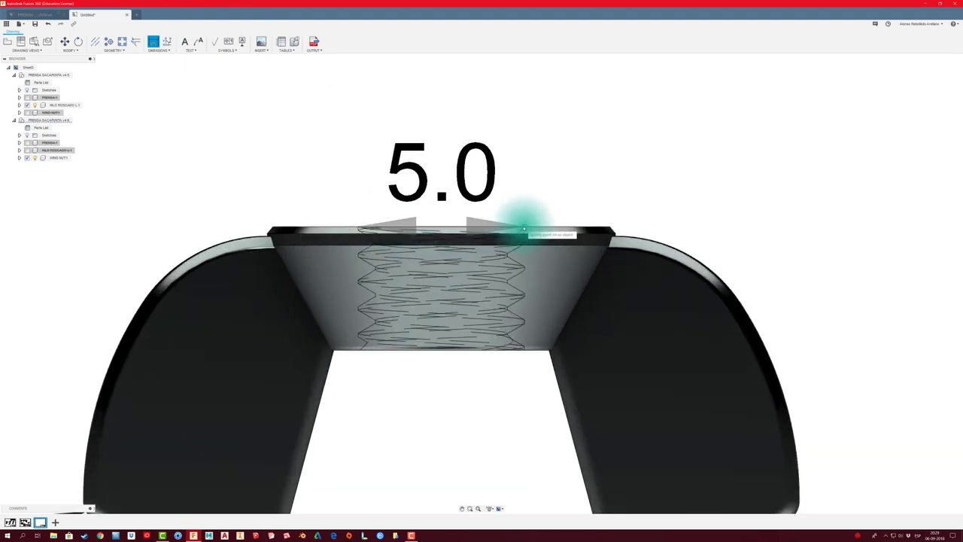
pyautogui.click(524, 227)
pyautogui.scroll(-2, 516, 180)
pyautogui.scroll(-2, 516, 150)
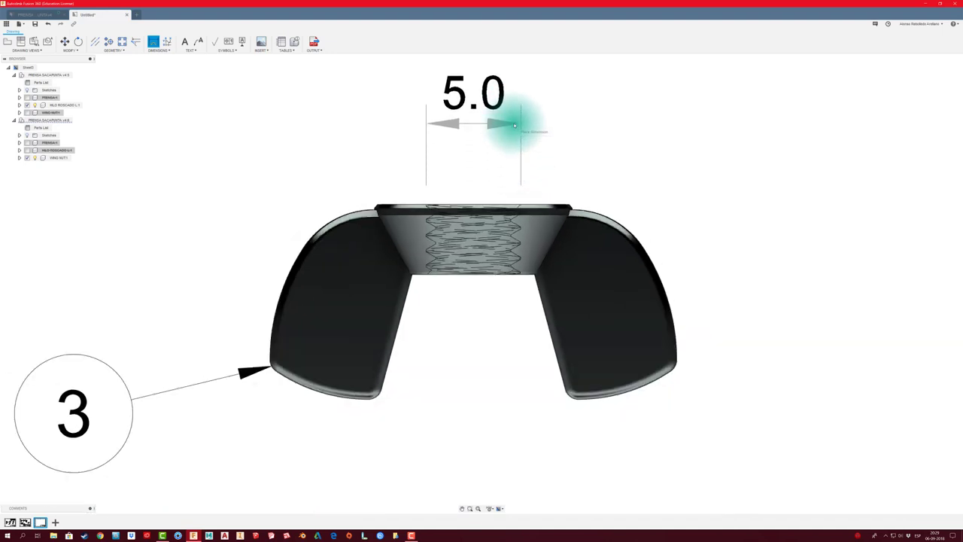
pyautogui.click(514, 126)
pyautogui.press('Escape')
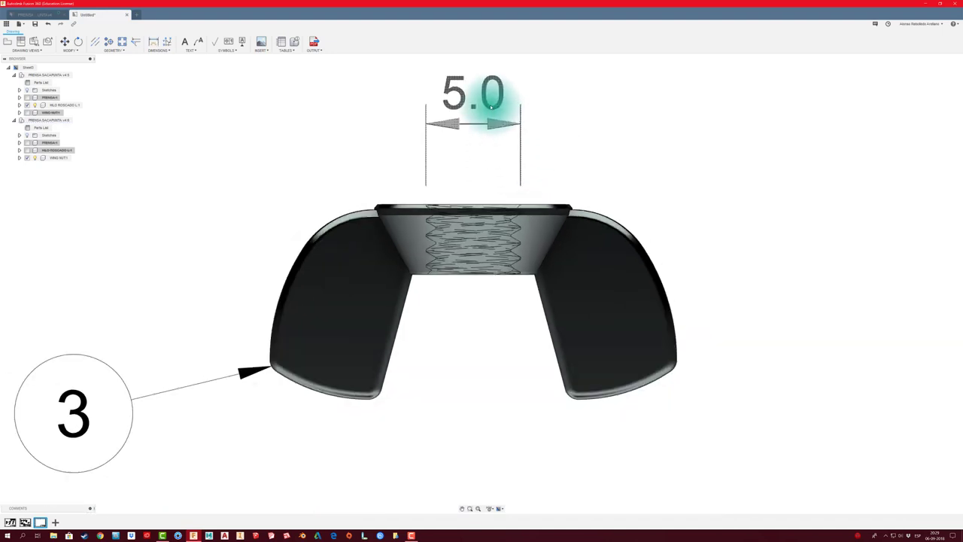
# Edit the 5.0 dimension text to read M5.0x0.8
pyautogui.doubleClick(491, 107)
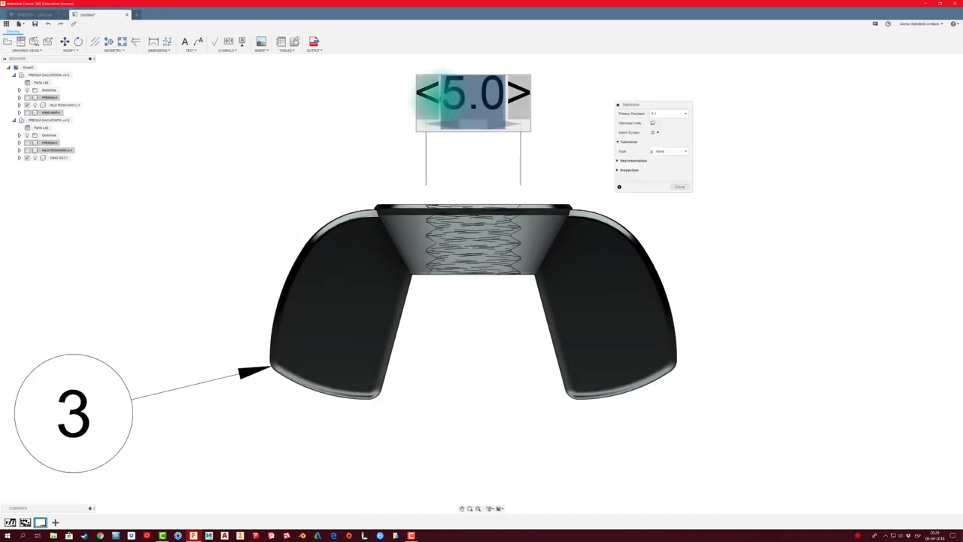
pyautogui.click(441, 94)
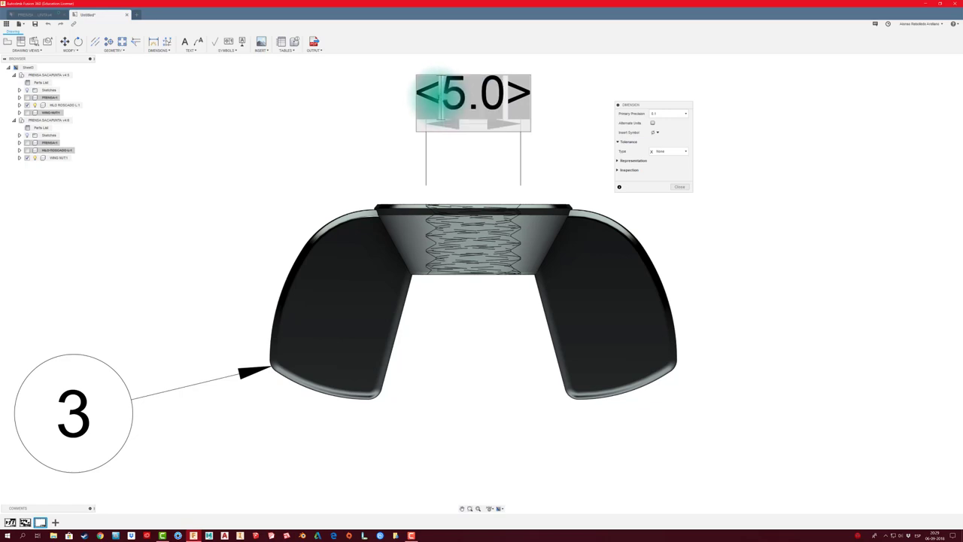
pyautogui.write('M5.0')
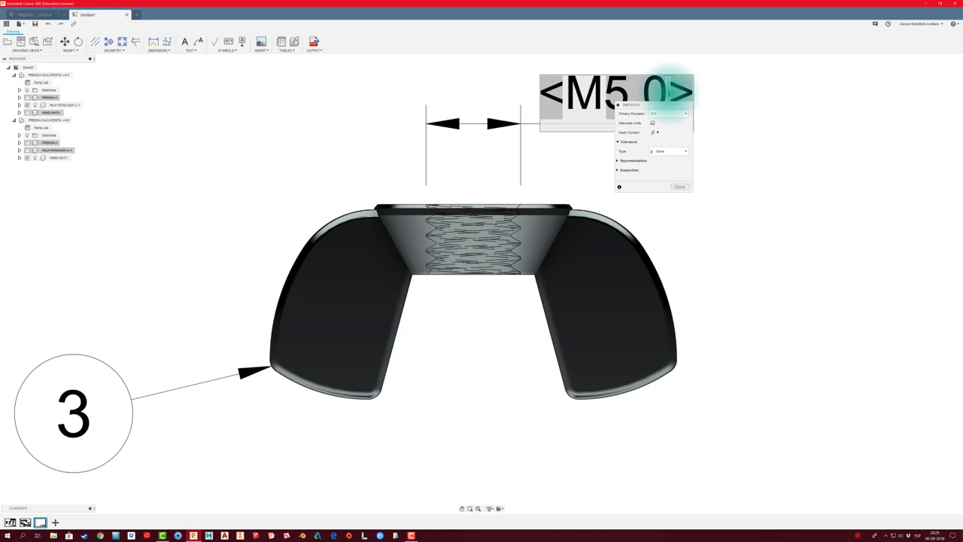
pyautogui.write('x')
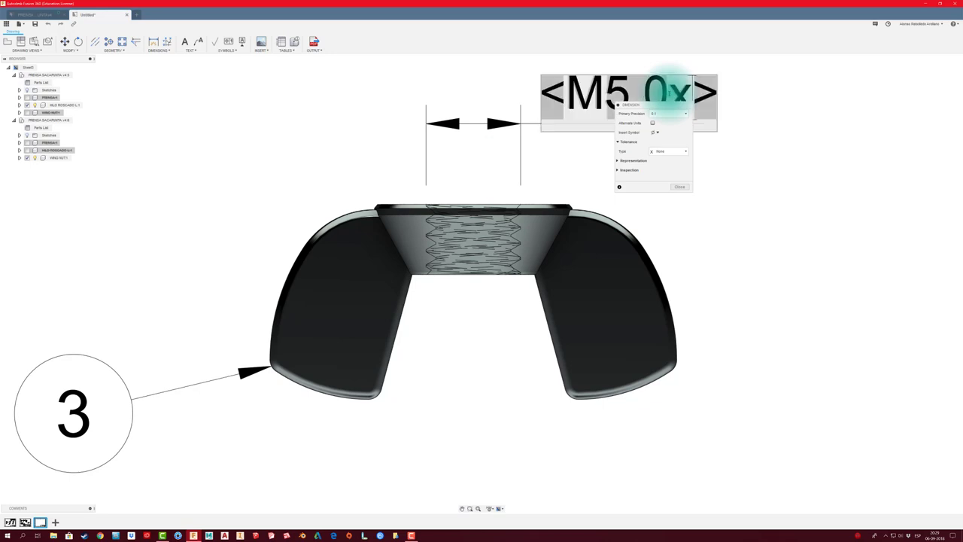
pyautogui.write('0.8')
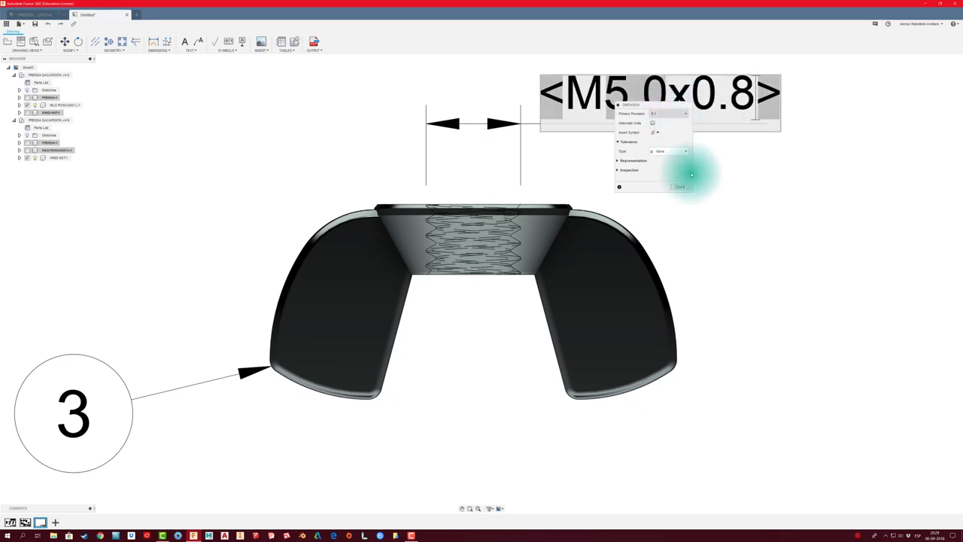
# Commit the M5.0x0.8 thread callout on the wing nut
pyautogui.click(680, 187)
pyautogui.scroll(-3, 701, 217)
pyautogui.scroll(-4, 701, 228)
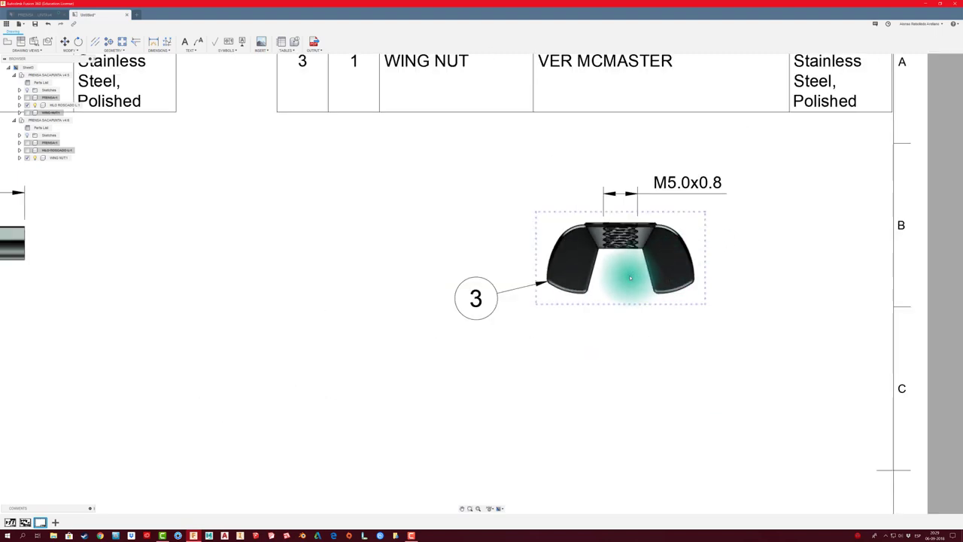
pyautogui.scroll(-3, 630, 278)
# Zoom out to the full sheet and start a new base view of the assembly
pyautogui.scroll(1, 466, 225)
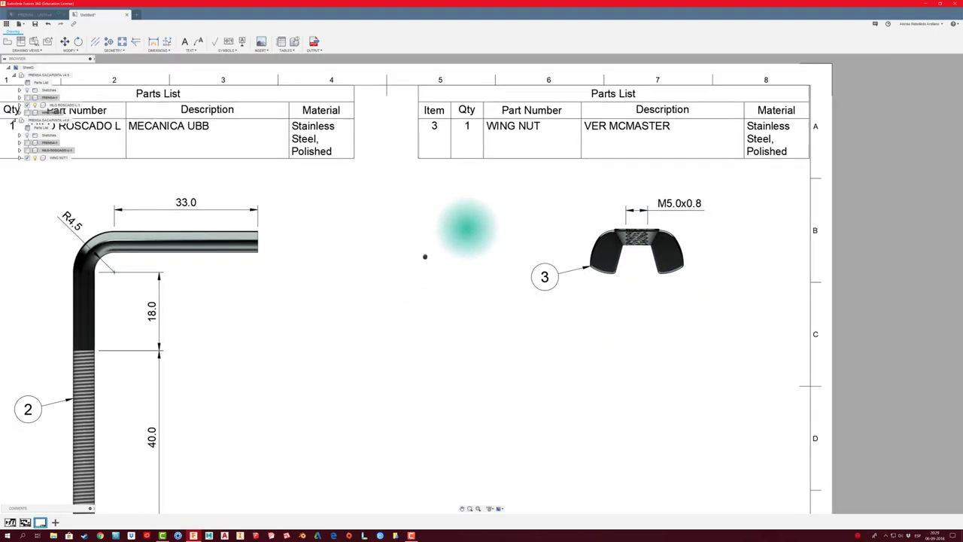
pyautogui.scroll(-1, 466, 225)
pyautogui.scroll(1, 258, 376)
pyautogui.scroll(-1, 259, 376)
pyautogui.scroll(1, 204, 408)
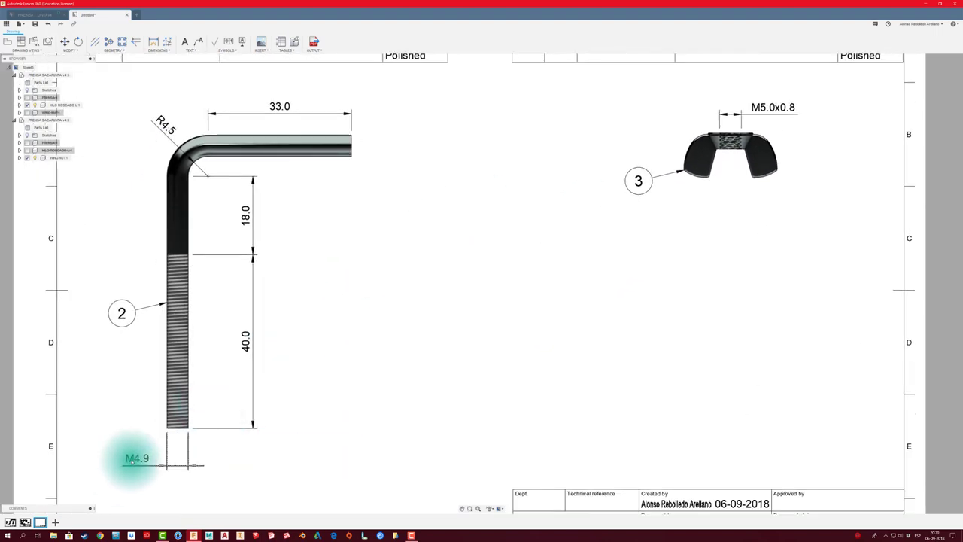
pyautogui.scroll(-1, 409, 391)
pyautogui.scroll(-1, 421, 384)
pyautogui.scroll(-1, 431, 372)
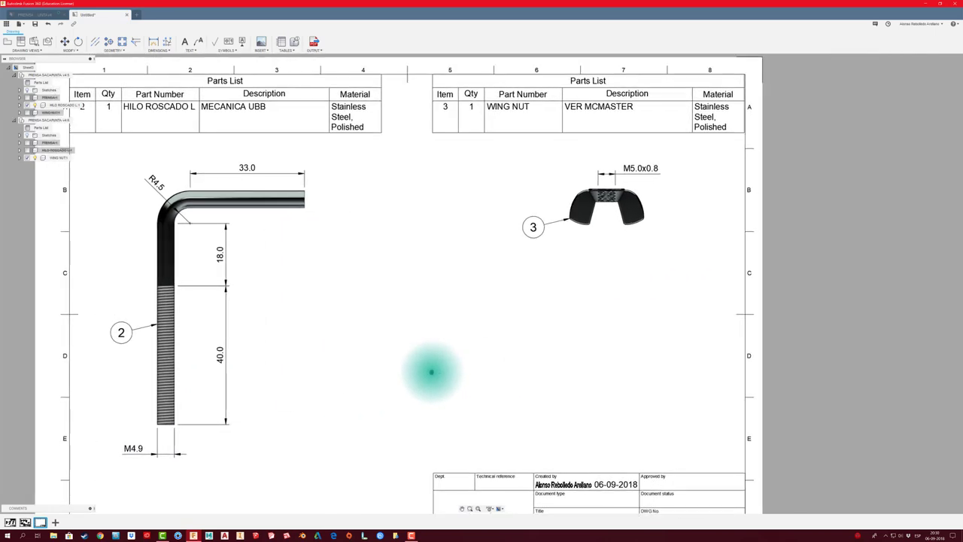
pyautogui.scroll(-1, 431, 372)
pyautogui.scroll(-1, 432, 374)
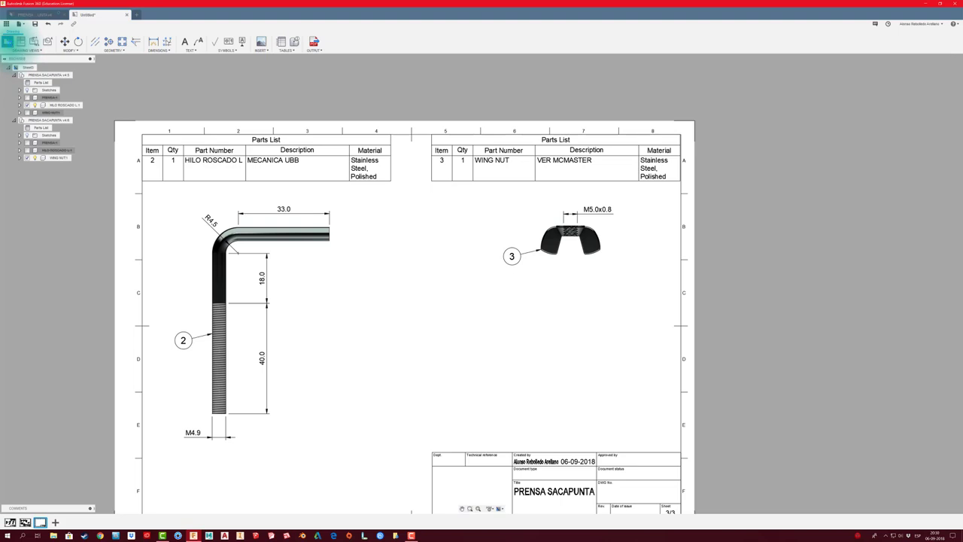
pyautogui.click(8, 41)
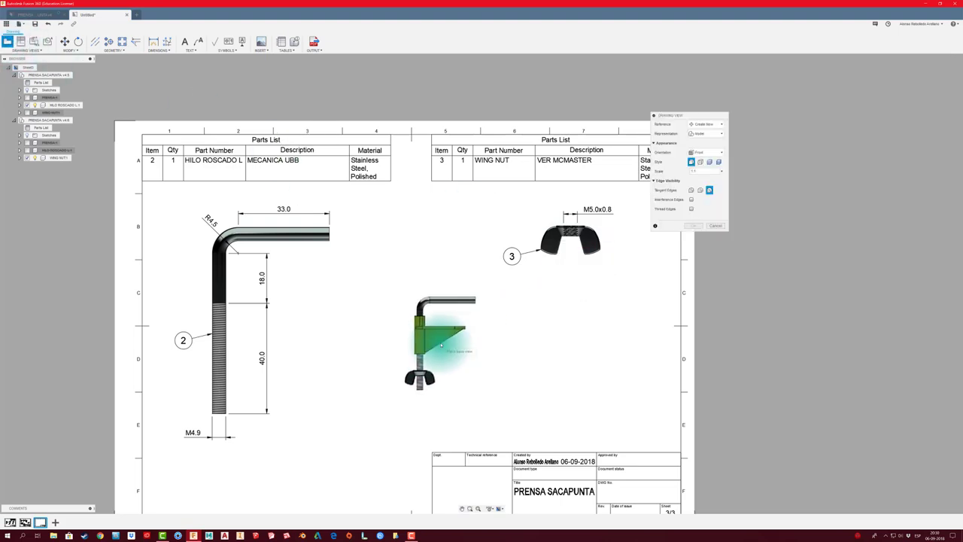
# Place an enlarged isometric base view of the assembly at the sheet centre
pyautogui.click(720, 153)
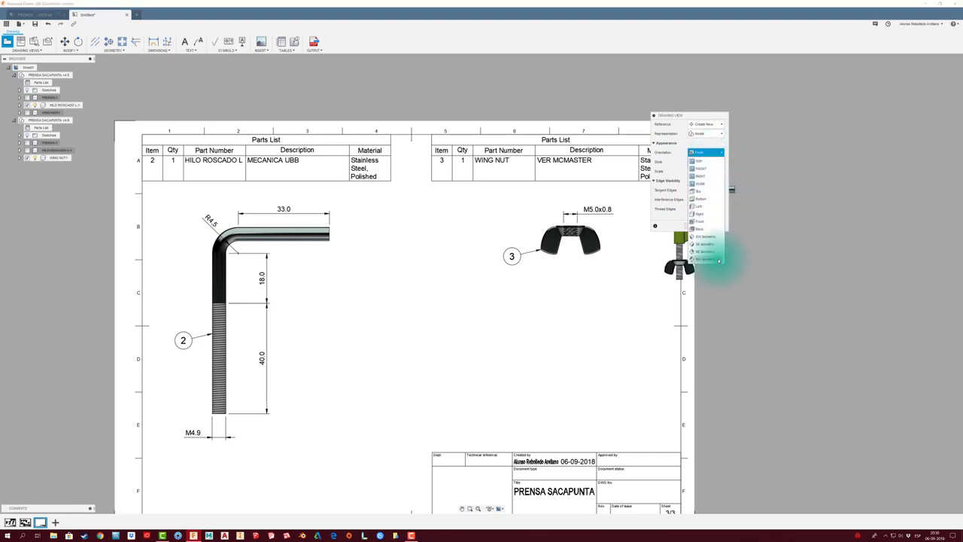
pyautogui.click(717, 259)
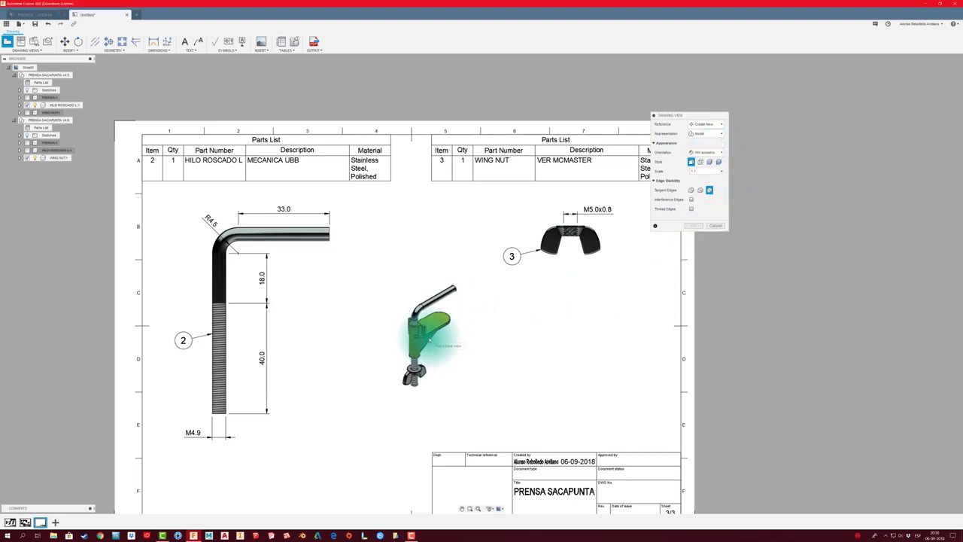
pyautogui.click(711, 171)
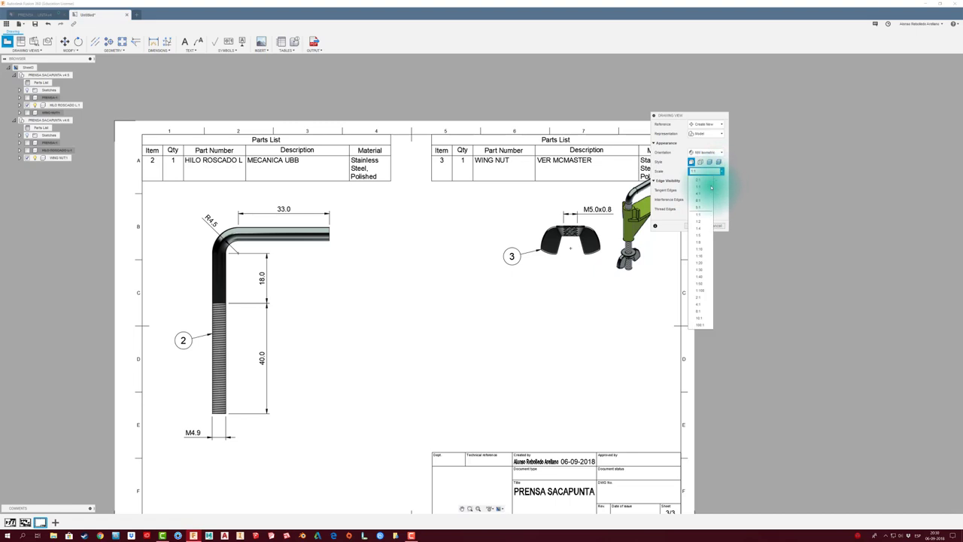
pyautogui.click(708, 183)
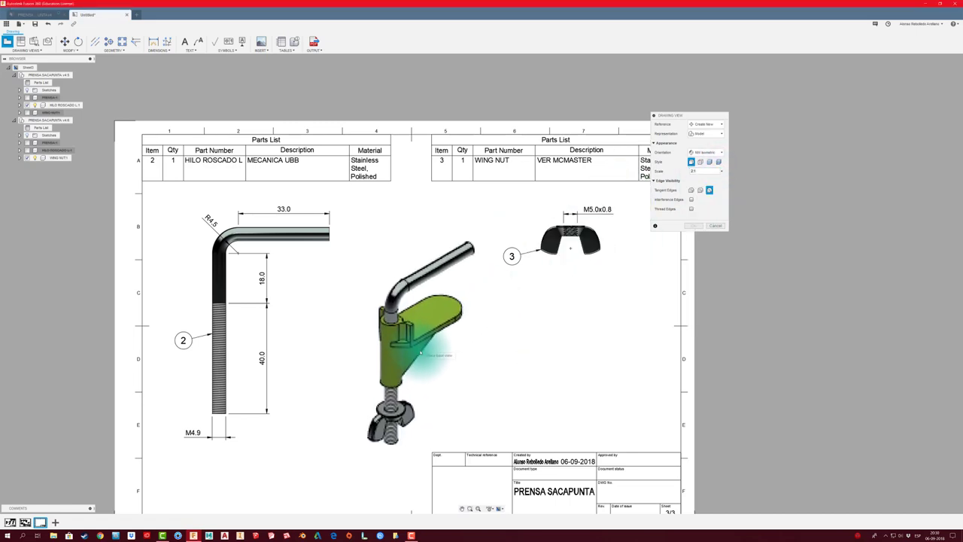
pyautogui.click(420, 352)
pyautogui.click(709, 161)
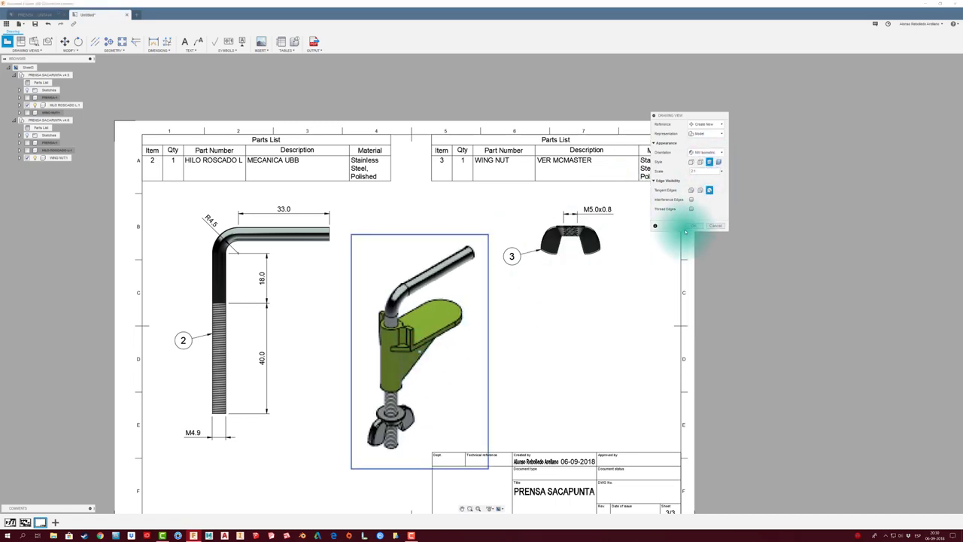
pyautogui.click(693, 226)
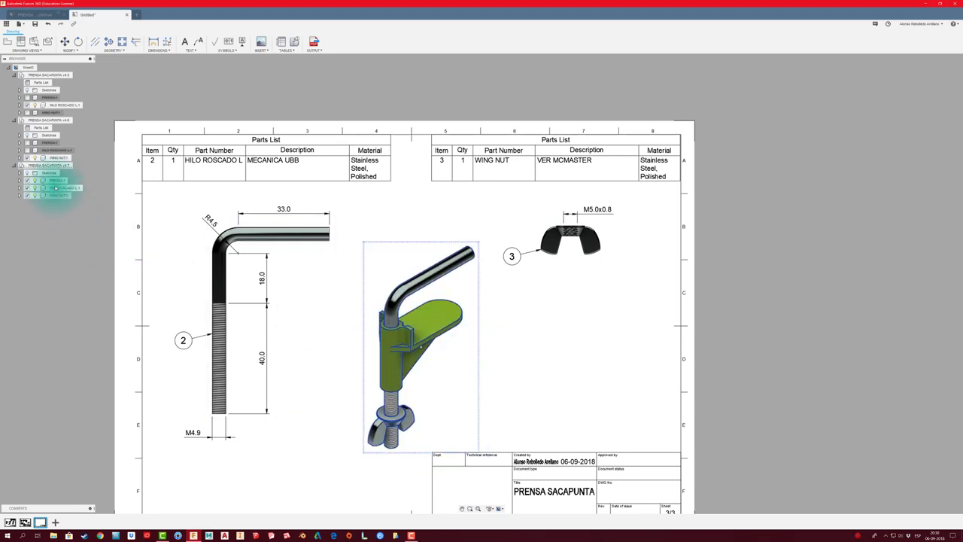
# Hide the PRENSA body in the isometric view and nudge the view upward
pyautogui.click(28, 181)
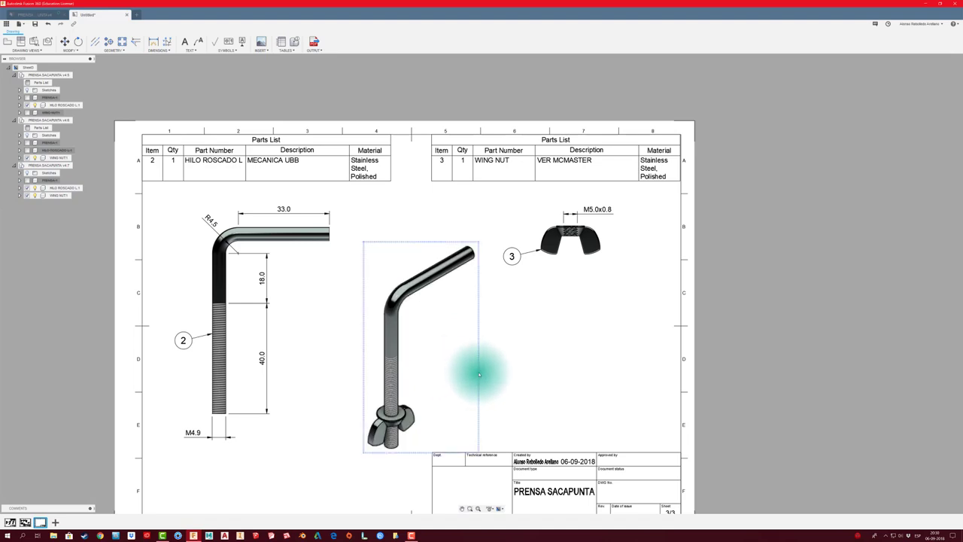
pyautogui.moveTo(482, 375); pyautogui.dragTo(424, 340)
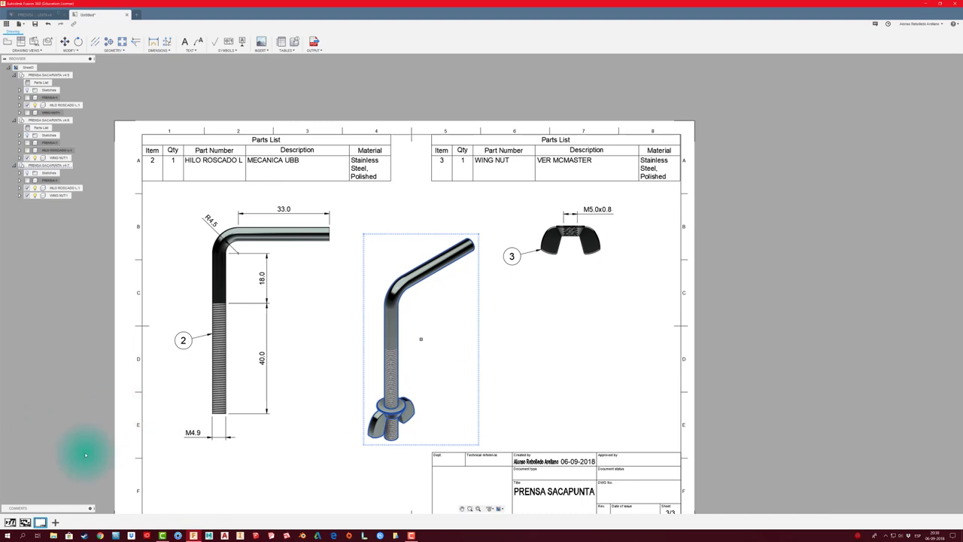
pyautogui.scroll(2, 633, 471)
pyautogui.scroll(-3, 668, 495)
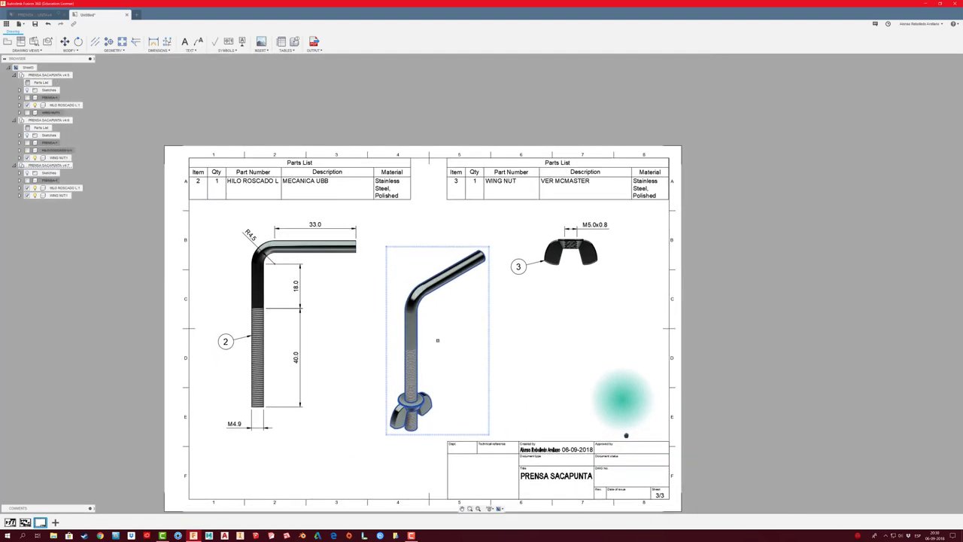
pyautogui.click(141, 200)
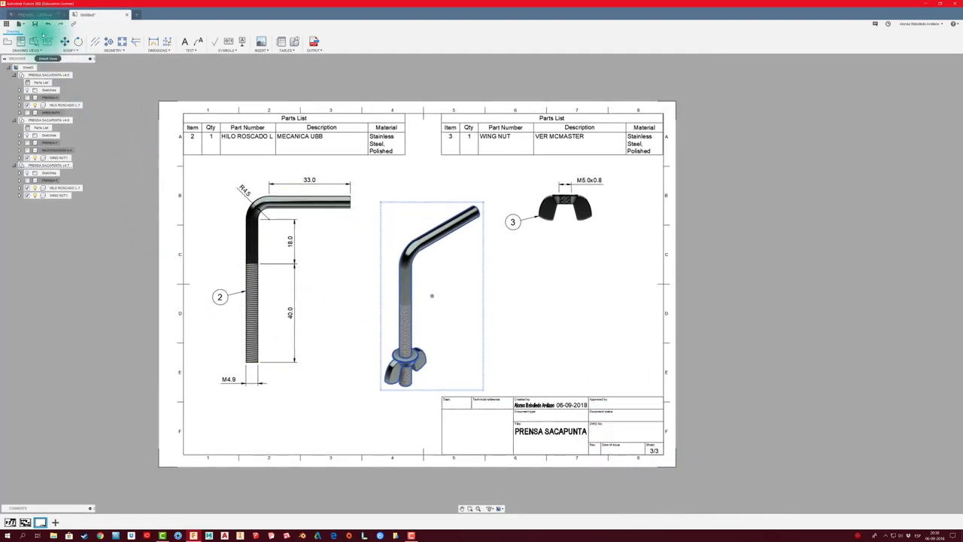
# Save the drawing as PRENSA SACAPUNTA Drawing in the HOUSING and PLASTIC PART project
pyautogui.click(34, 24)
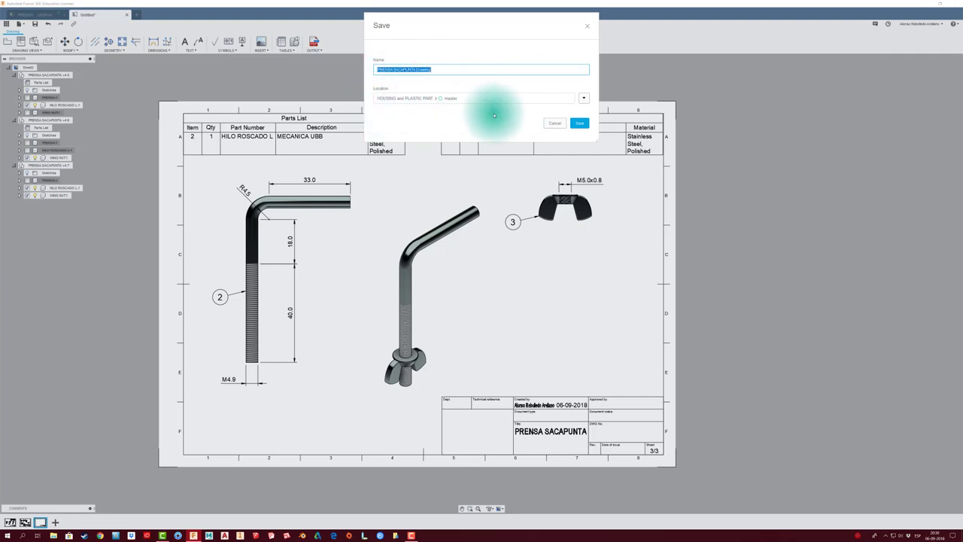
pyautogui.click(580, 122)
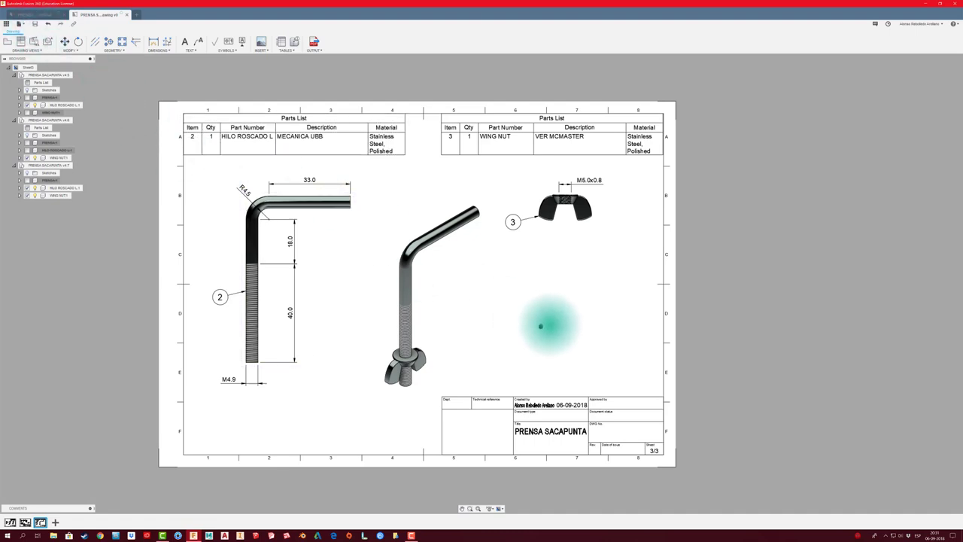
pyautogui.moveTo(544, 318); pyautogui.dragTo(564, 323, button='middle')
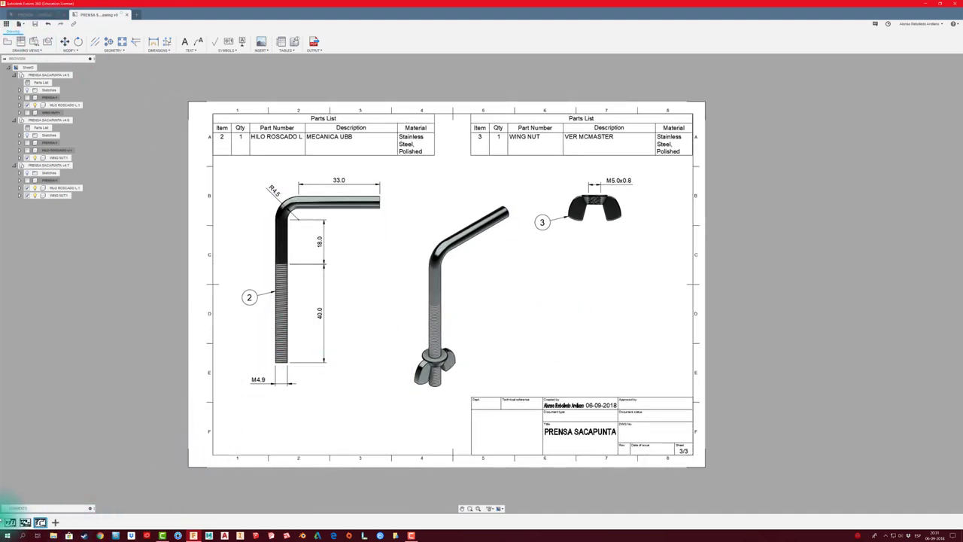
# Review sheets 1, 2 and 3 of the drawing
pyautogui.click(10, 522)
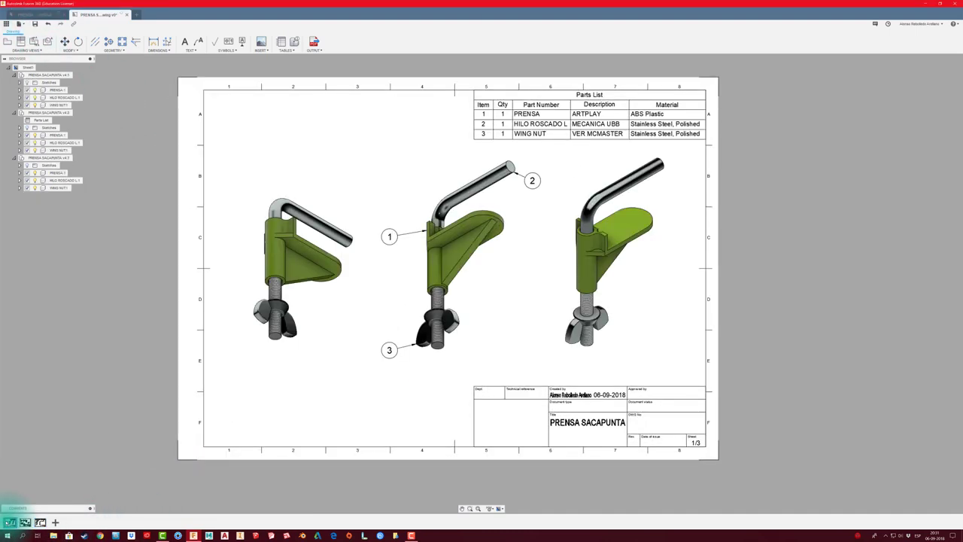
pyautogui.click(25, 522)
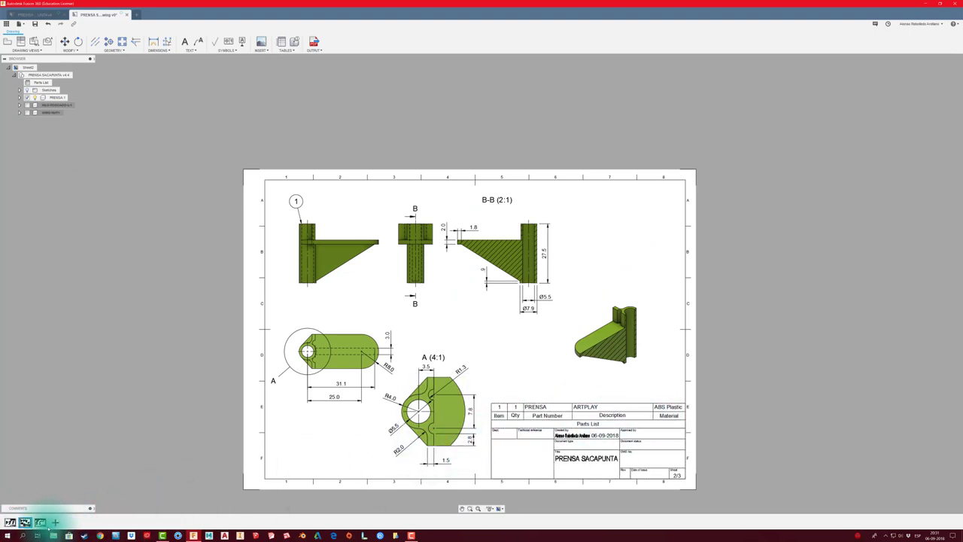
pyautogui.click(40, 521)
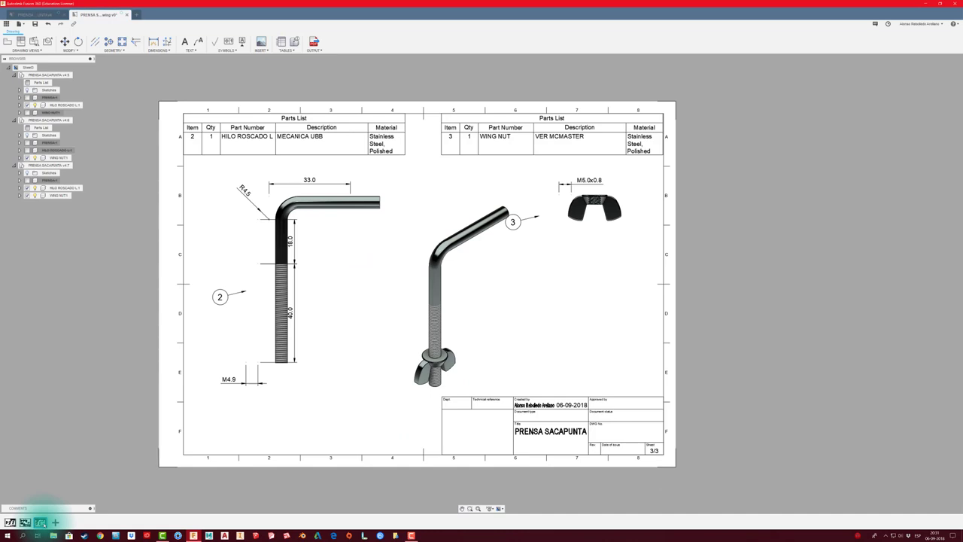
# Add a blank fourth sheet with the PRENSA SACAPUNTA title block
pyautogui.scroll(2, 49, 434)
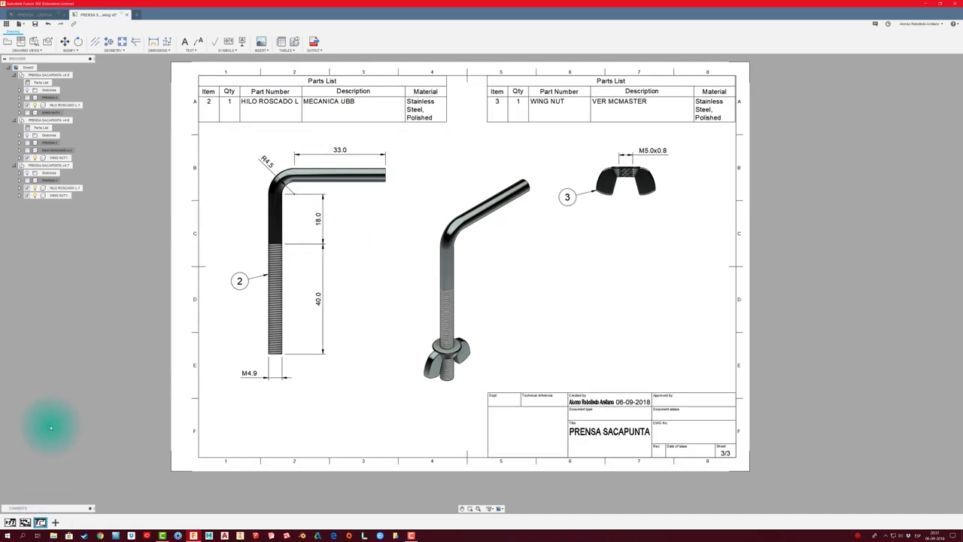
pyautogui.scroll(-1, 279, 376)
pyautogui.scroll(-1, 254, 387)
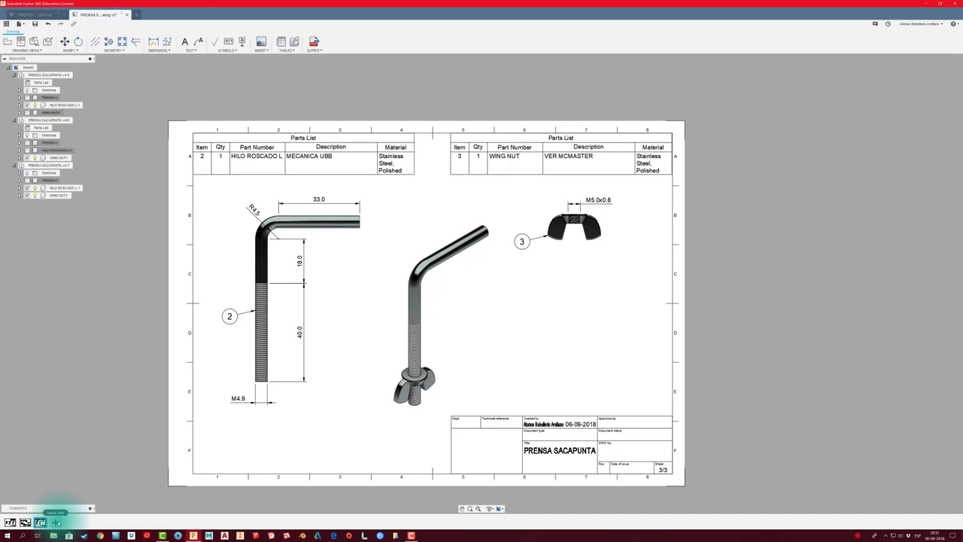
pyautogui.click(55, 521)
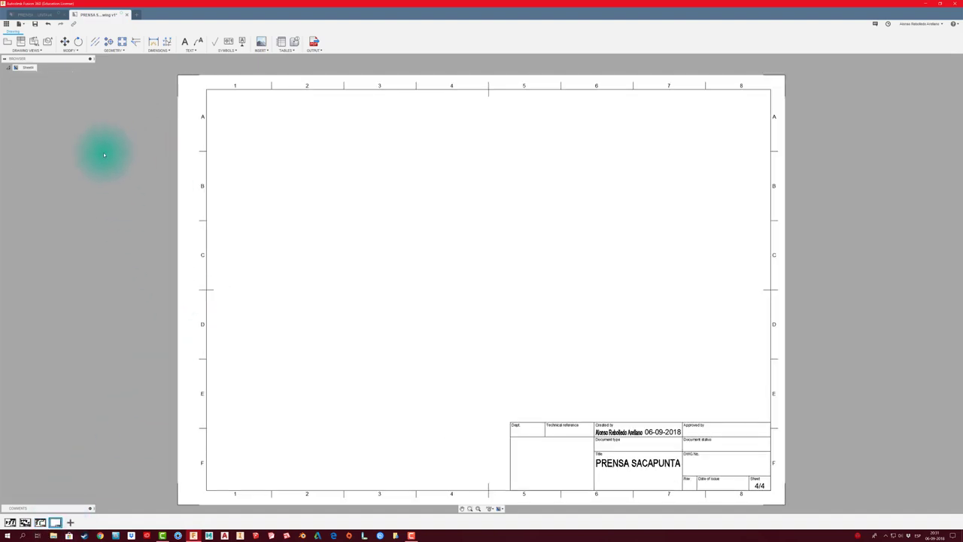
# Place a large, shaded front base view of the assembly on sheet 4
pyautogui.click(8, 41)
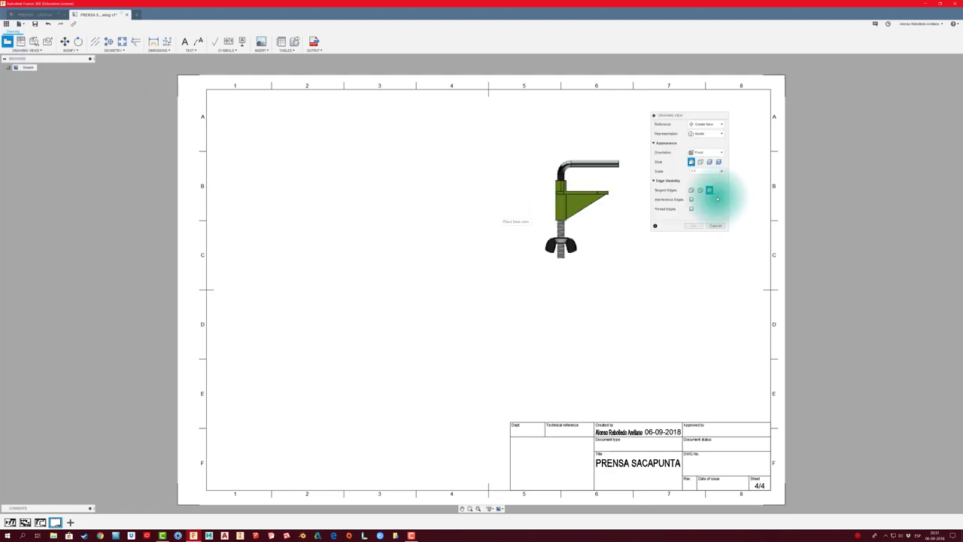
pyautogui.click(706, 171)
pyautogui.click(710, 163)
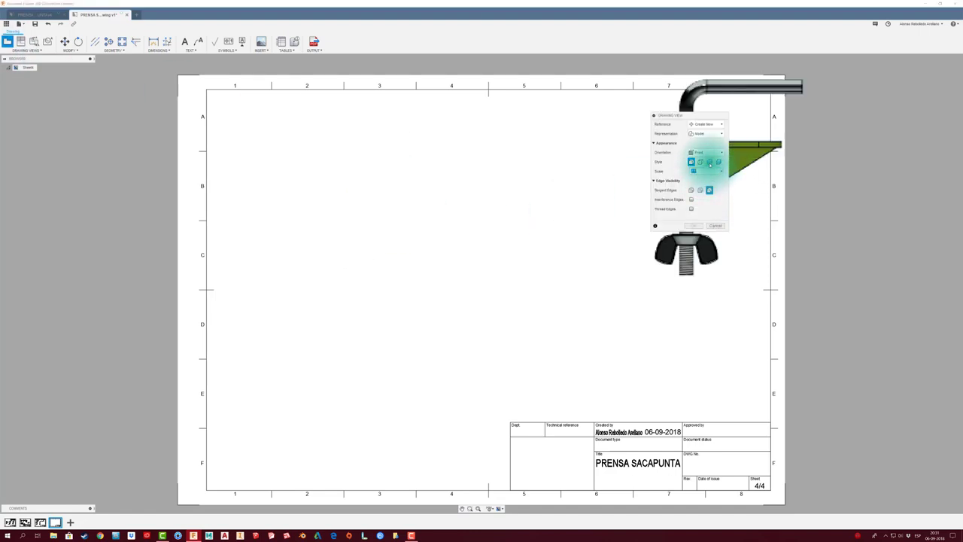
pyautogui.click(710, 163)
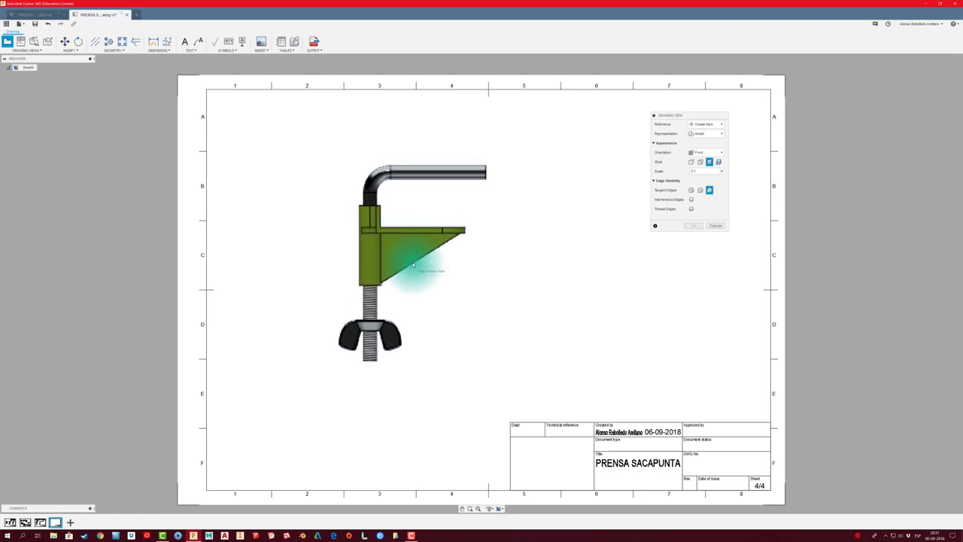
pyautogui.click(412, 265)
pyautogui.click(689, 226)
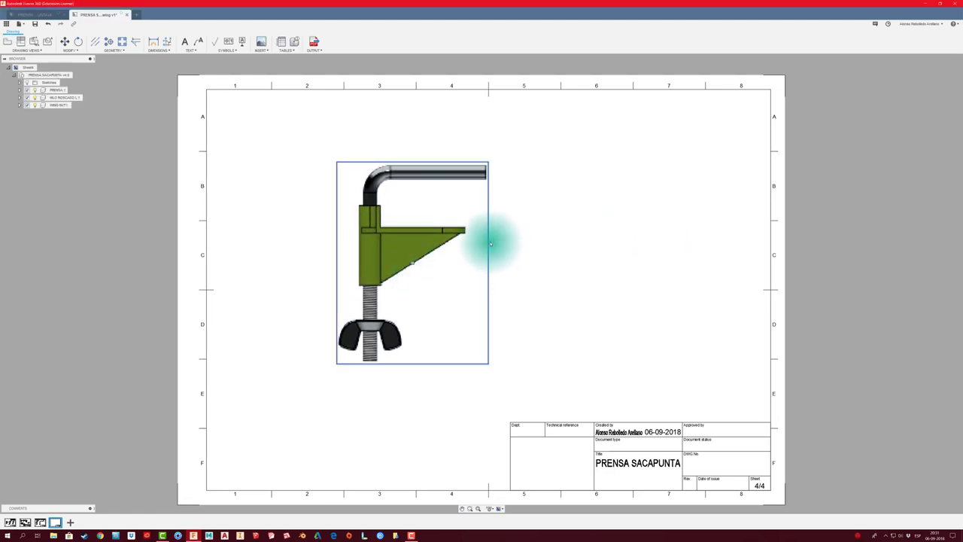
# Project a view below the front view and a side view to its right
pyautogui.click(21, 42)
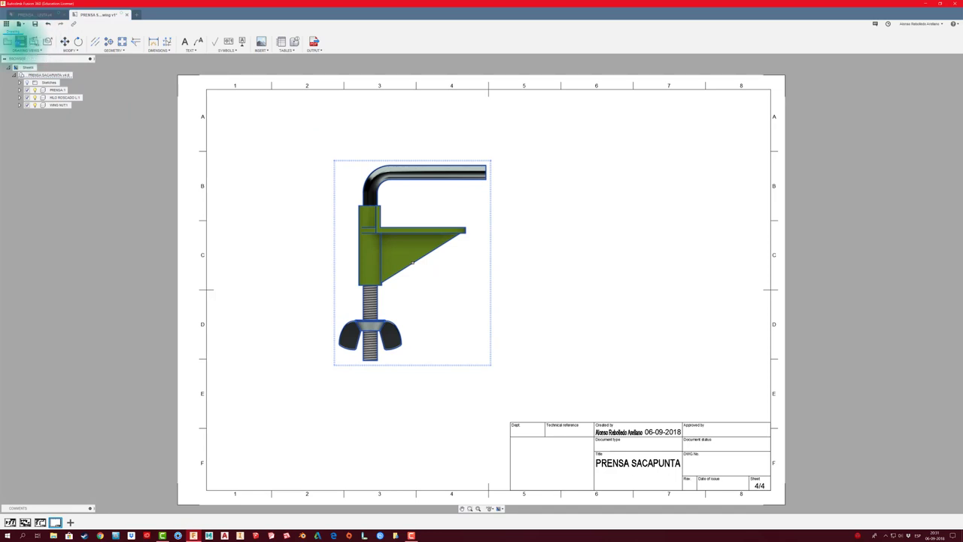
pyautogui.click(409, 414)
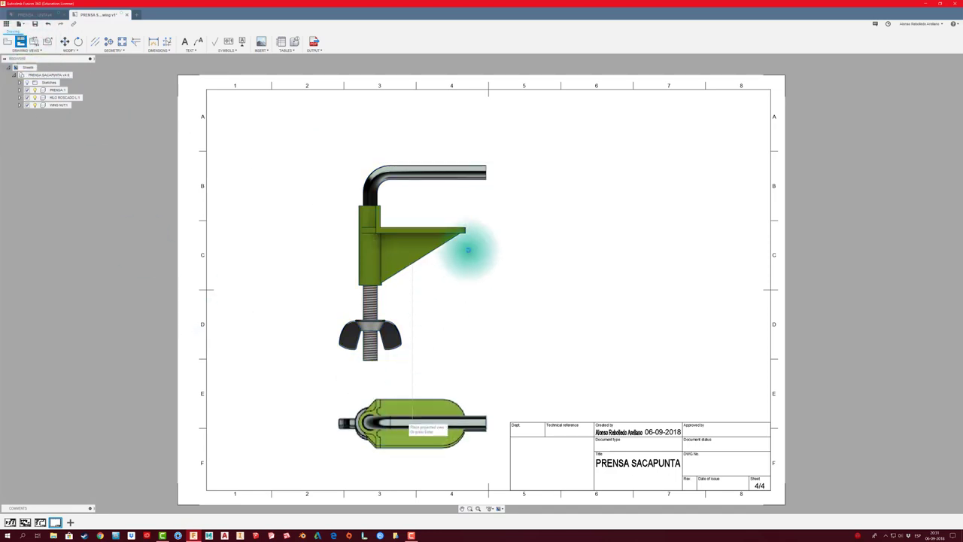
pyautogui.click(609, 236)
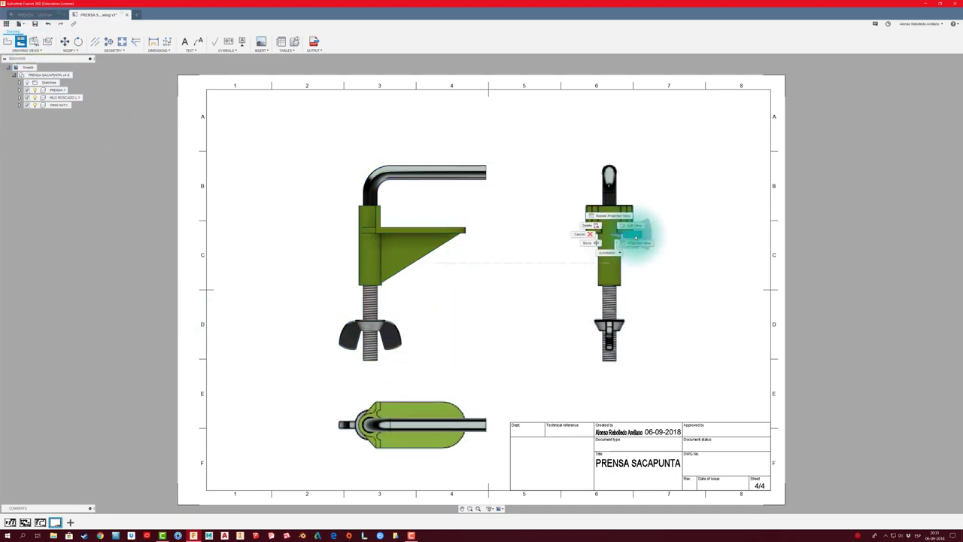
pyautogui.press('Return')
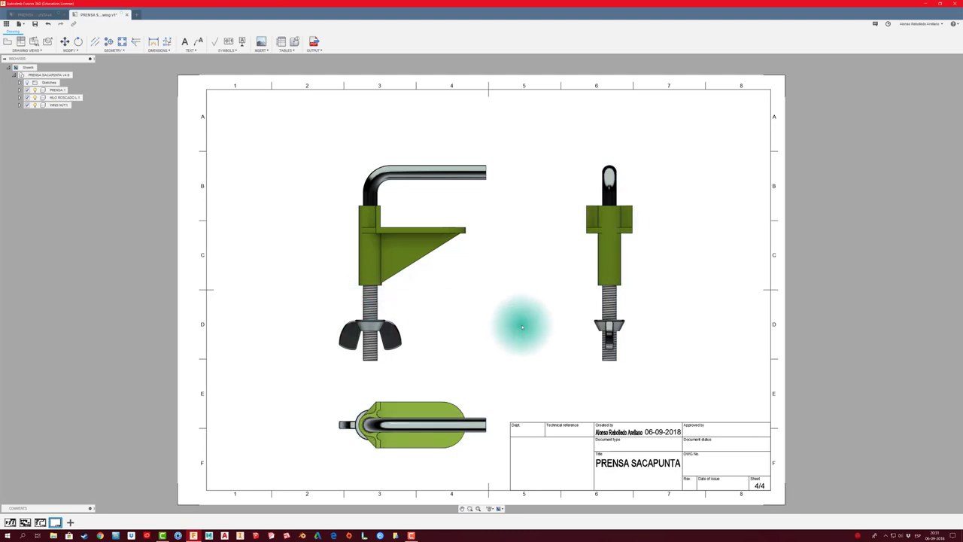
pyautogui.click(283, 43)
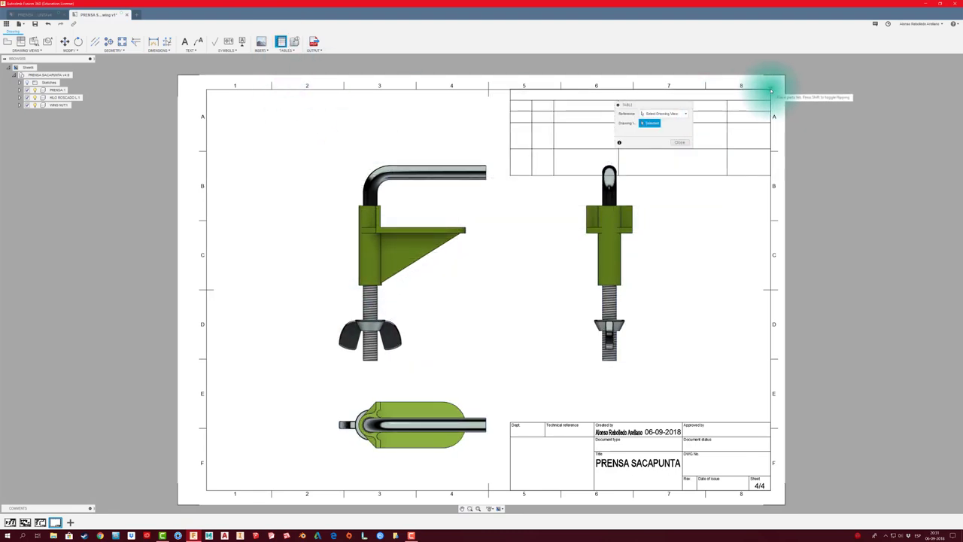
# Place a parts list above the title block, then undo it
pyautogui.click(770, 424)
pyautogui.scroll(2, 770, 424)
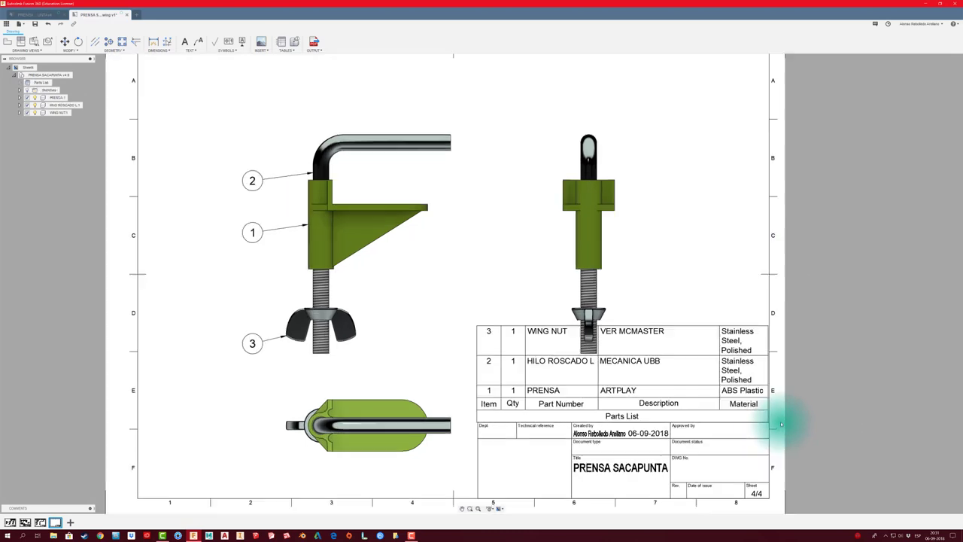
pyautogui.hotkey('ctrl', 'z')
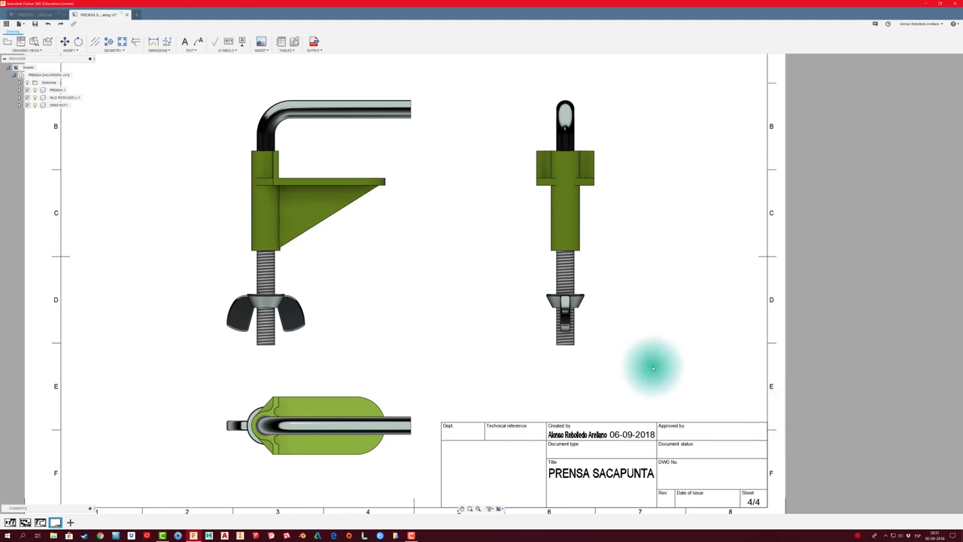
pyautogui.scroll(-3, 650, 361)
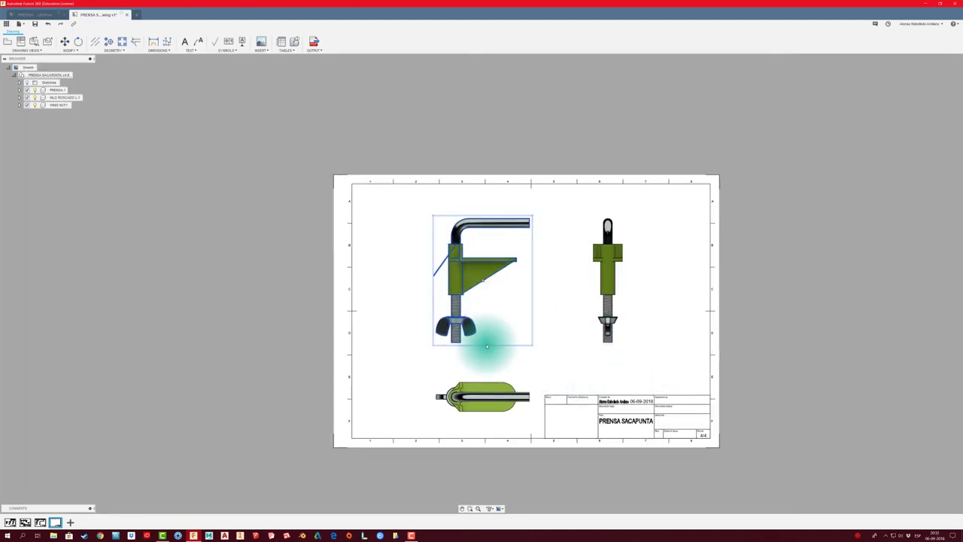
# Move the front, side and bottom views slightly higher on sheet 4
pyautogui.moveTo(493, 279); pyautogui.dragTo(493, 265)
pyautogui.moveTo(491, 384); pyautogui.dragTo(490, 369)
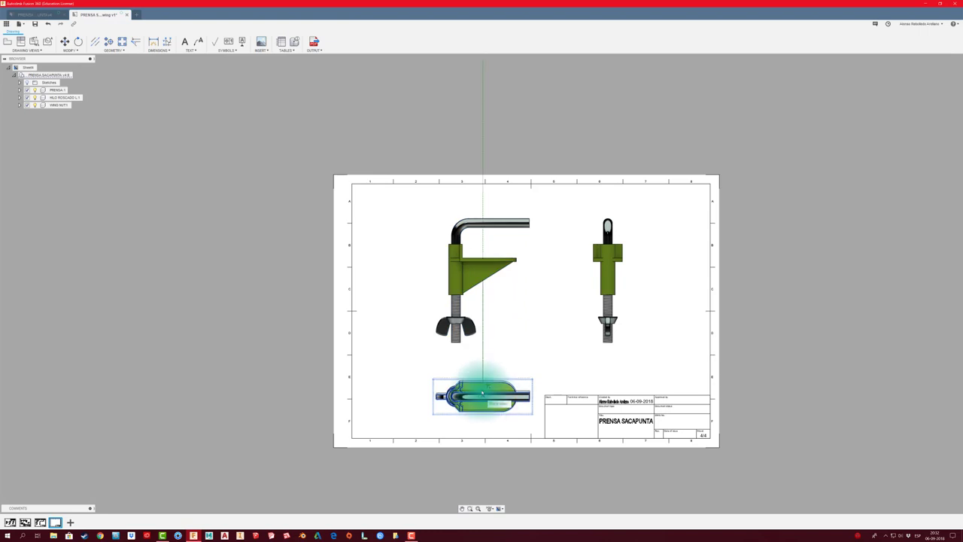
pyautogui.scroll(2, 526, 285)
pyautogui.scroll(2, 531, 237)
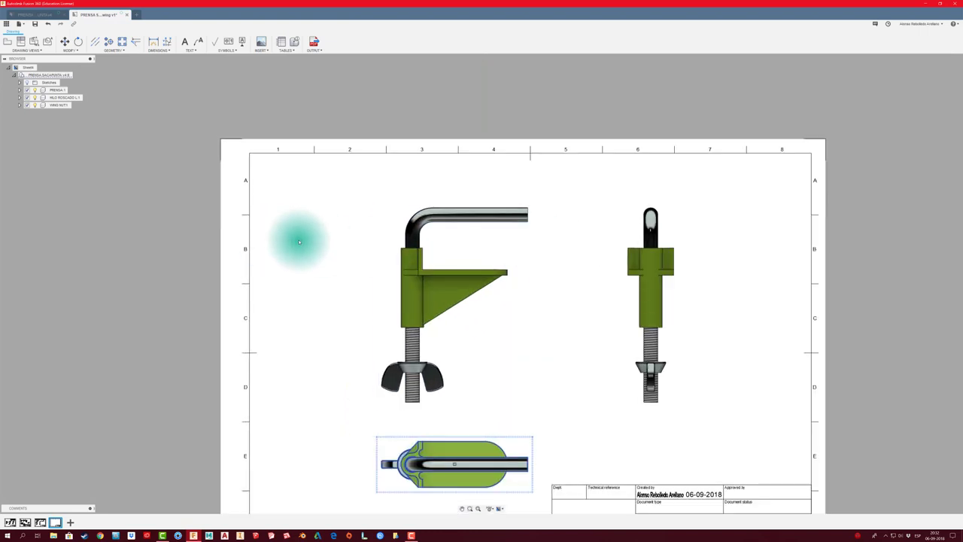
# Add the 67.5 overall height dimension right of the front view, discarding a stray 8.2 dimension
pyautogui.click(153, 41)
pyautogui.click(420, 402)
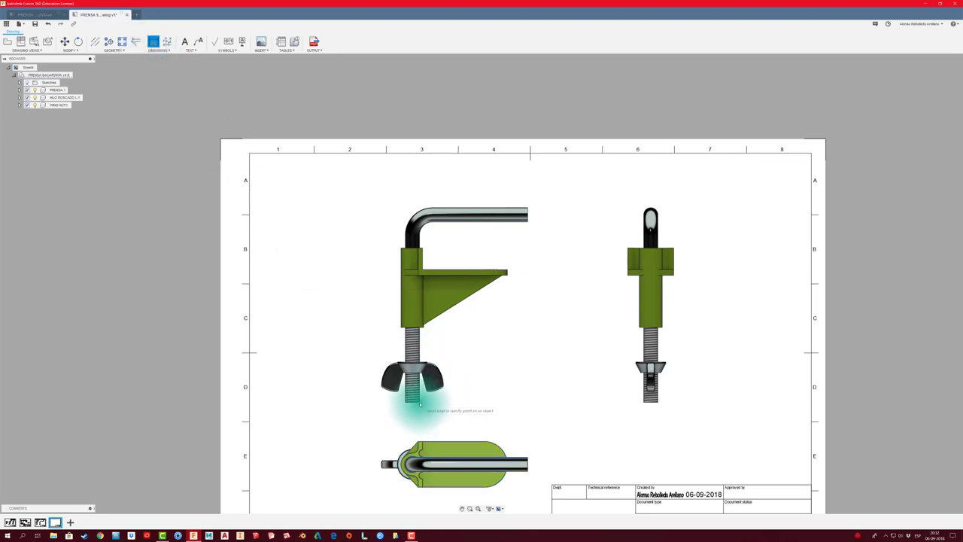
pyautogui.click(528, 210)
pyautogui.click(584, 301)
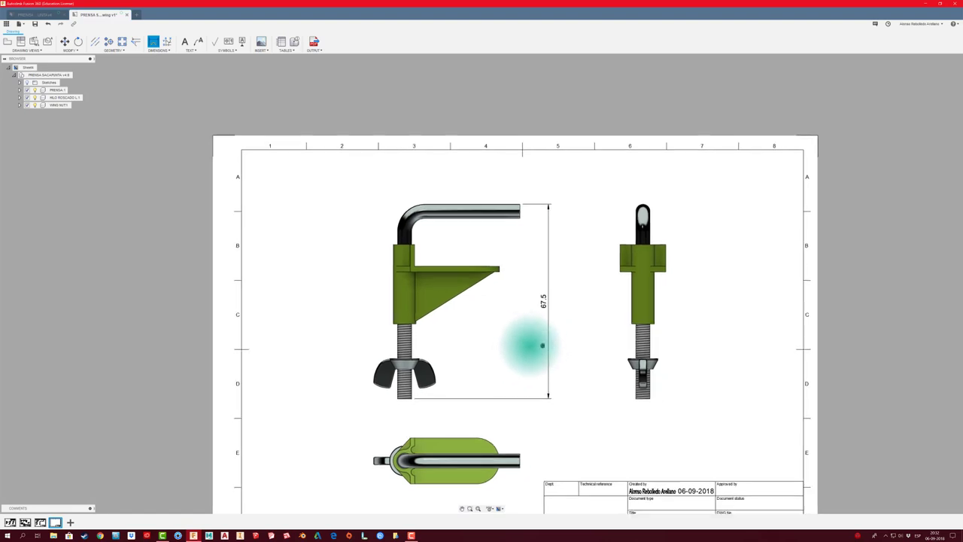
pyautogui.click(639, 271)
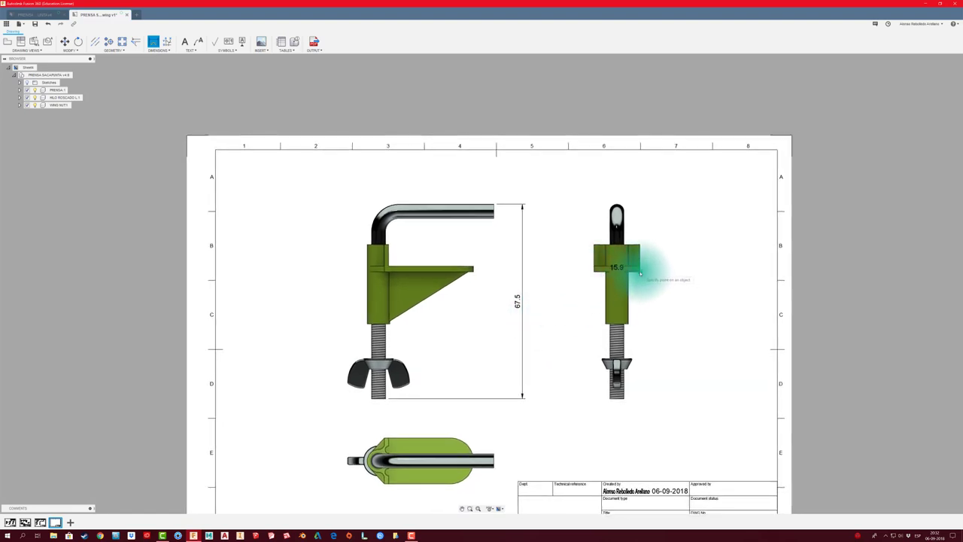
pyautogui.scroll(3, 641, 272)
pyautogui.scroll(3, 645, 269)
pyautogui.scroll(3, 628, 273)
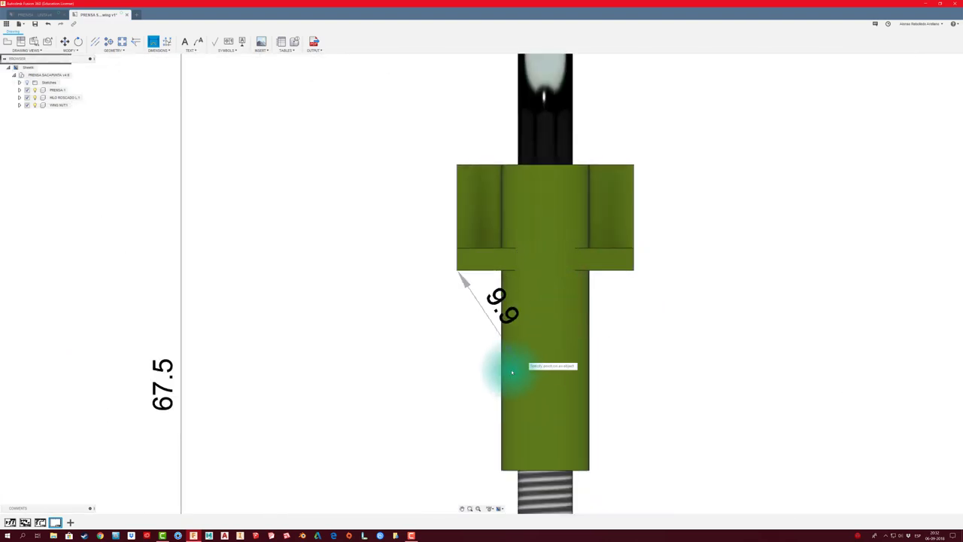
pyautogui.click(456, 271)
pyautogui.press('Escape')
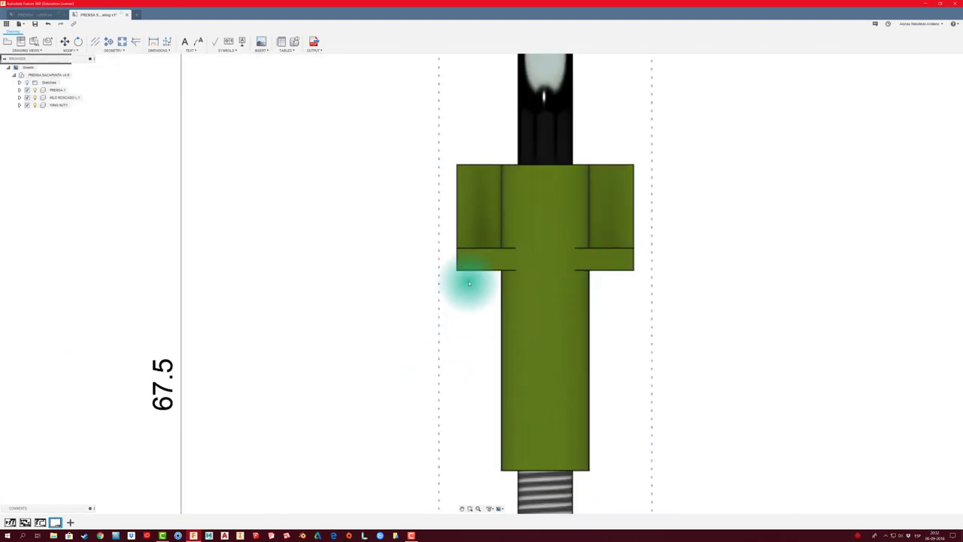
# Dimension the side view block's 15.9 width and drag its label to the right
pyautogui.click(153, 41)
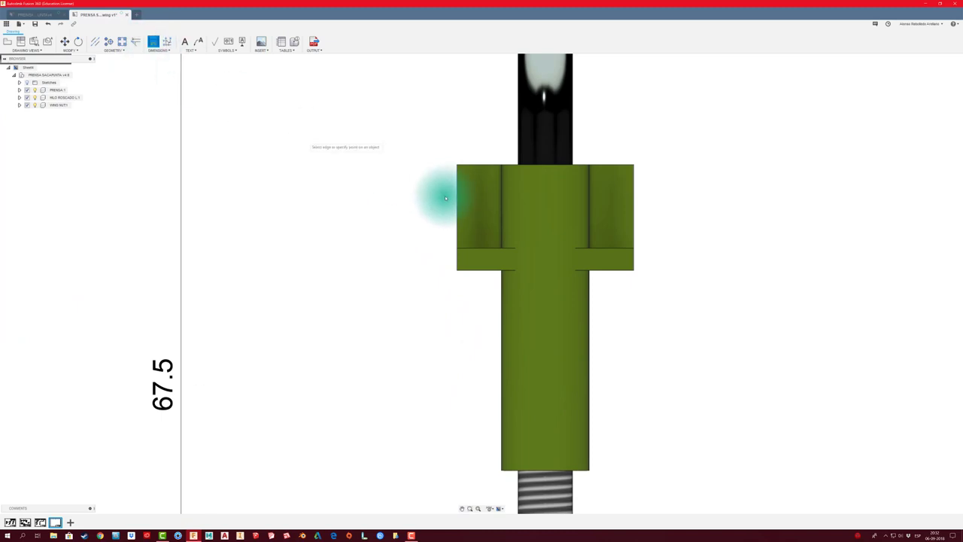
pyautogui.click(452, 269)
pyautogui.click(458, 250)
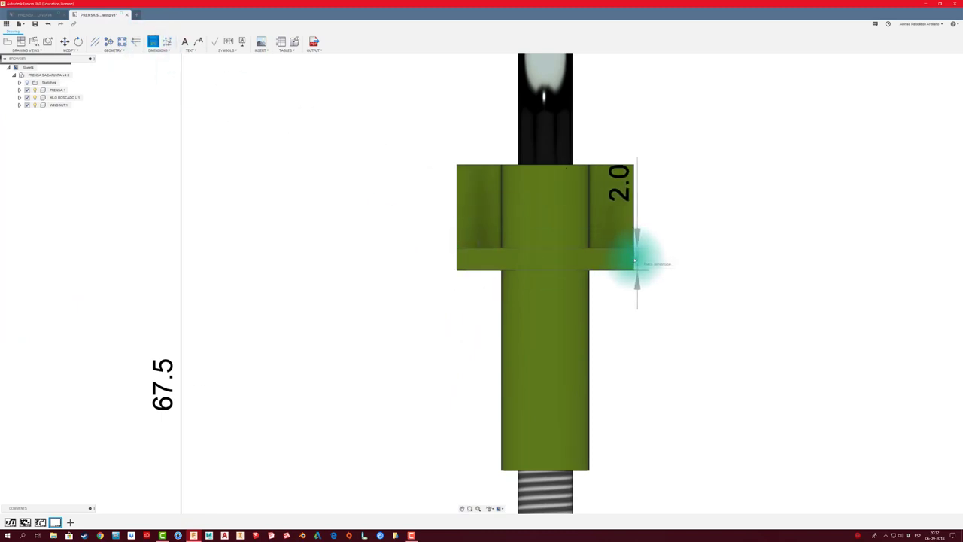
pyautogui.click(633, 258)
pyautogui.click(599, 378)
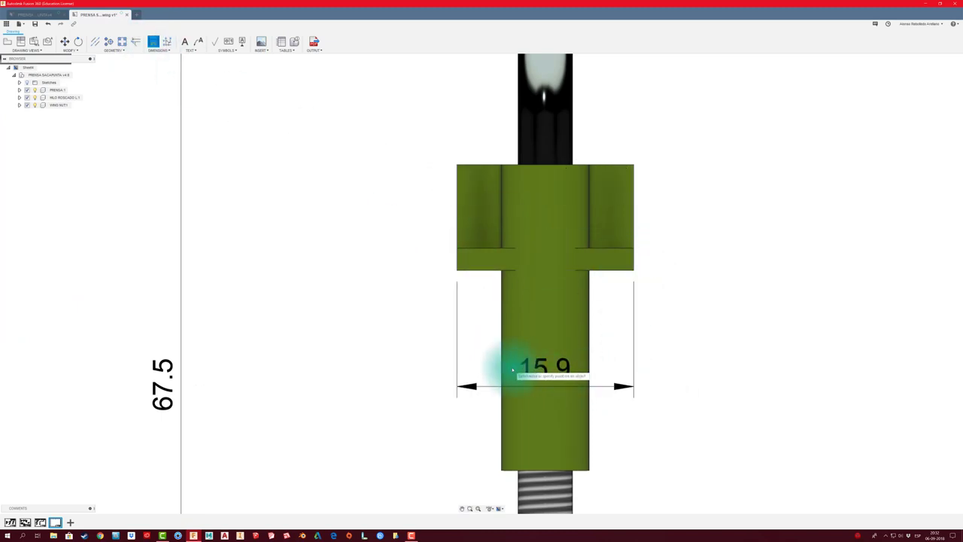
pyautogui.press('Escape')
pyautogui.click(541, 378)
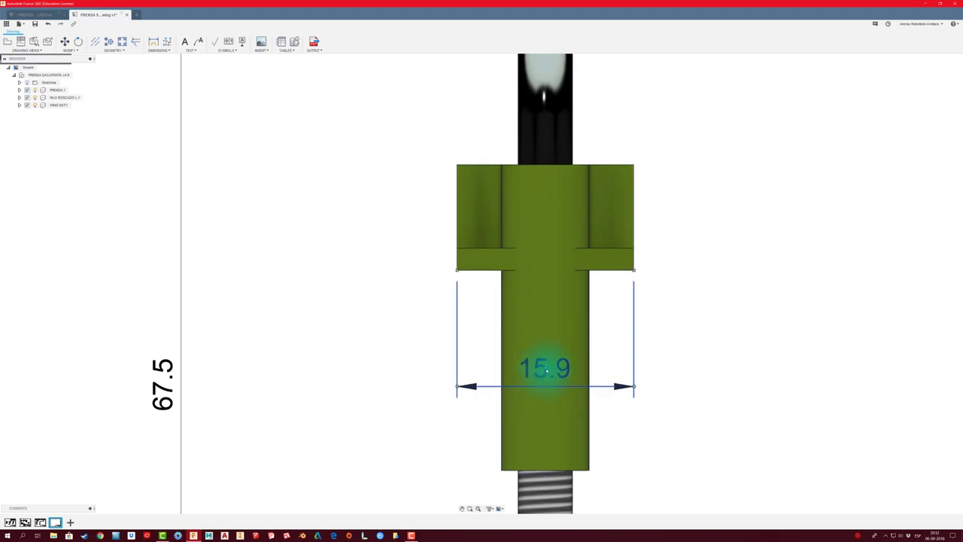
pyautogui.moveTo(546, 369); pyautogui.dragTo(692, 347)
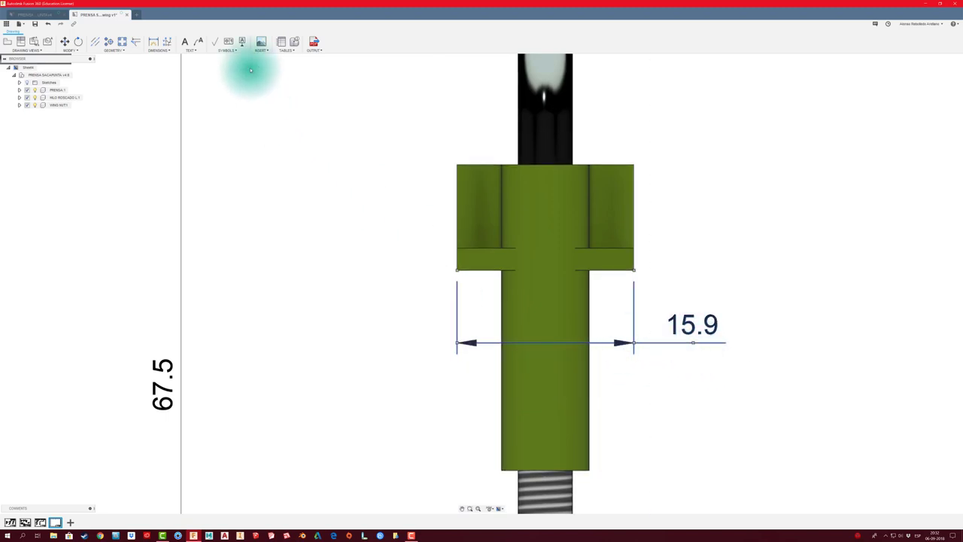
# Add a centerline between the body edges of the clamp's right-hand view
pyautogui.click(95, 41)
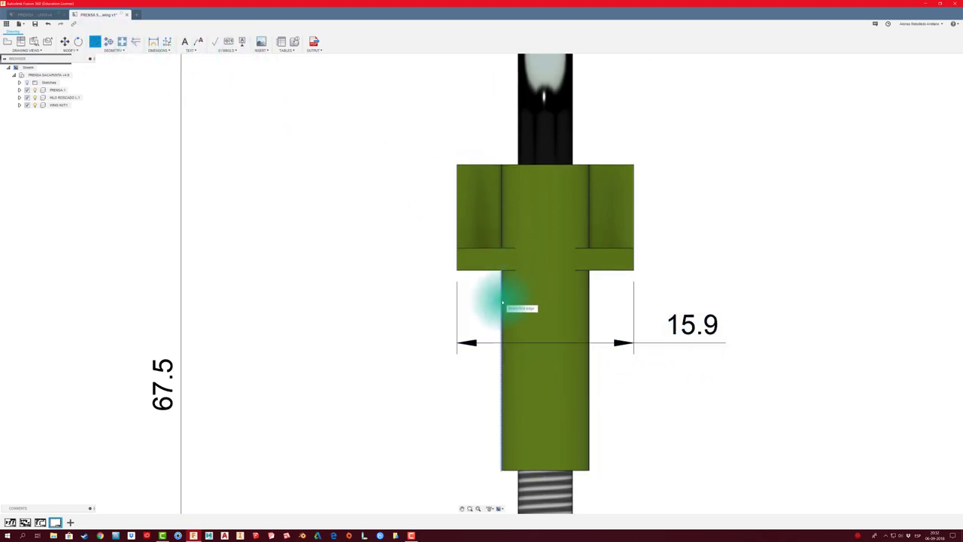
pyautogui.scroll(-3, 555, 324)
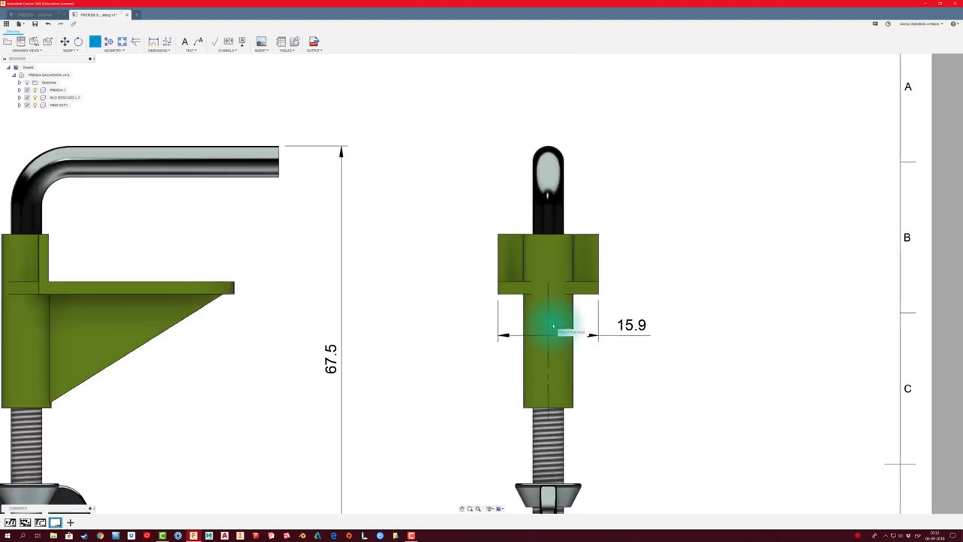
pyautogui.scroll(-2, 553, 326)
pyautogui.moveTo(527, 311); pyautogui.dragTo(517, 255, button='middle')
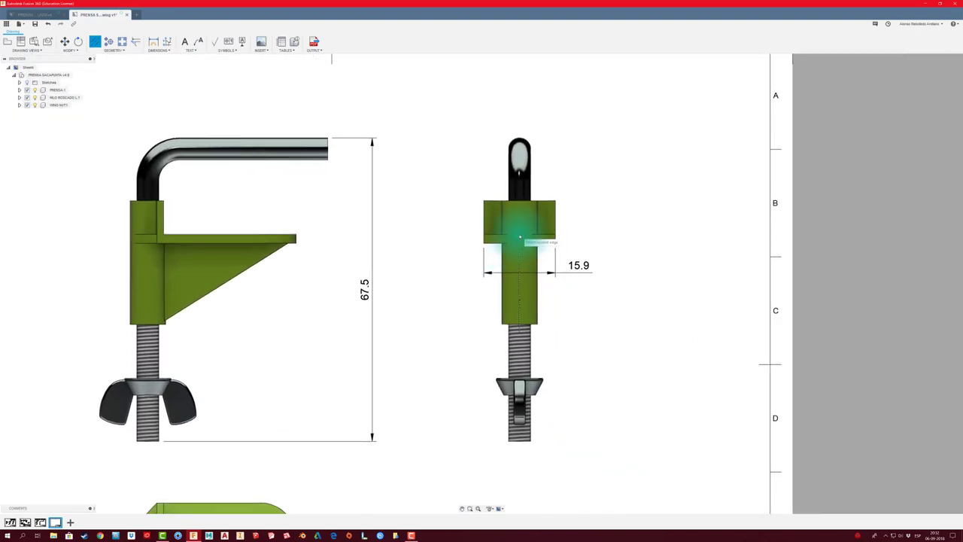
pyautogui.click(520, 334)
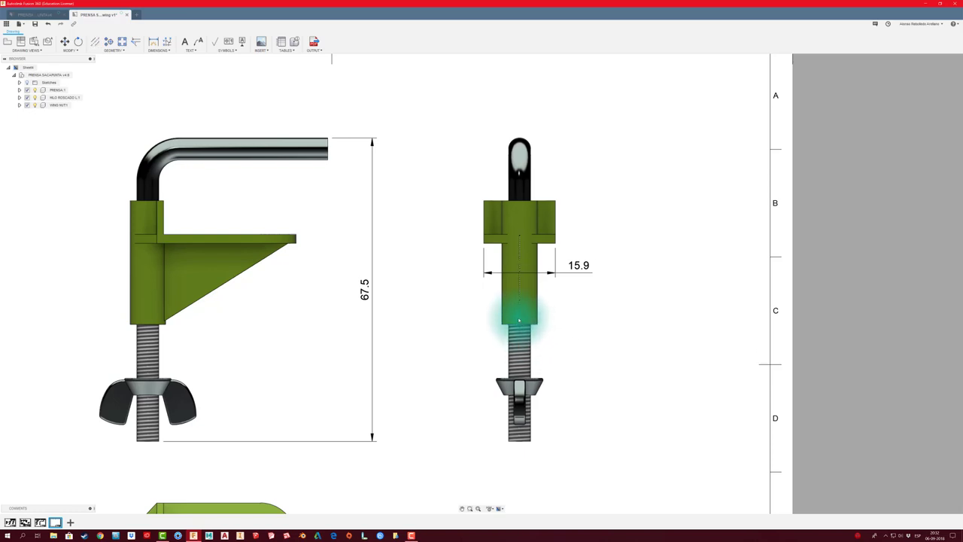
# Extend the centerline down through the thread and up past the view's top
pyautogui.moveTo(521, 322); pyautogui.dragTo(528, 460)
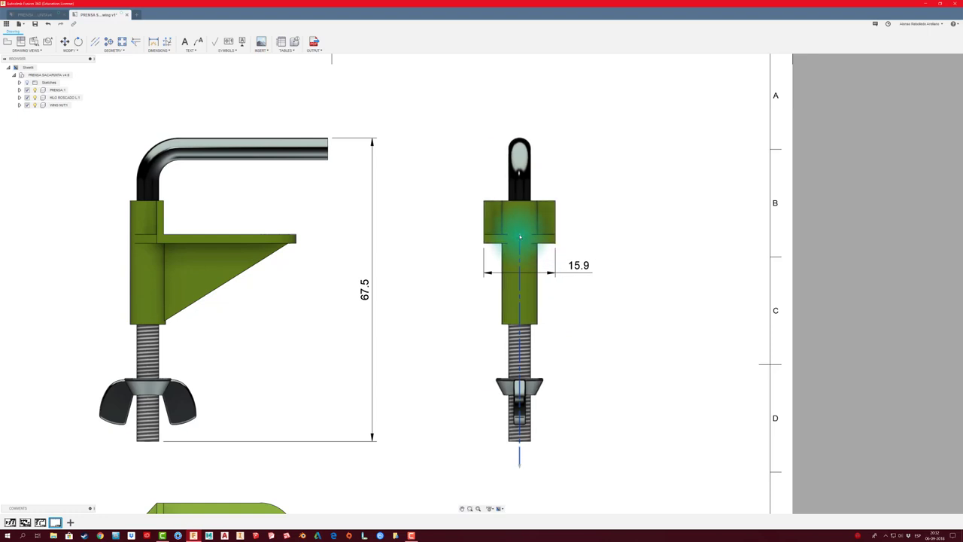
pyautogui.moveTo(519, 237); pyautogui.dragTo(520, 102)
pyautogui.scroll(-3, 463, 310)
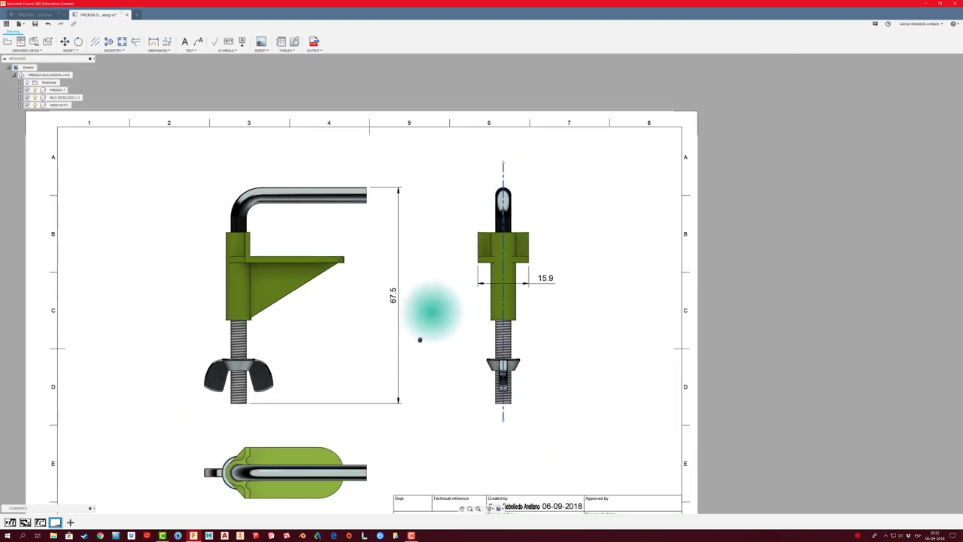
pyautogui.scroll(-1, 430, 311)
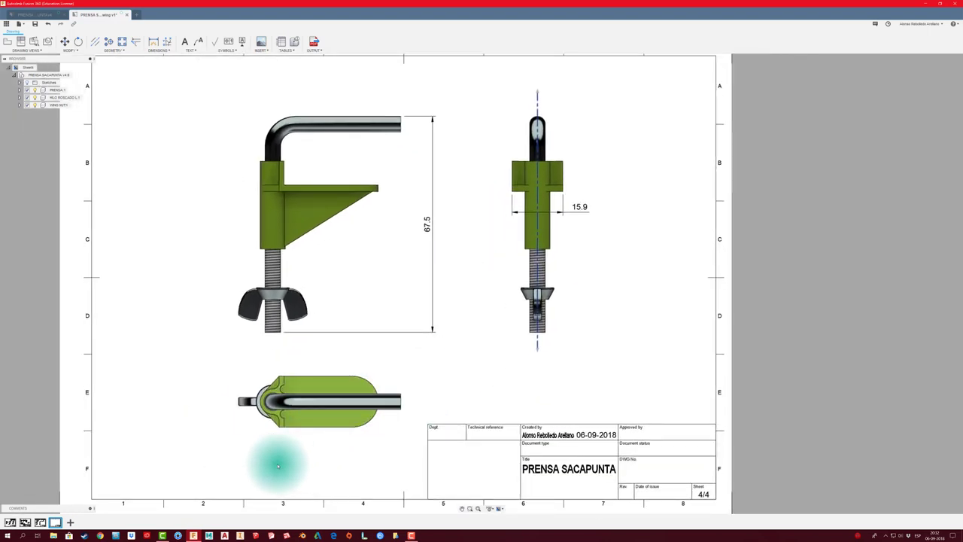
pyautogui.scroll(1, 276, 462)
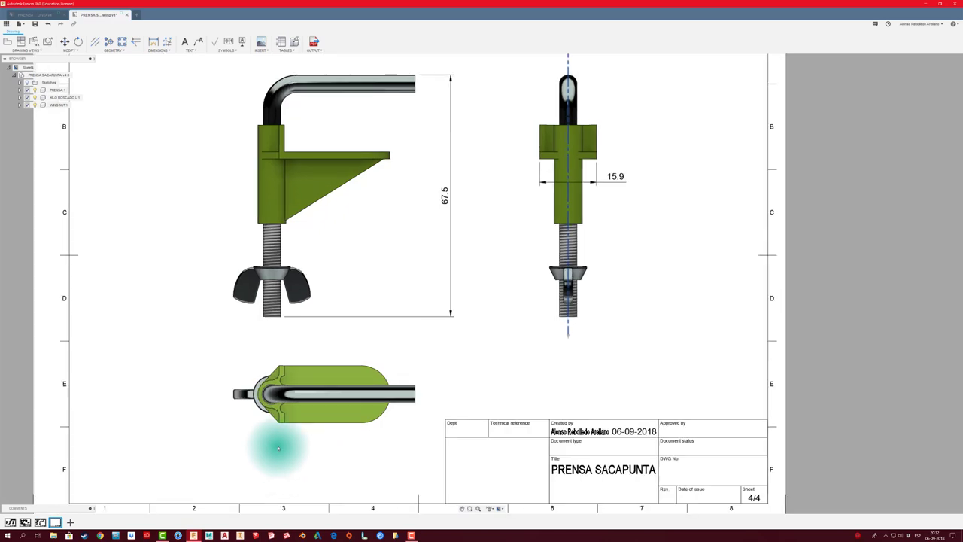
pyautogui.scroll(1, 274, 452)
pyautogui.scroll(1, 477, 377)
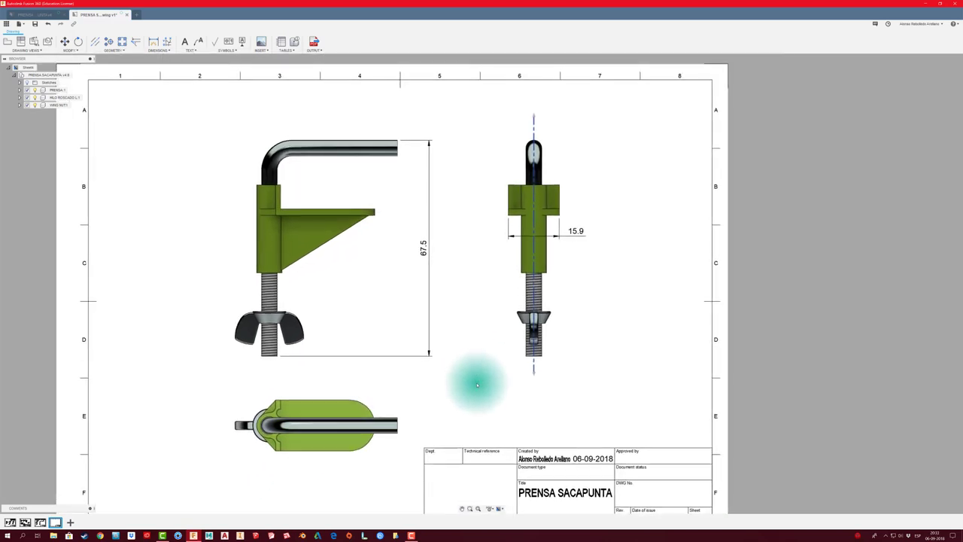
pyautogui.moveTo(447, 377); pyautogui.dragTo(452, 362, button='middle')
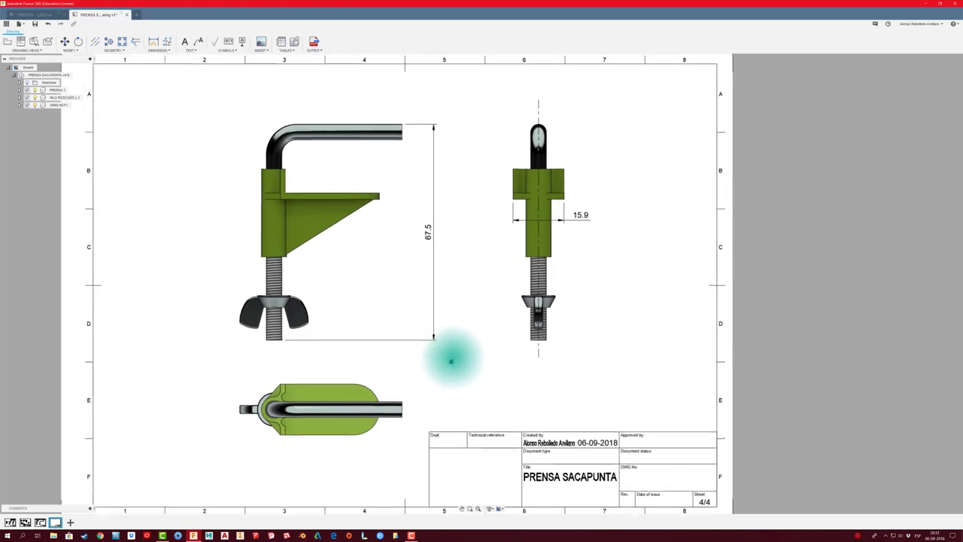
pyautogui.scroll(-1, 425, 368)
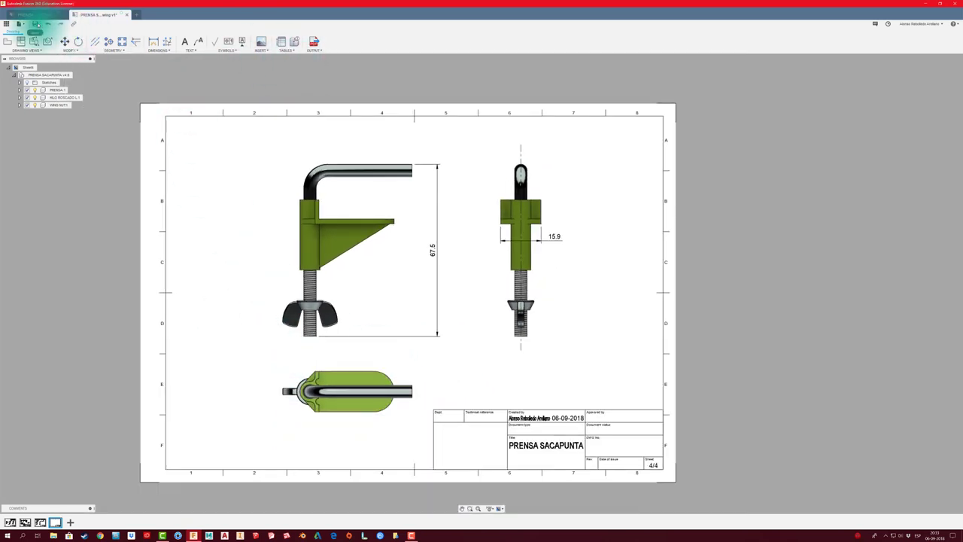
# Save the drawing, then add a new editable title block on sheet 1 based on the default
pyautogui.click(35, 23)
pyautogui.click(485, 259)
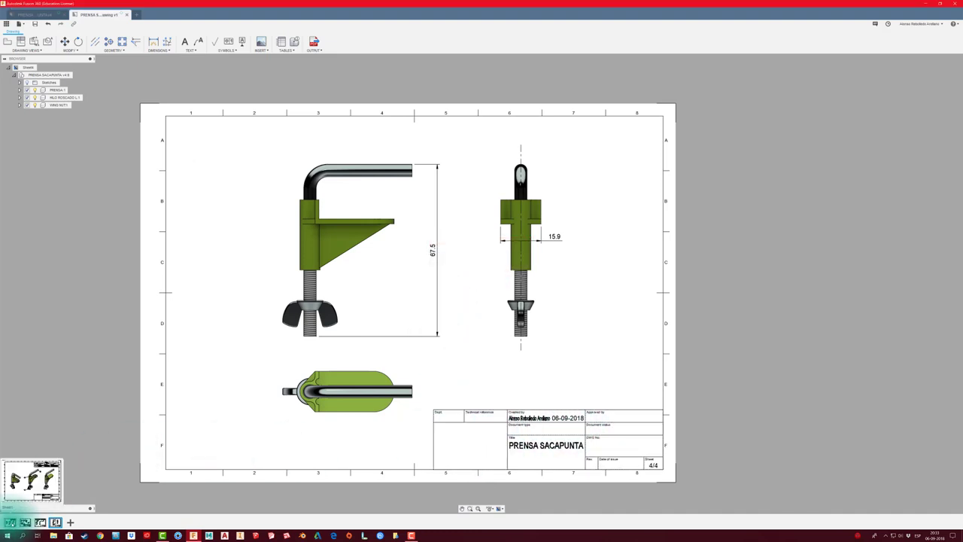
pyautogui.click(10, 522)
pyautogui.doubleClick(576, 397)
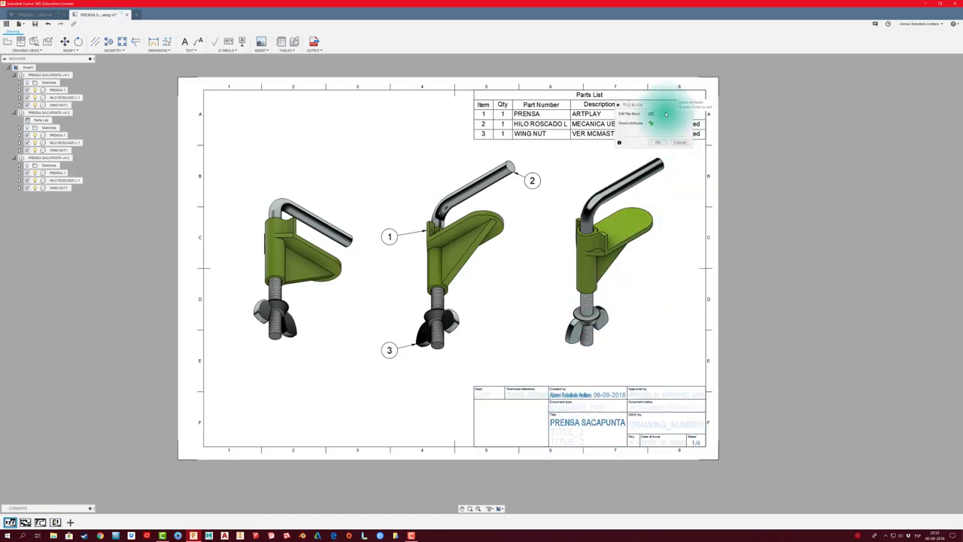
pyautogui.click(654, 114)
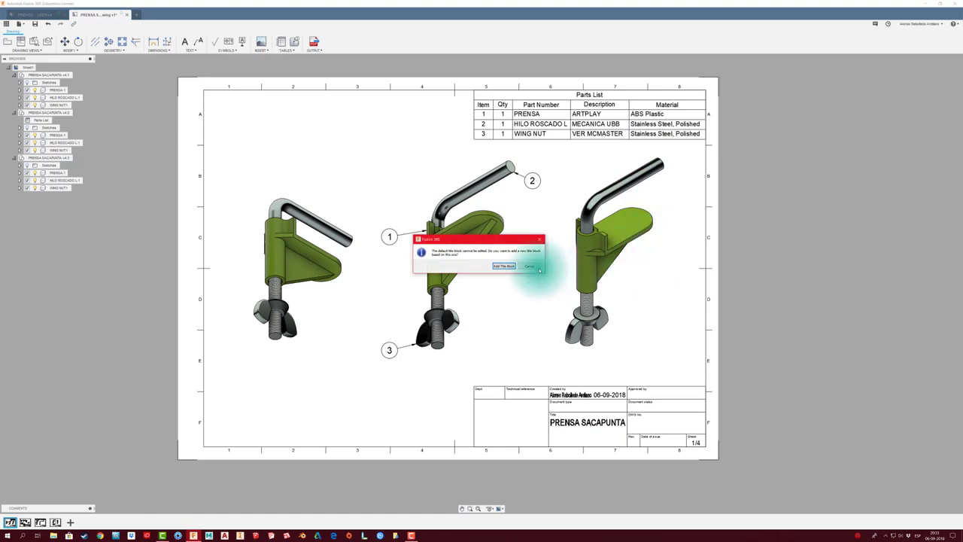
pyautogui.click(504, 266)
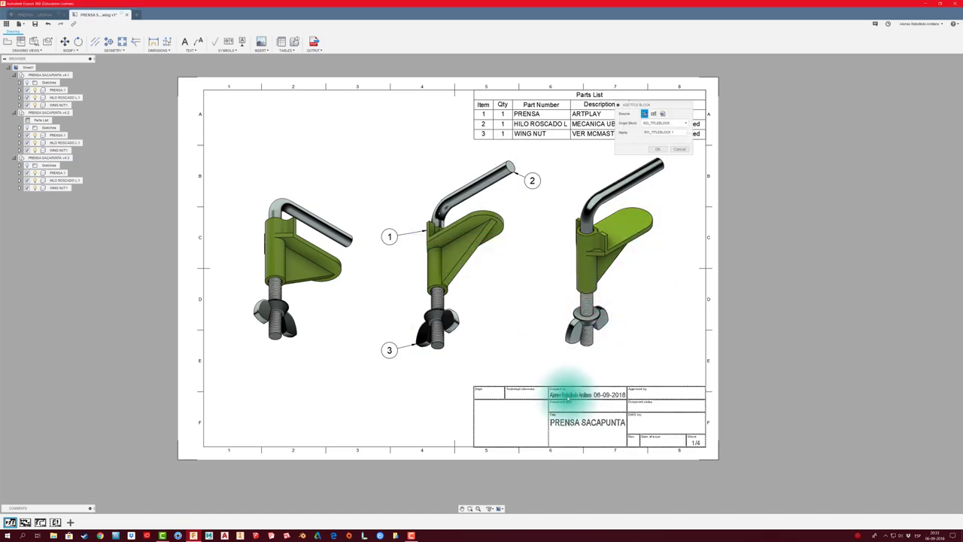
pyautogui.click(561, 390)
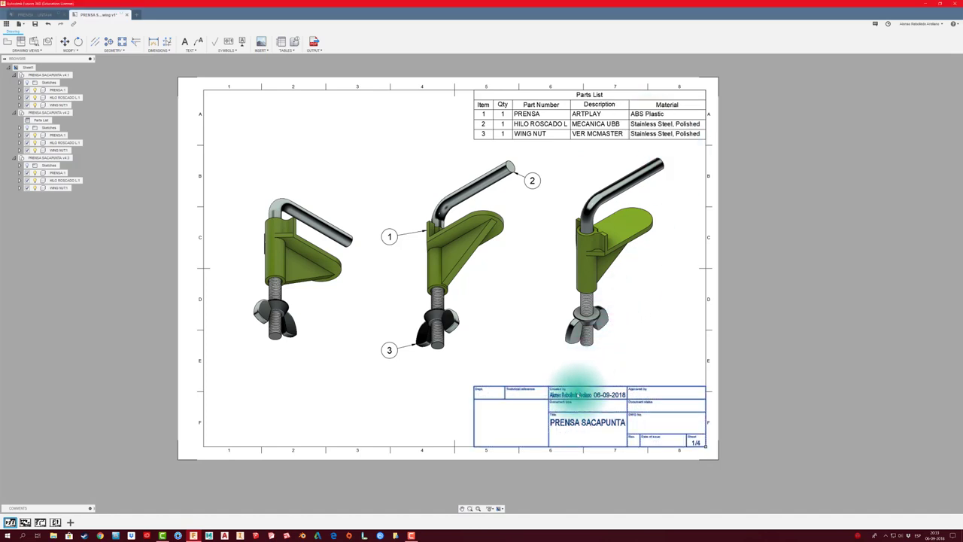
pyautogui.moveTo(590, 417)
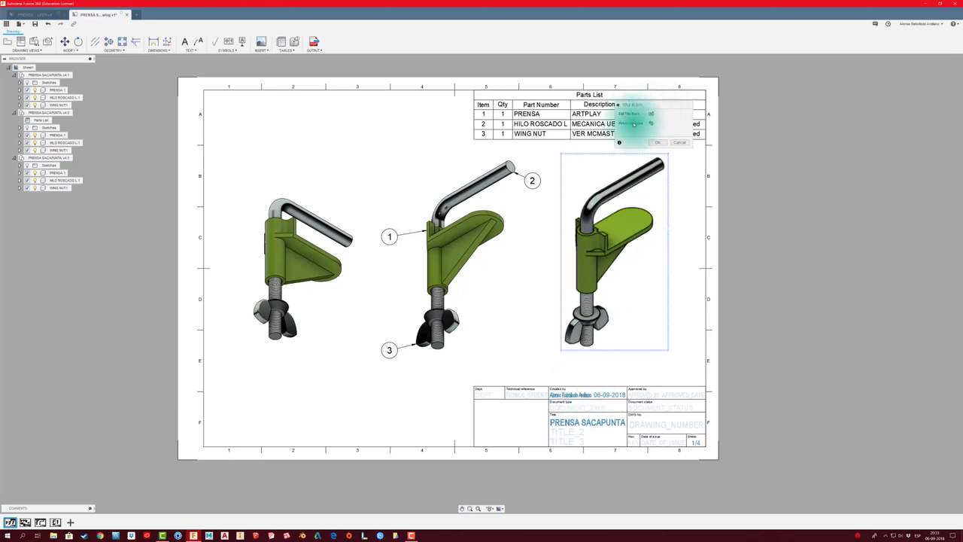
pyautogui.click(660, 143)
# Fill in Dept Diseño, reference FUSION 360, the approver's name, DWG No. 52, date 06-09-2018 and status ESC 2:1
pyautogui.scroll(3, 636, 414)
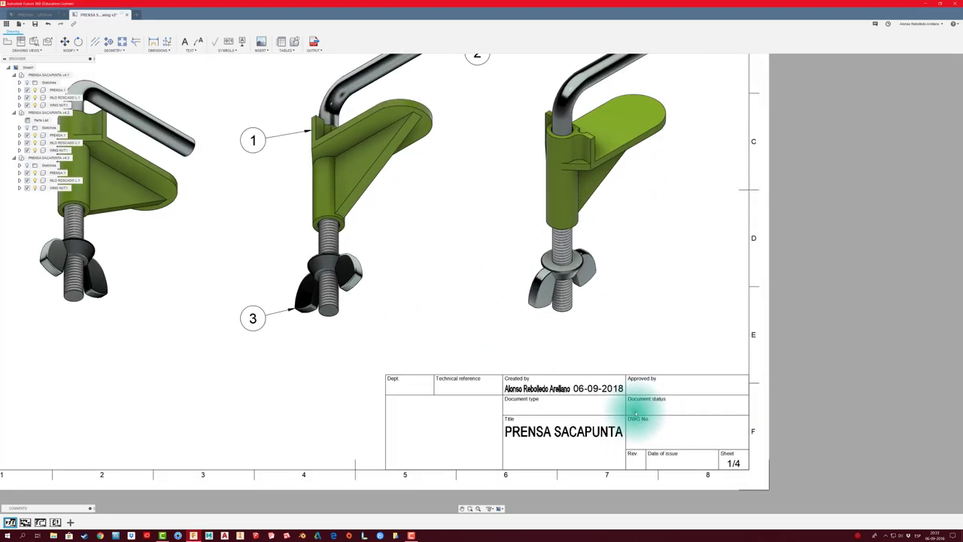
pyautogui.doubleClick(640, 401)
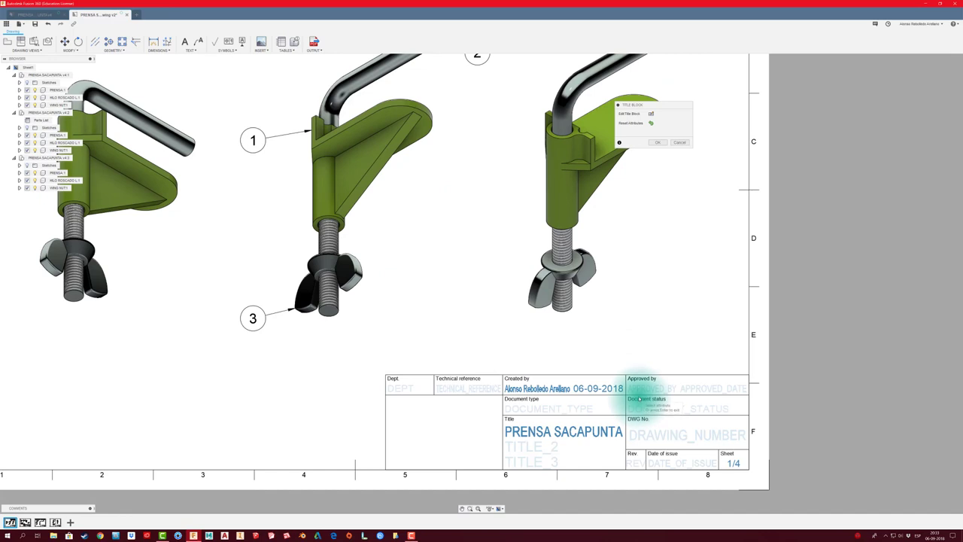
pyautogui.doubleClick(570, 433)
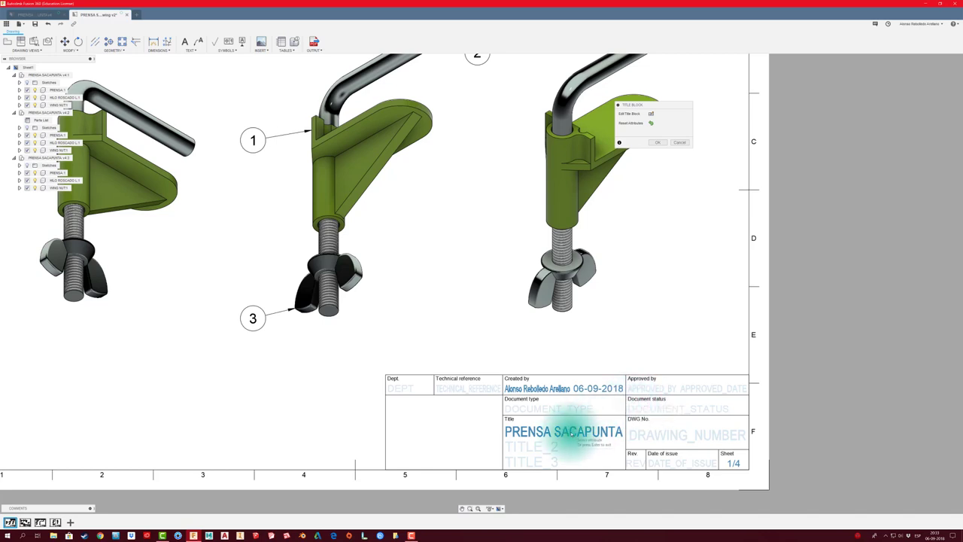
pyautogui.press('Return')
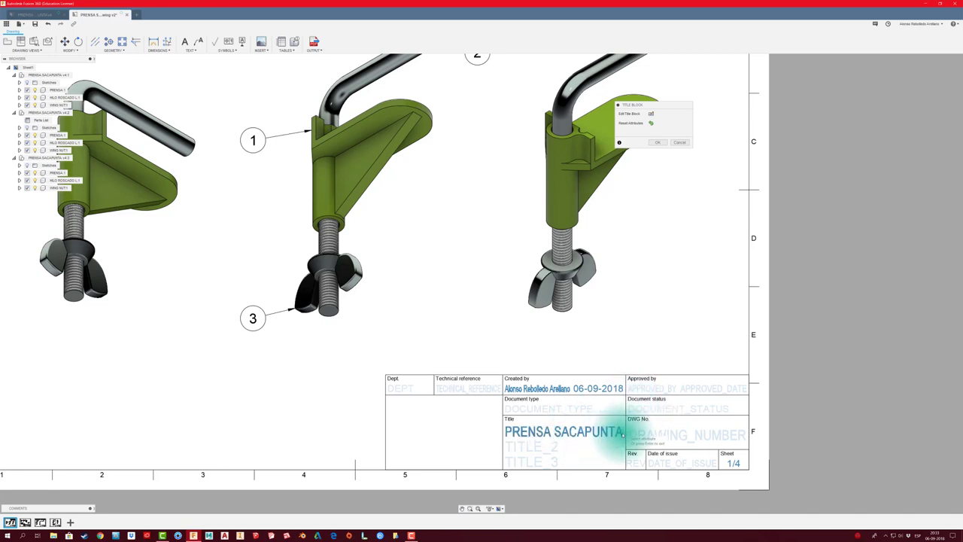
pyautogui.doubleClick(463, 393)
pyautogui.write('FUSION 360')
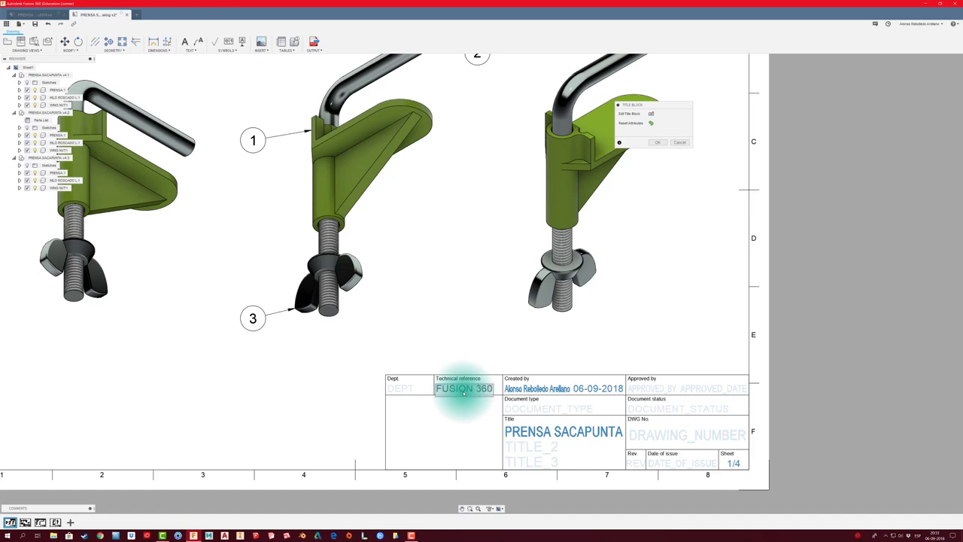
pyautogui.doubleClick(391, 388)
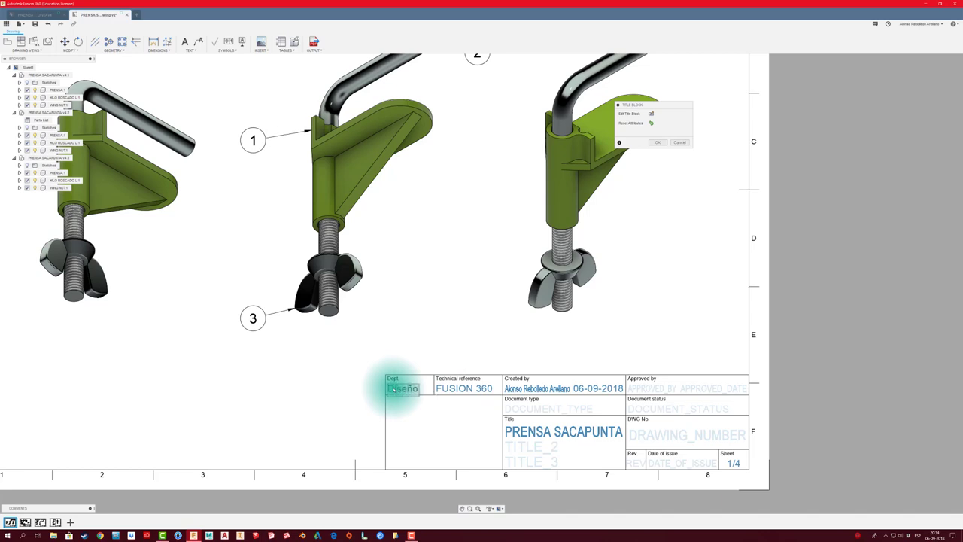
pyautogui.press('Return')
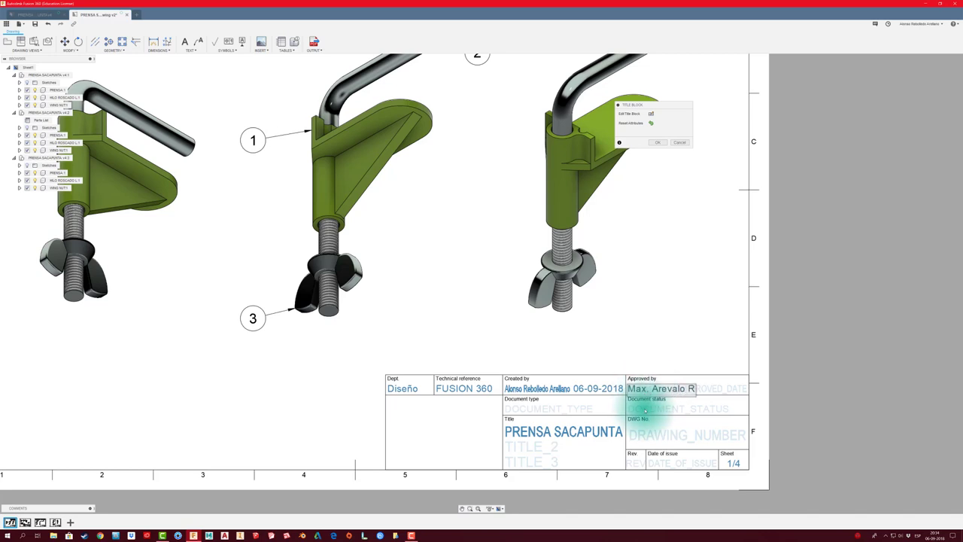
pyautogui.click(645, 436)
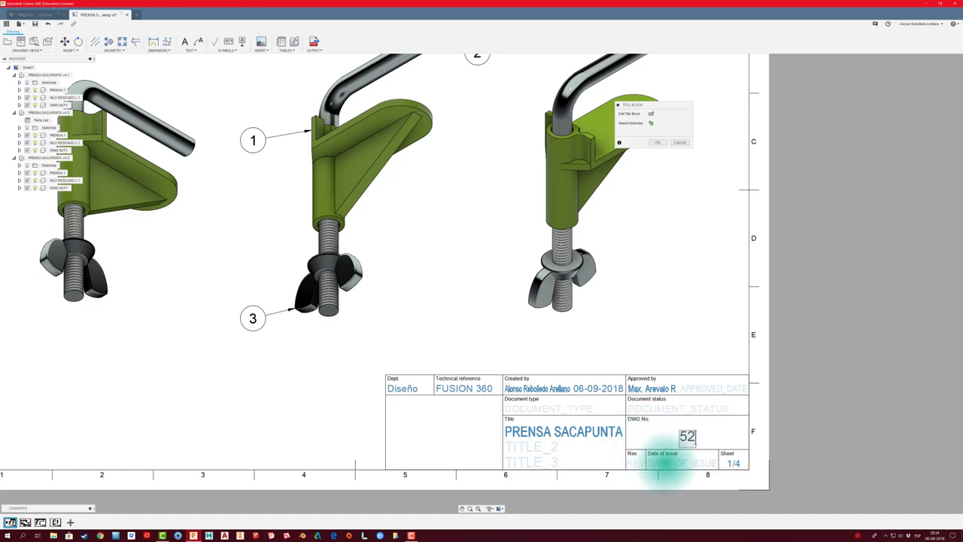
pyautogui.click(665, 467)
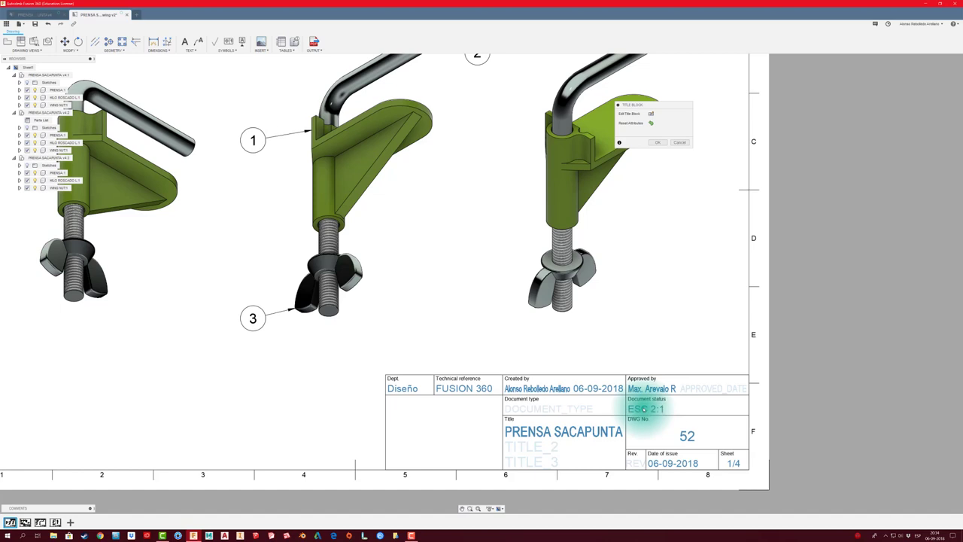
pyautogui.scroll(-1, 552, 424)
pyautogui.scroll(-1, 537, 424)
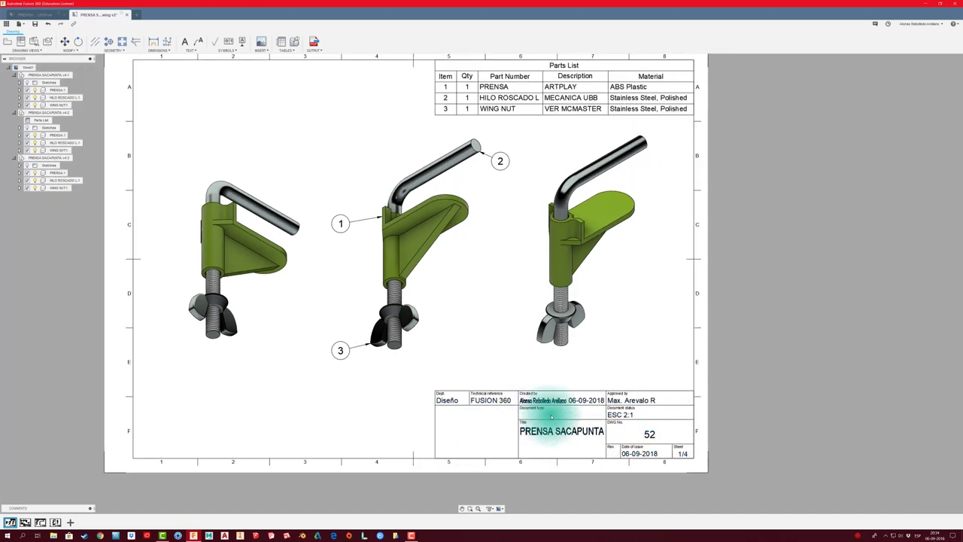
# Enter dwg as sheet 1's Document type and close the title block editor
pyautogui.doubleClick(535, 412)
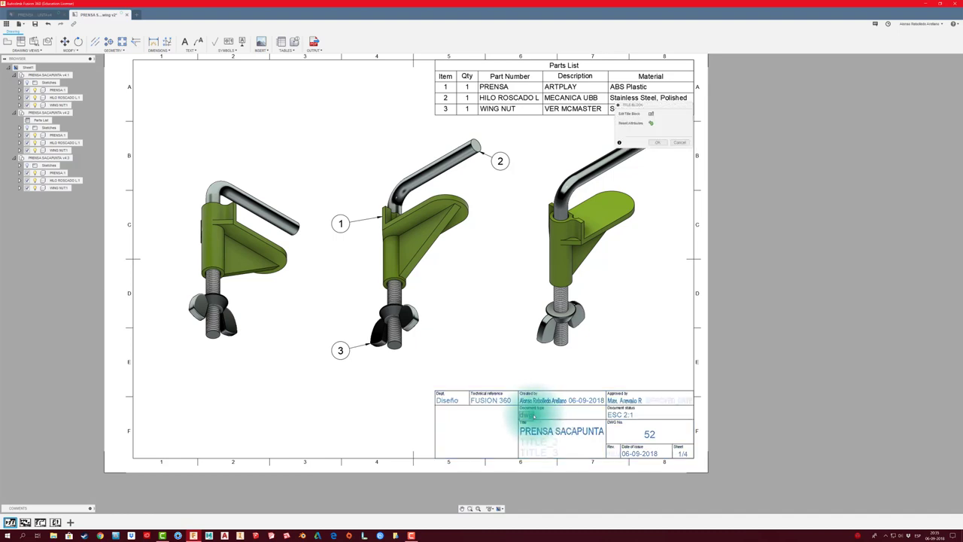
pyautogui.write('dwg')
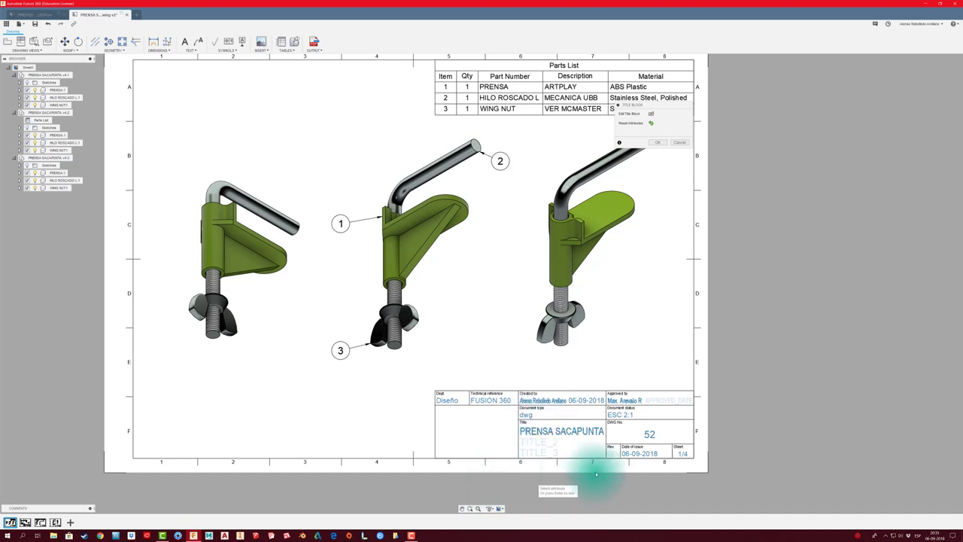
pyautogui.moveTo(596, 474); pyautogui.dragTo(596, 459, button='middle')
pyautogui.scroll(-2, 596, 459)
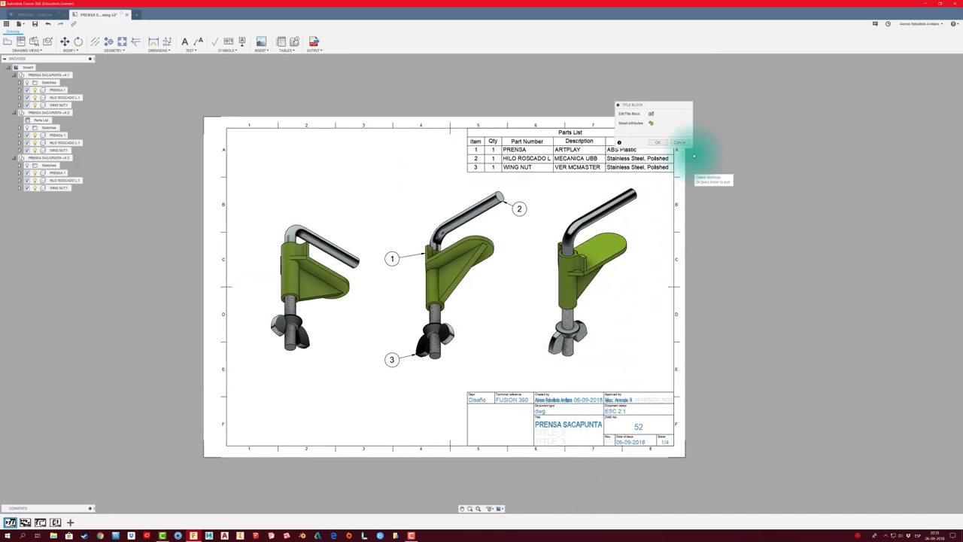
pyautogui.click(657, 142)
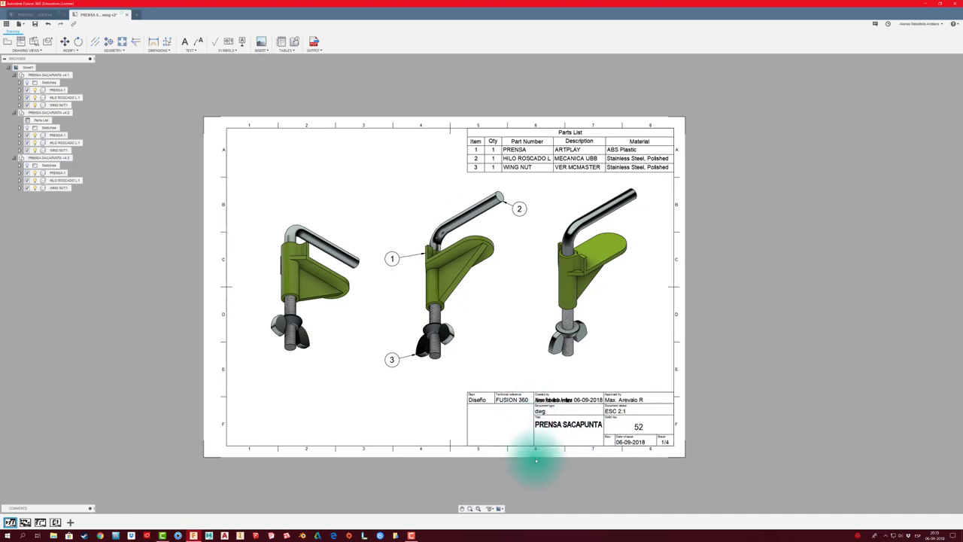
pyautogui.scroll(2, 541, 427)
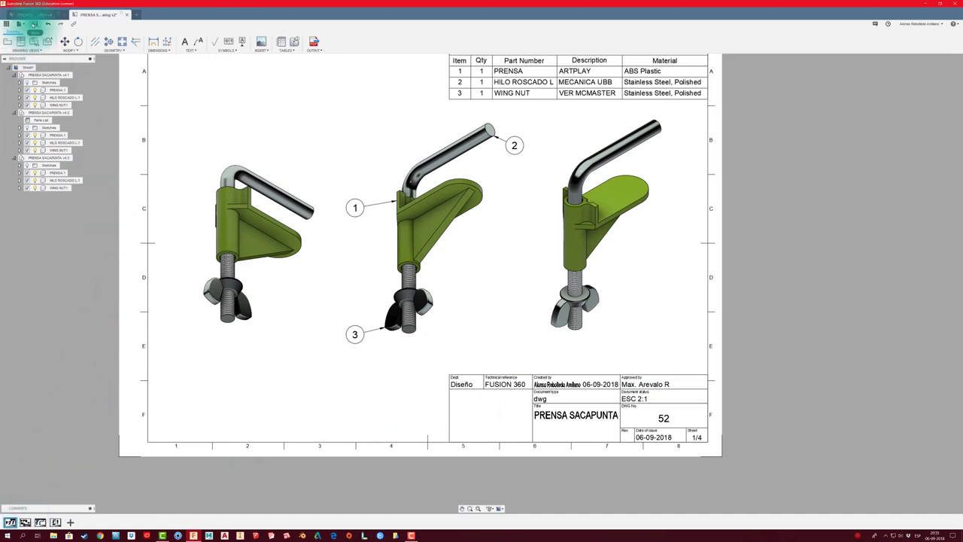
# Save a new version, then flip through sheets 2, 3 and 4 and back to sheet 1
pyautogui.click(35, 23)
pyautogui.click(478, 263)
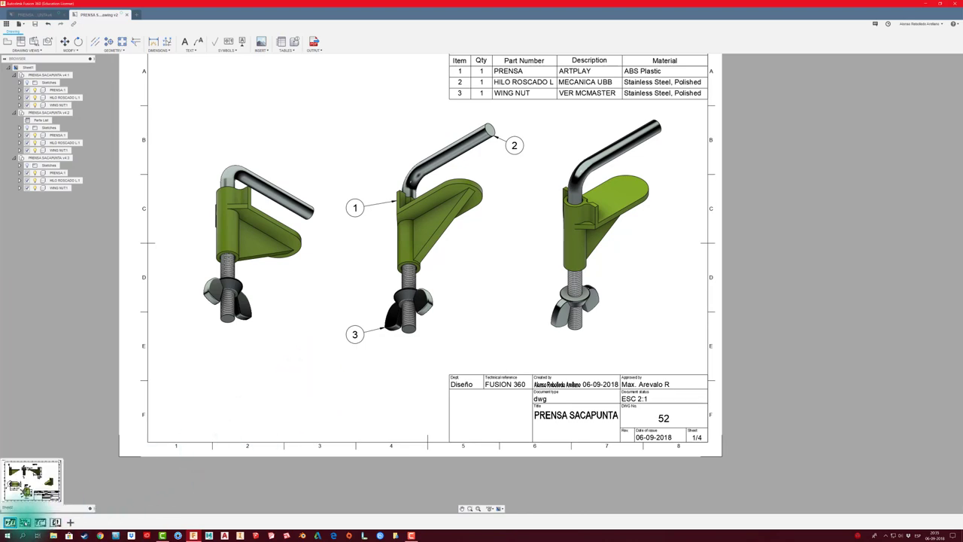
pyautogui.click(25, 521)
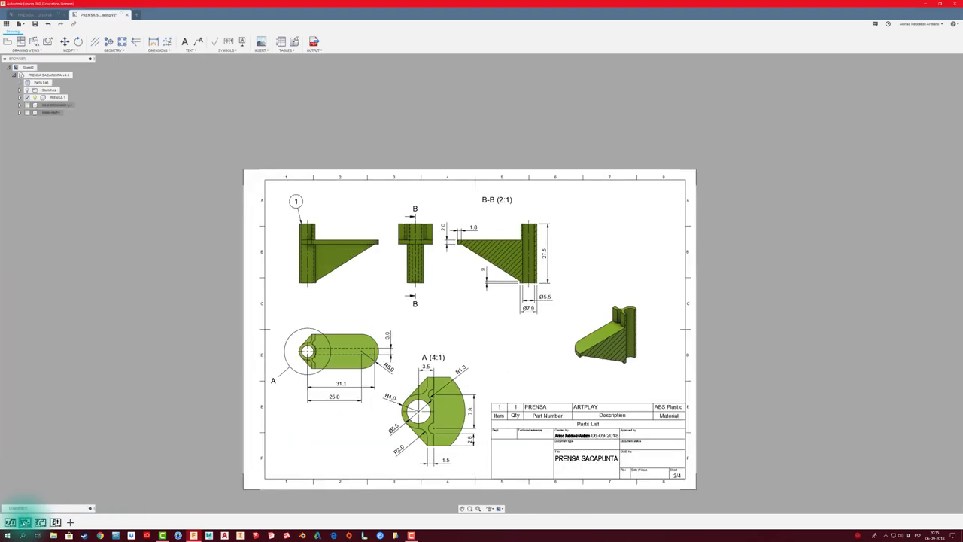
pyautogui.click(40, 522)
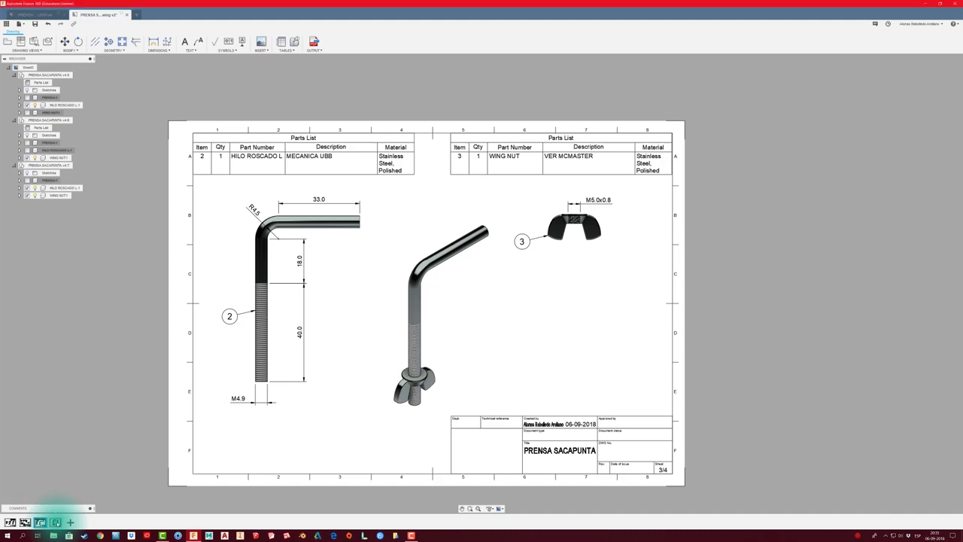
pyautogui.click(55, 522)
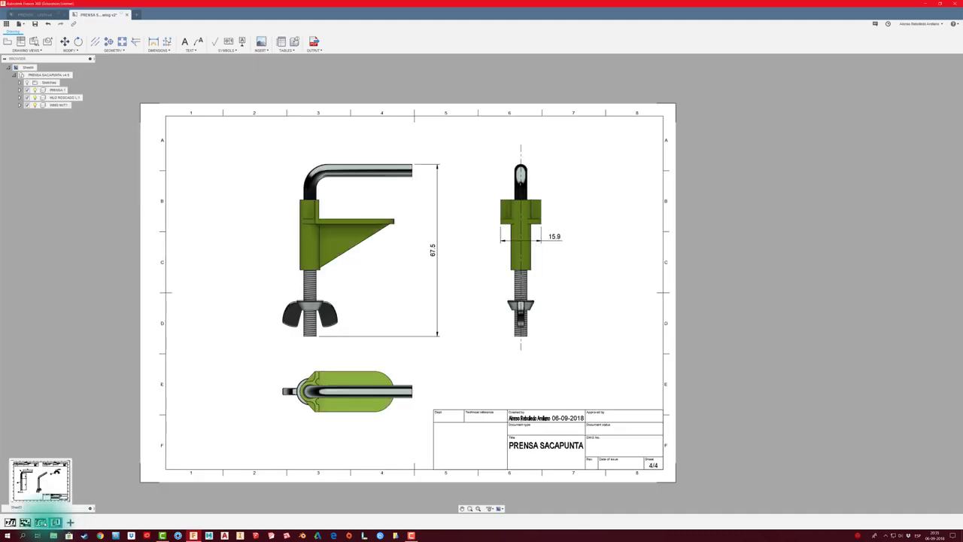
pyautogui.click(40, 521)
pyautogui.click(25, 522)
pyautogui.click(10, 521)
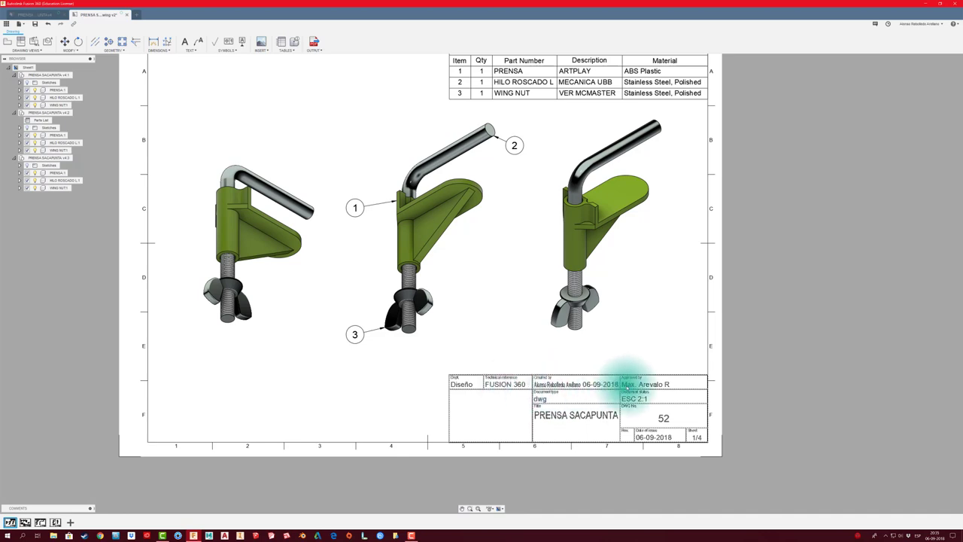
# Open sheet 2's title block editor and cancel, then review sheets 3 and 4 and end on sheet 1
pyautogui.click(24, 521)
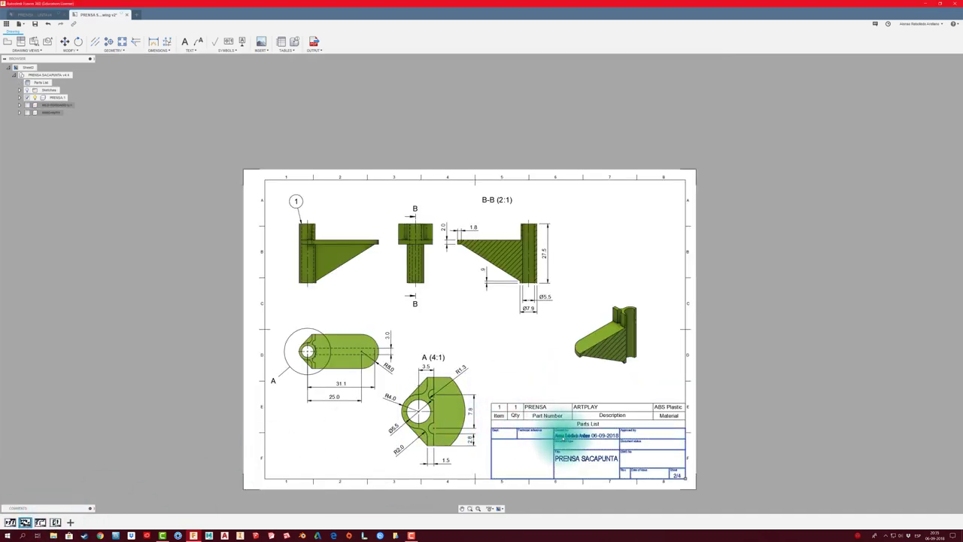
pyautogui.doubleClick(563, 440)
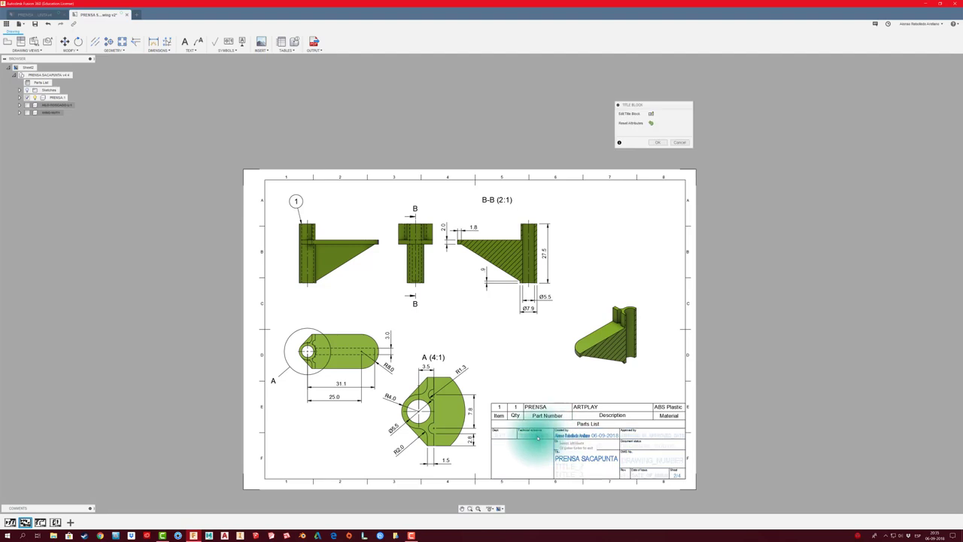
pyautogui.click(680, 142)
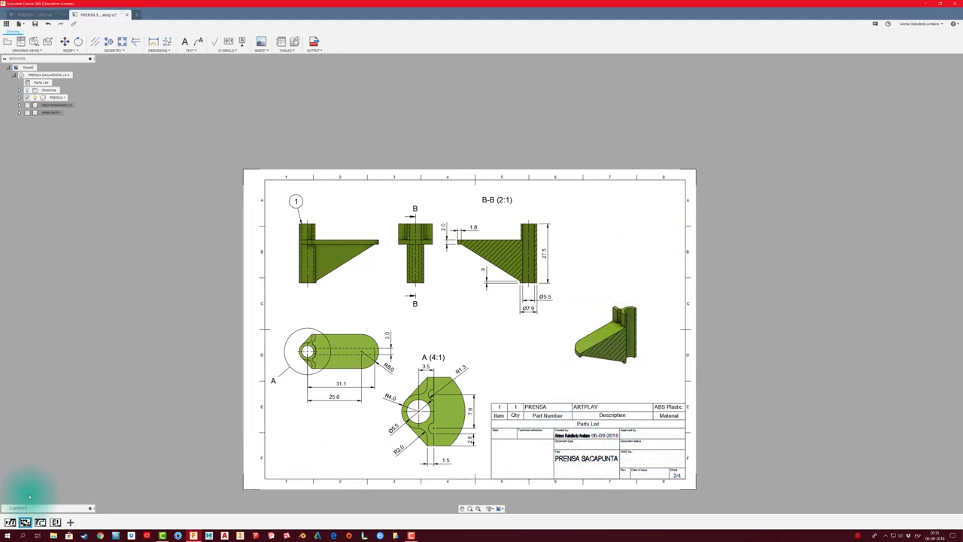
pyautogui.click(40, 522)
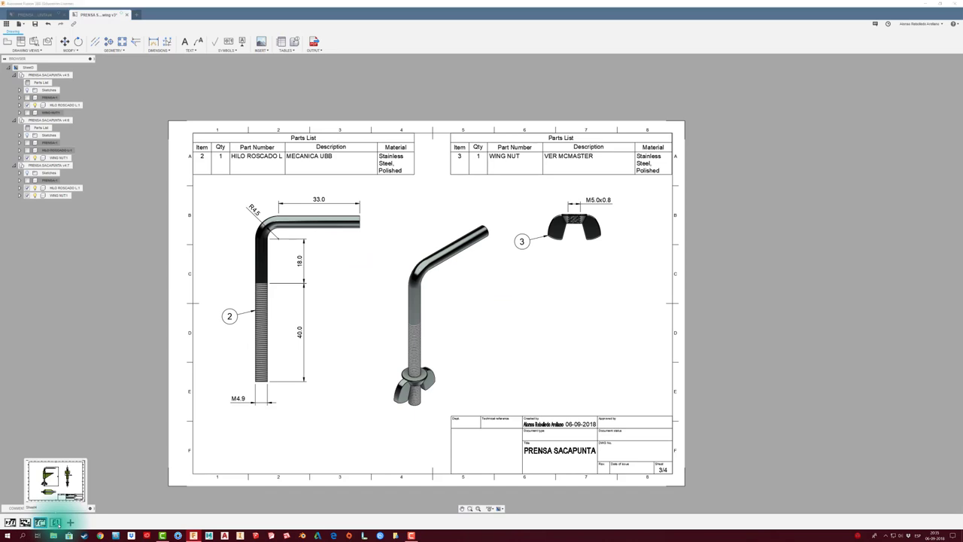
pyautogui.click(55, 522)
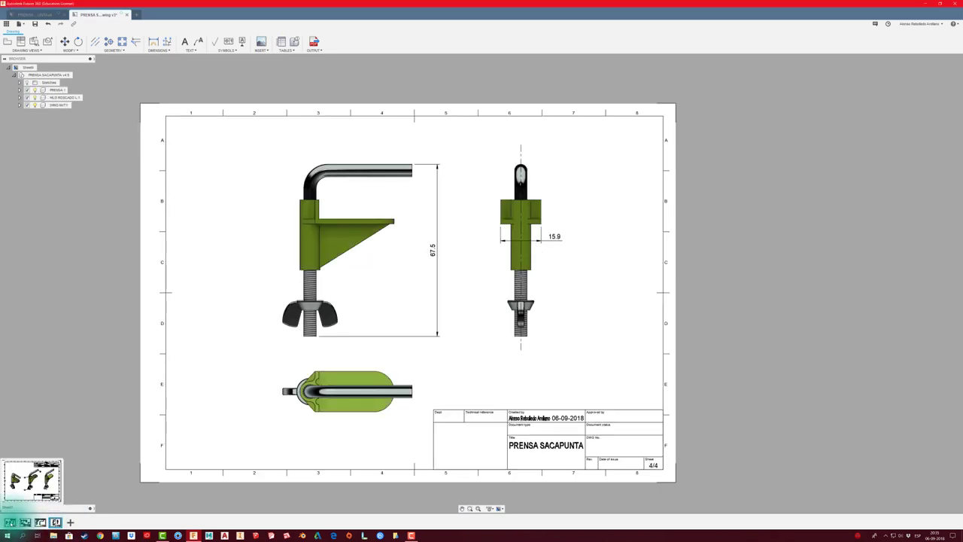
pyautogui.click(10, 521)
pyautogui.click(55, 521)
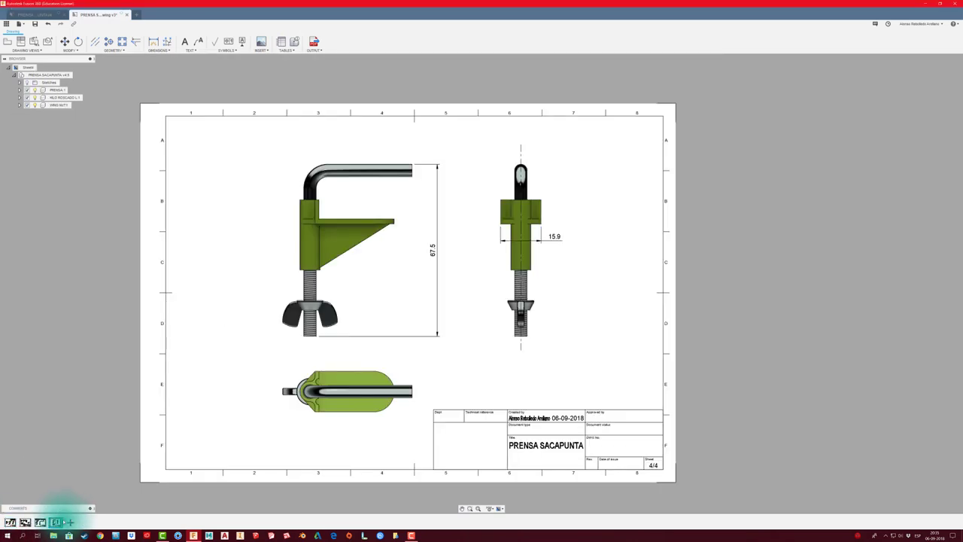
pyautogui.click(10, 522)
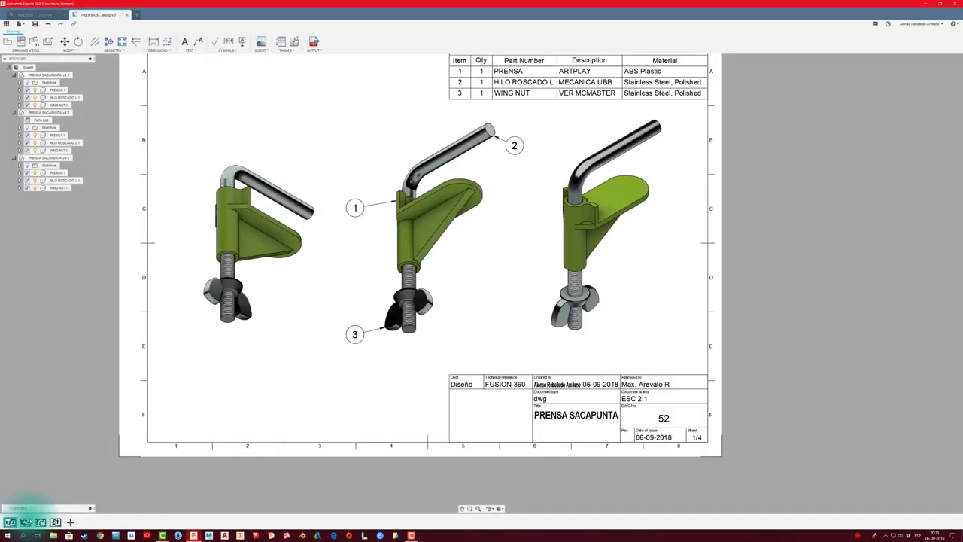
pyautogui.click(27, 521)
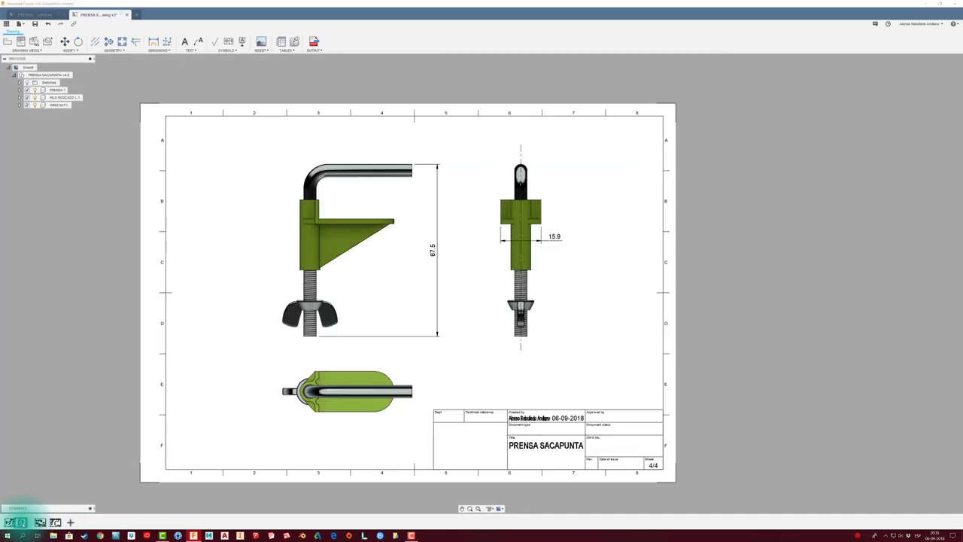
pyautogui.click(40, 522)
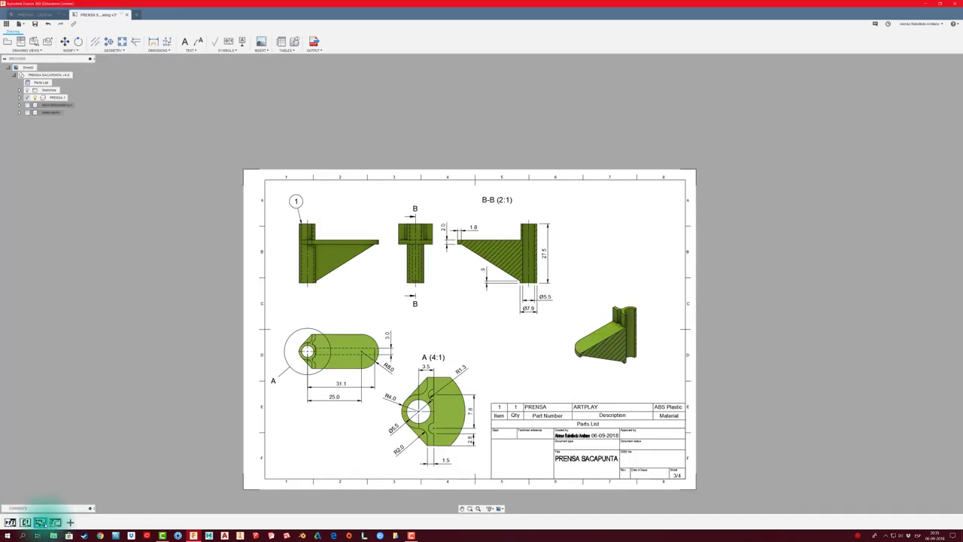
pyautogui.click(25, 522)
pyautogui.click(10, 522)
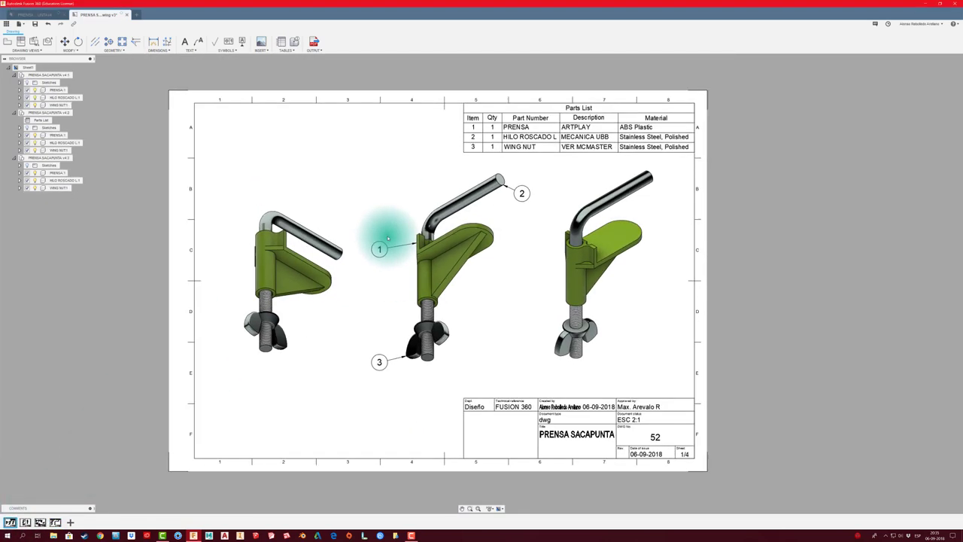
# Export all sheets as a PDF saved to the desktop (Escritorio)
pyautogui.click(315, 43)
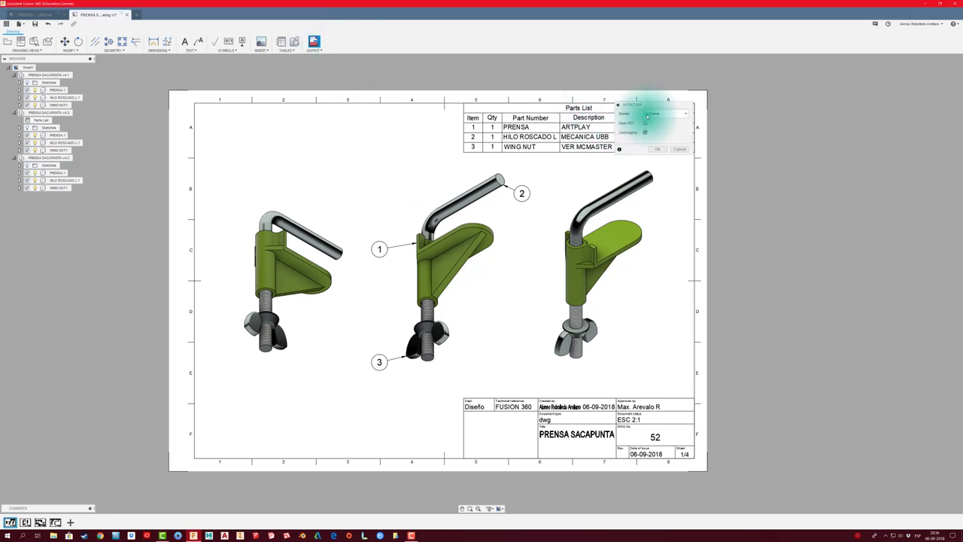
pyautogui.click(670, 114)
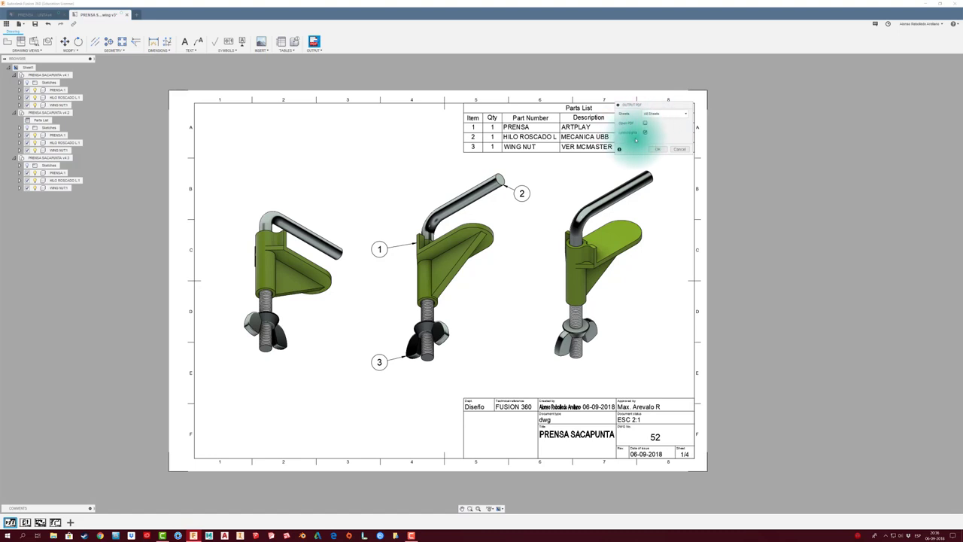
pyautogui.click(658, 149)
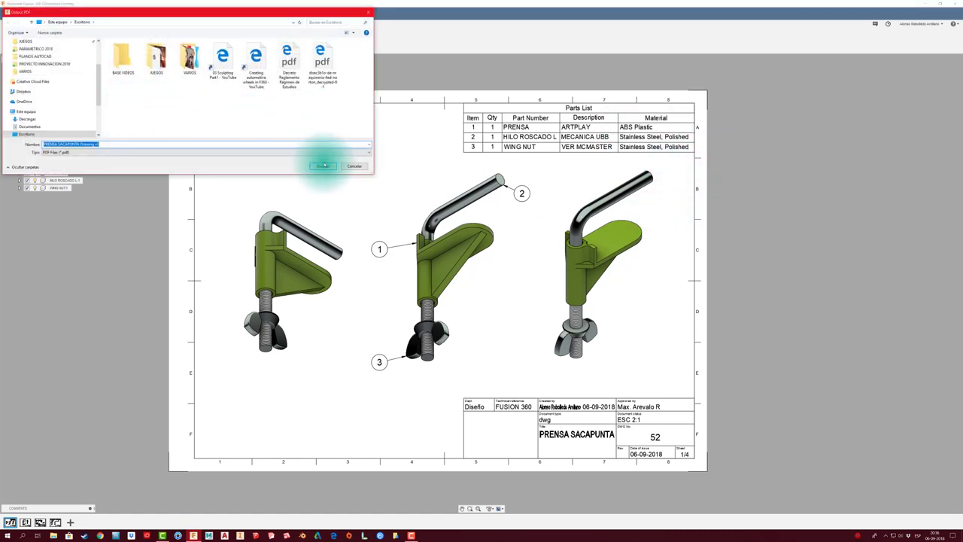
pyautogui.click(323, 167)
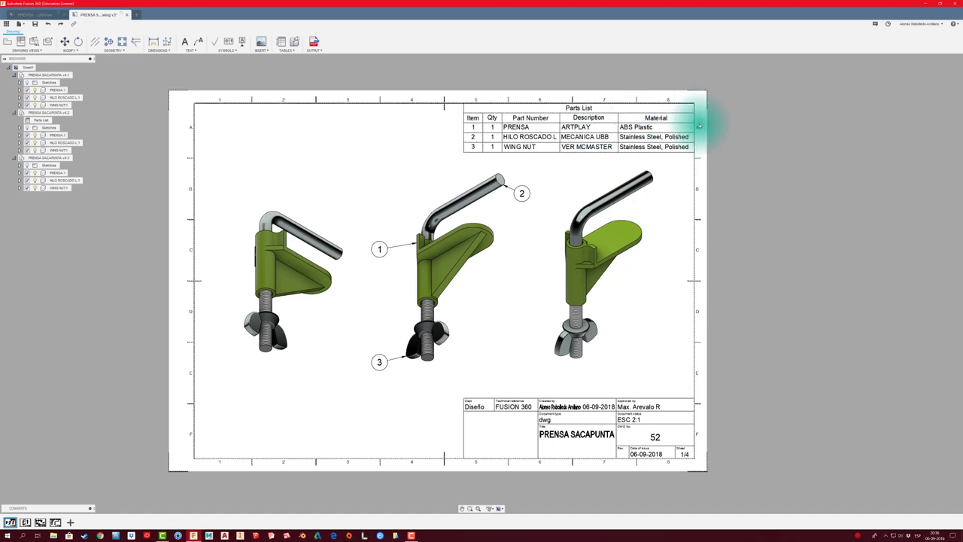
# Minimize Fusion 360 and open the exported PDF from the desktop
pyautogui.click(928, 5)
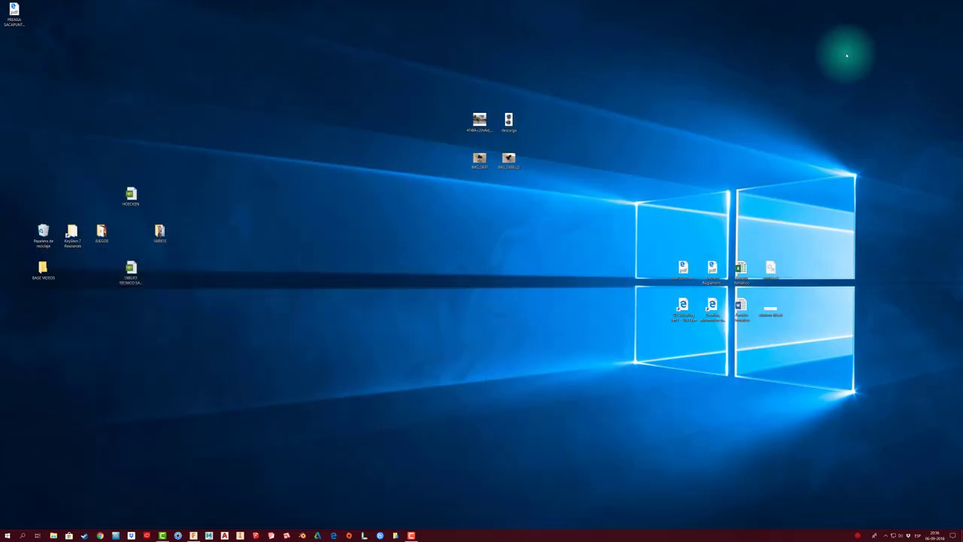
pyautogui.moveTo(189, 90); pyautogui.dragTo(289, 192)
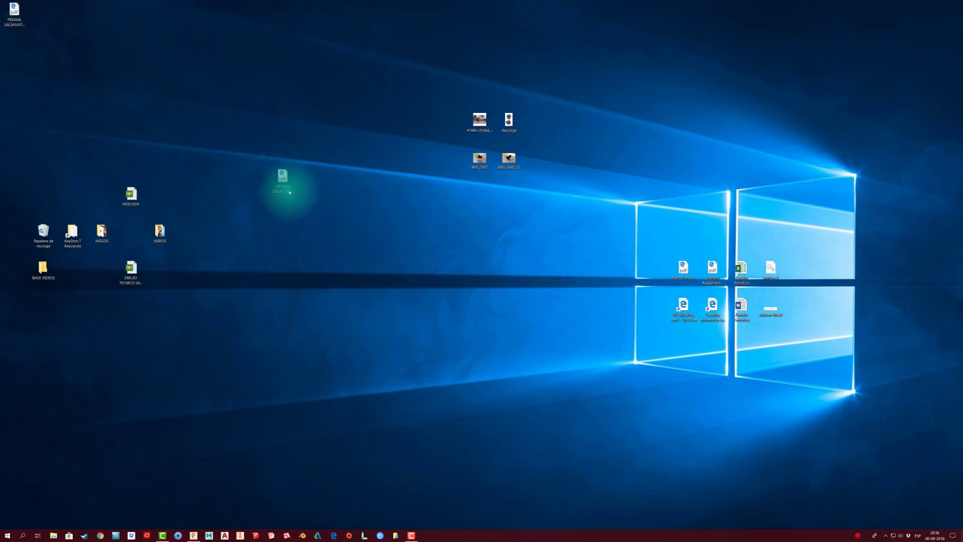
pyautogui.doubleClick(276, 197)
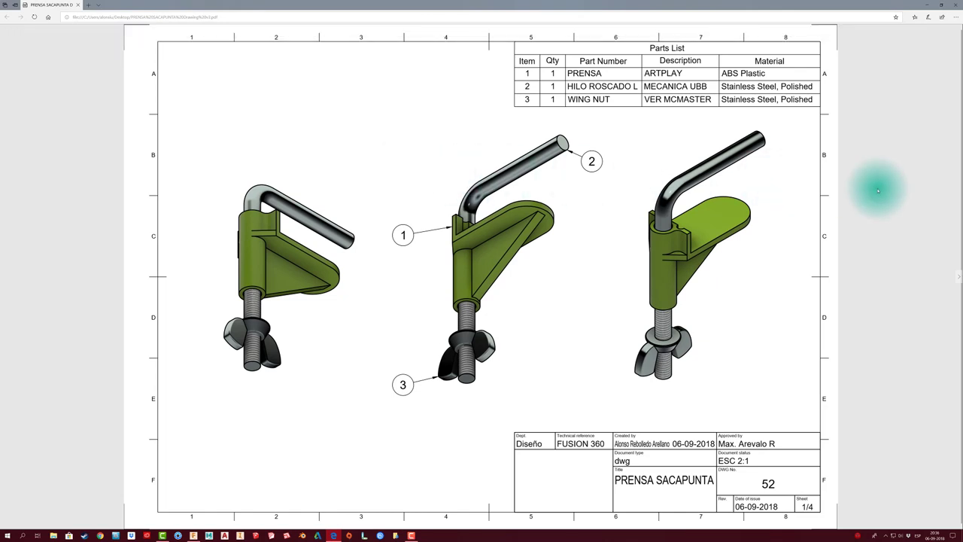
# Page through sheets 2–4 of the PDF, select the M5.0x0.8 and M4.9 labels, then page back to sheet 2
pyautogui.press('Right')
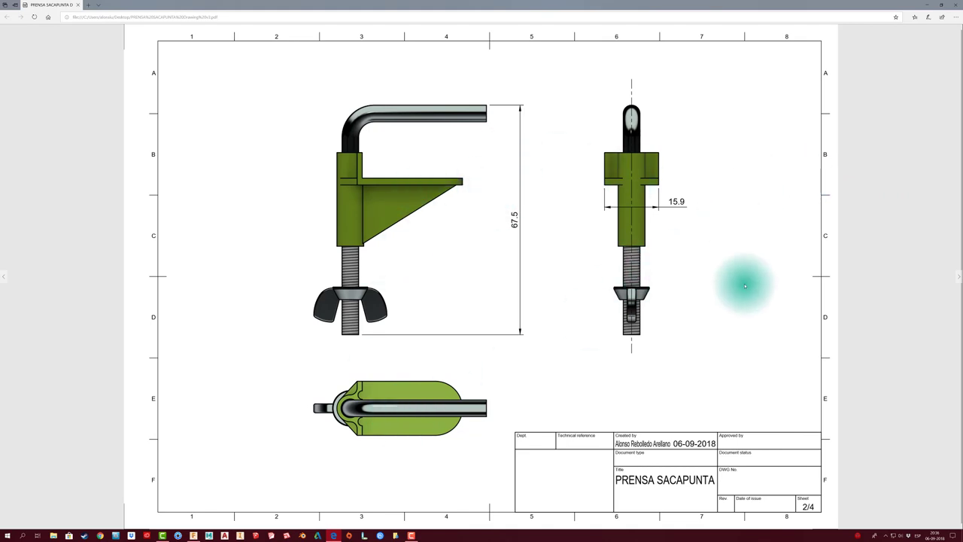
pyautogui.press('Right')
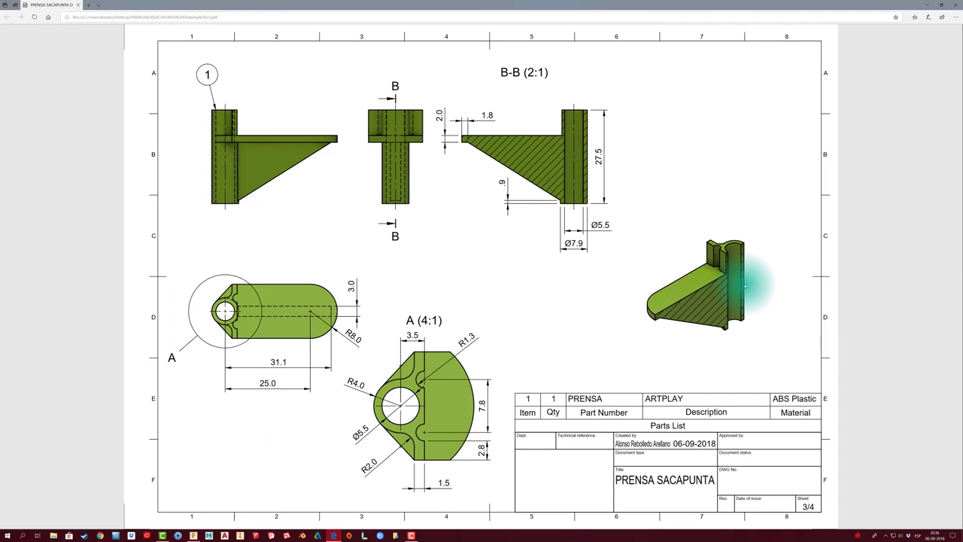
pyautogui.press('Right')
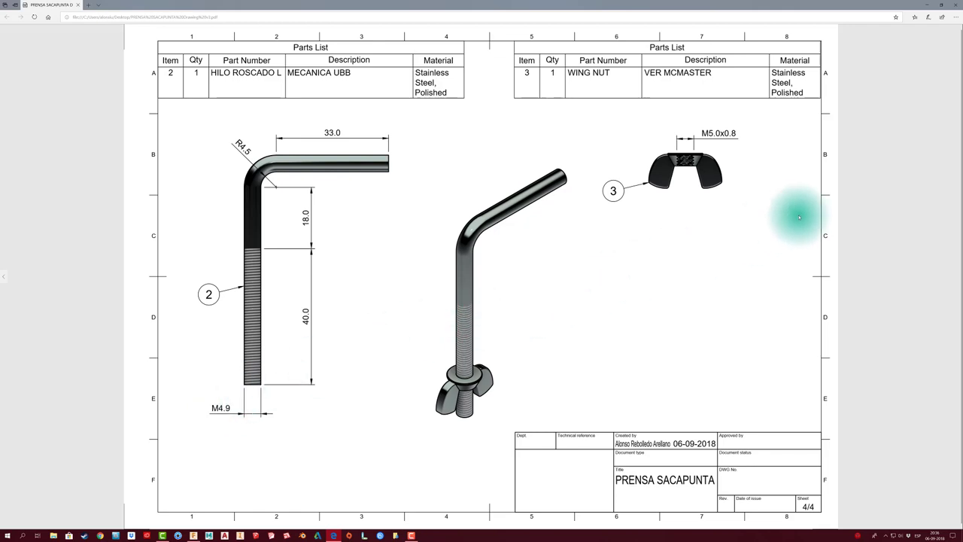
pyautogui.moveTo(700, 133); pyautogui.dragTo(736, 134)
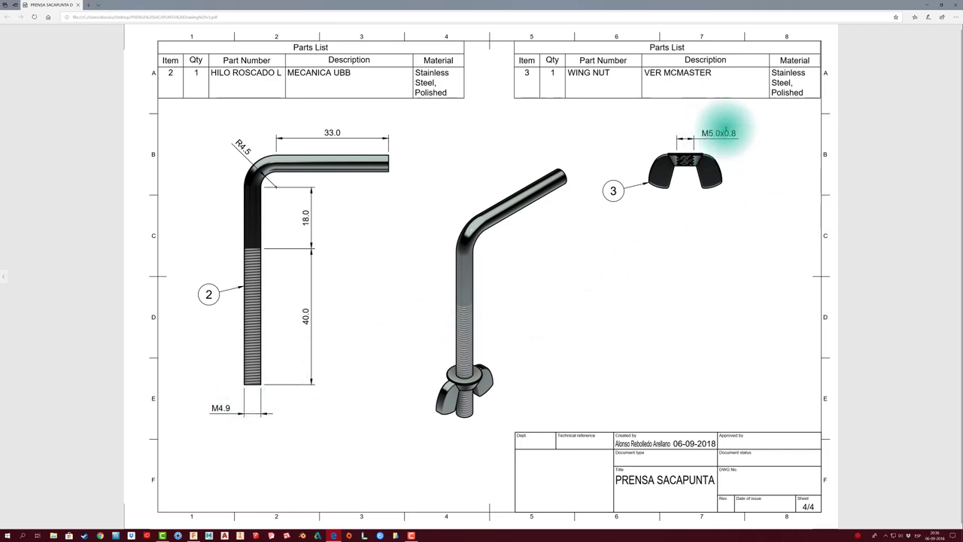
pyautogui.moveTo(212, 408); pyautogui.dragTo(230, 408)
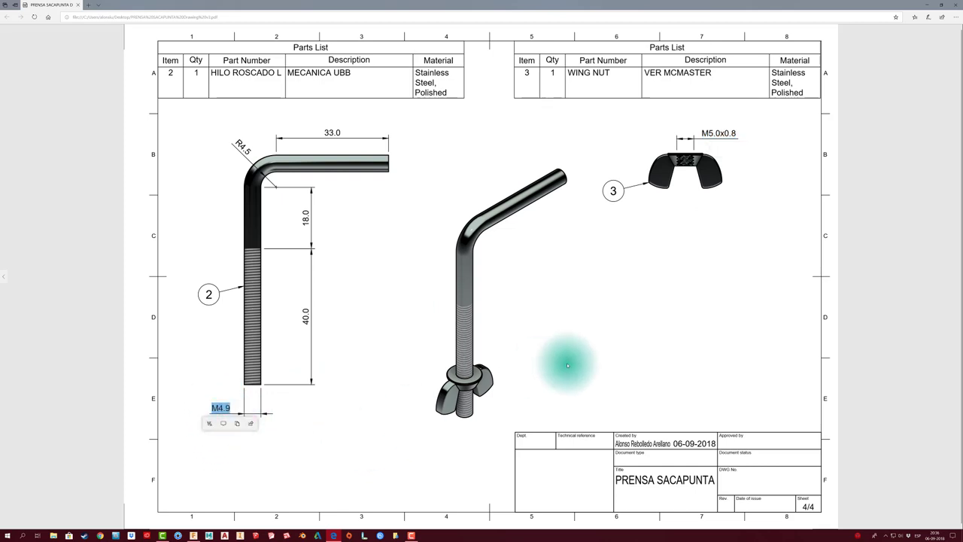
pyautogui.press('Left')
pyautogui.press('Left')
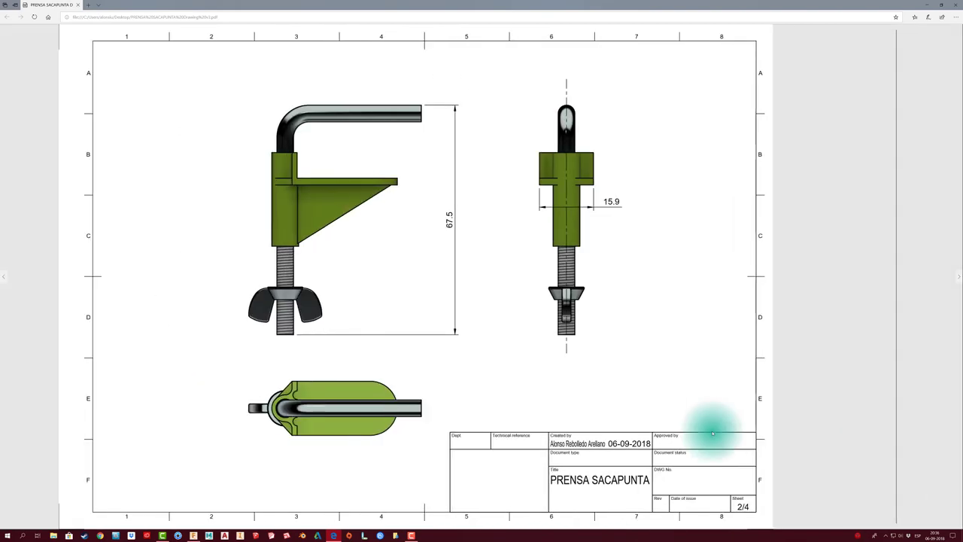
pyautogui.press('Left')
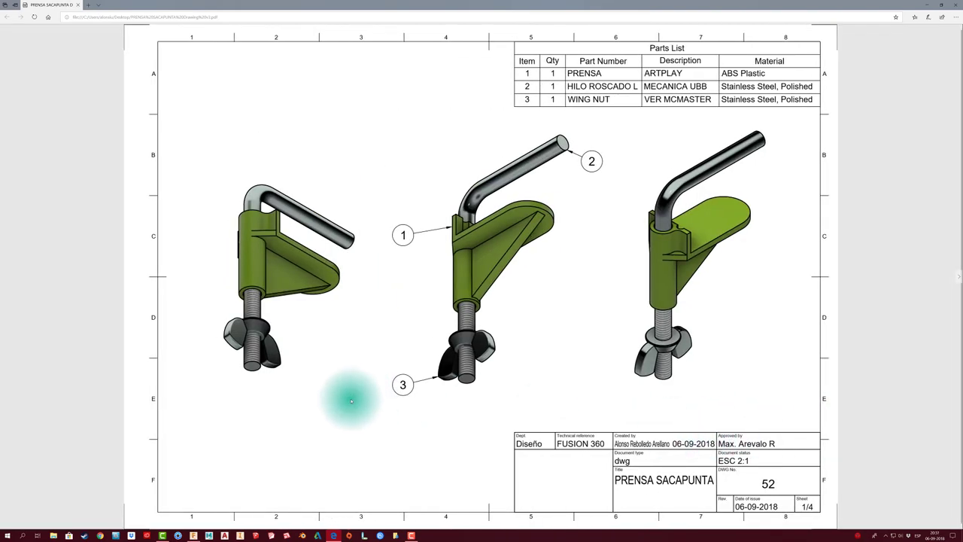